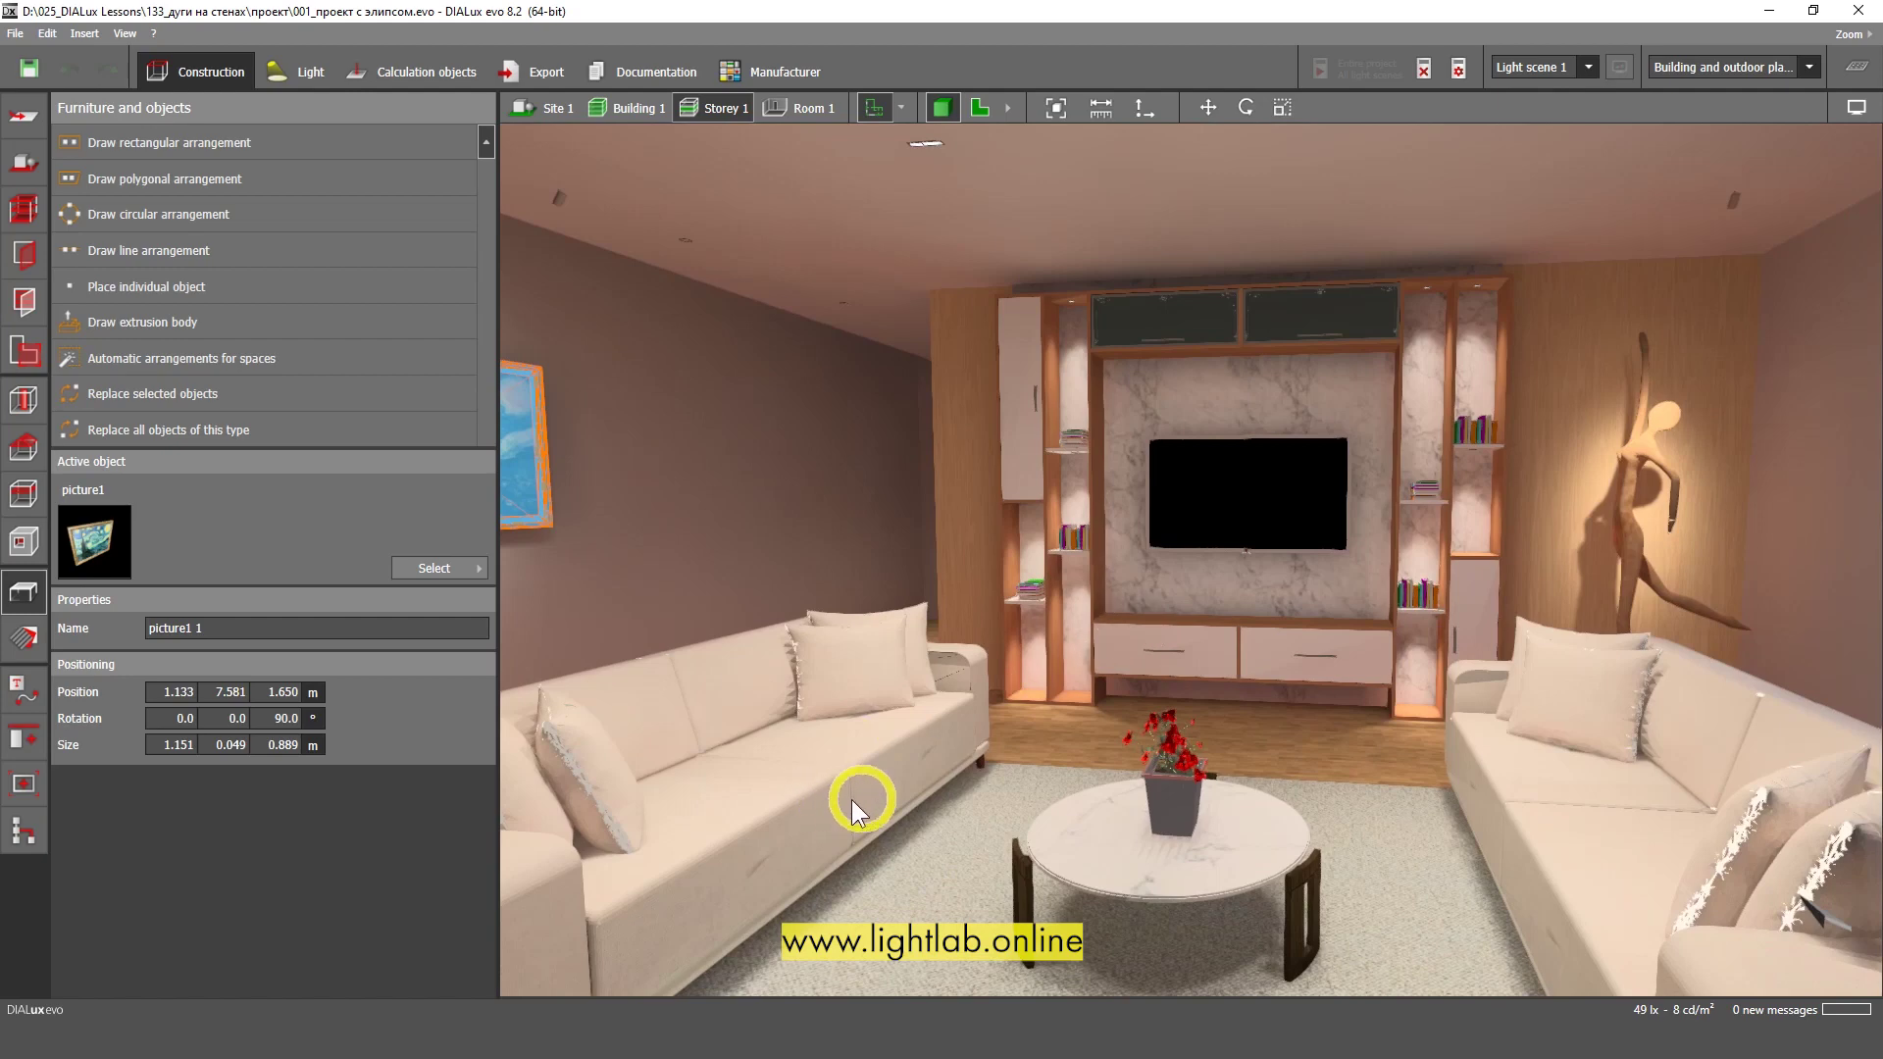
# Switch from the living room scene to the Chrome window showing the 3D Warehouse site
pyautogui.click(411, 1040)
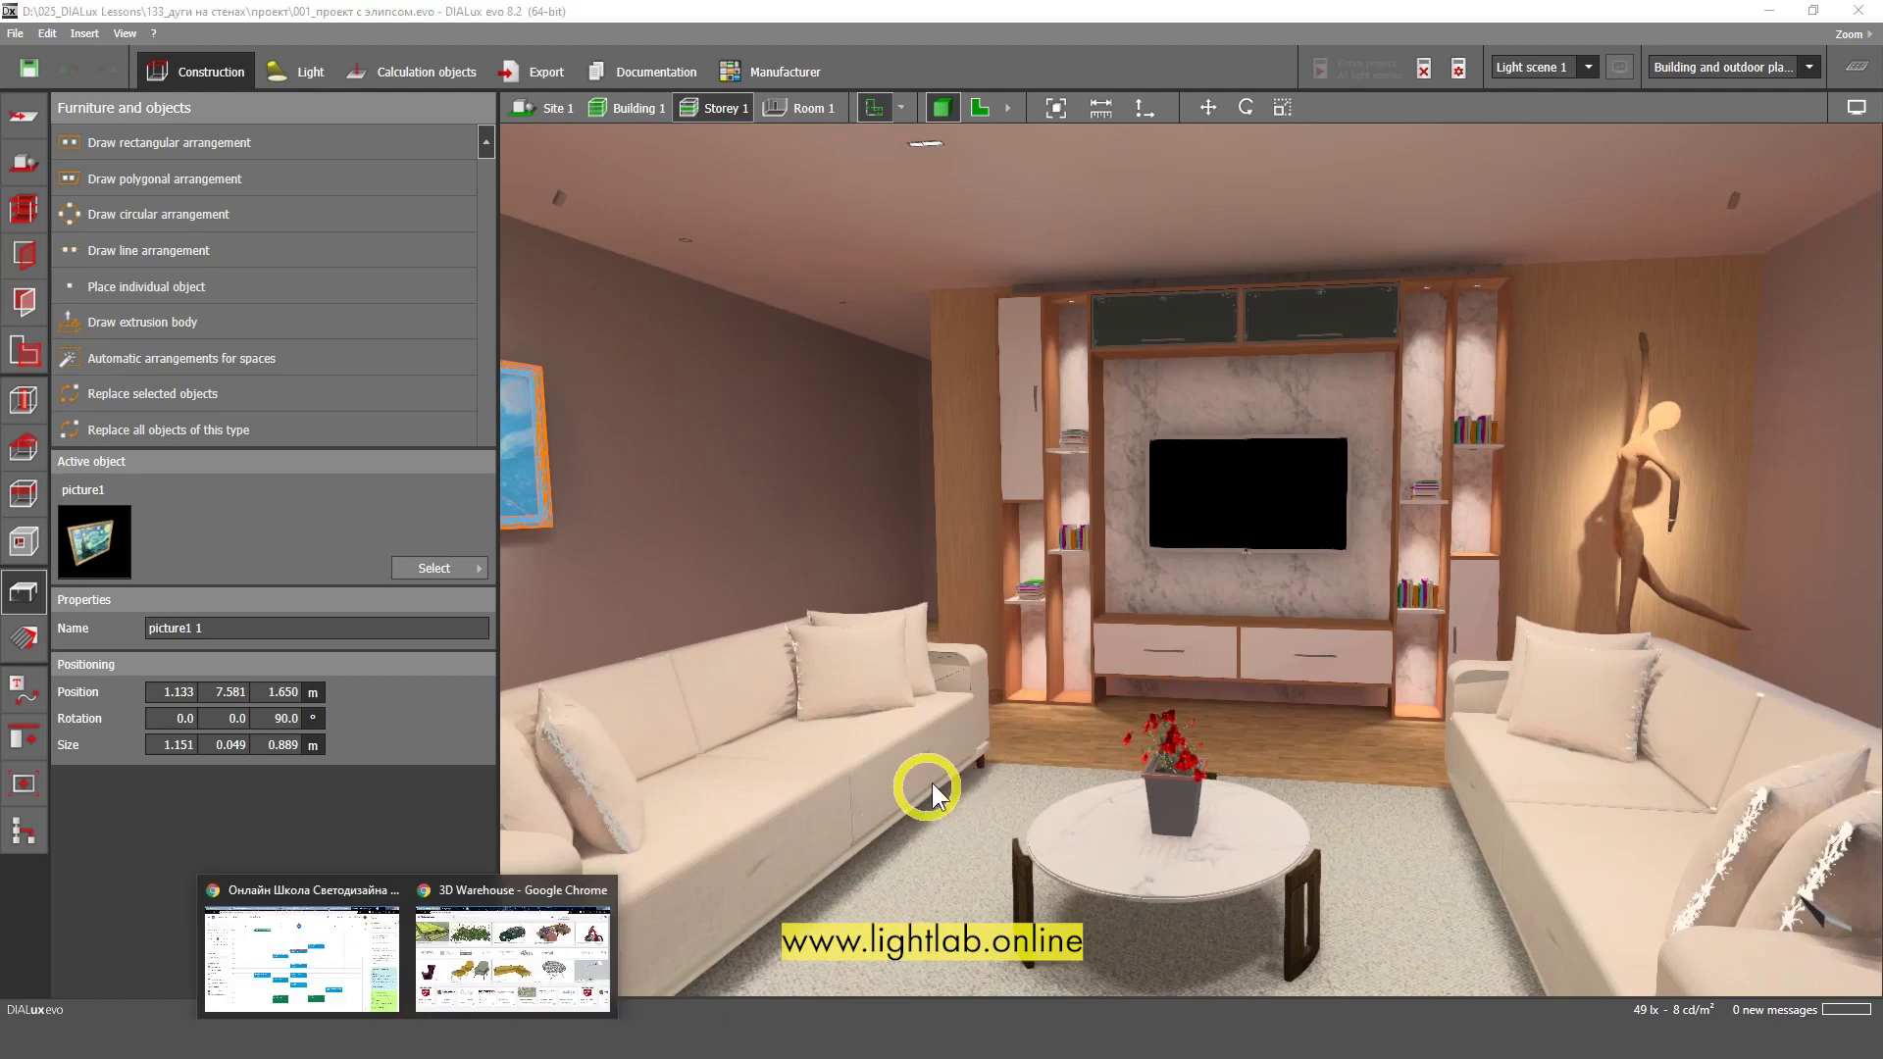
pyautogui.moveTo(1106, 707); pyautogui.dragTo(1193, 709)
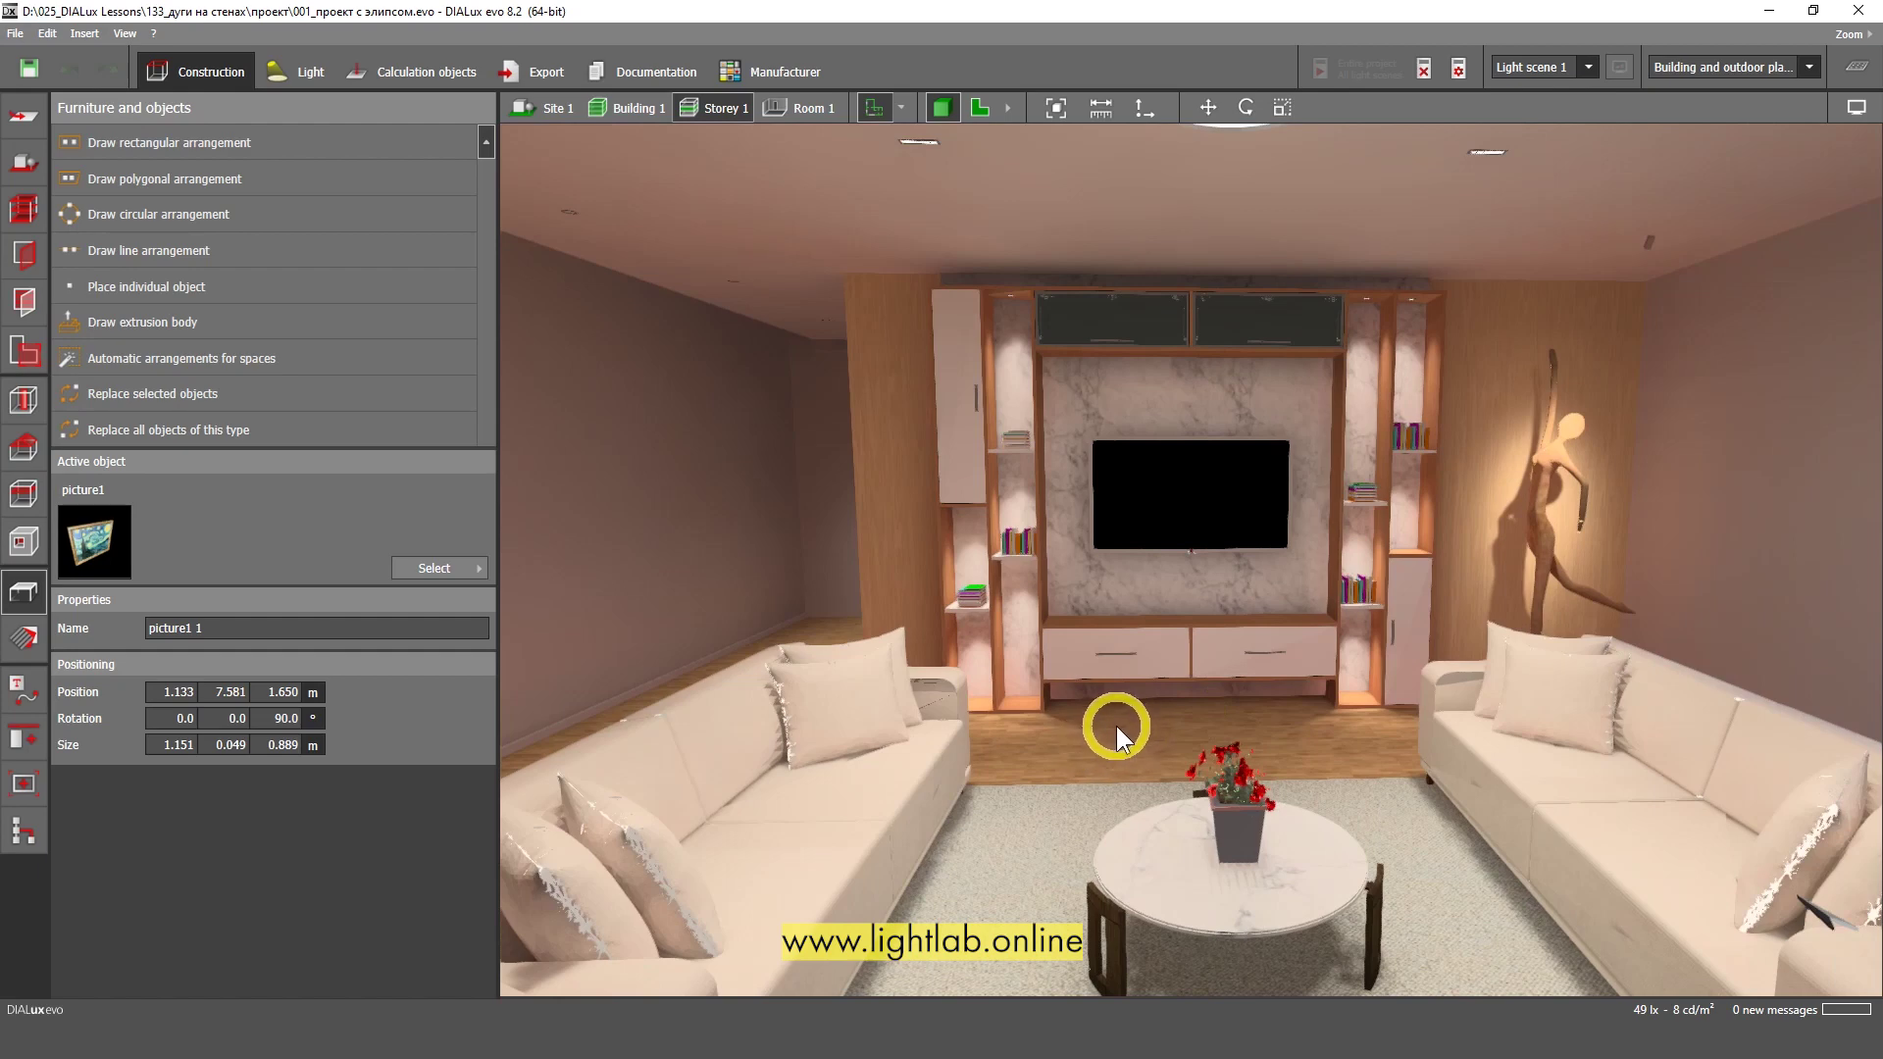
pyautogui.moveTo(1120, 729); pyautogui.dragTo(1037, 749)
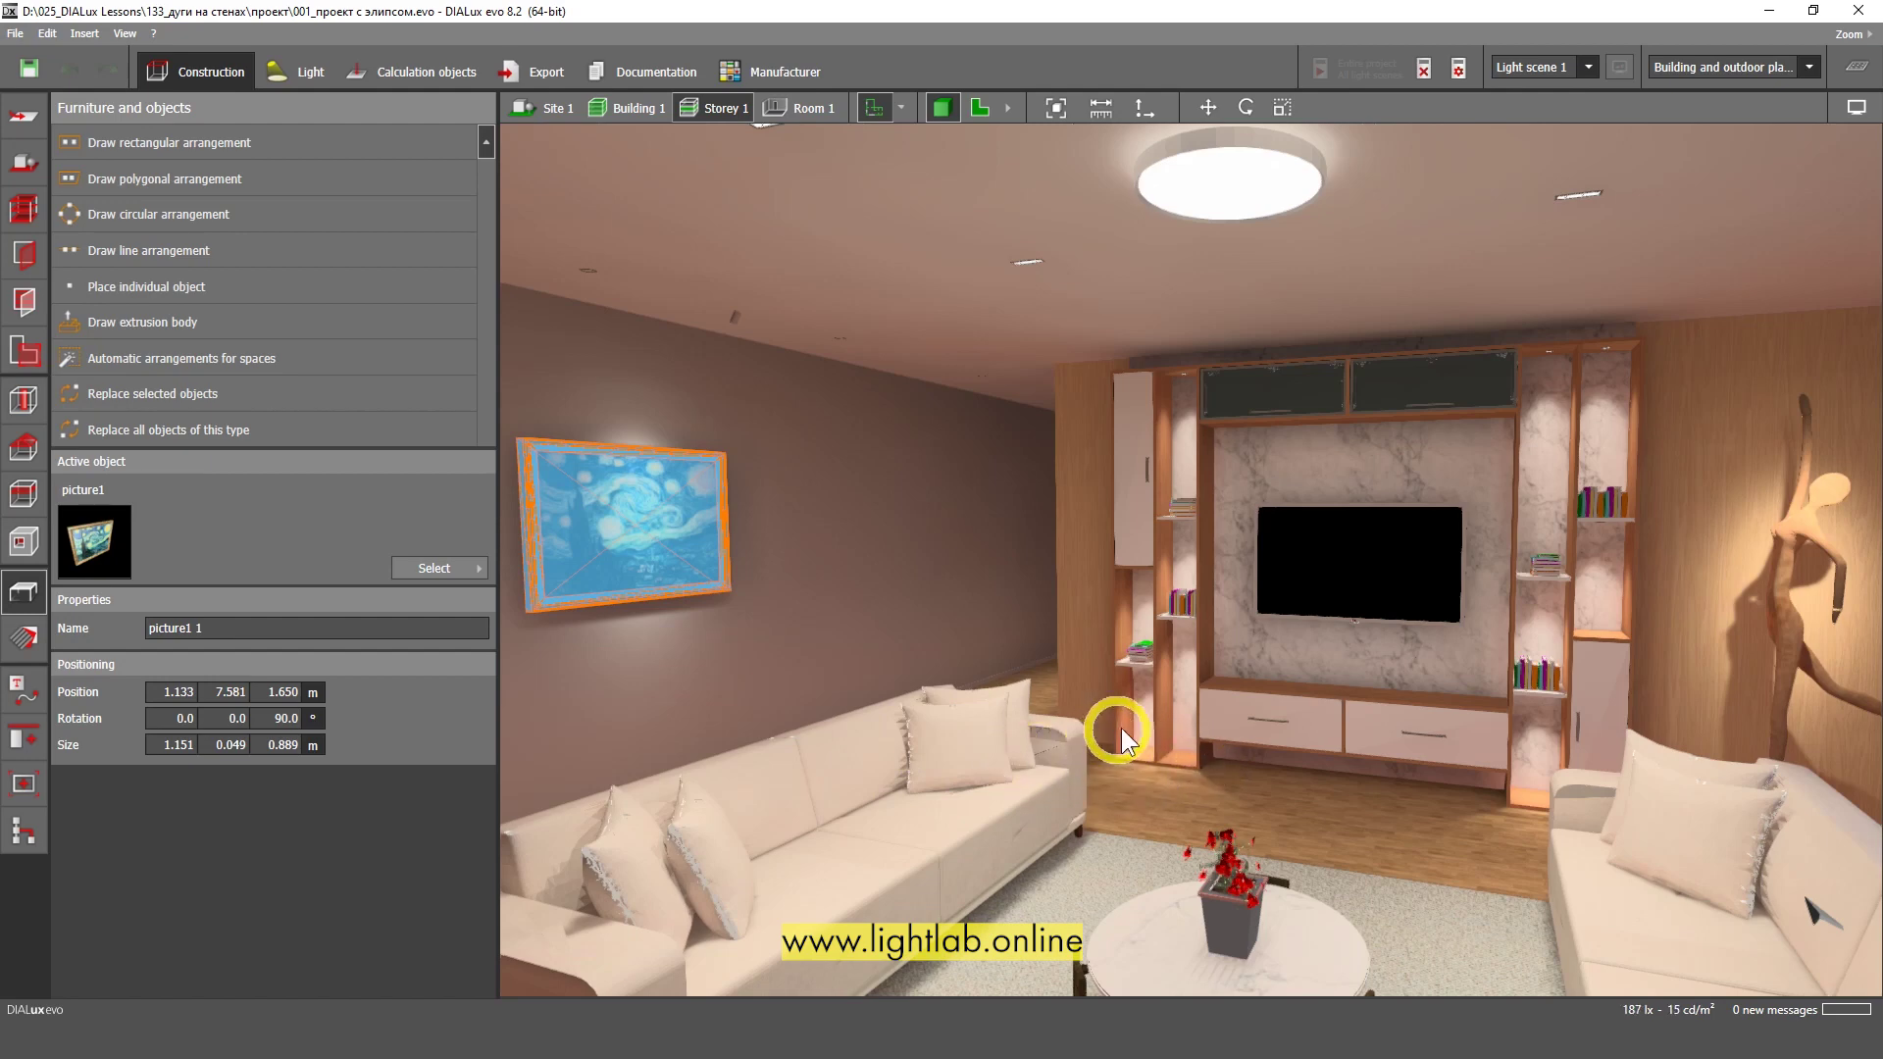
pyautogui.moveTo(1120, 728); pyautogui.dragTo(1204, 721)
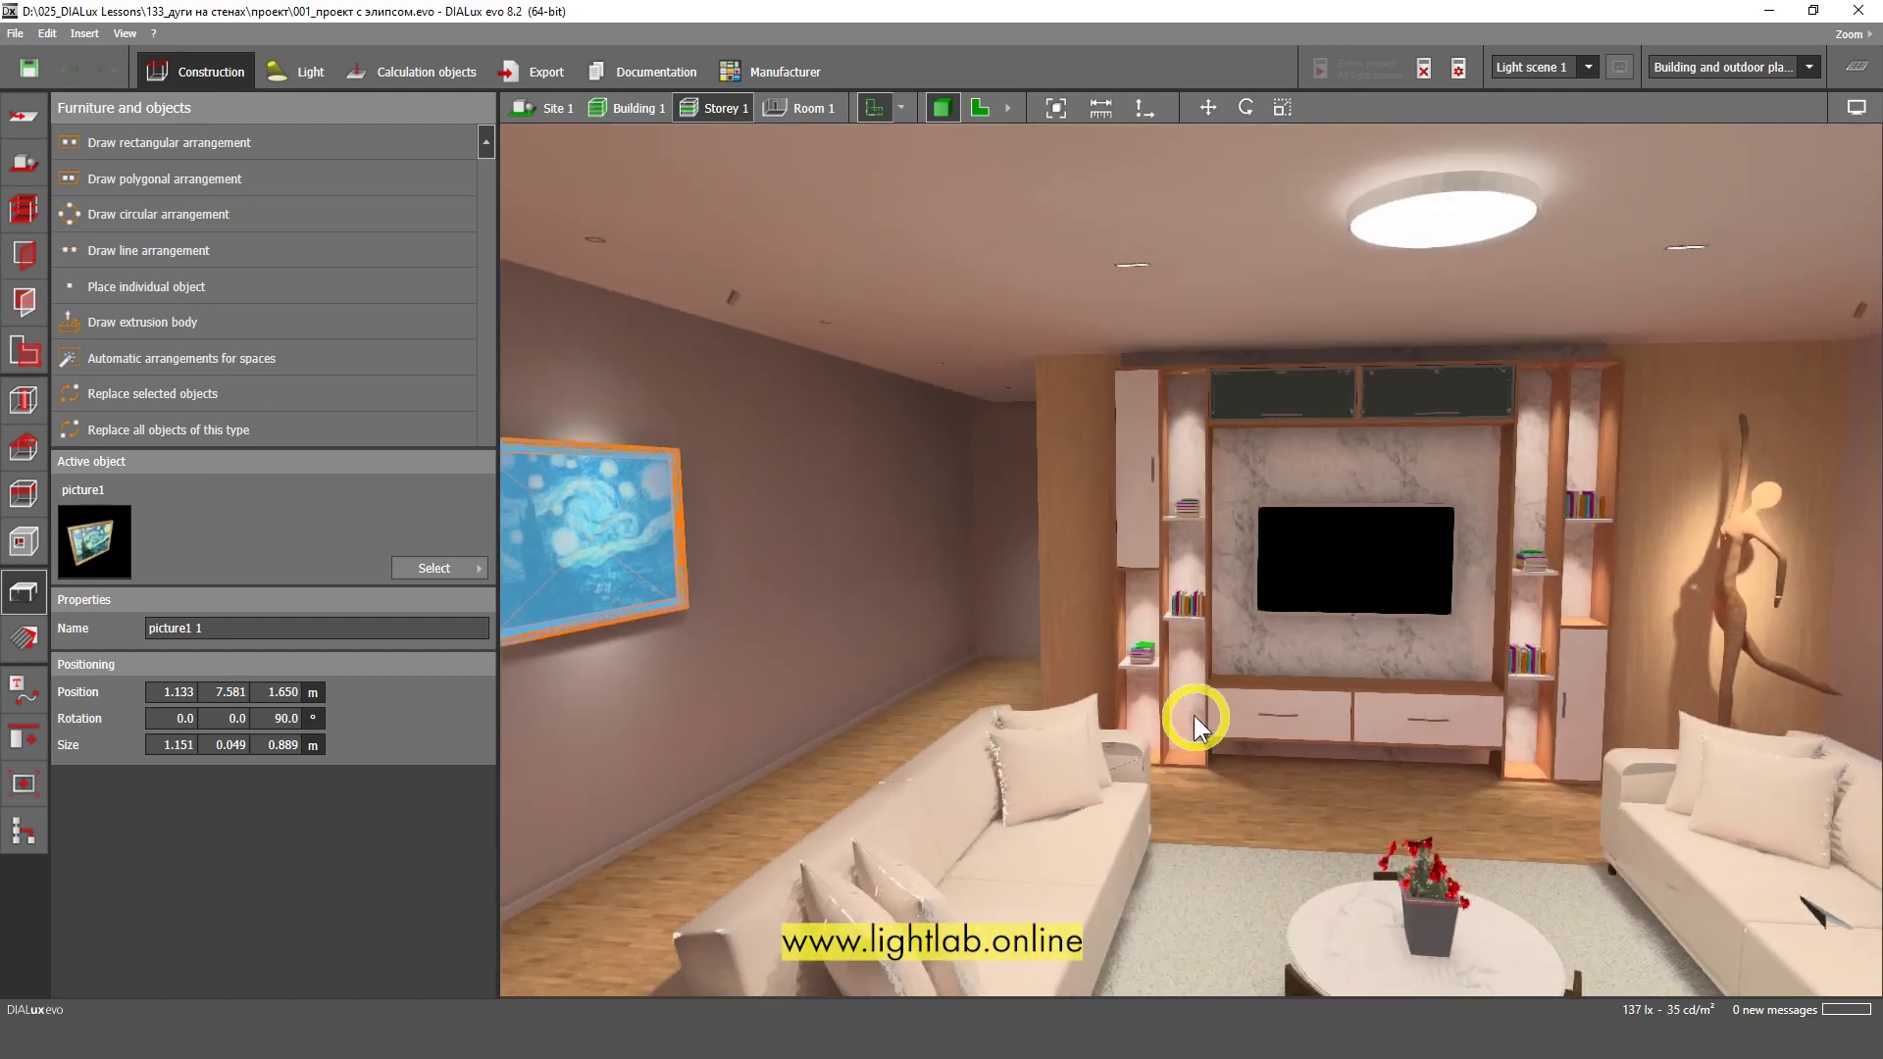
pyautogui.click(544, 940)
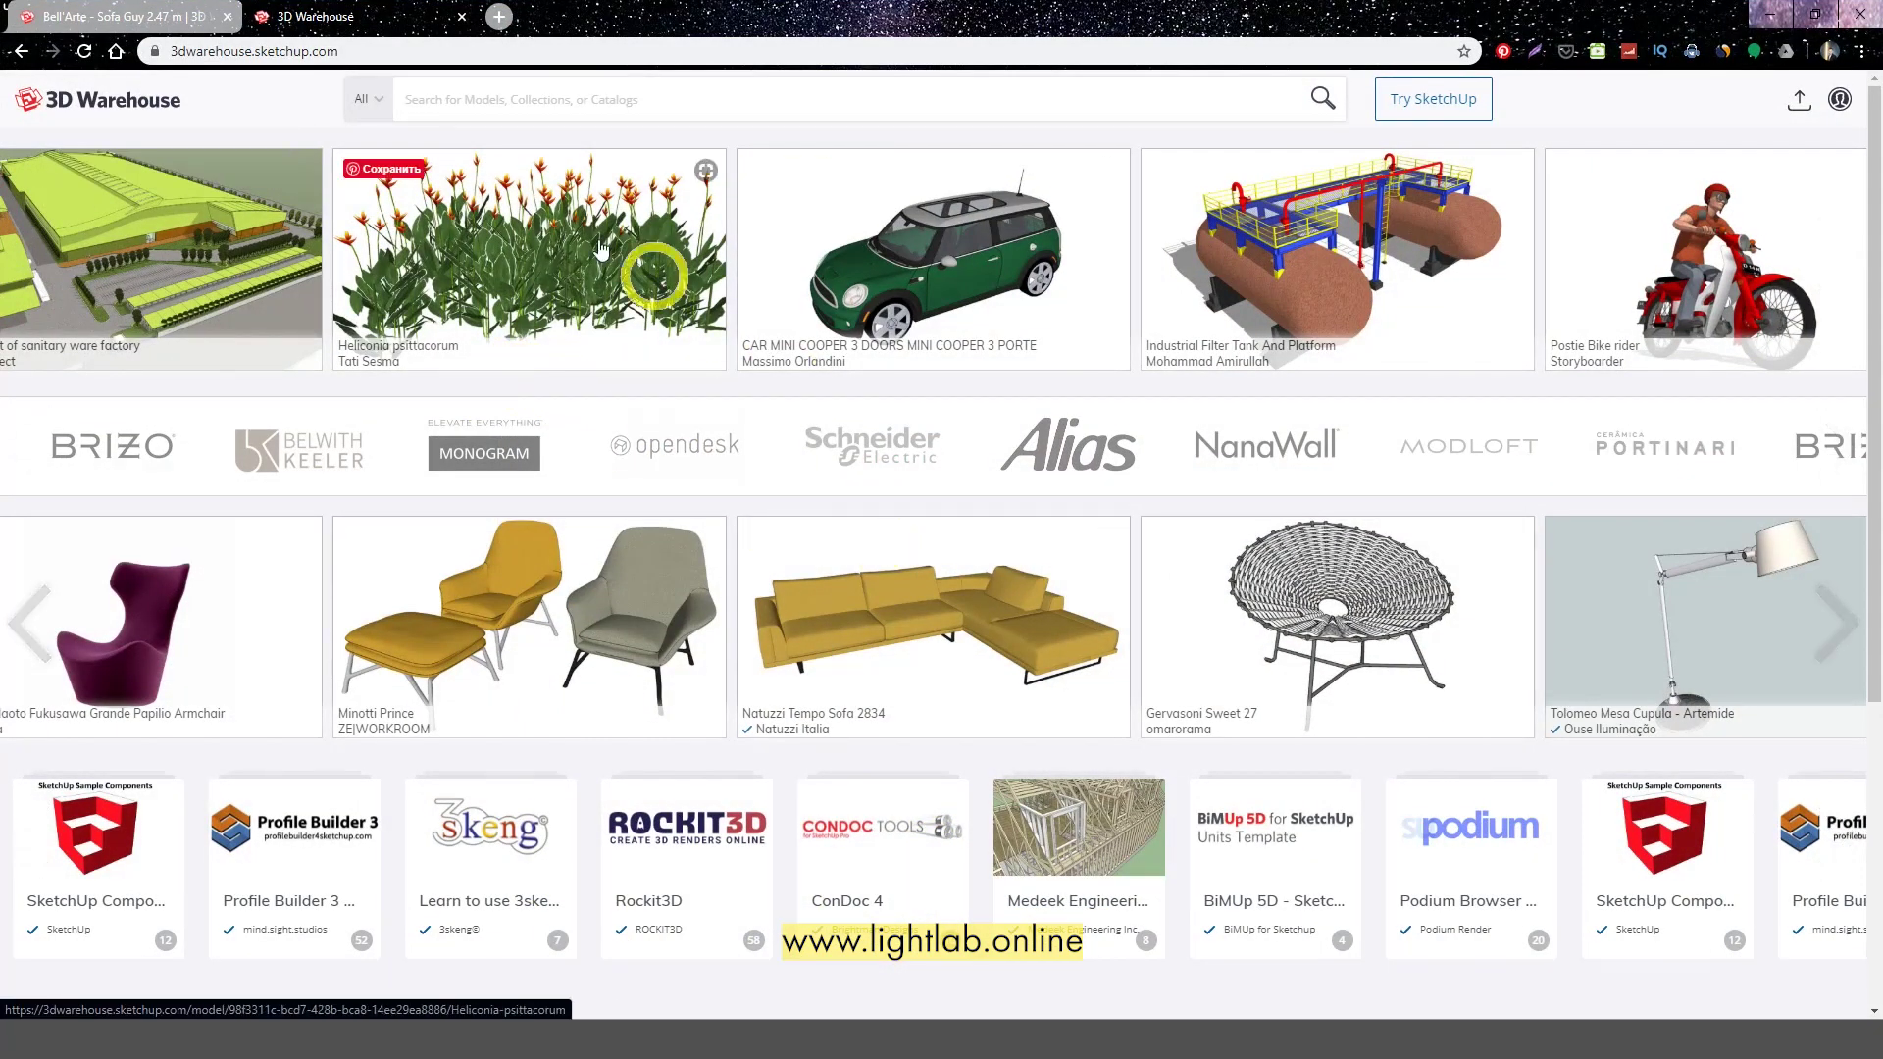
# Examine the featured models and catalogs on the 3D Warehouse home page
pyautogui.click(367, 51)
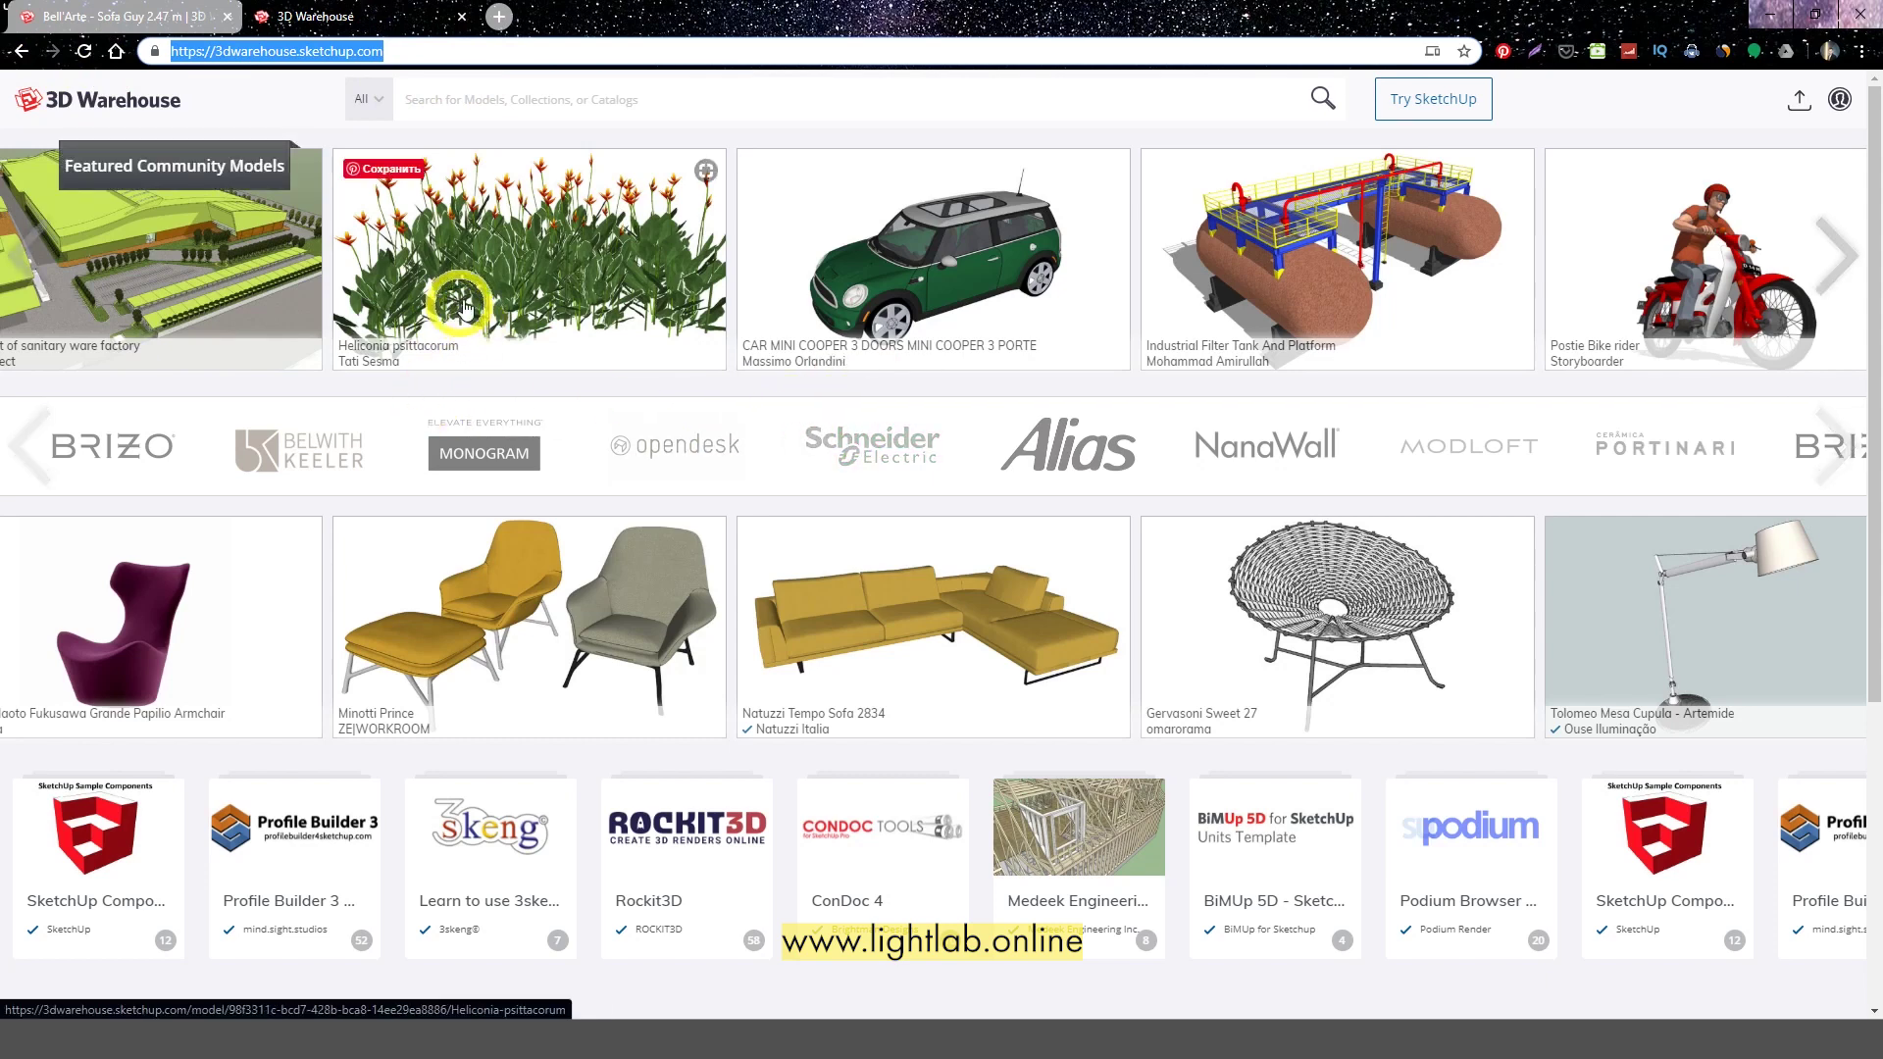
pyautogui.scroll(-3, 949, 673)
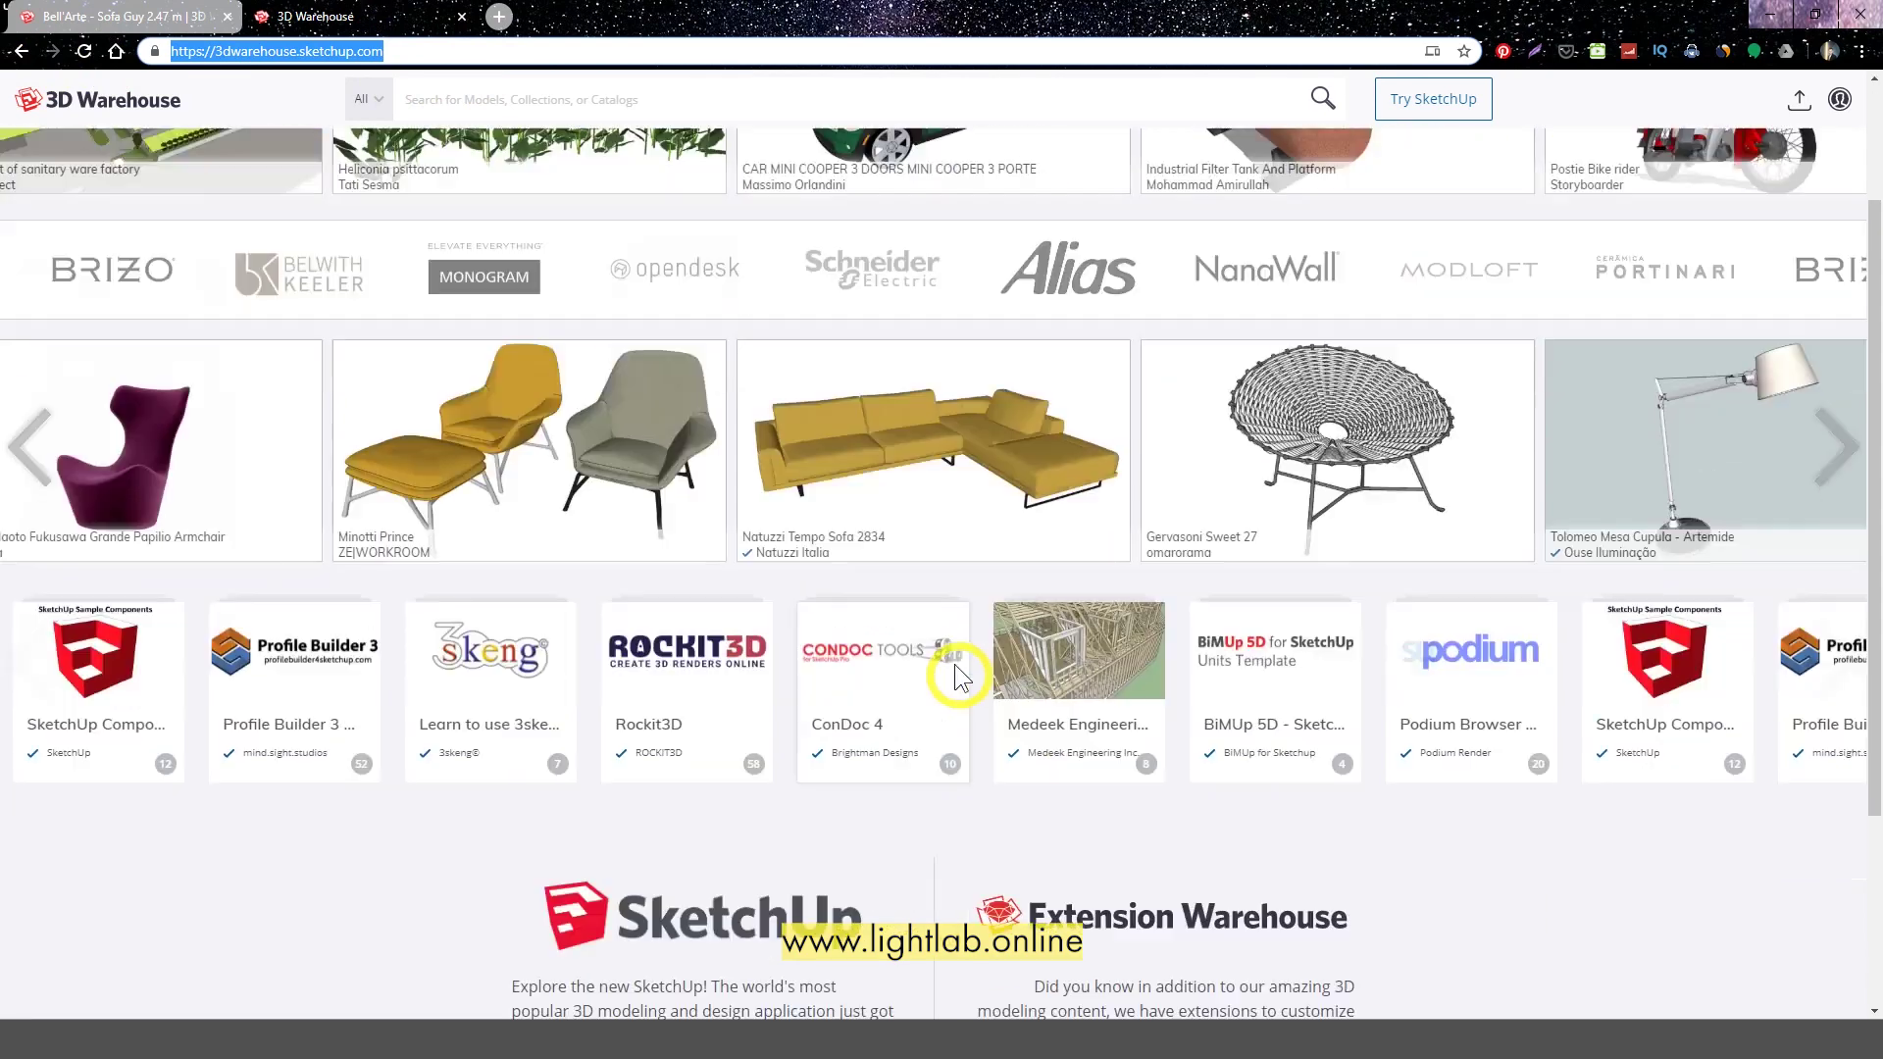
pyautogui.scroll(3, 916, 559)
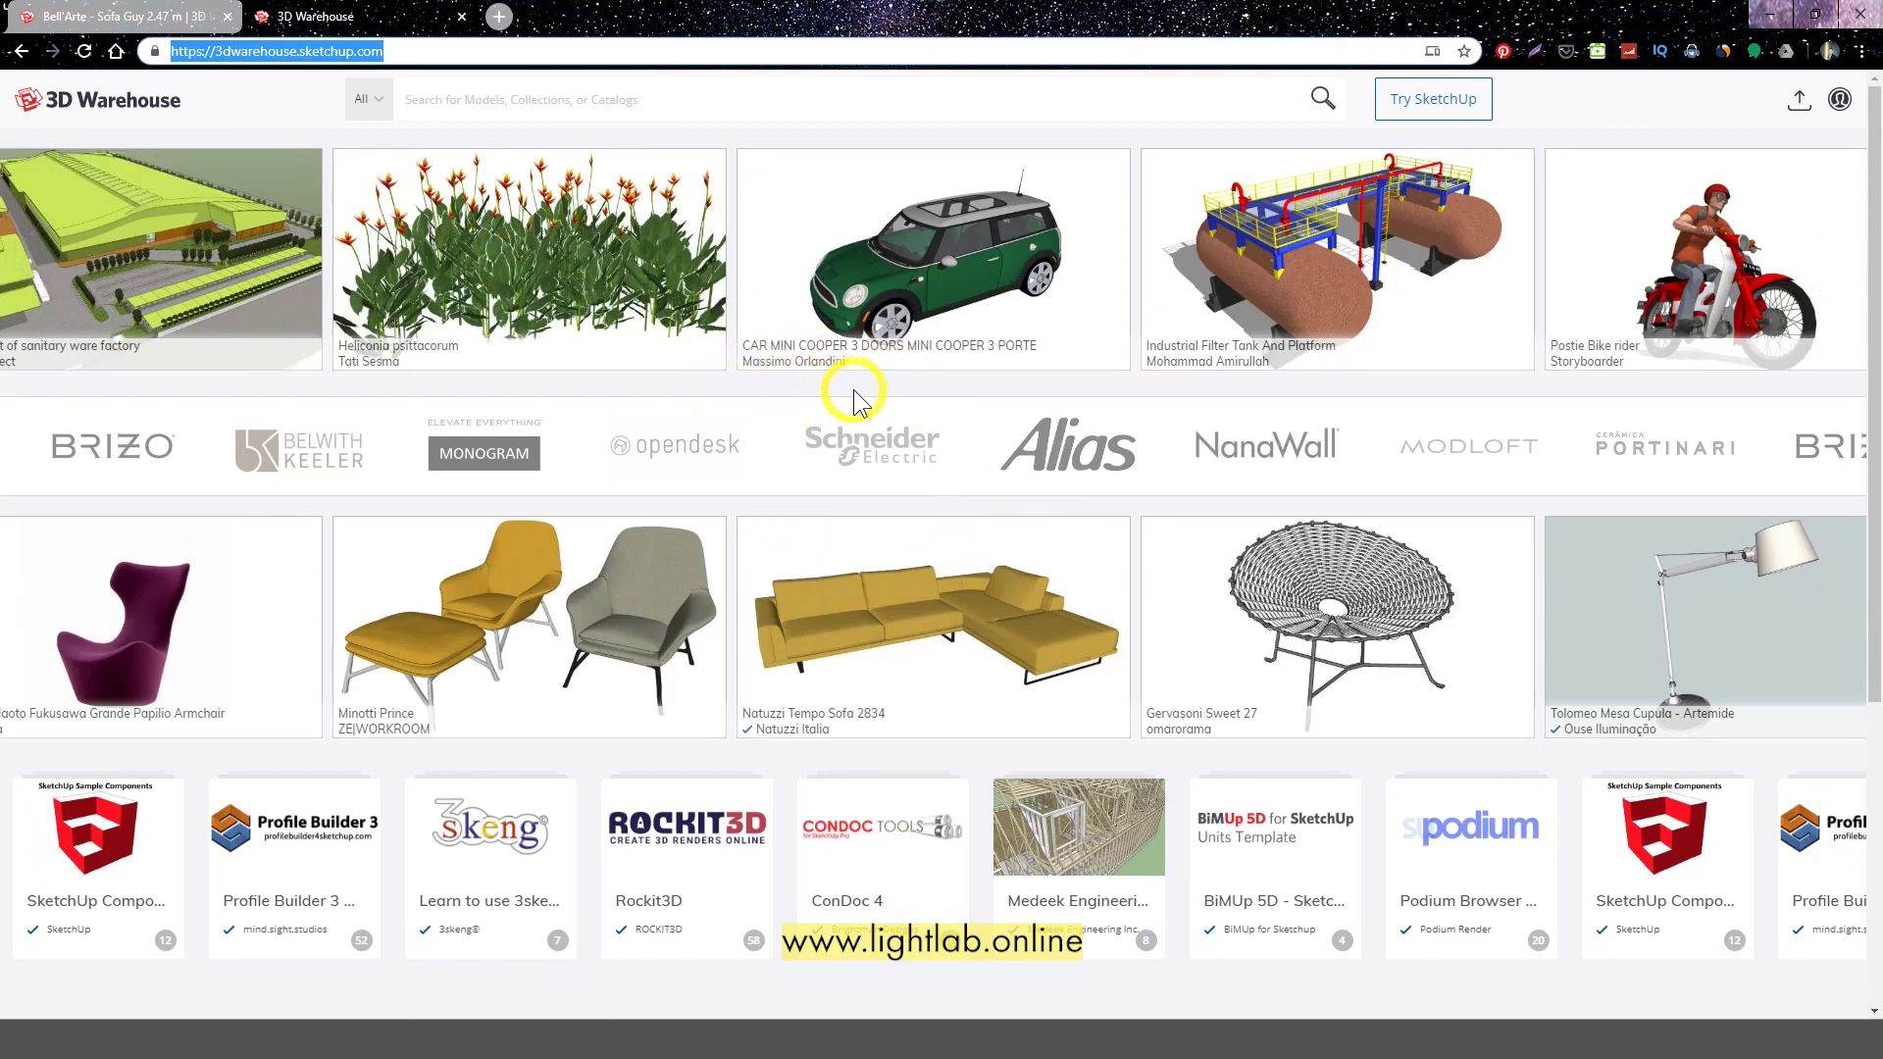
pyautogui.scroll(-1, 644, 402)
pyautogui.scroll(1, 642, 392)
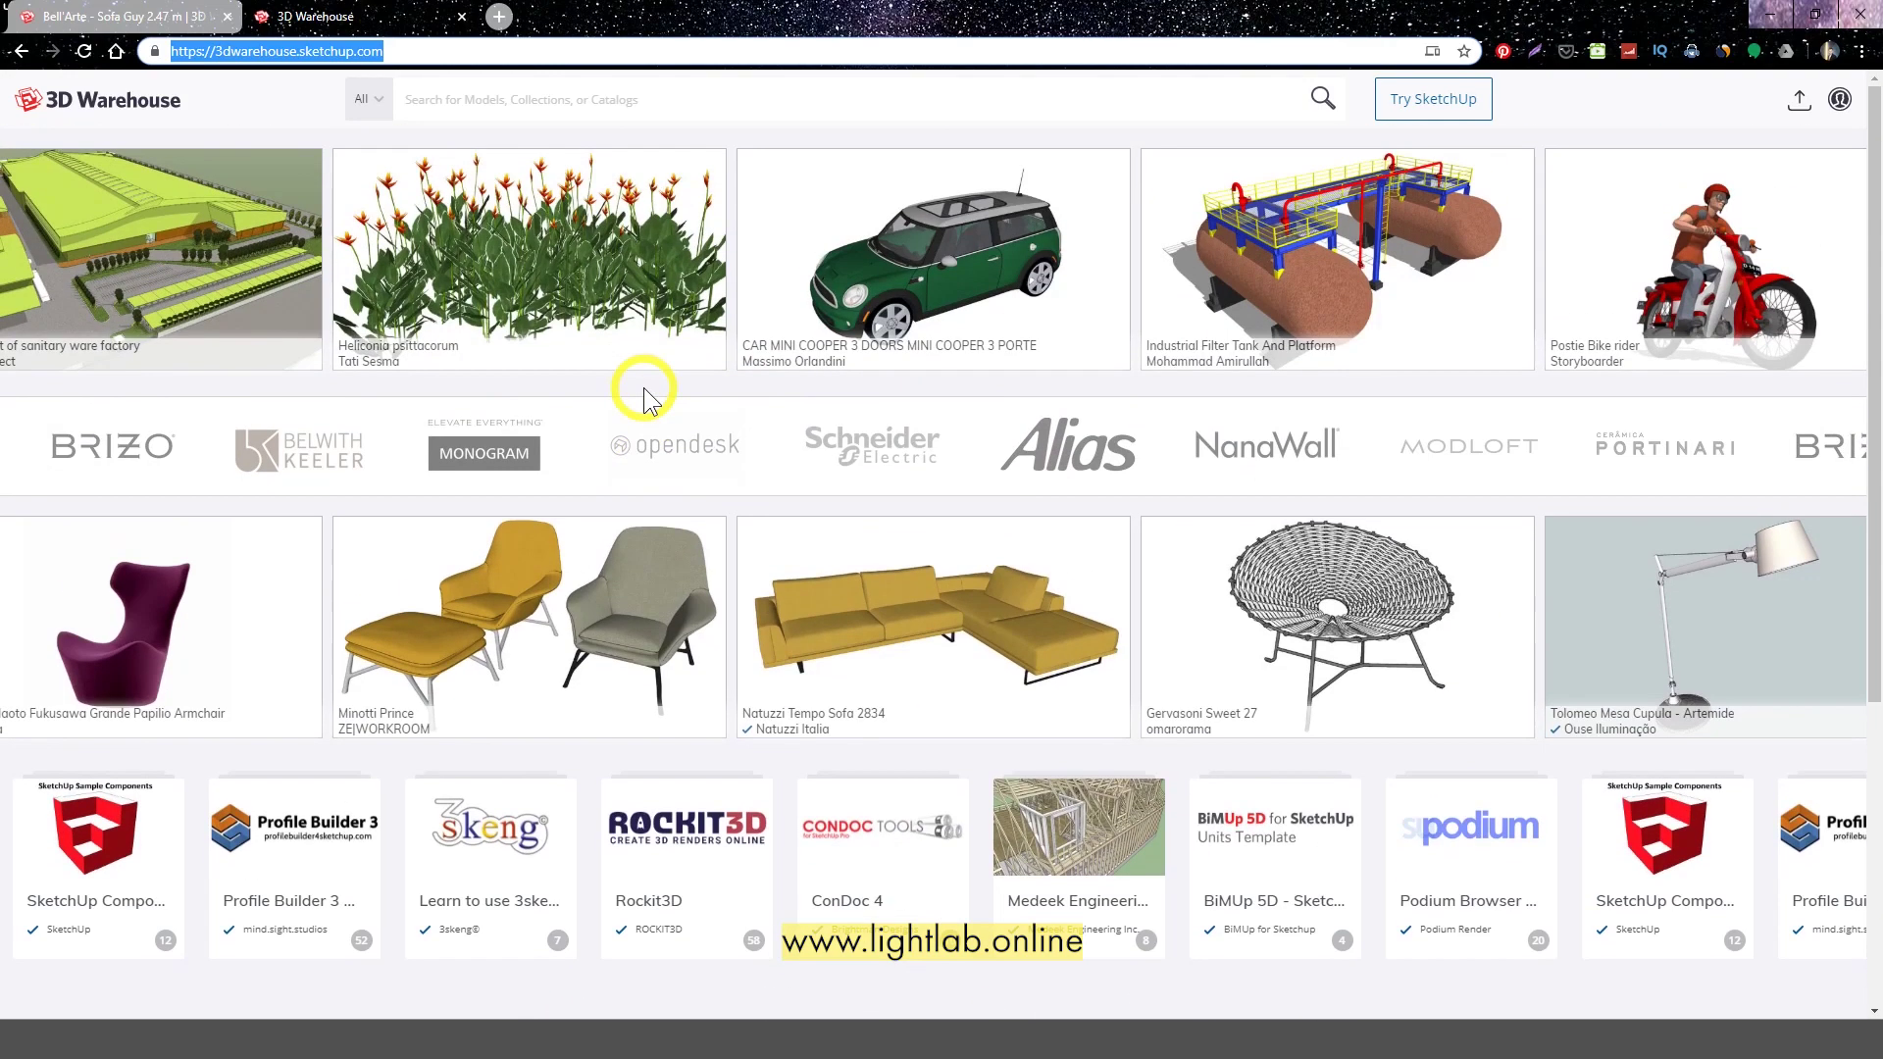
pyautogui.scroll(-1, 988, 412)
pyautogui.scroll(2, 633, 461)
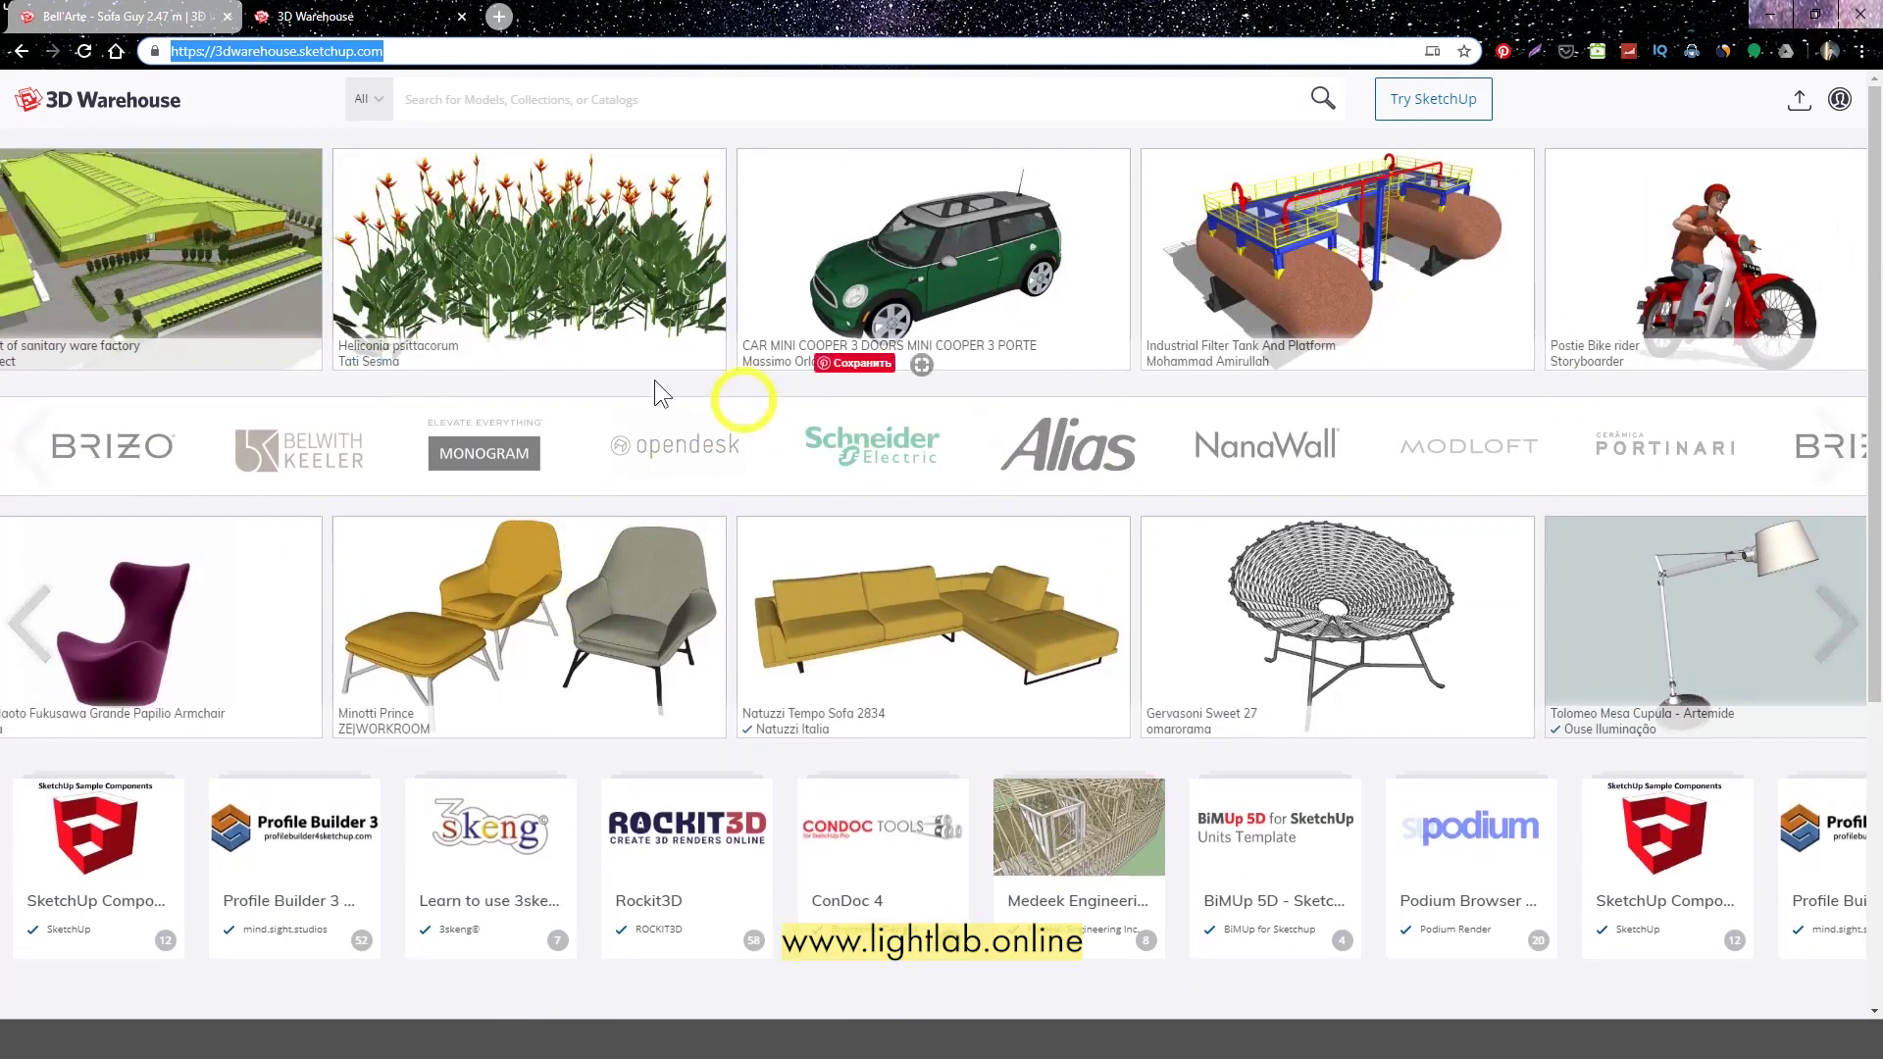
pyautogui.click(483, 98)
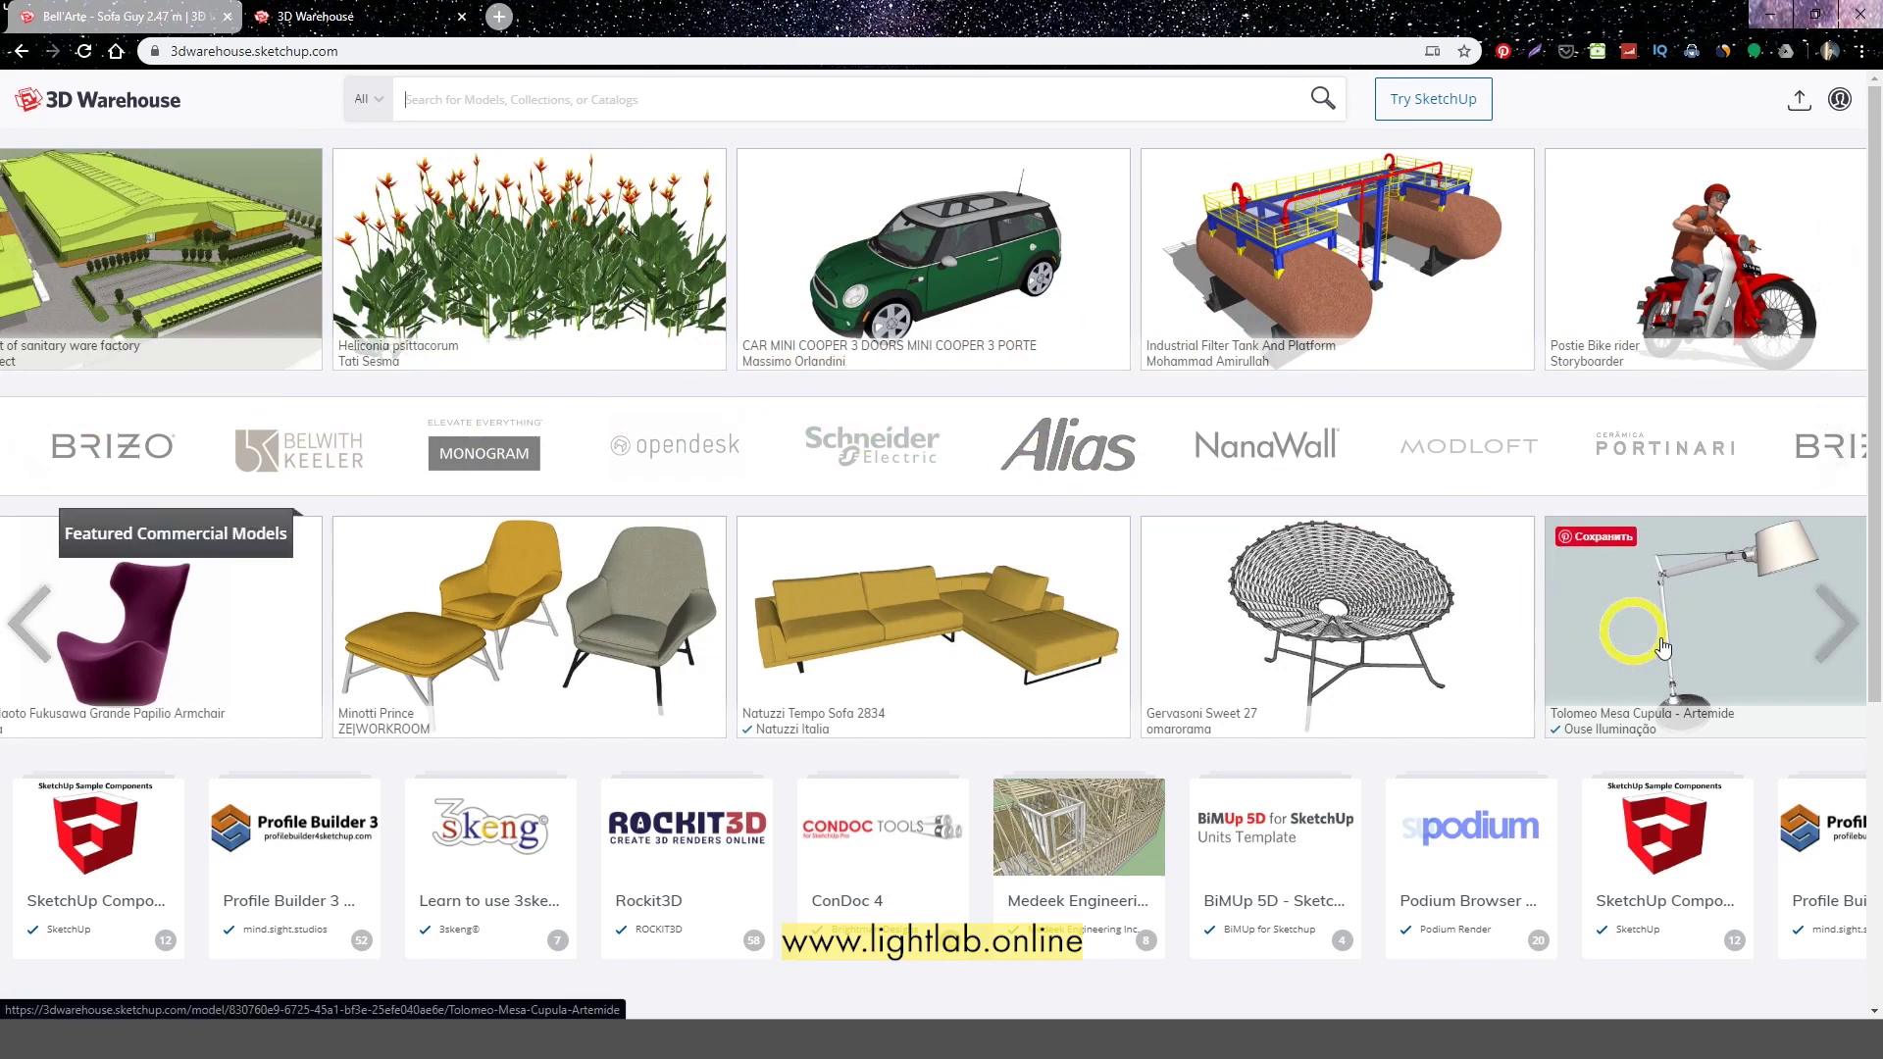
# Open the Bell'Arte - Sofa Guy 2.47 m model page and highlight its full web address
pyautogui.click(156, 50)
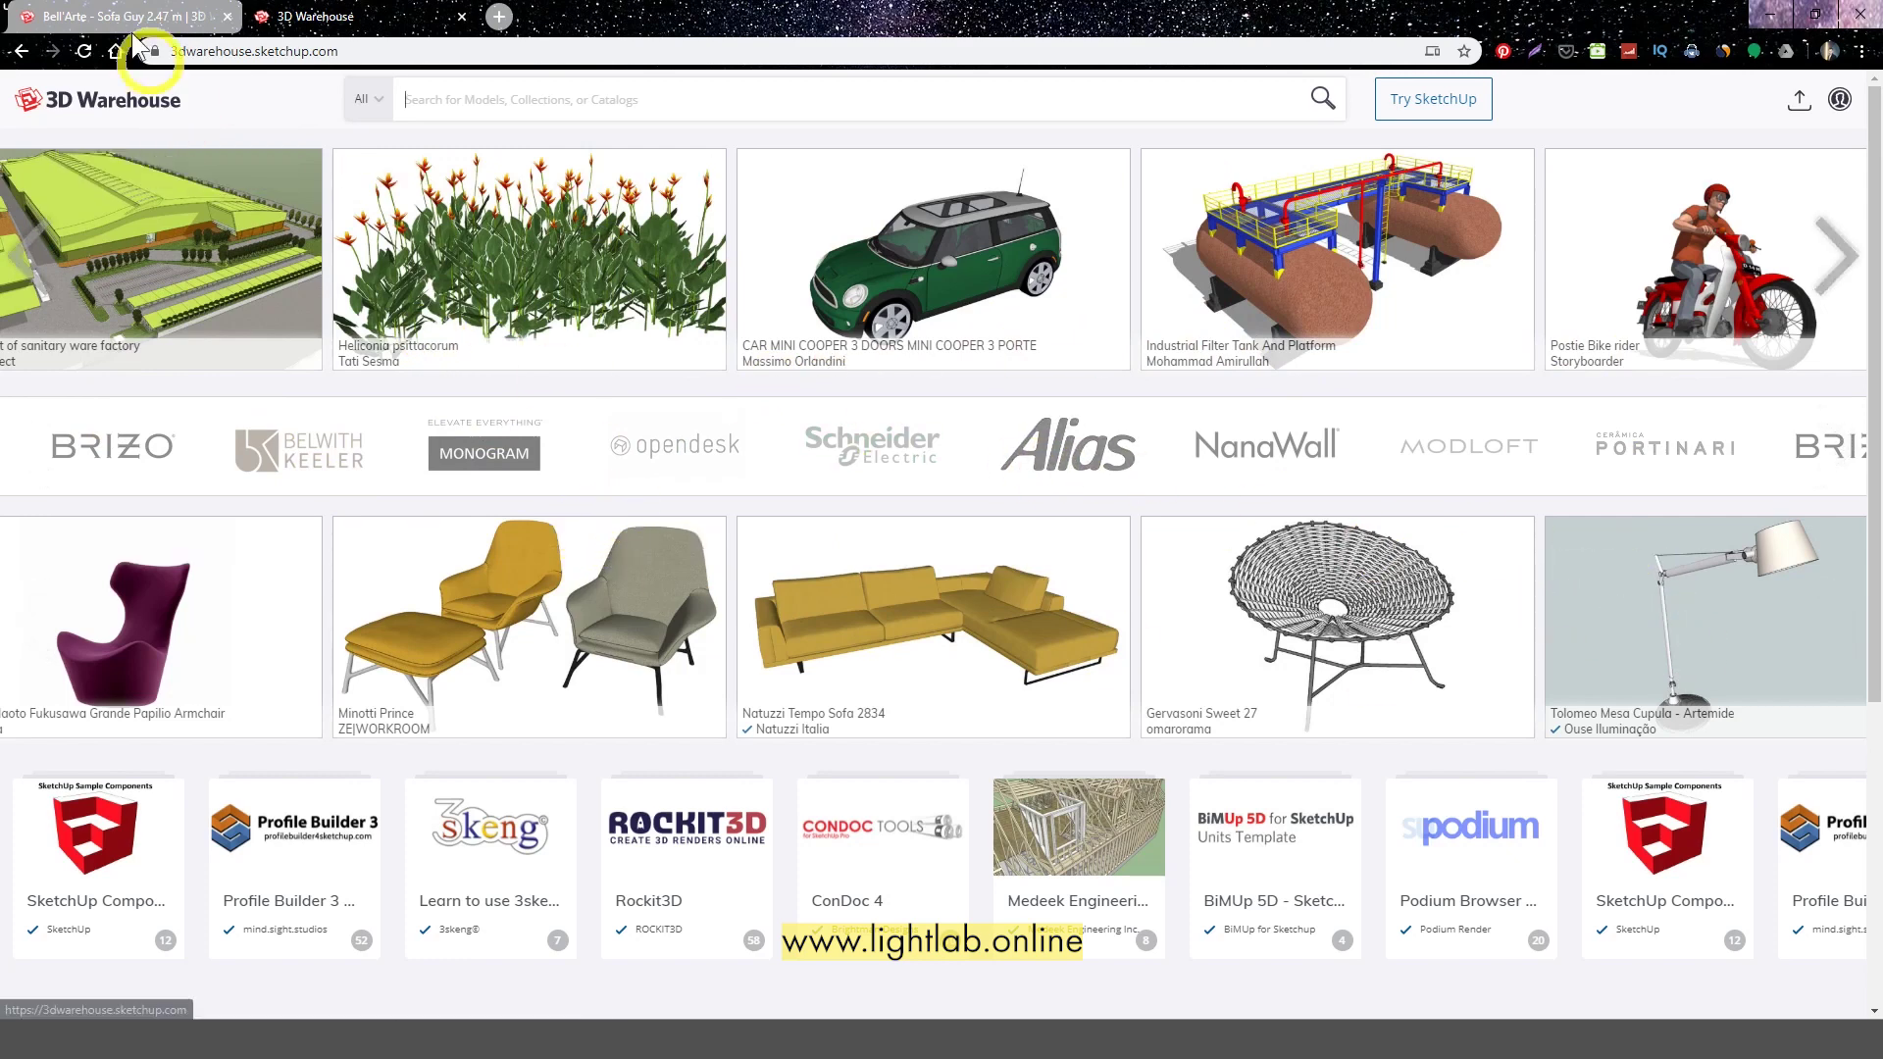
pyautogui.write('https://3dwarehouse.sketchup.com/model/ue3950cbc-d269-4f33-abcf-b69f7109df08/BellArte-Sofa-Guy-247-m')
pyautogui.press('Return')
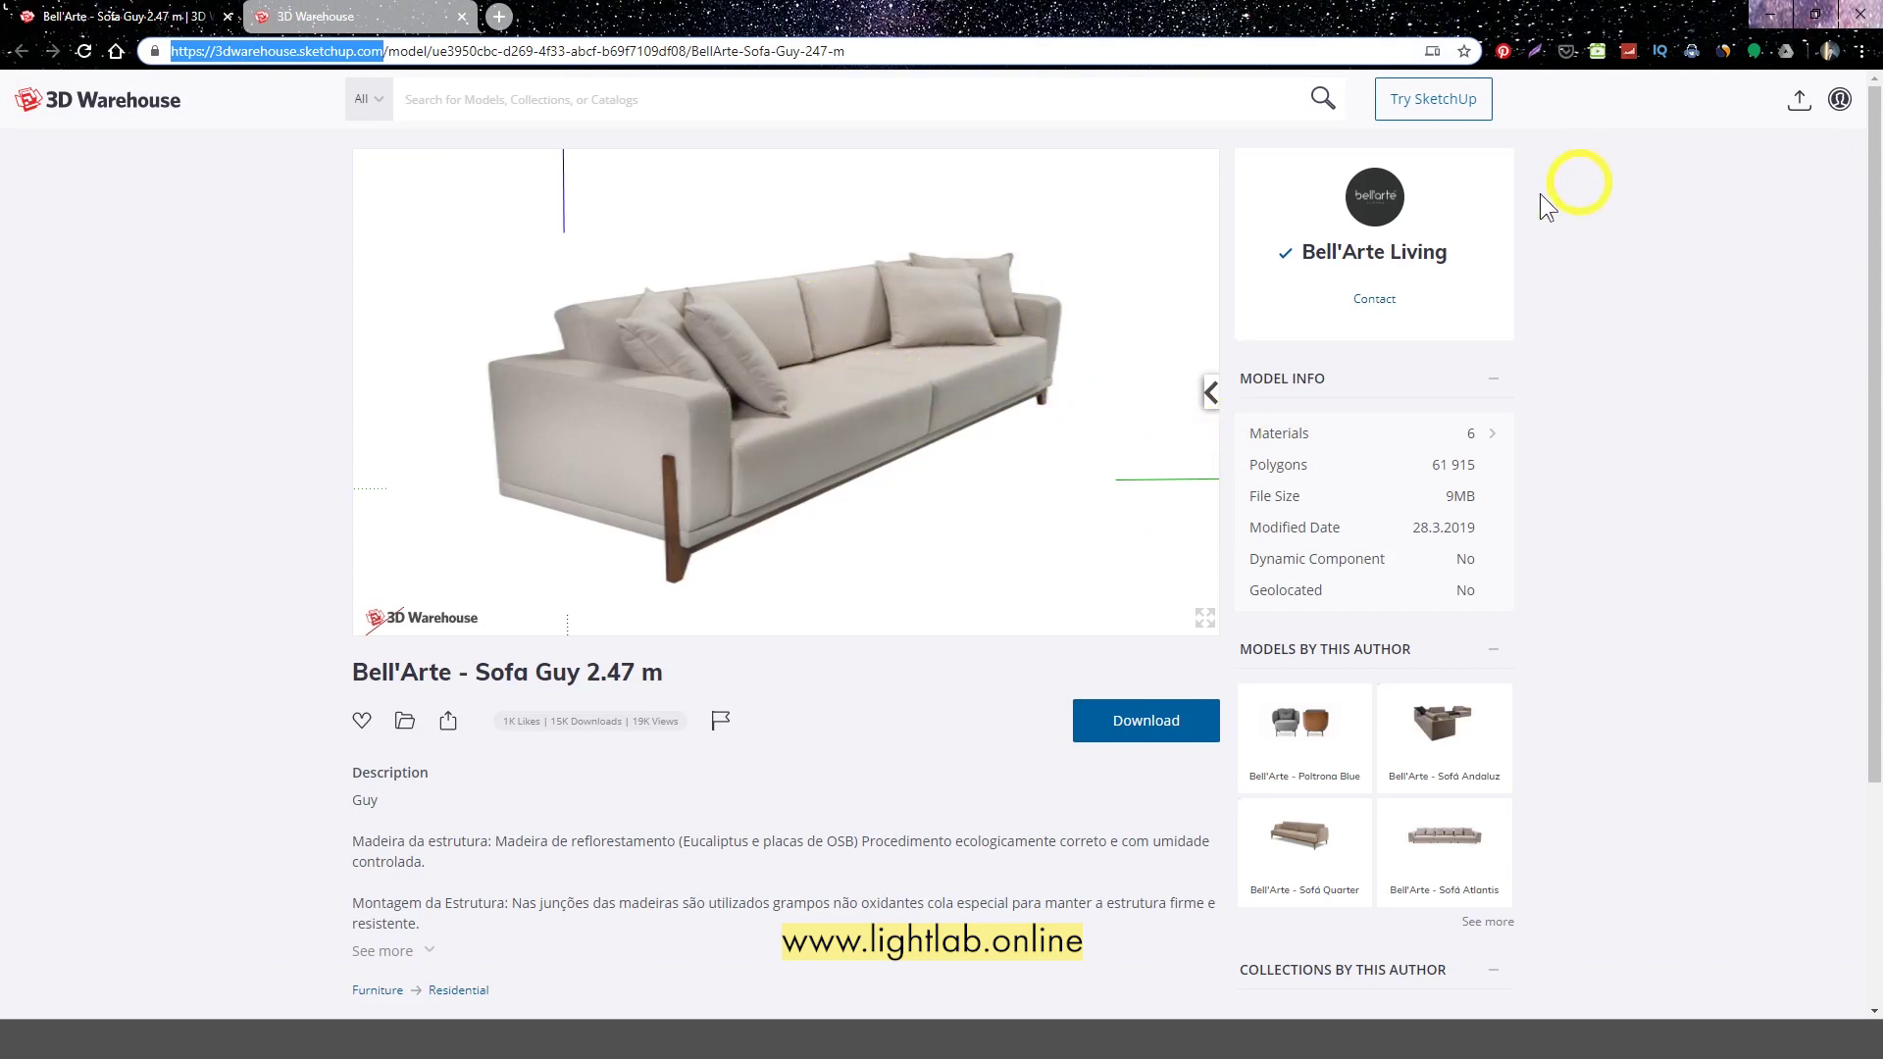
pyautogui.click(940, 50)
pyautogui.moveTo(939, 50); pyautogui.dragTo(135, 76)
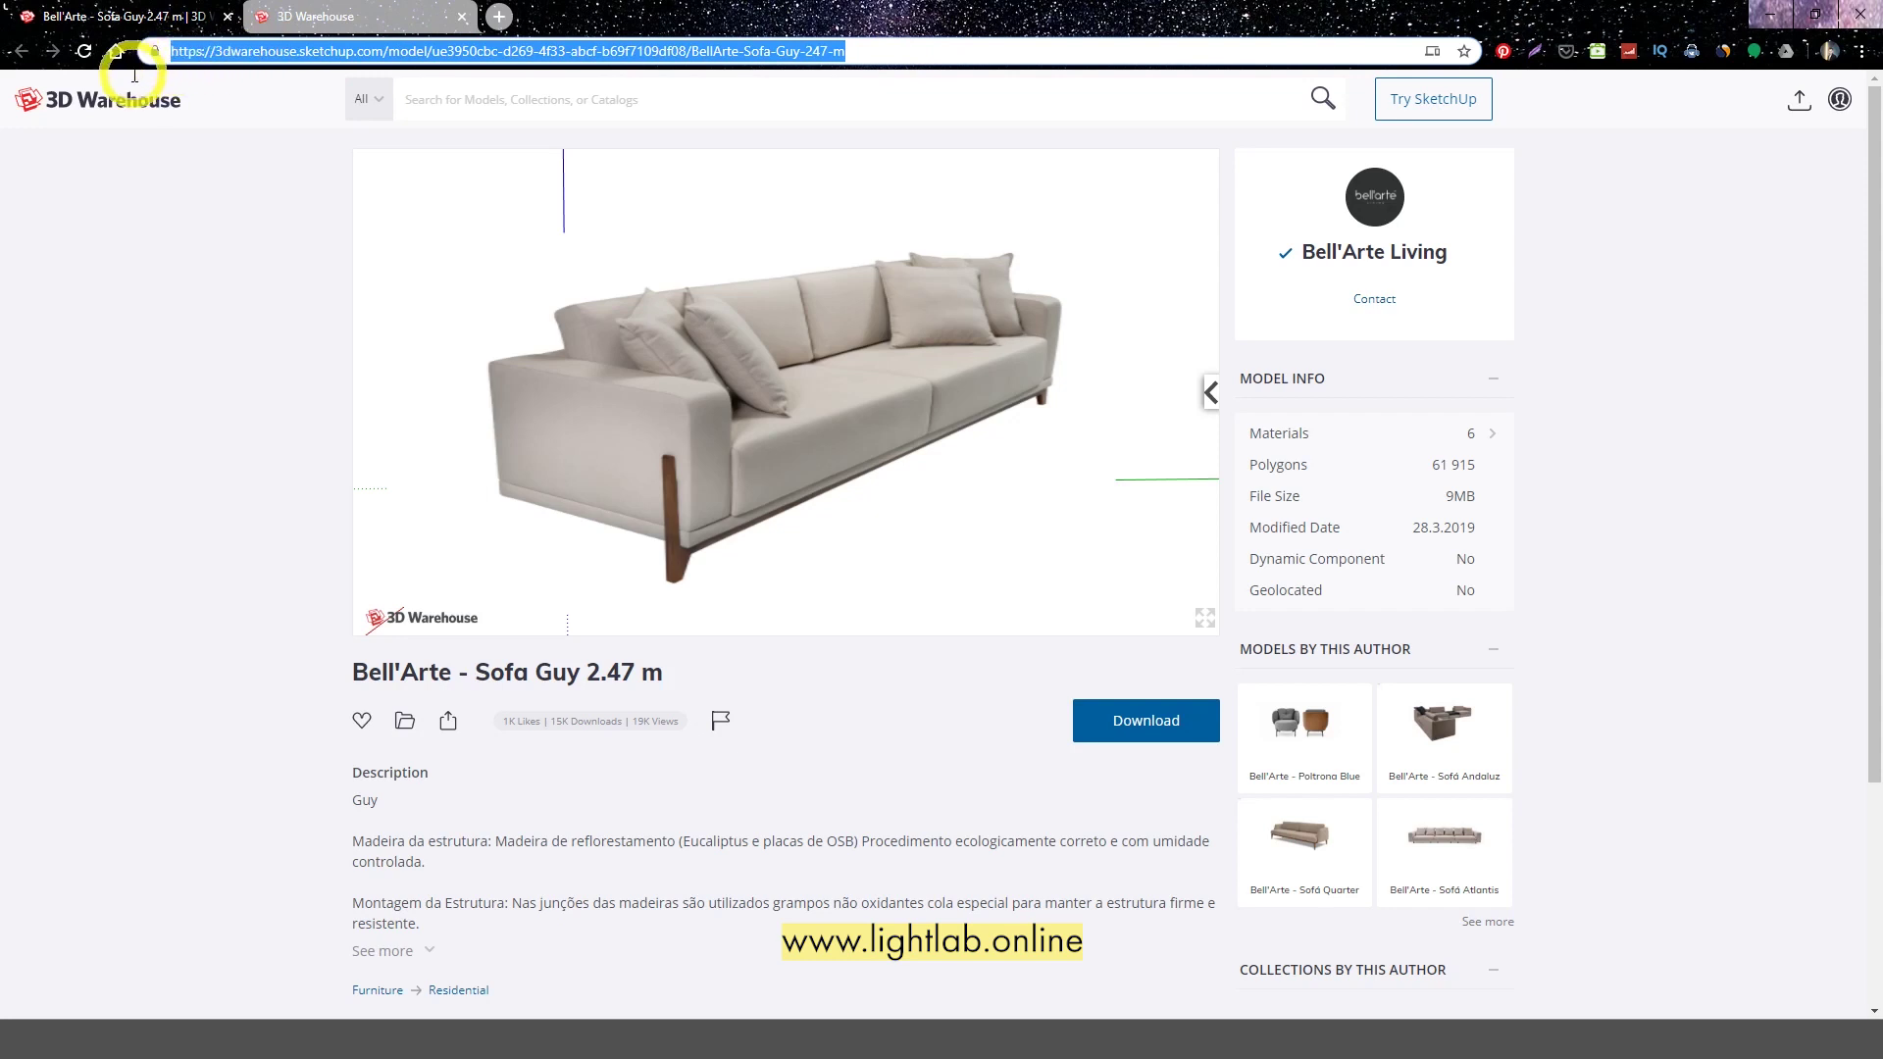
pyautogui.click(1623, 315)
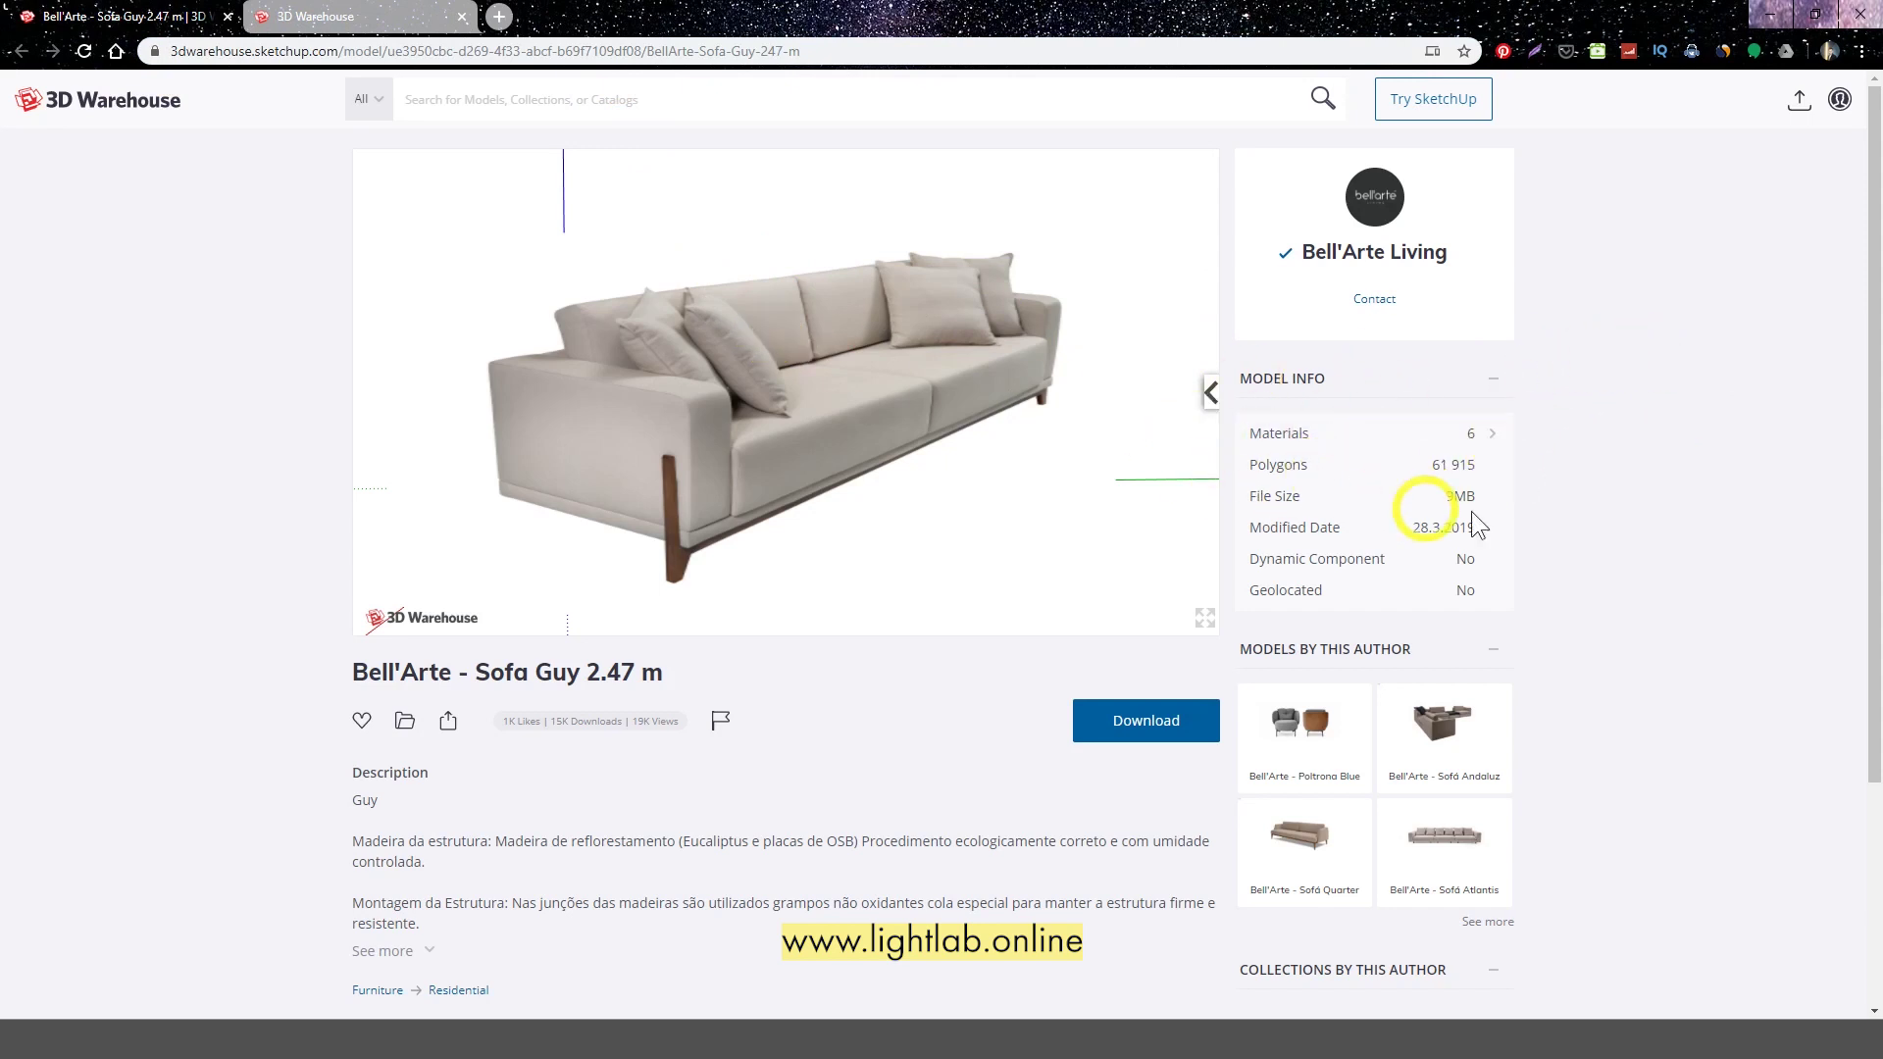
# Capture the sofa's model information block as a screenshot and copy it to the clipboard
pyautogui.press('Print')
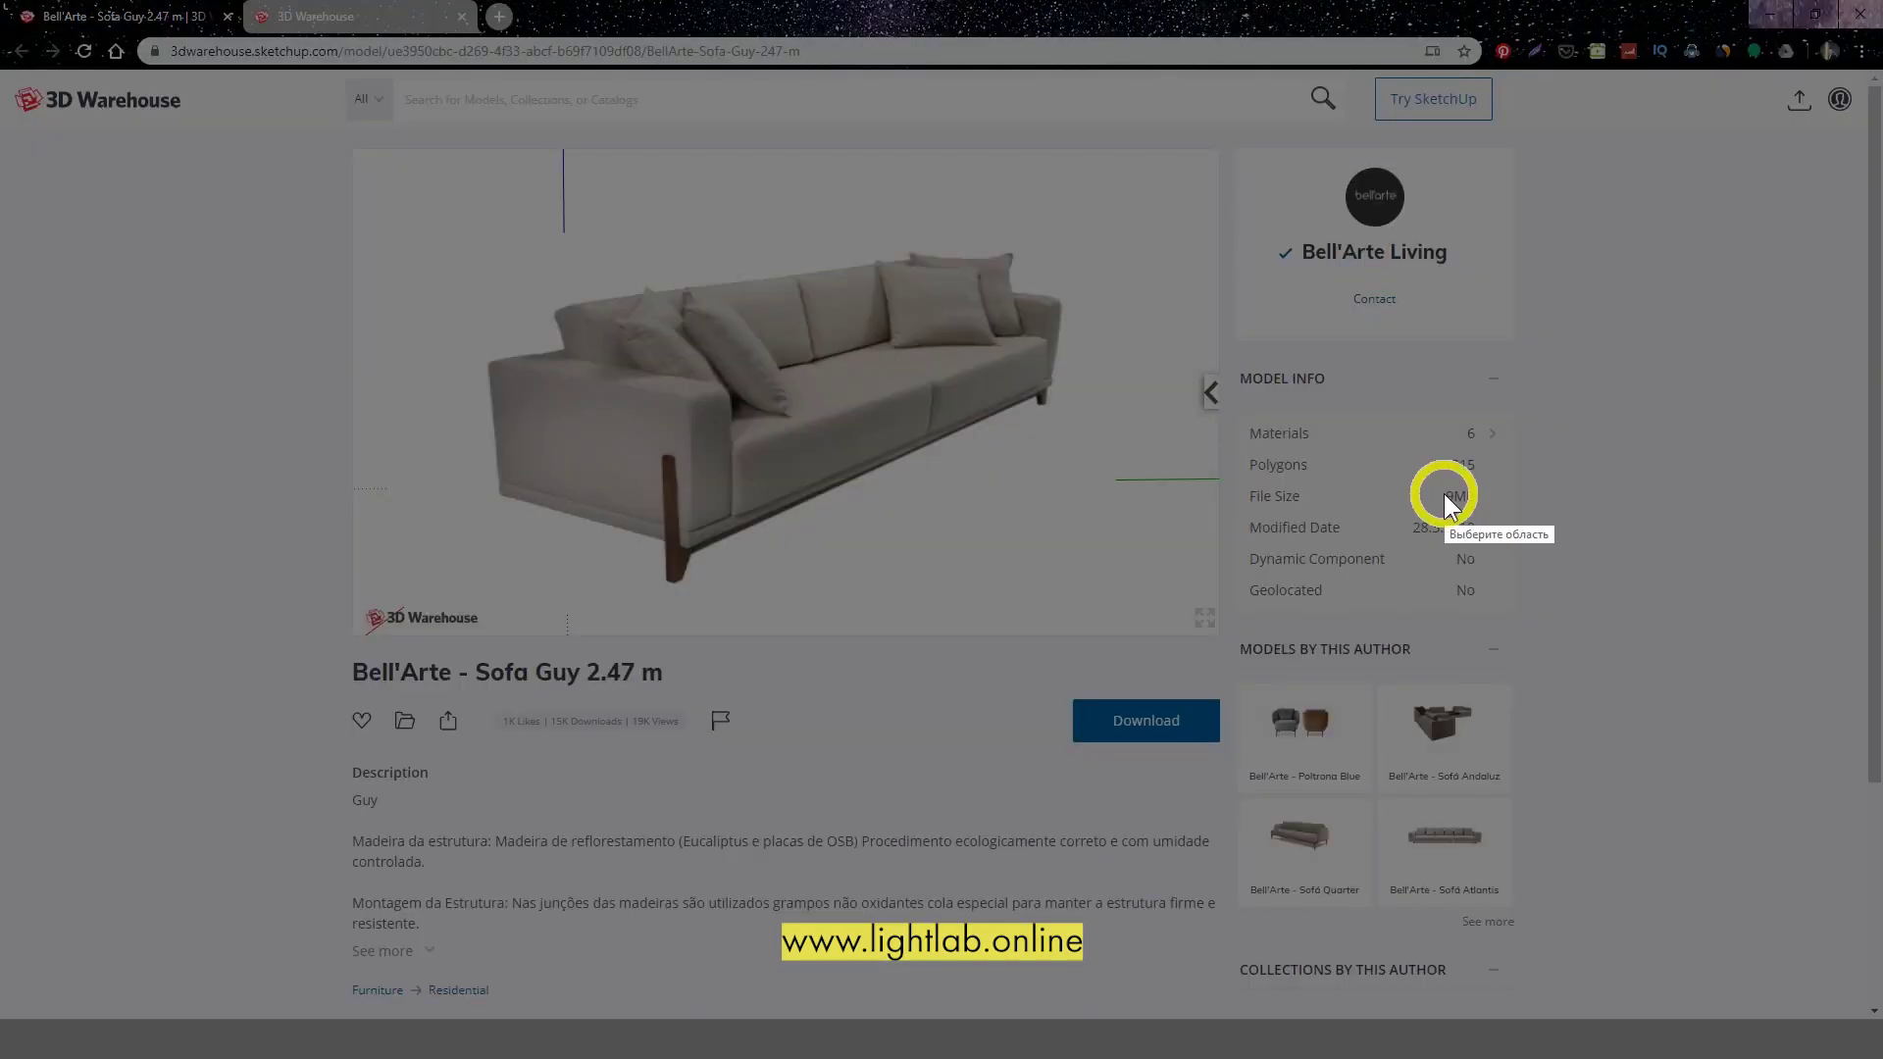
pyautogui.moveTo(1232, 398); pyautogui.dragTo(1562, 617)
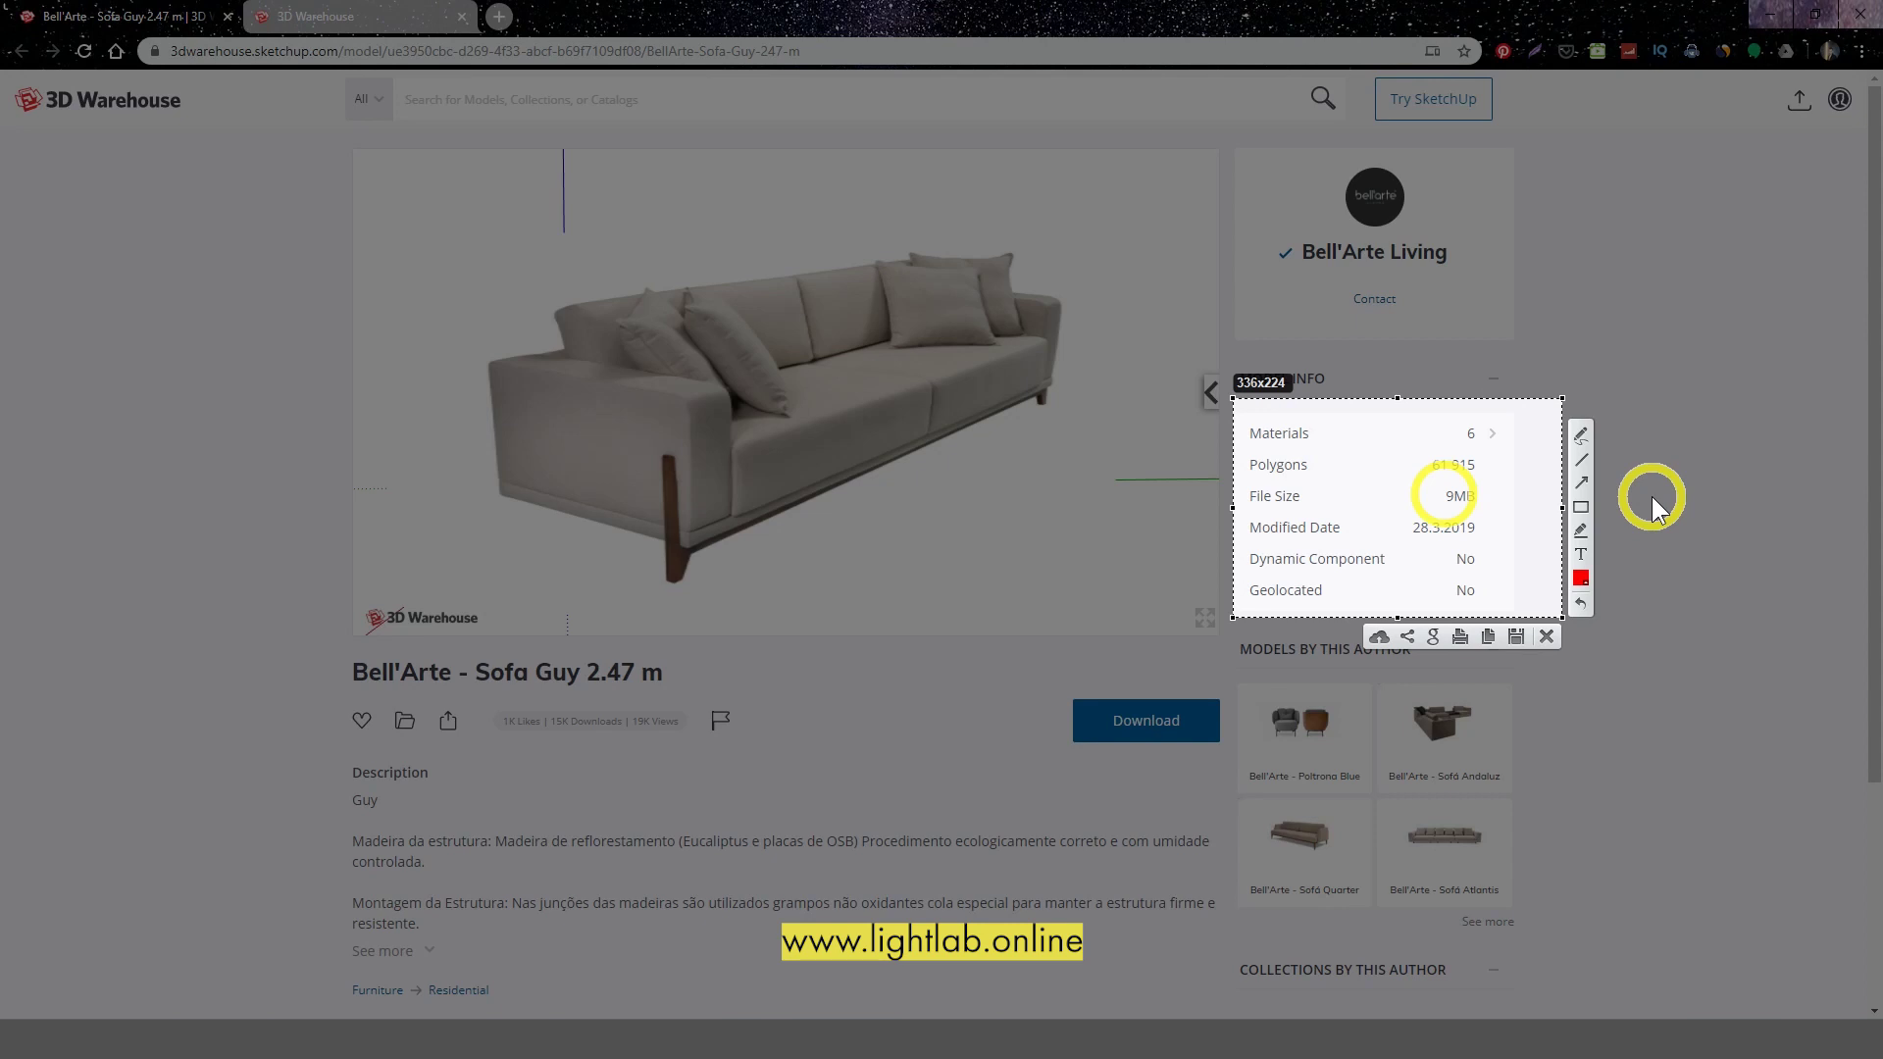
pyautogui.hotkey('ctrl', 'c')
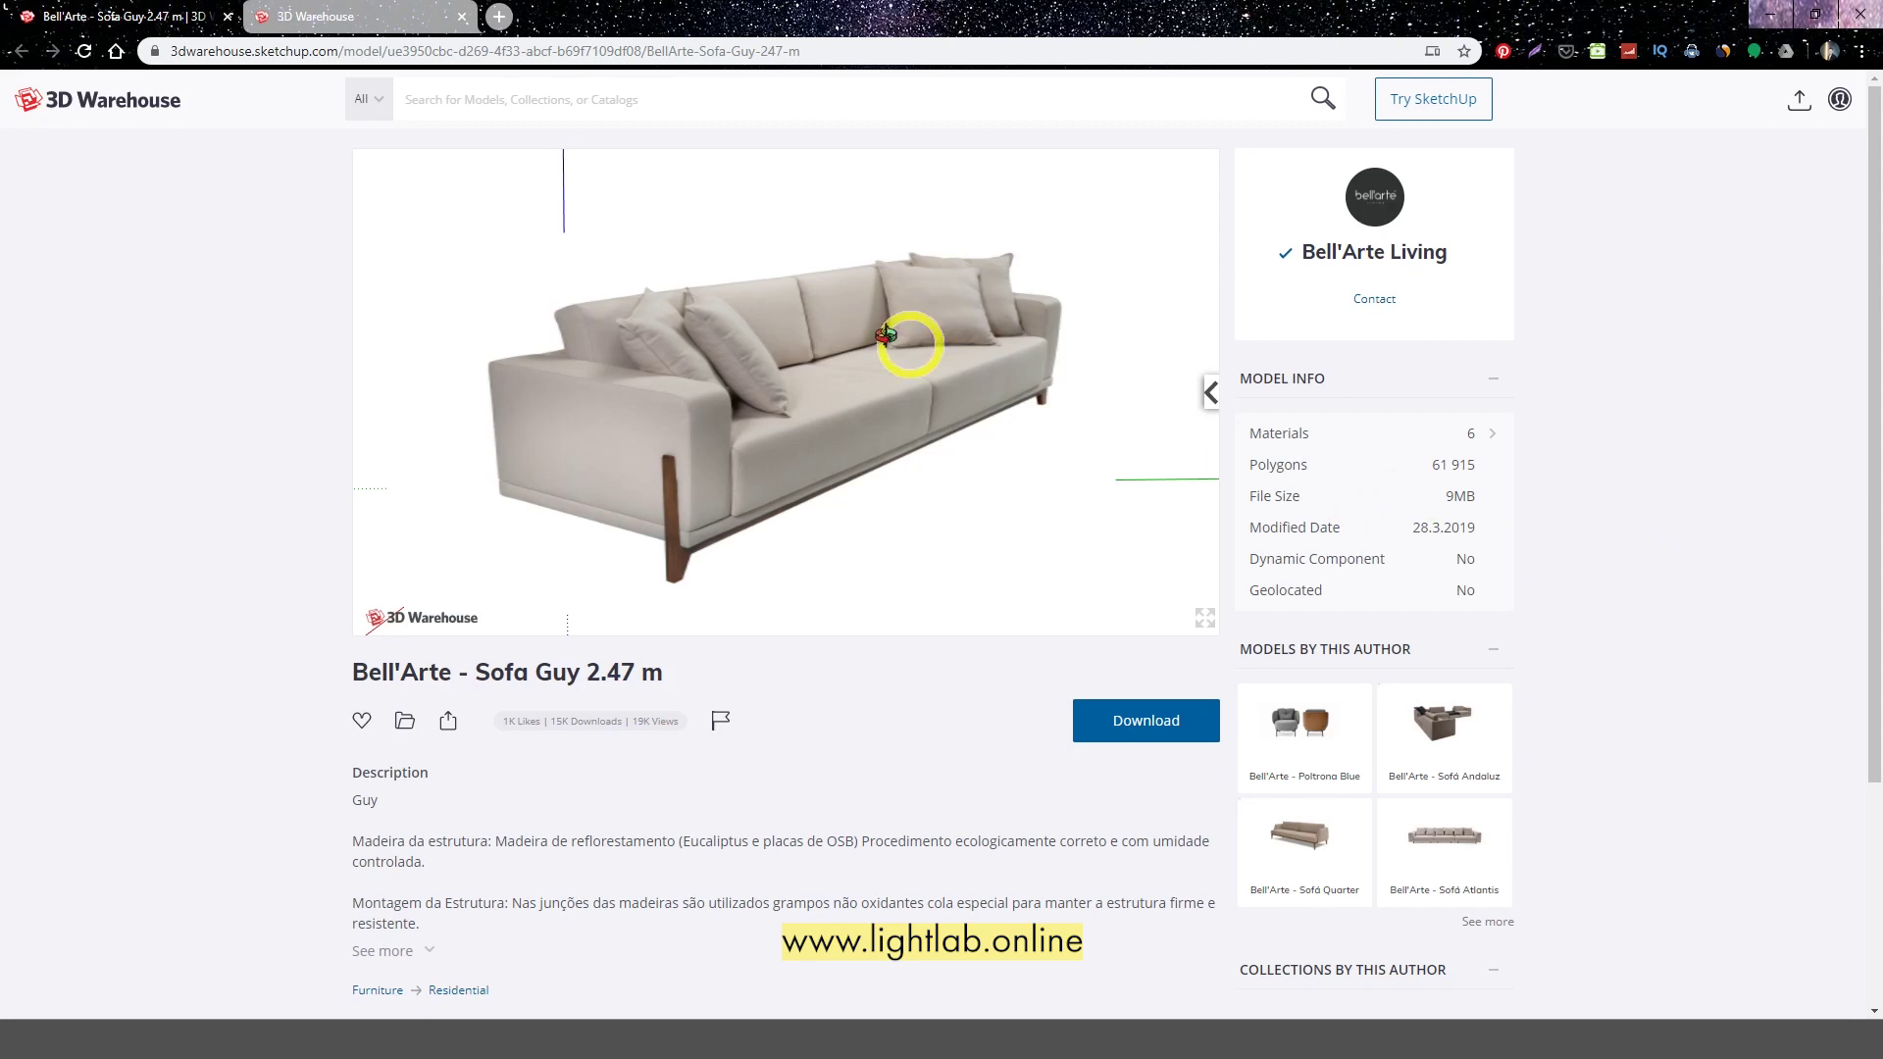
# Request the download of the sofa in the SketchUp 2018 Model format
pyautogui.moveTo(916, 550); pyautogui.dragTo(801, 549)
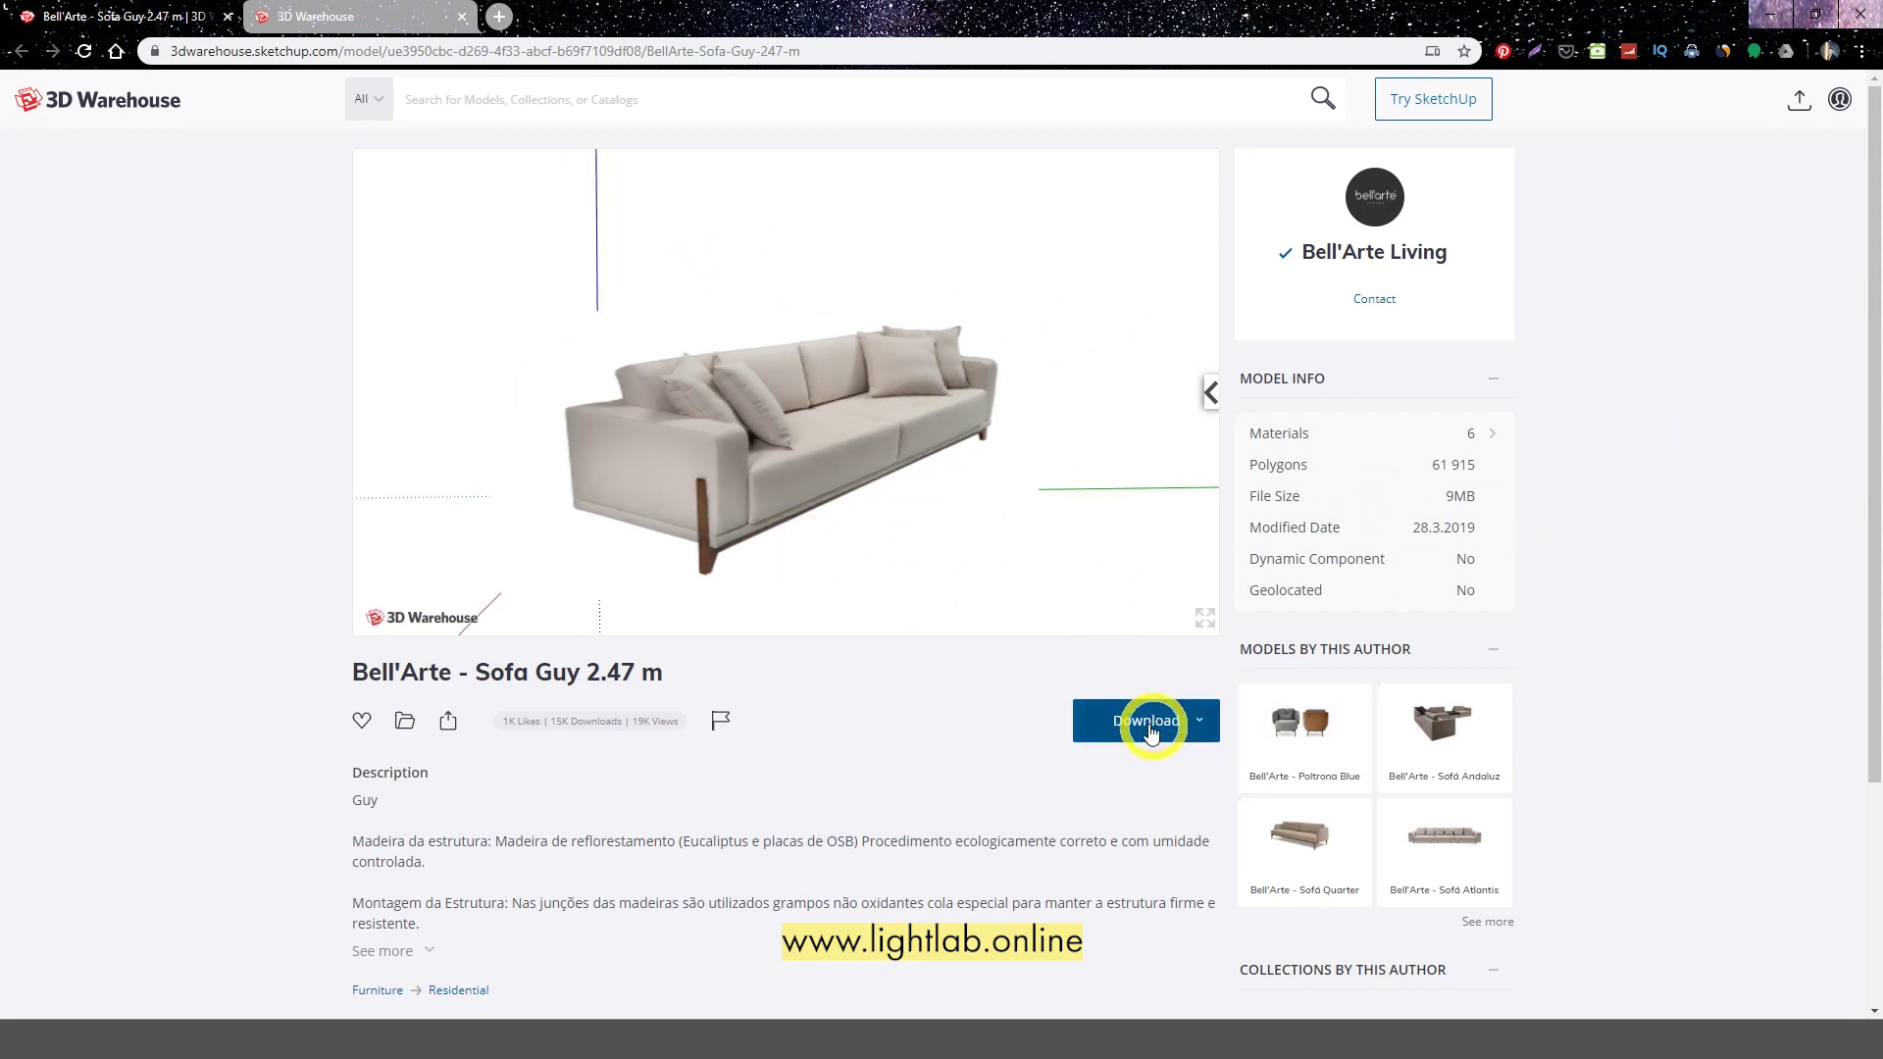
pyautogui.click(1200, 745)
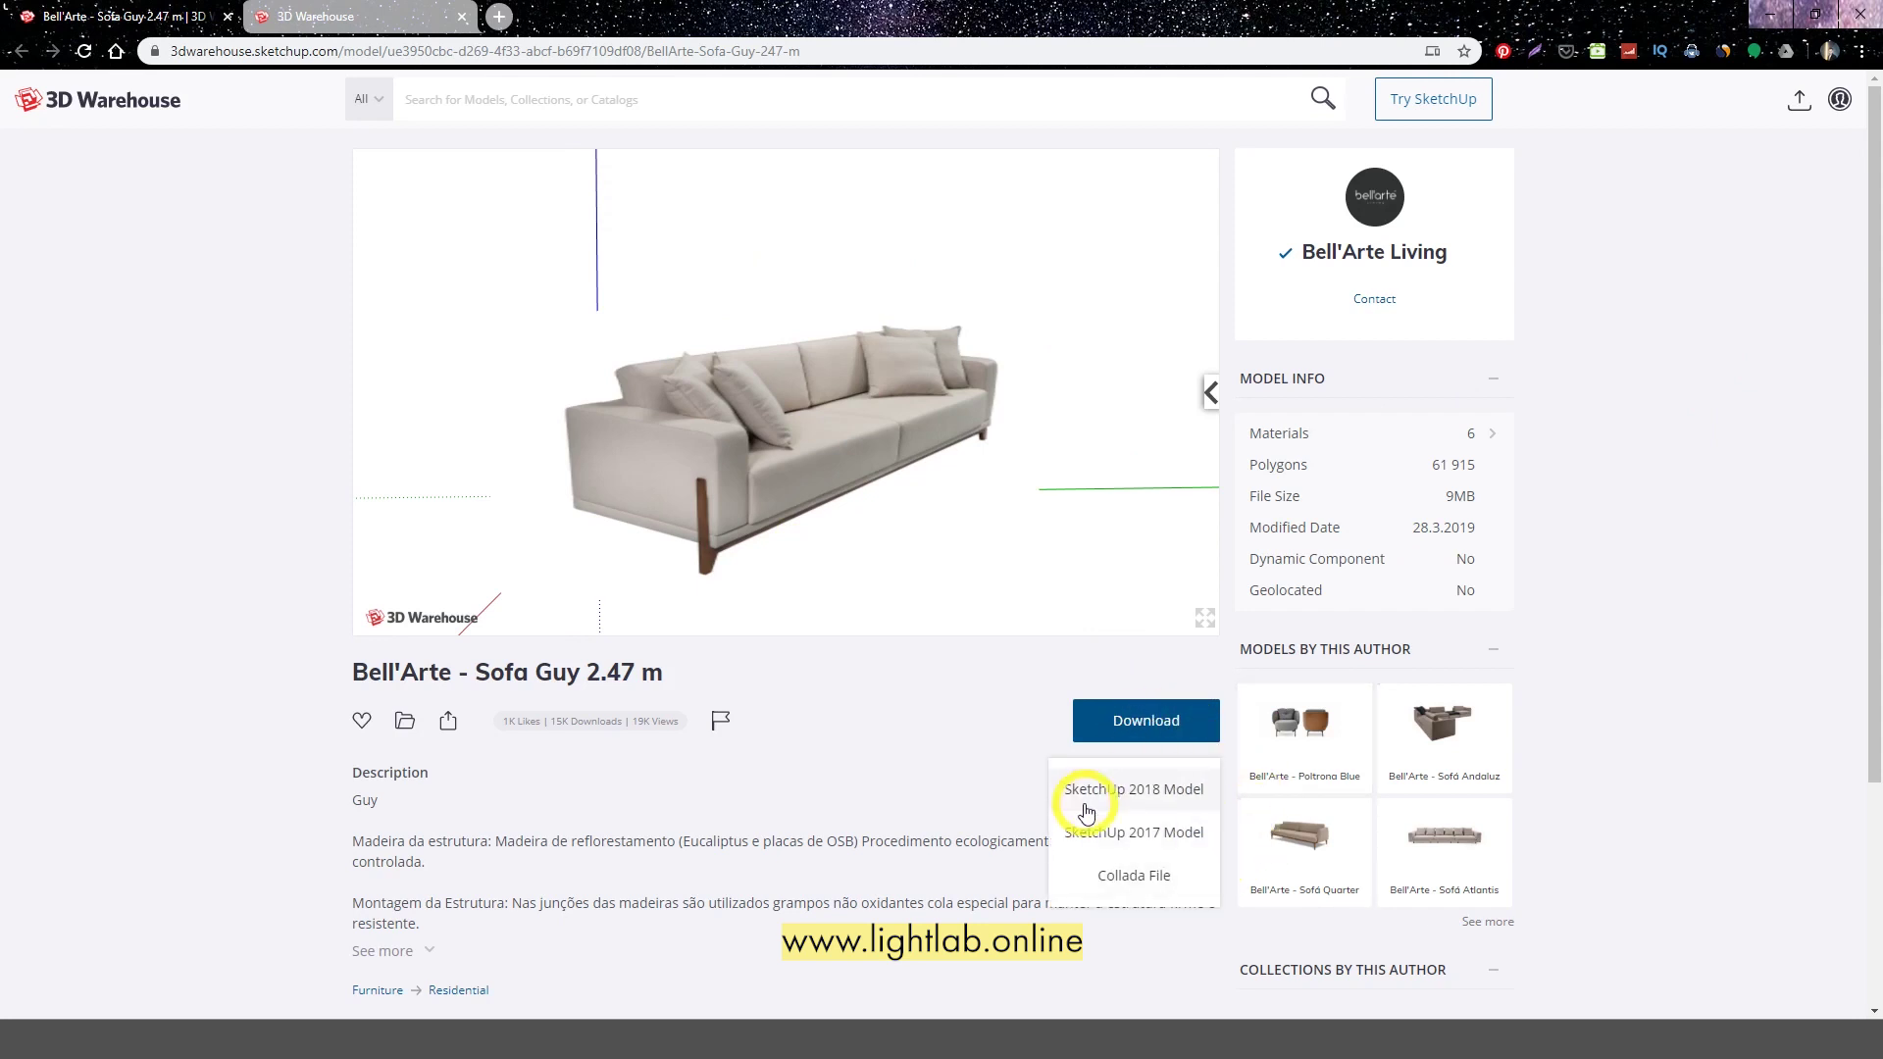
pyautogui.click(1149, 790)
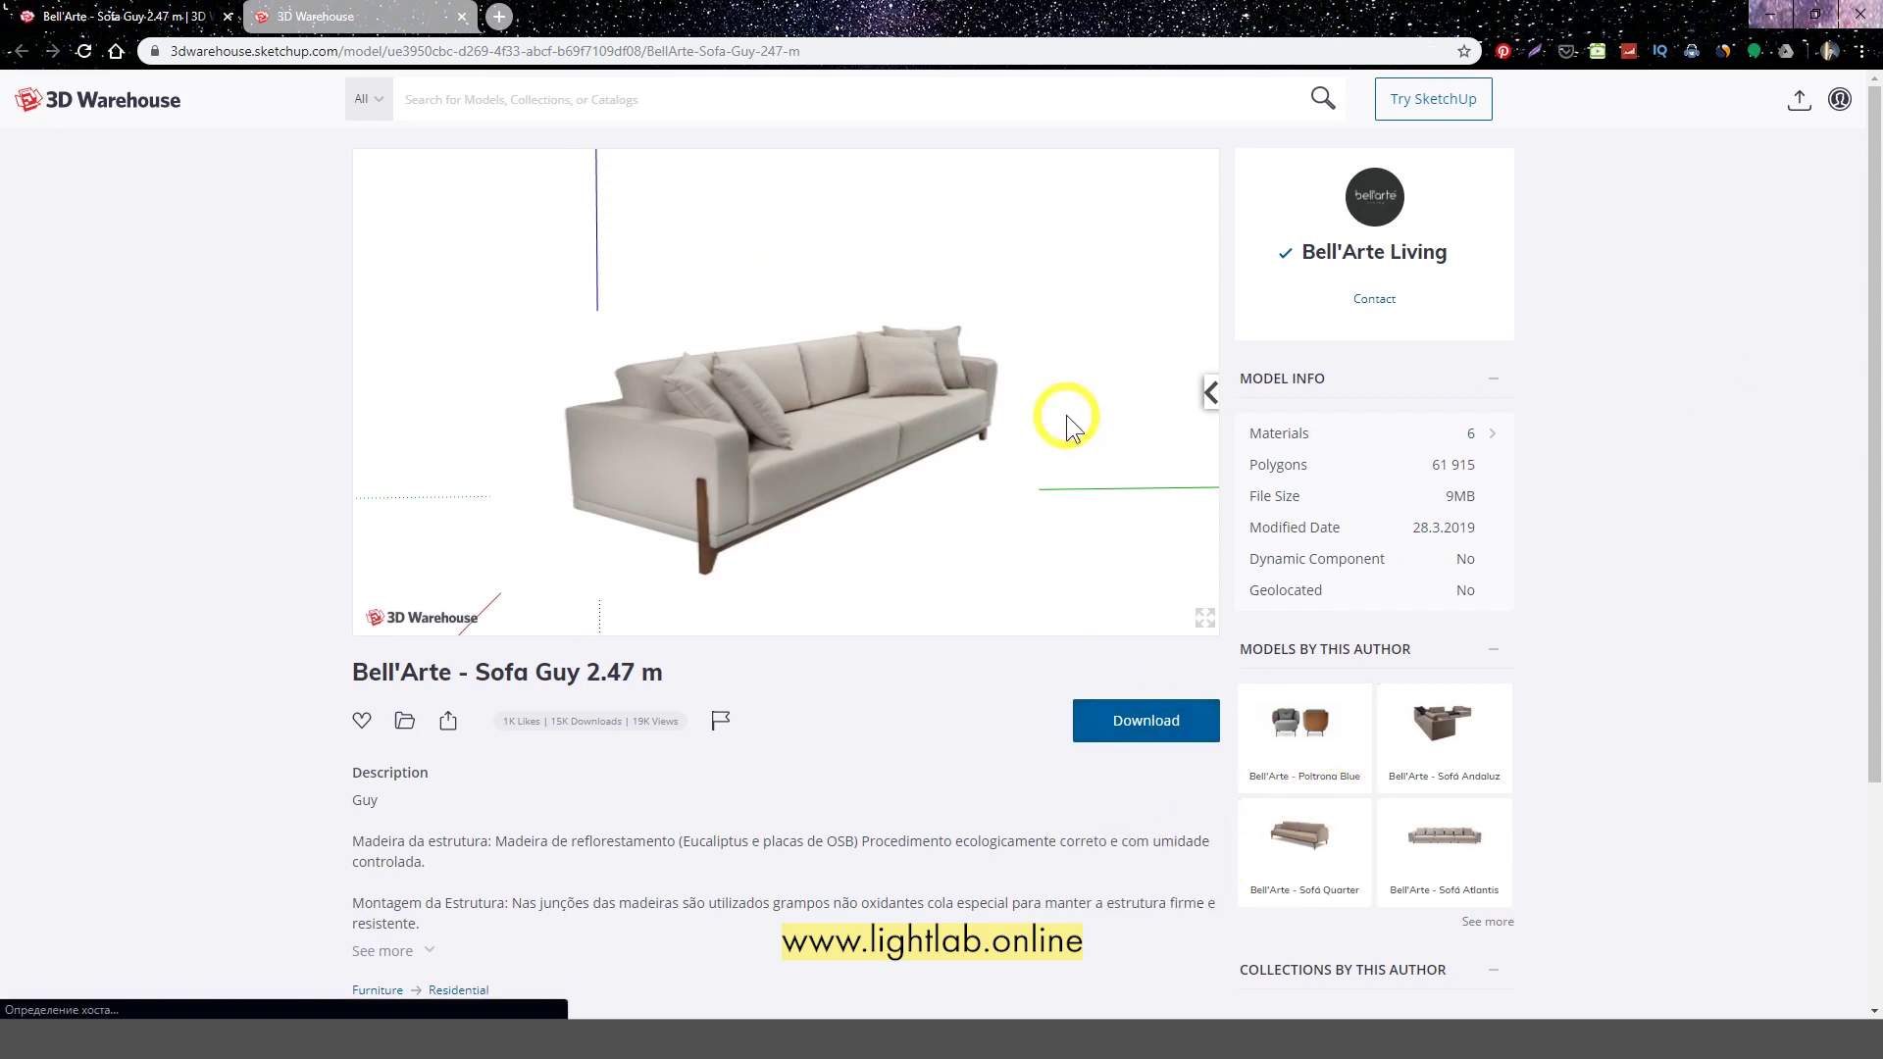
# Choose the desktop as the save location for the sofa file
pyautogui.moveTo(790, 592); pyautogui.dragTo(798, 399)
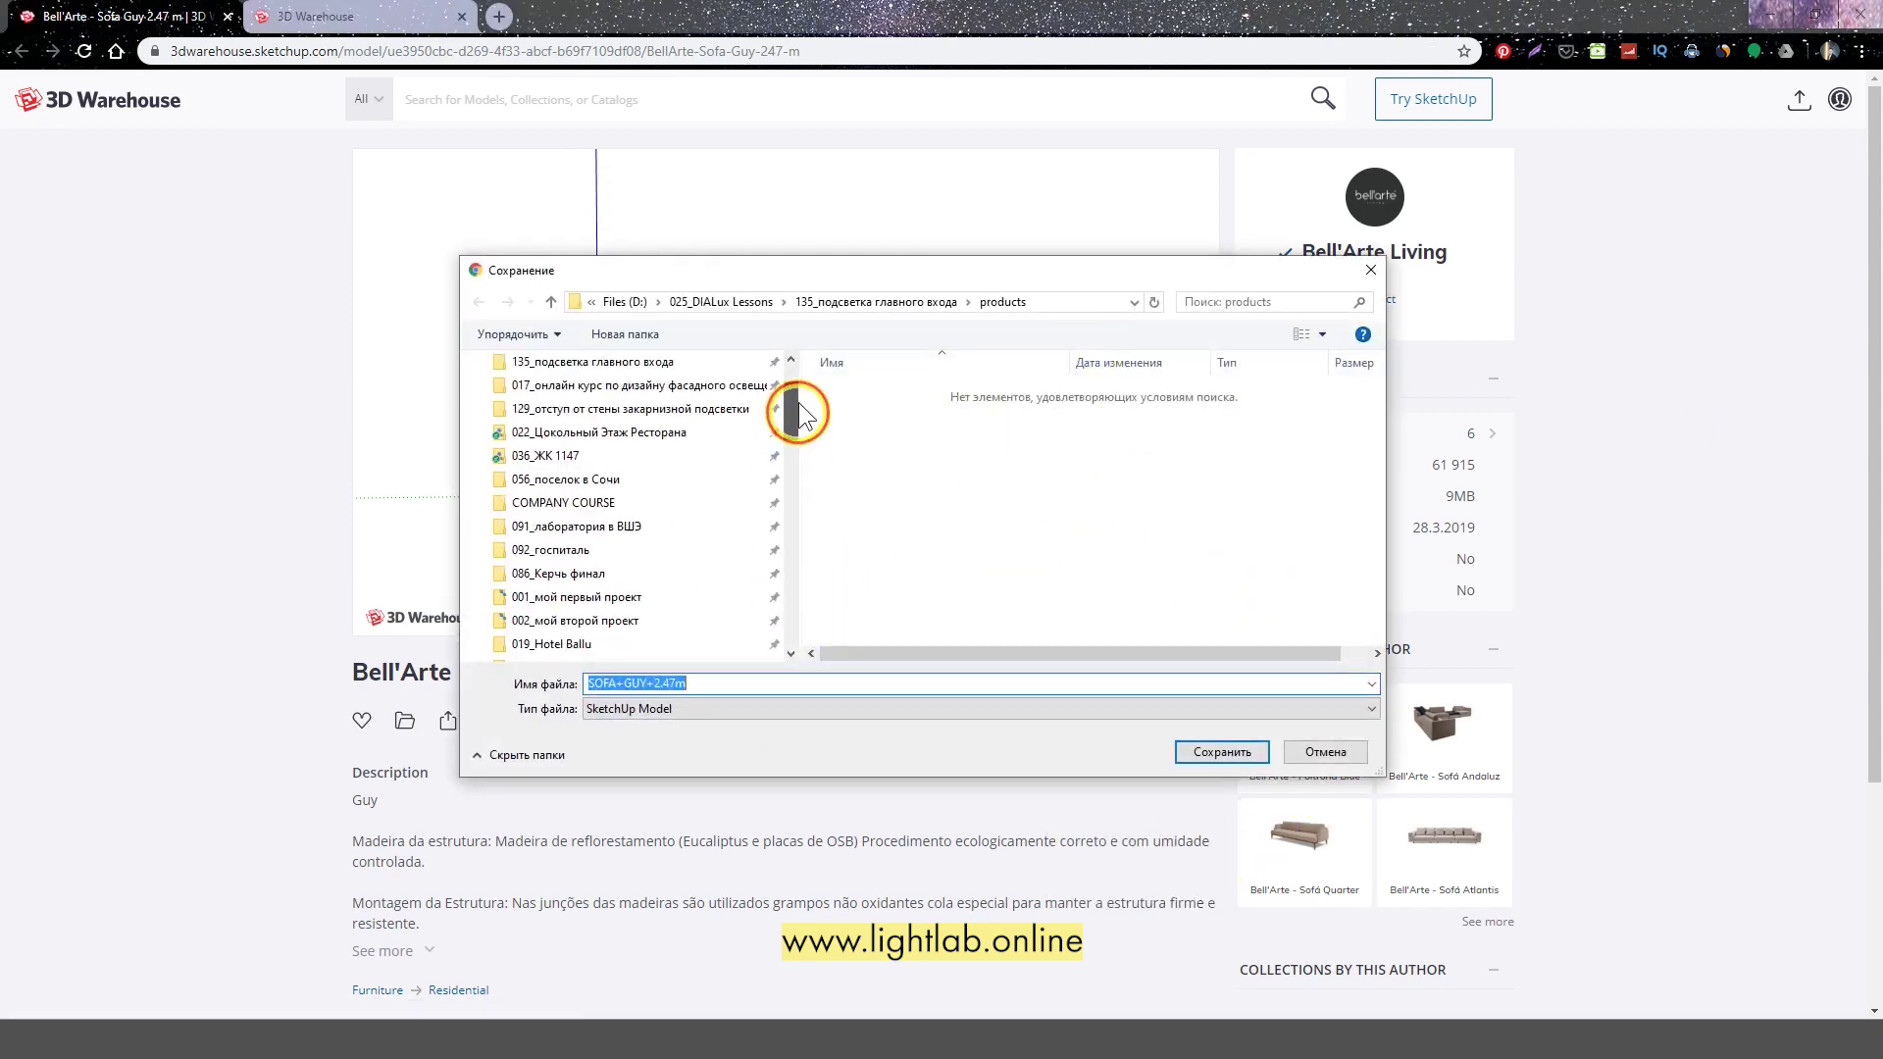
pyautogui.scroll(-5, 651, 526)
pyautogui.scroll(-5, 662, 603)
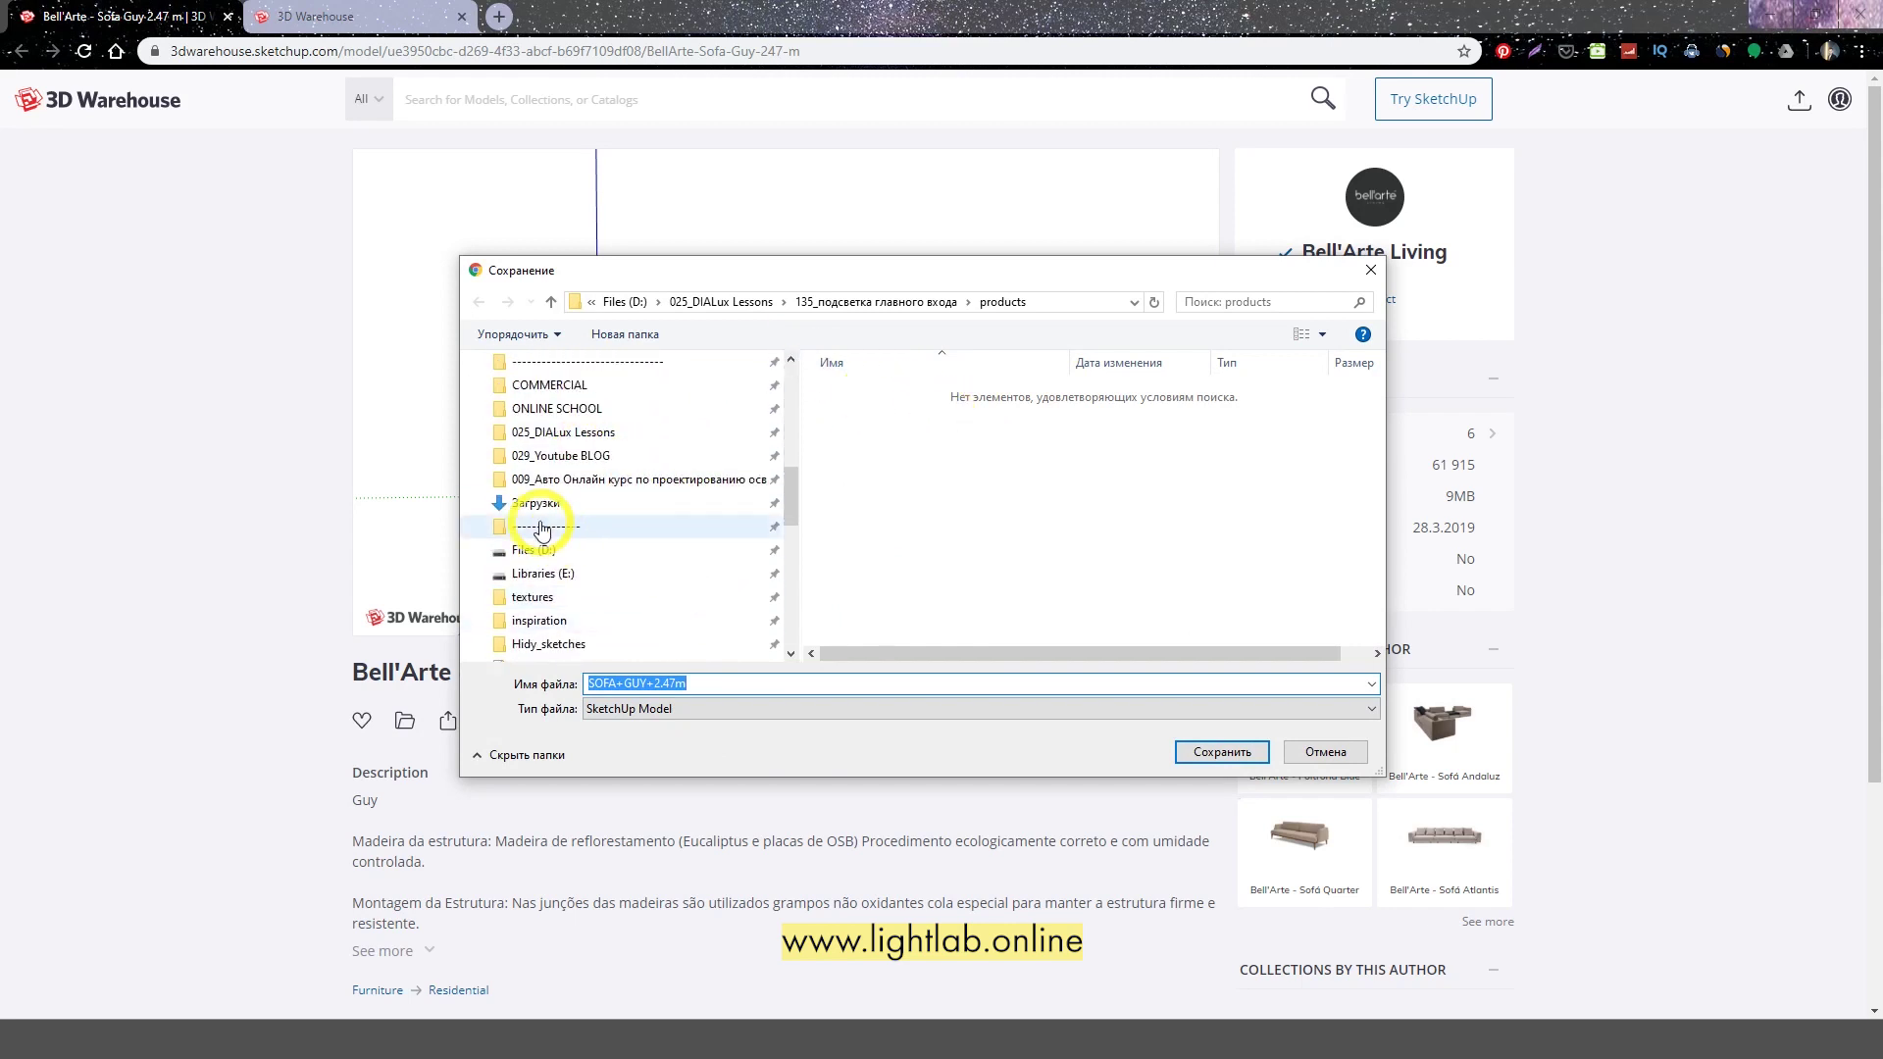
pyautogui.scroll(-3, 527, 599)
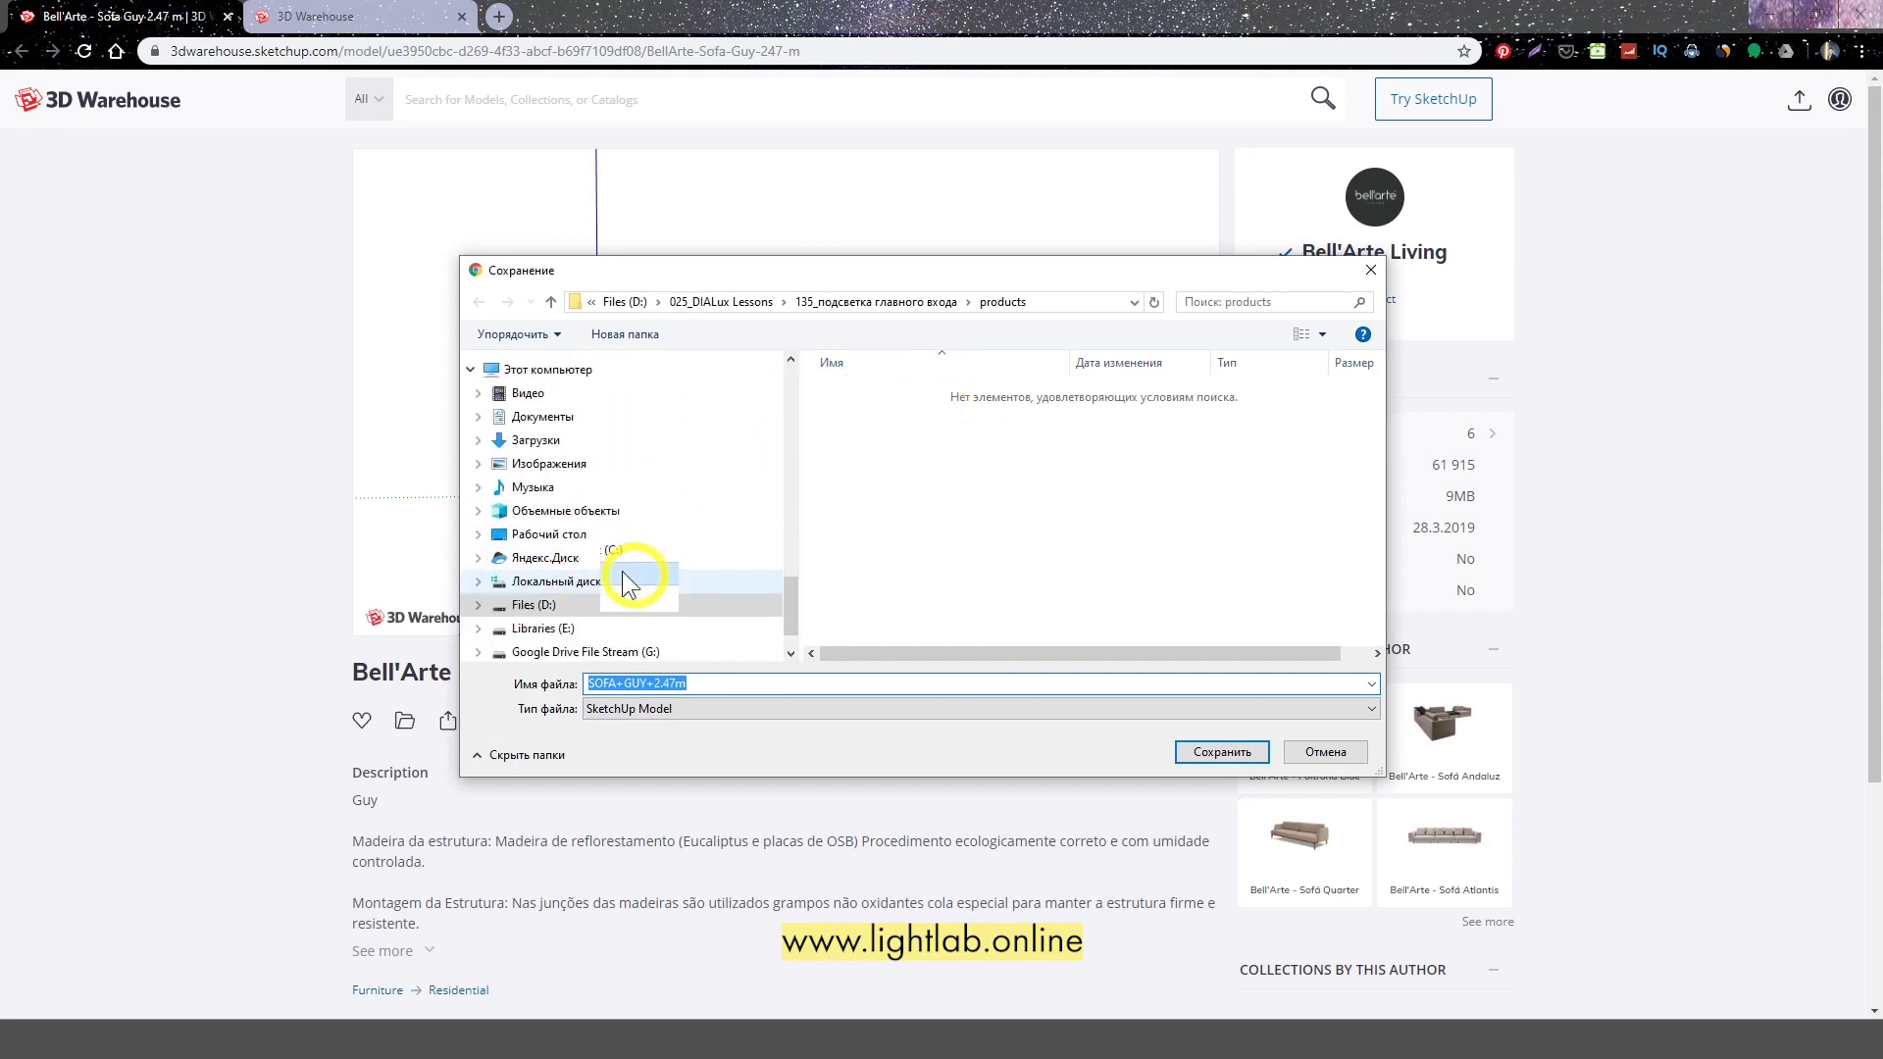
pyautogui.scroll(3, 588, 608)
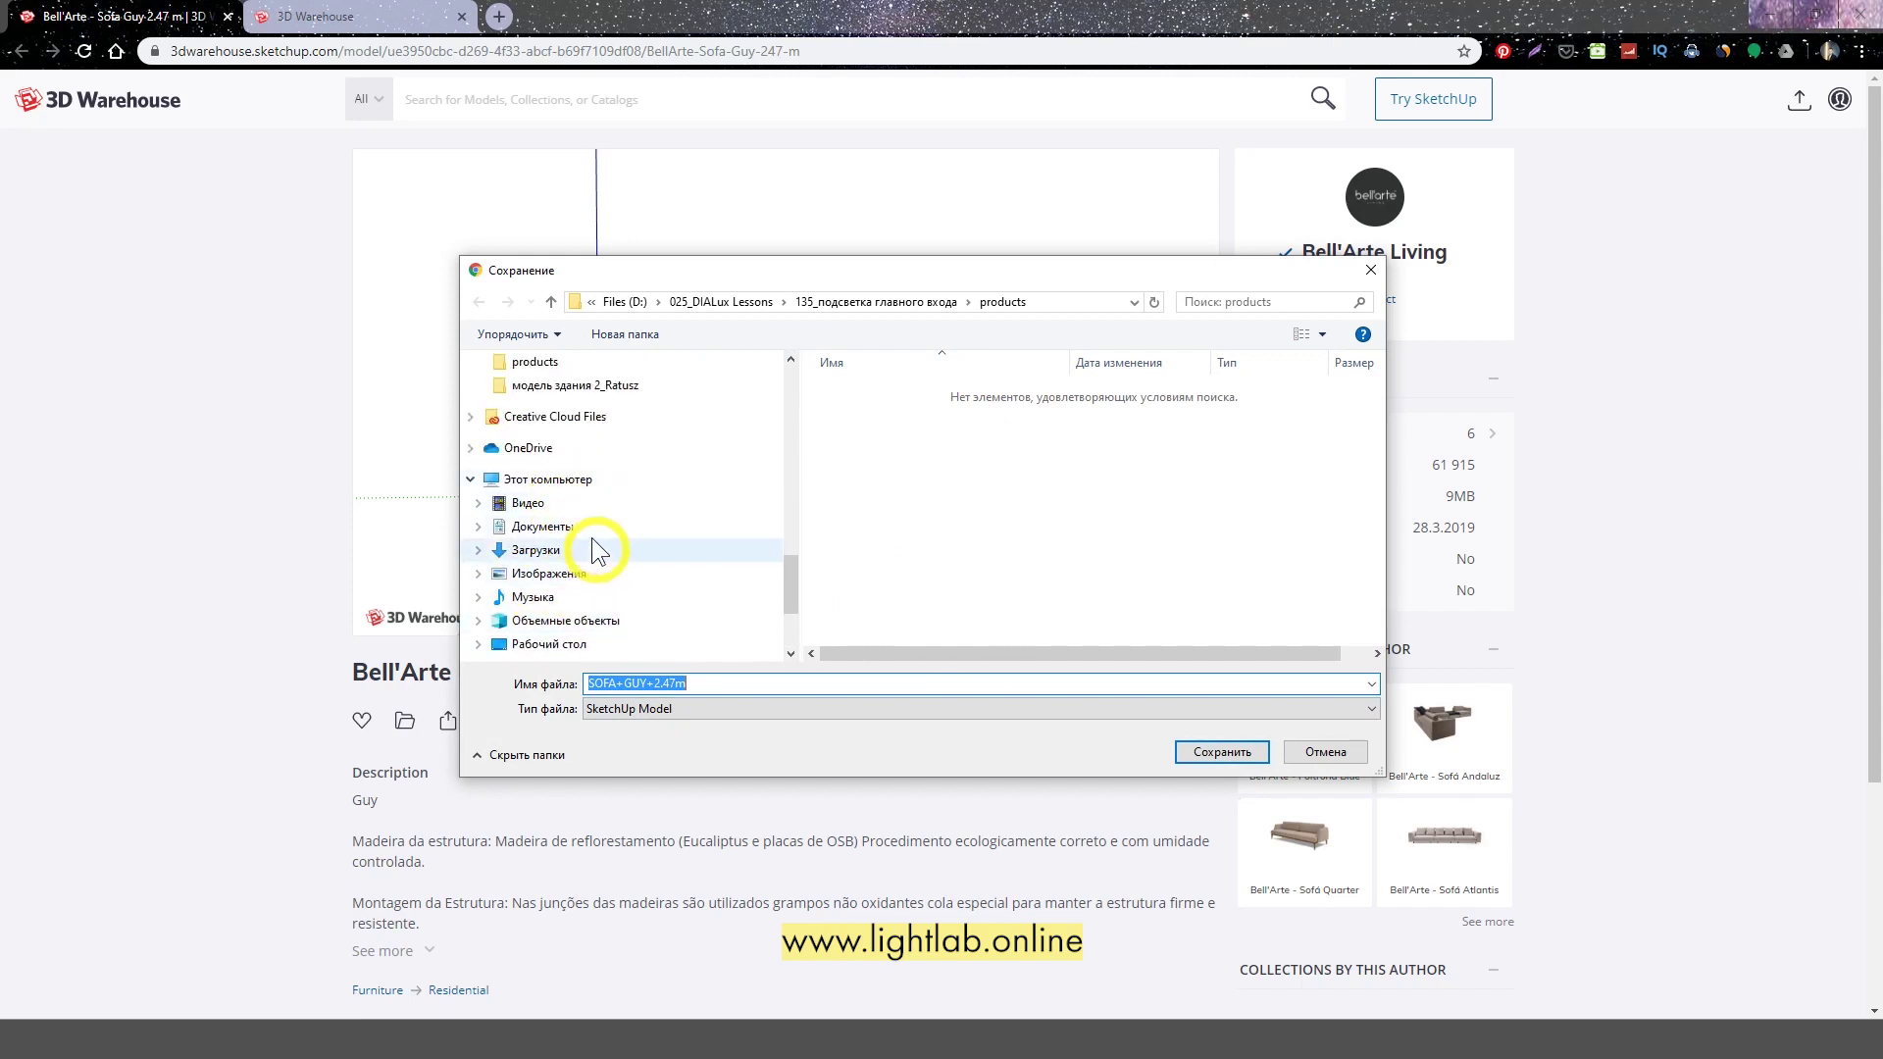
pyautogui.scroll(-3, 588, 510)
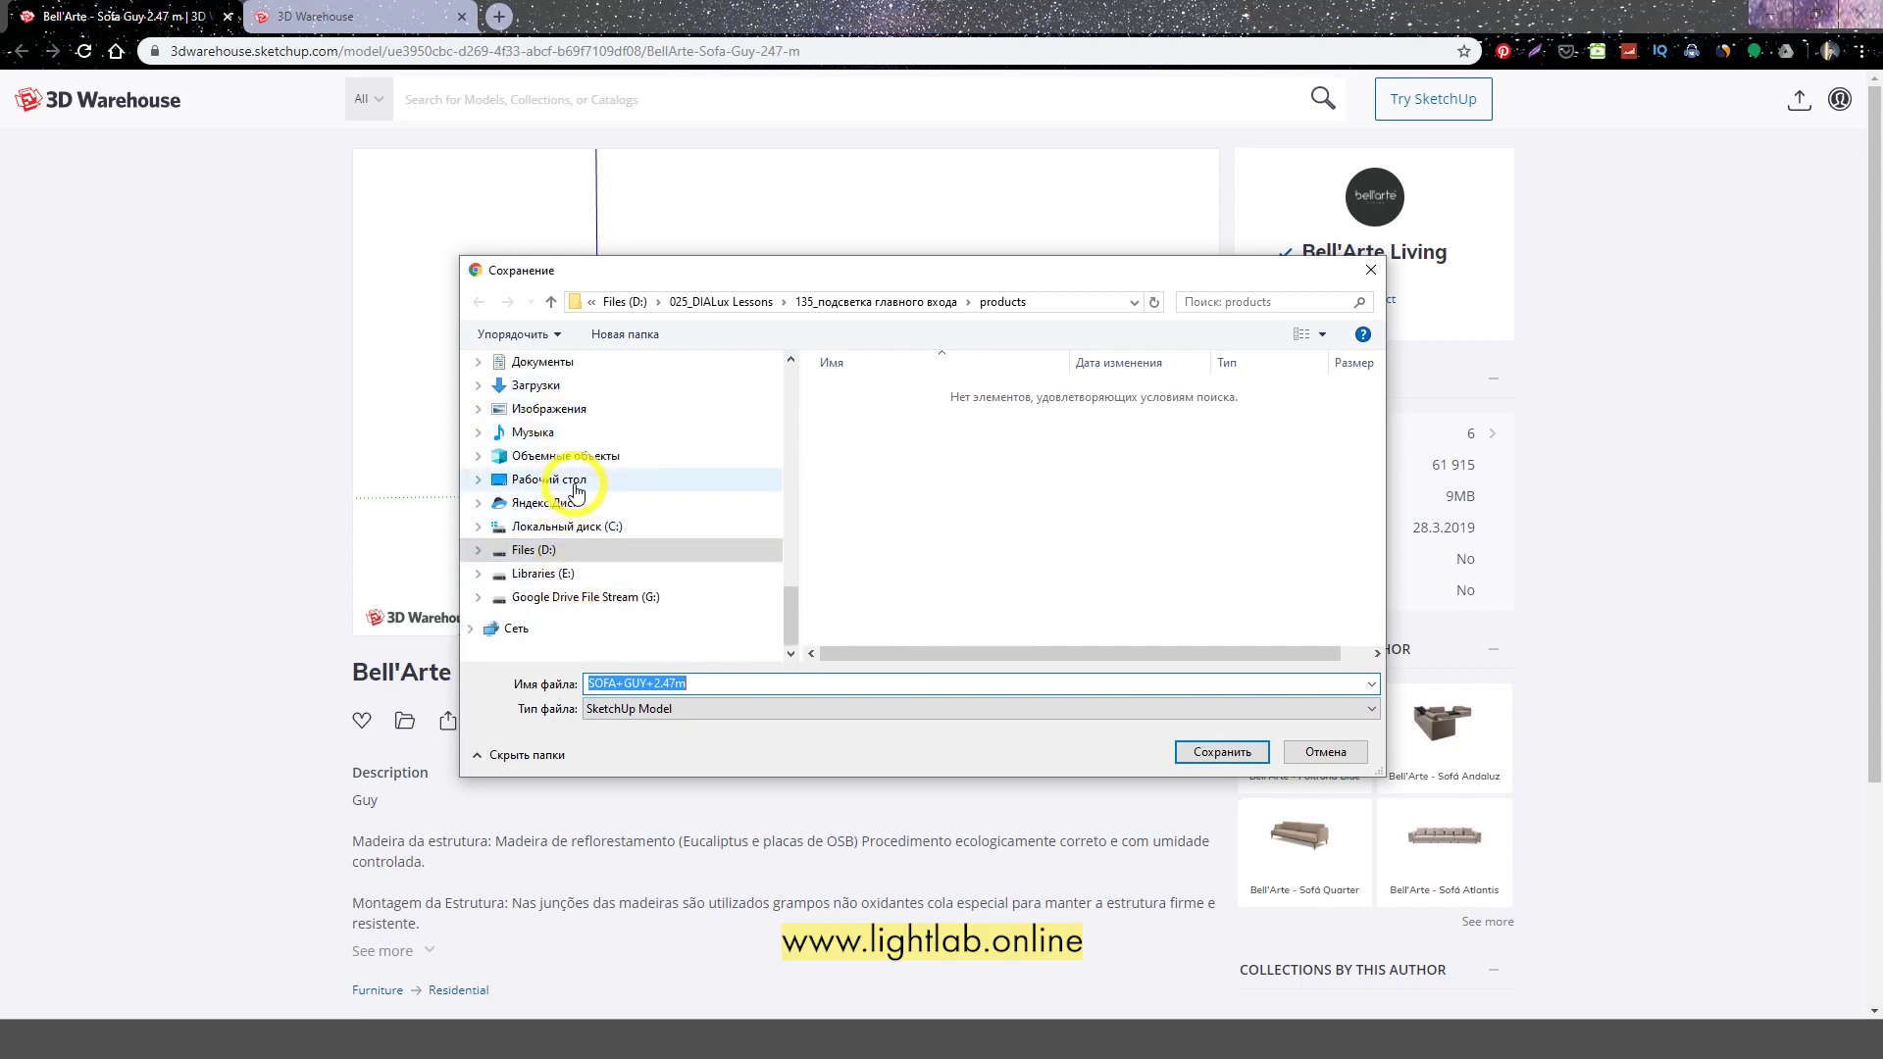
pyautogui.click(534, 479)
# Create a folder named Model on the desktop and save the SOFA+GUY+2.47m file in it
pyautogui.click(658, 338)
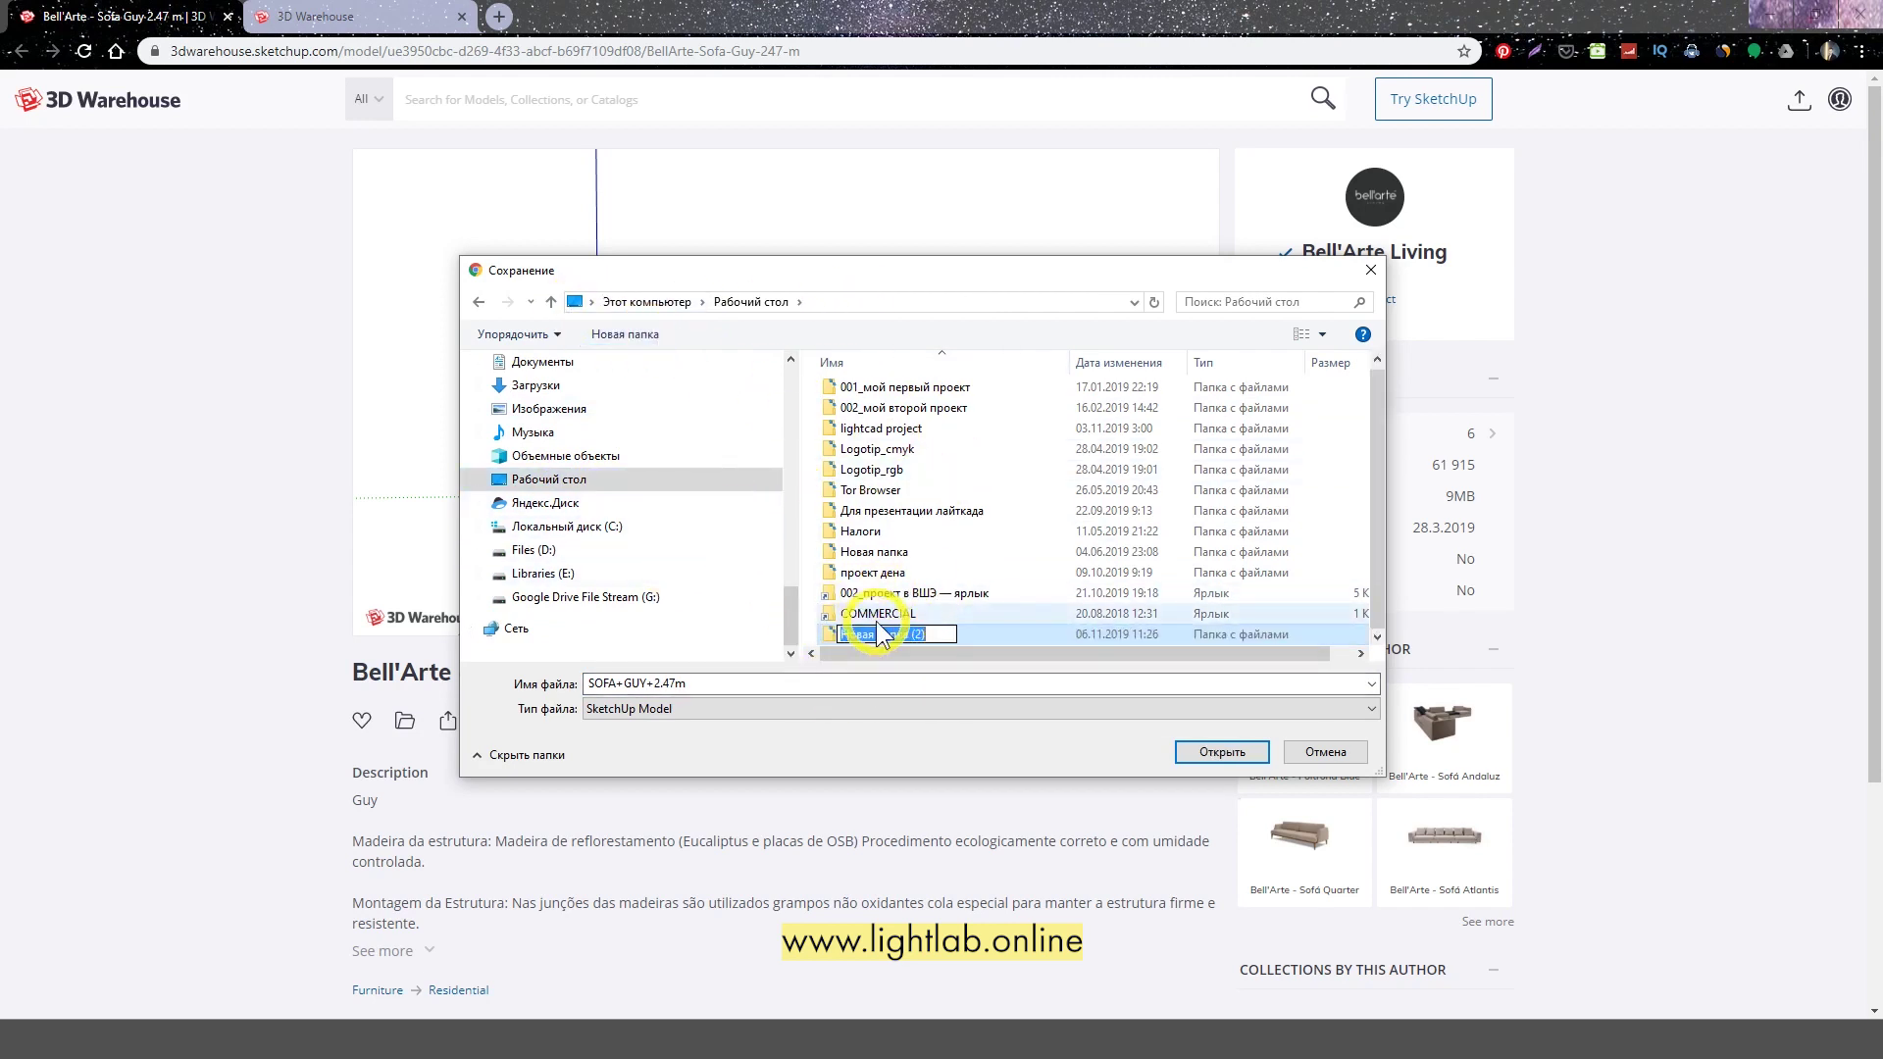
pyautogui.moveTo(878, 273); pyautogui.dragTo(812, 241)
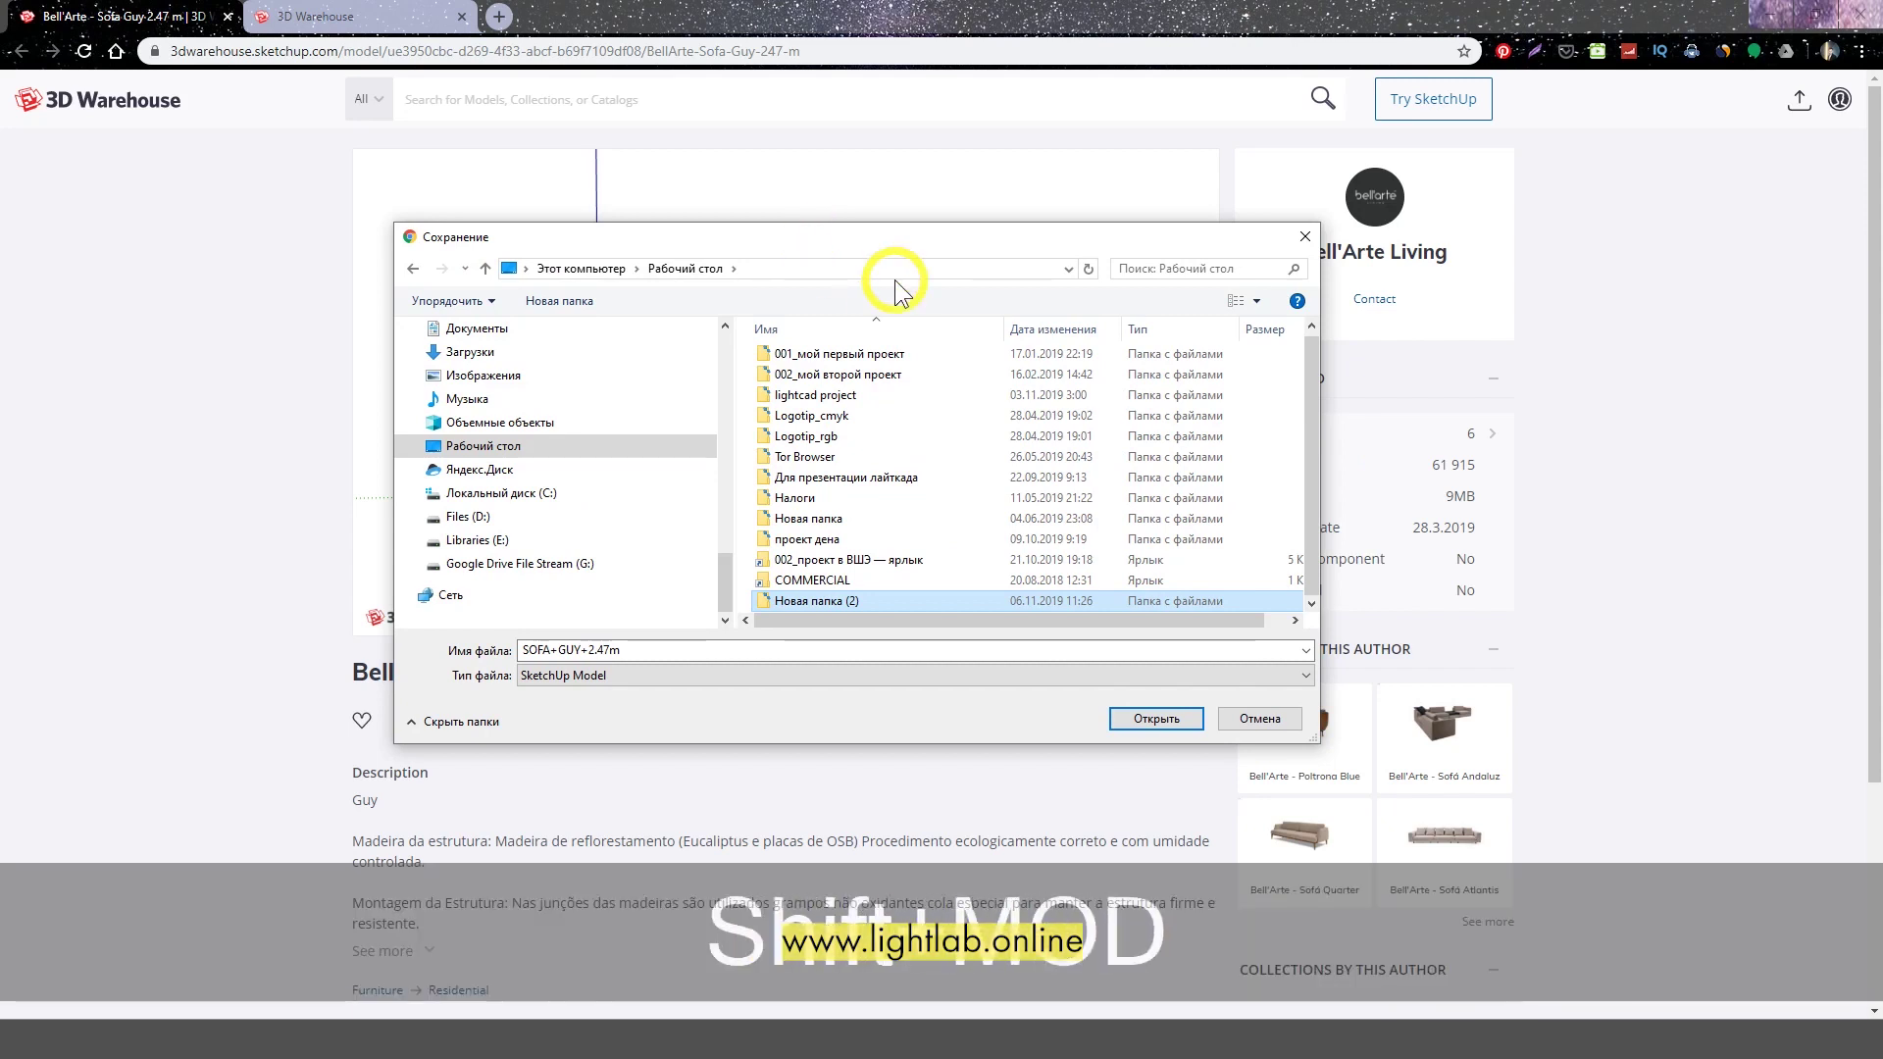
pyautogui.press('BackSpace')
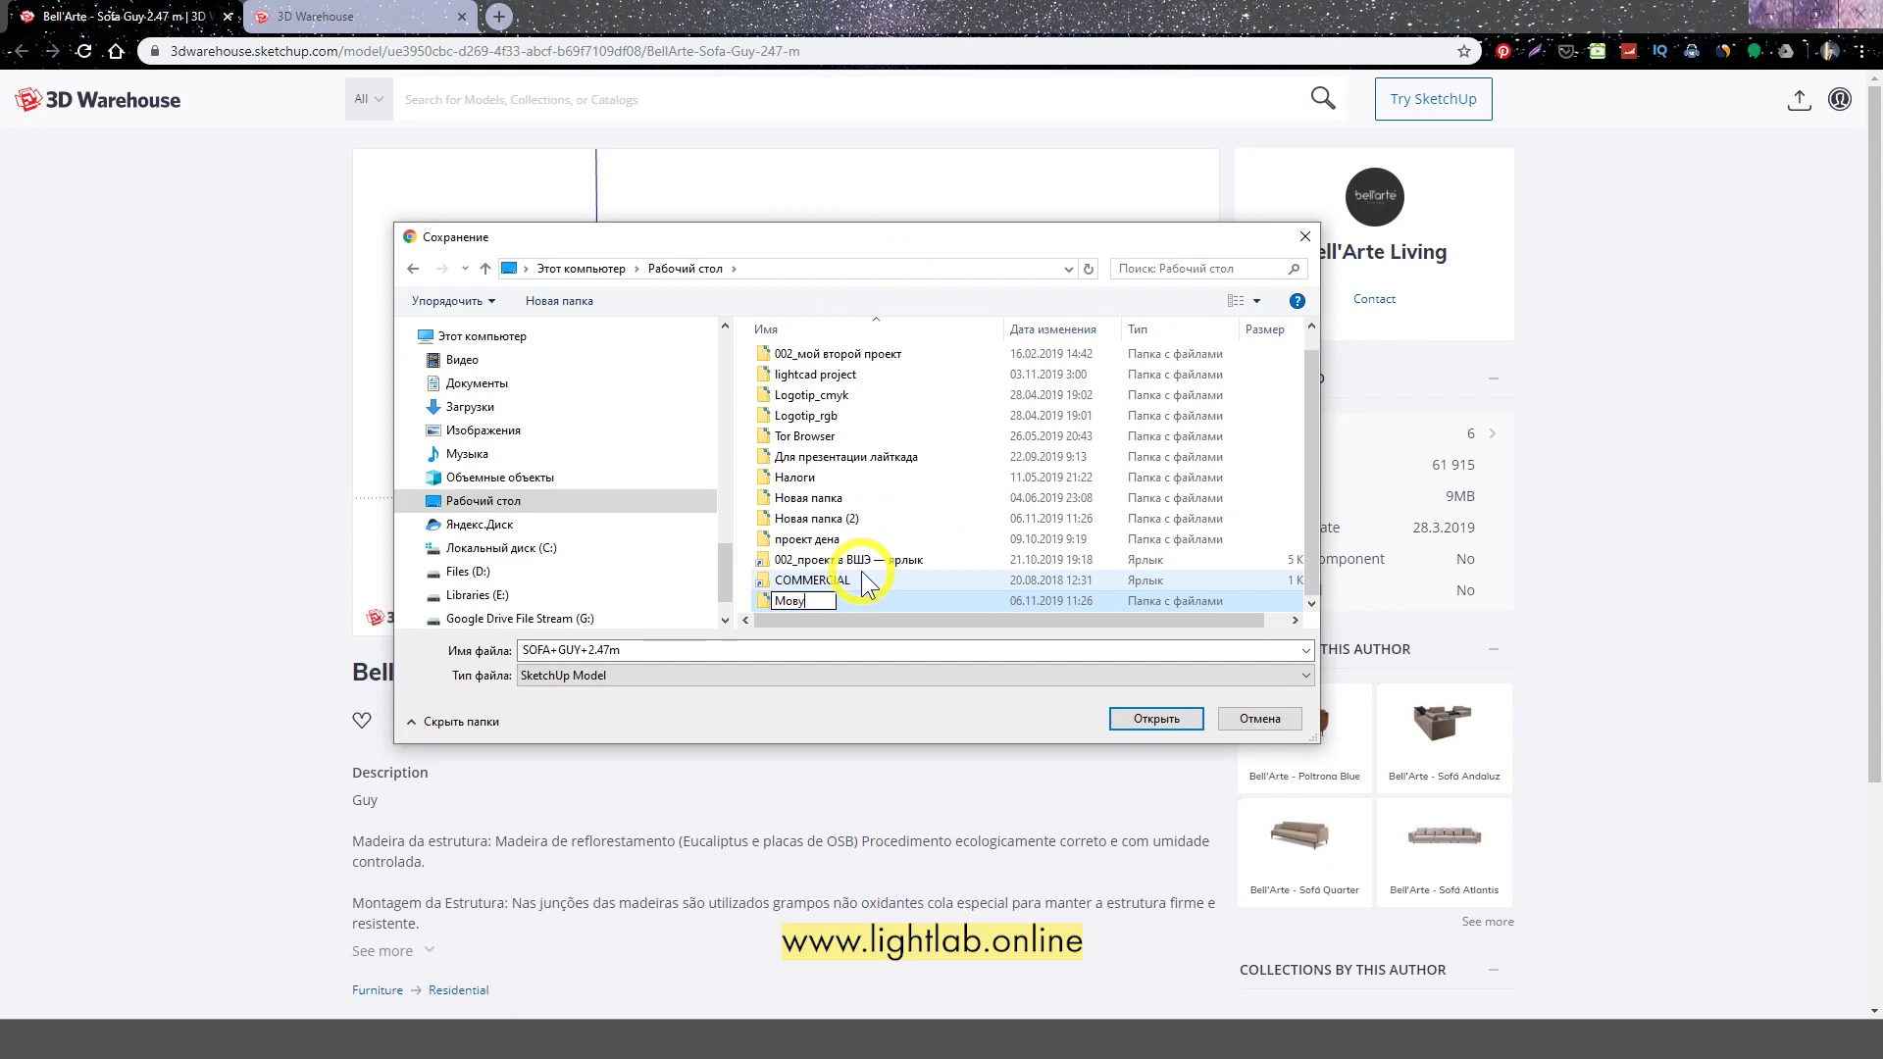
pyautogui.hotkey('shift', 'alt')
pyautogui.write('V')
pyautogui.press('BackSpace')
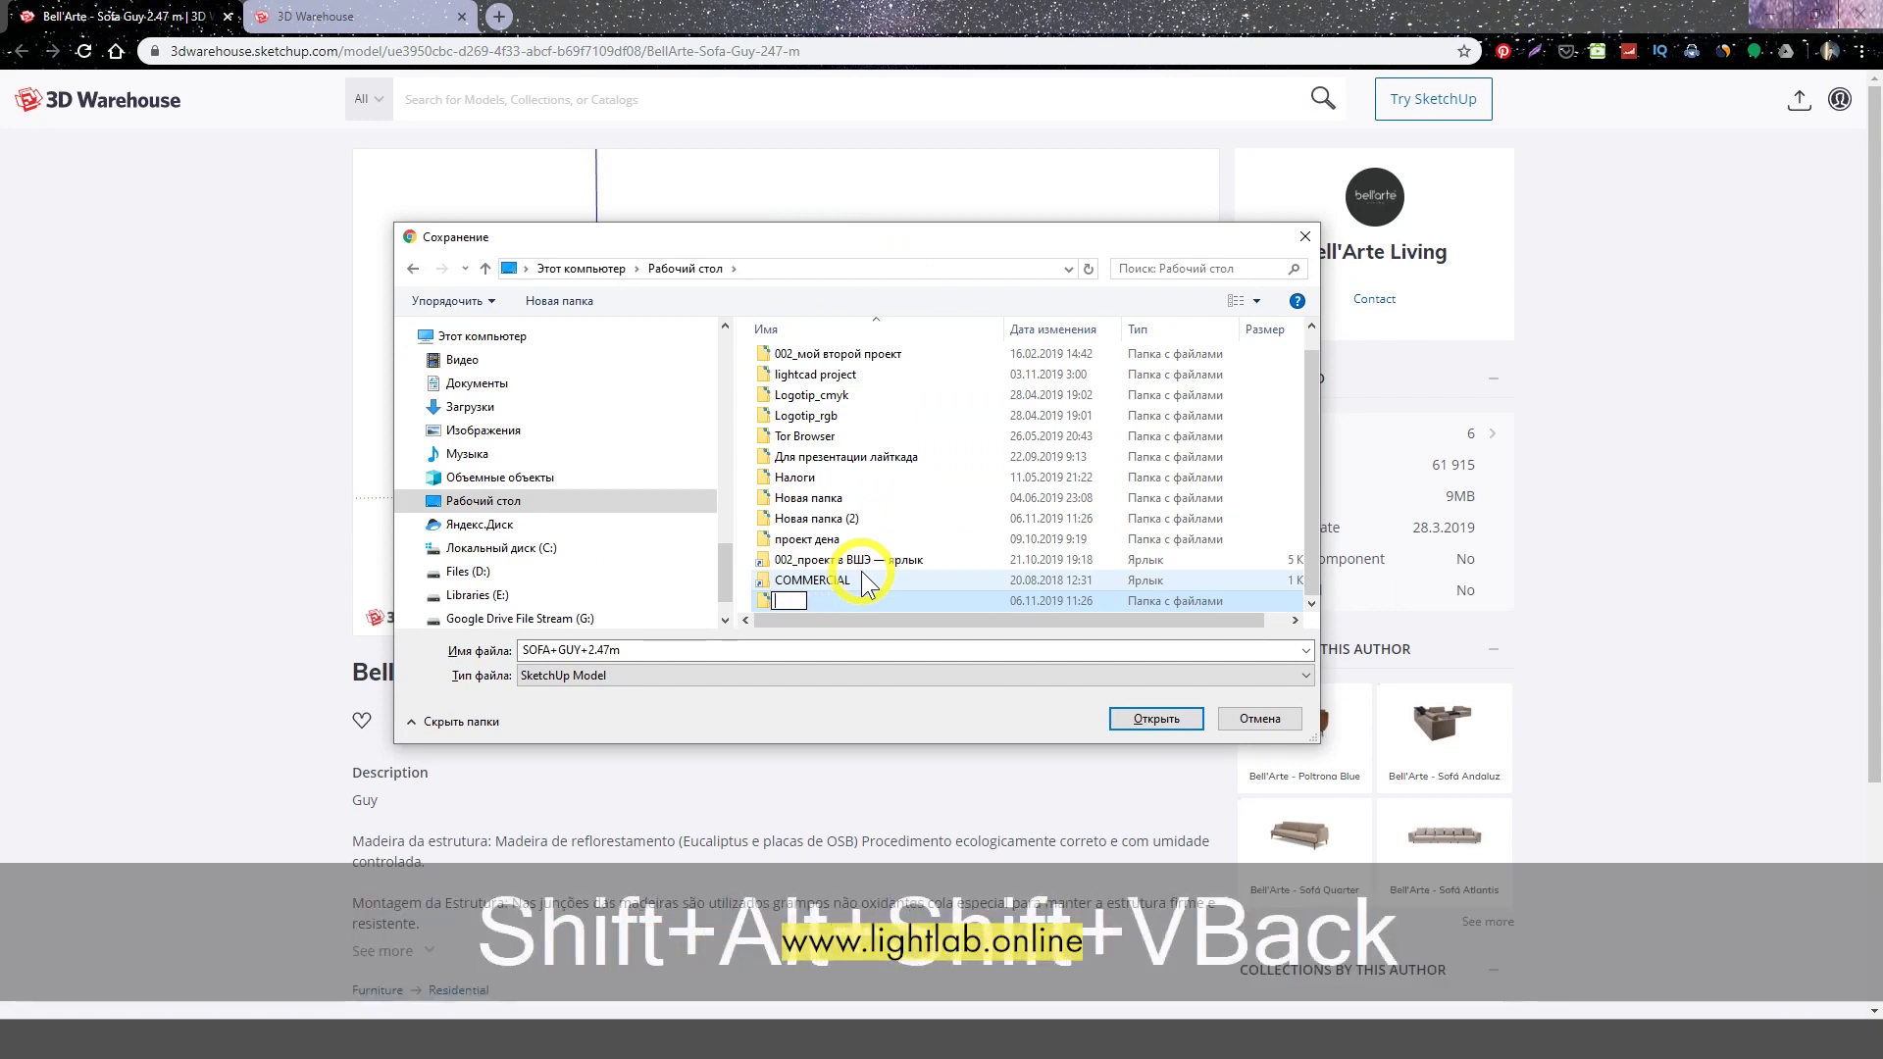
pyautogui.write('Model')
pyautogui.press('Return')
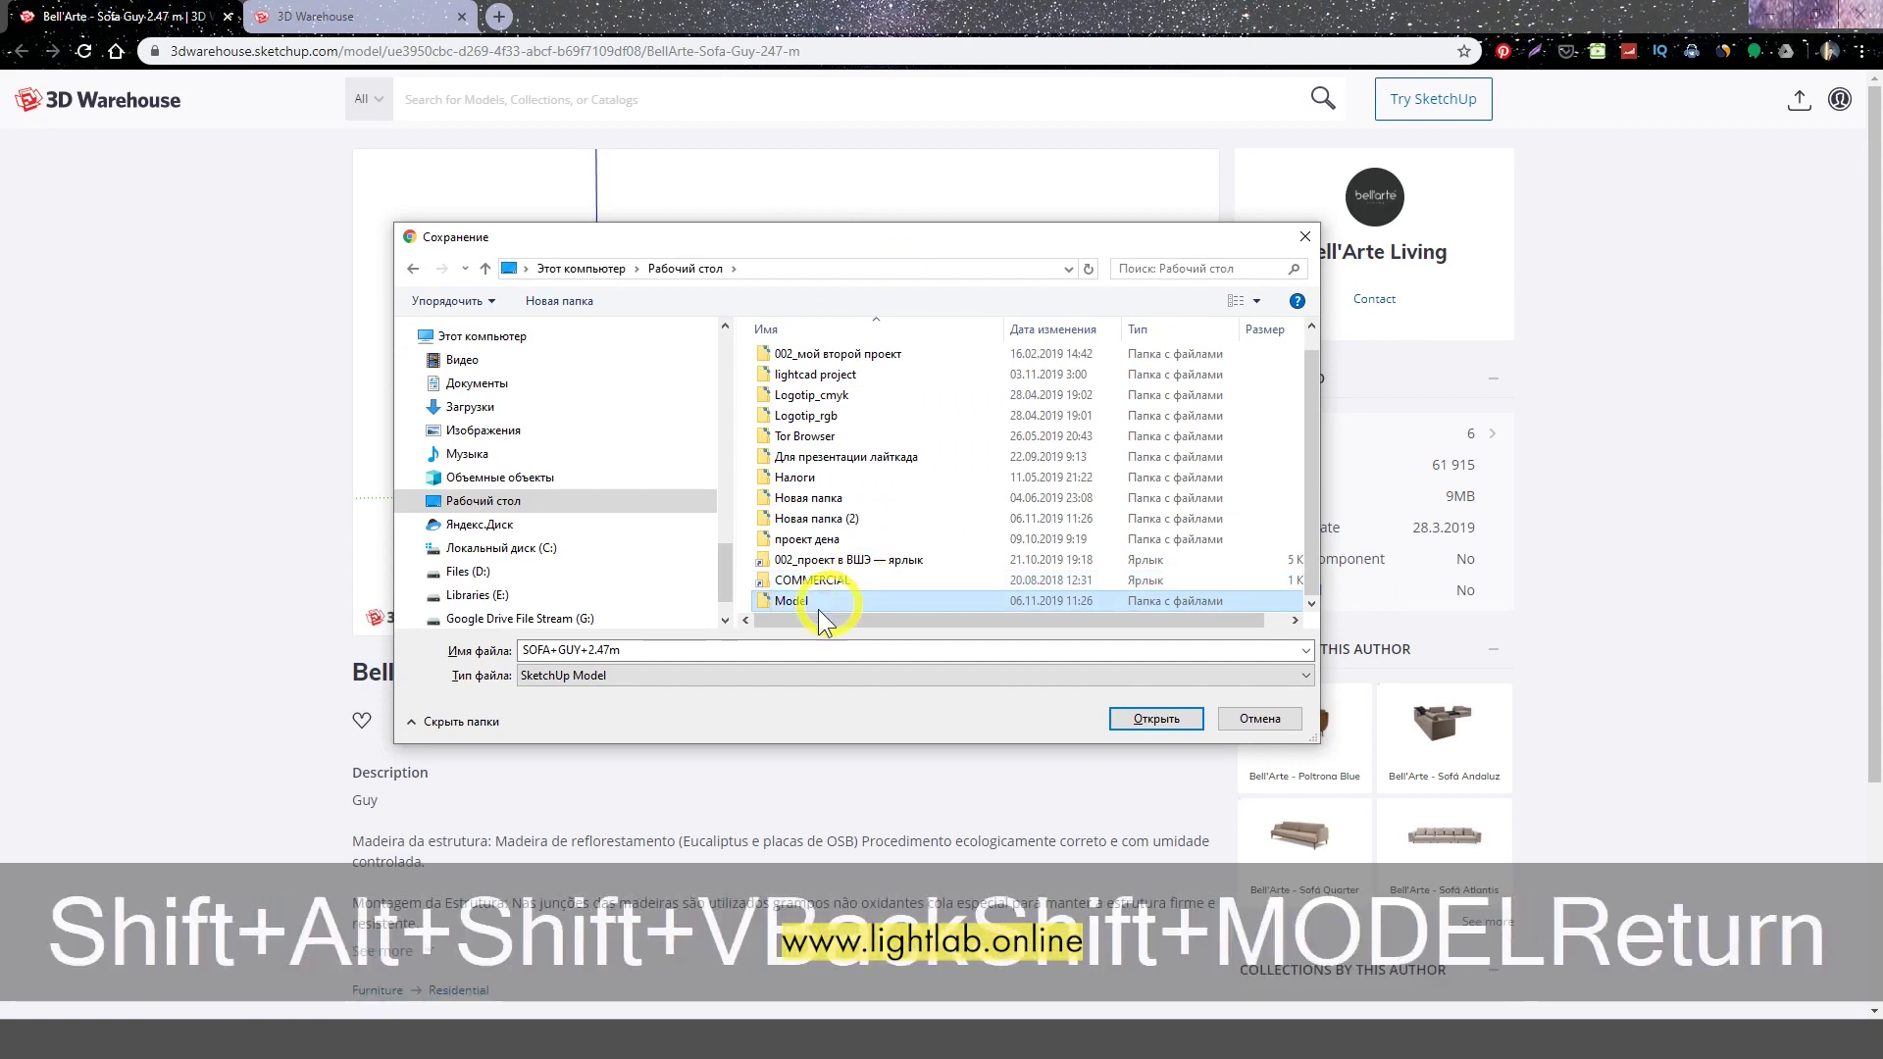
pyautogui.doubleClick(784, 601)
pyautogui.click(1138, 718)
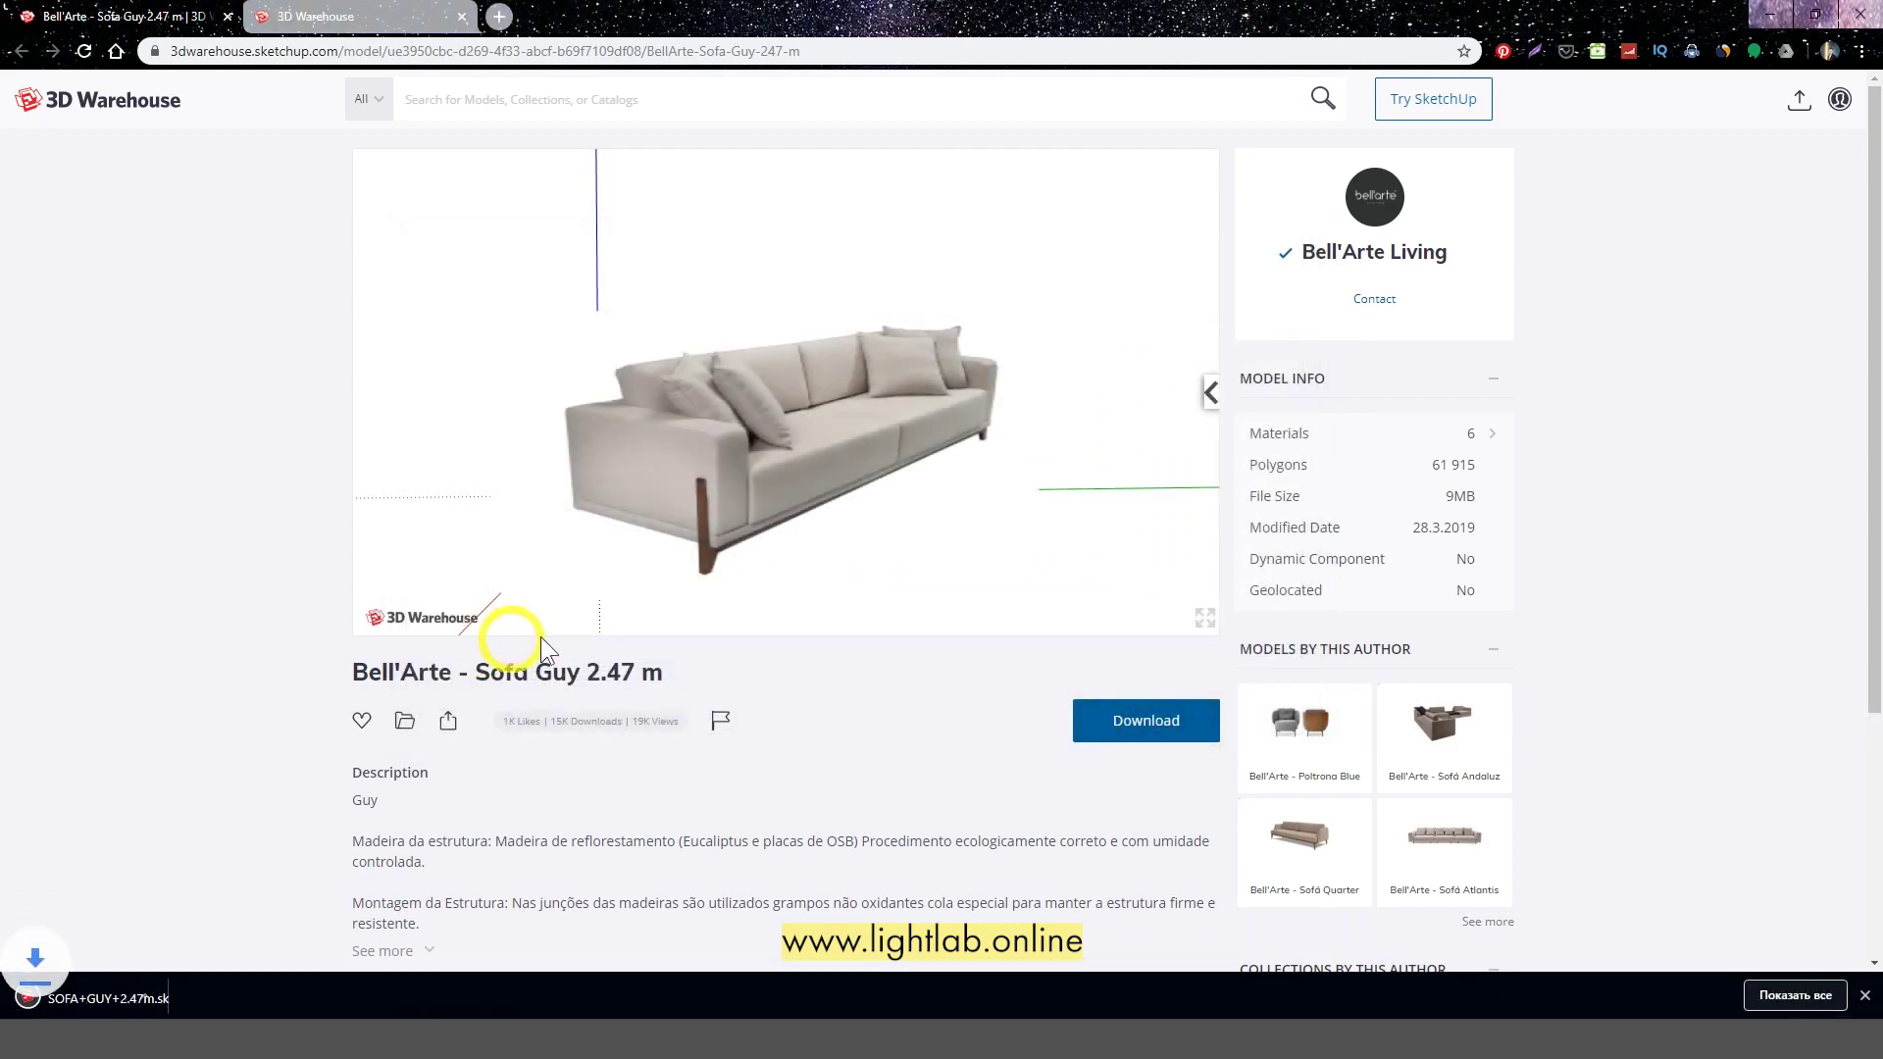
# Open the downloaded SOFA+GUY+2.47m.skp in SketchUp Pro 2018, passing the welcome window and dismissing the file location warning
pyautogui.click(116, 1000)
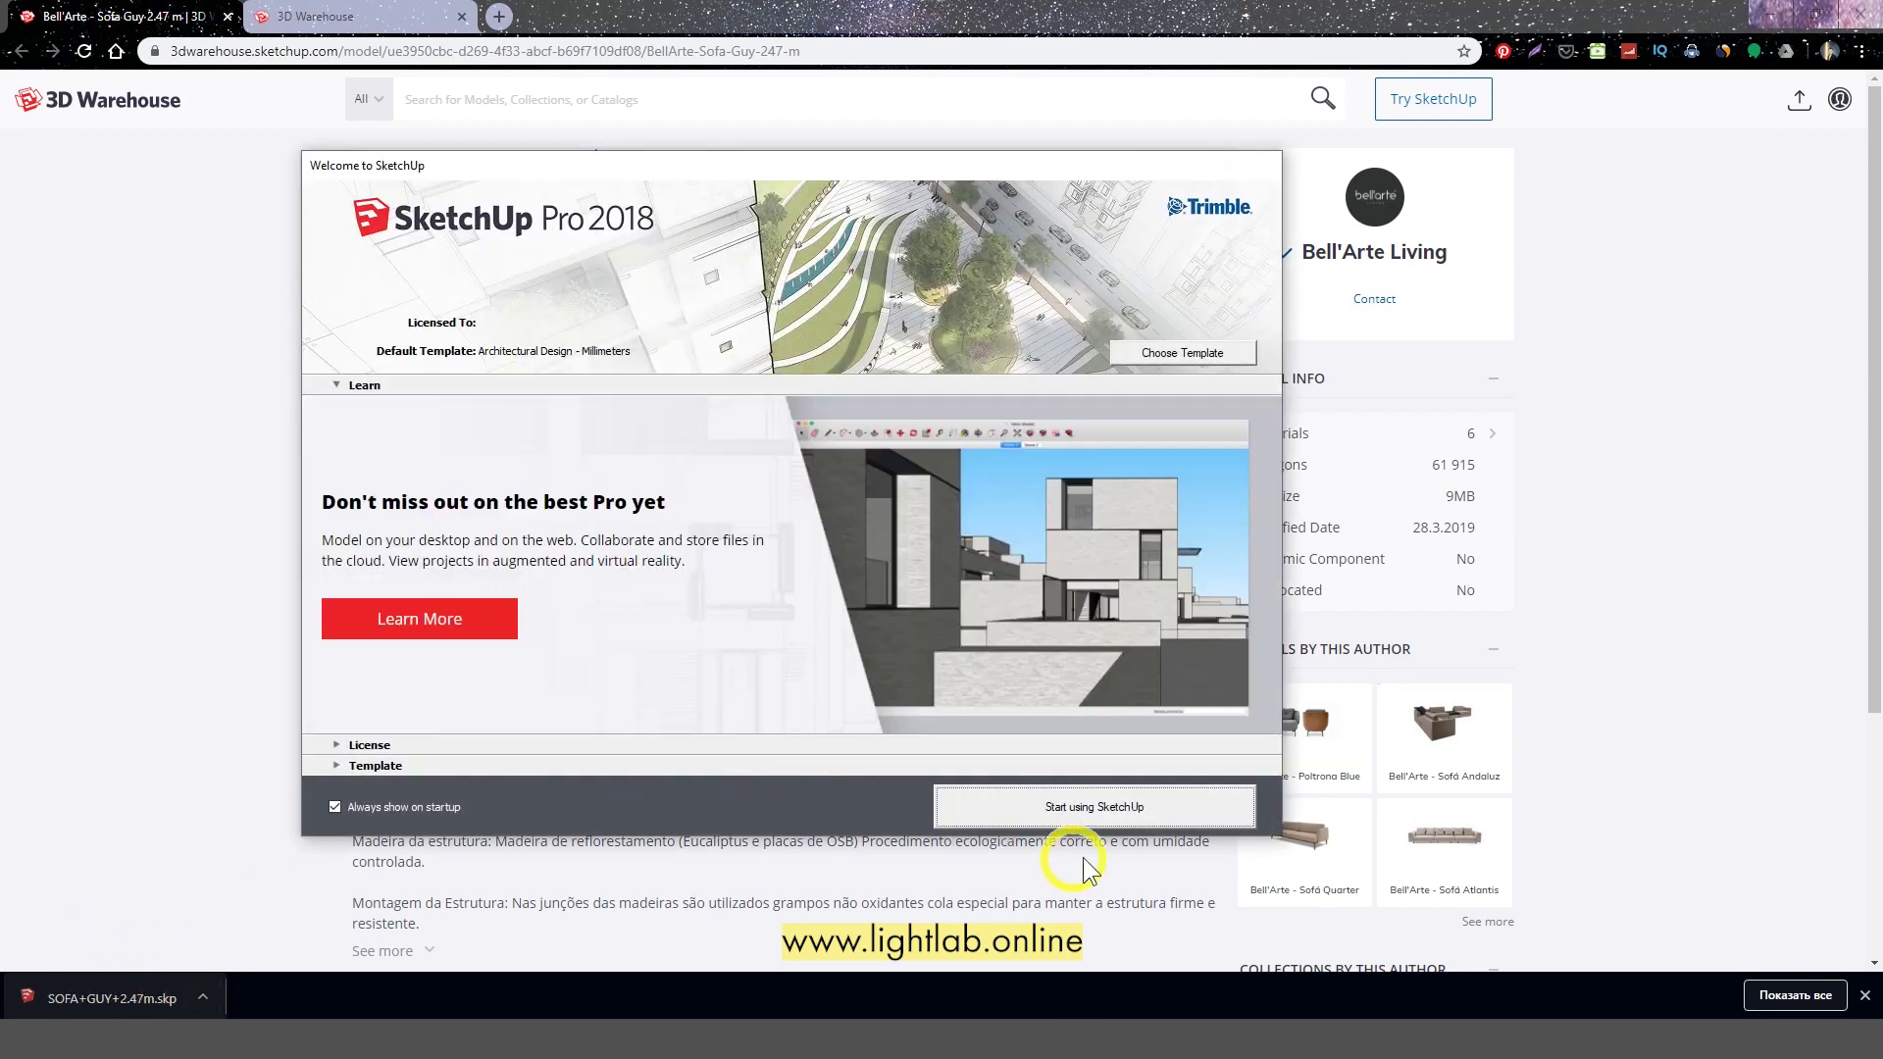
pyautogui.click(1081, 805)
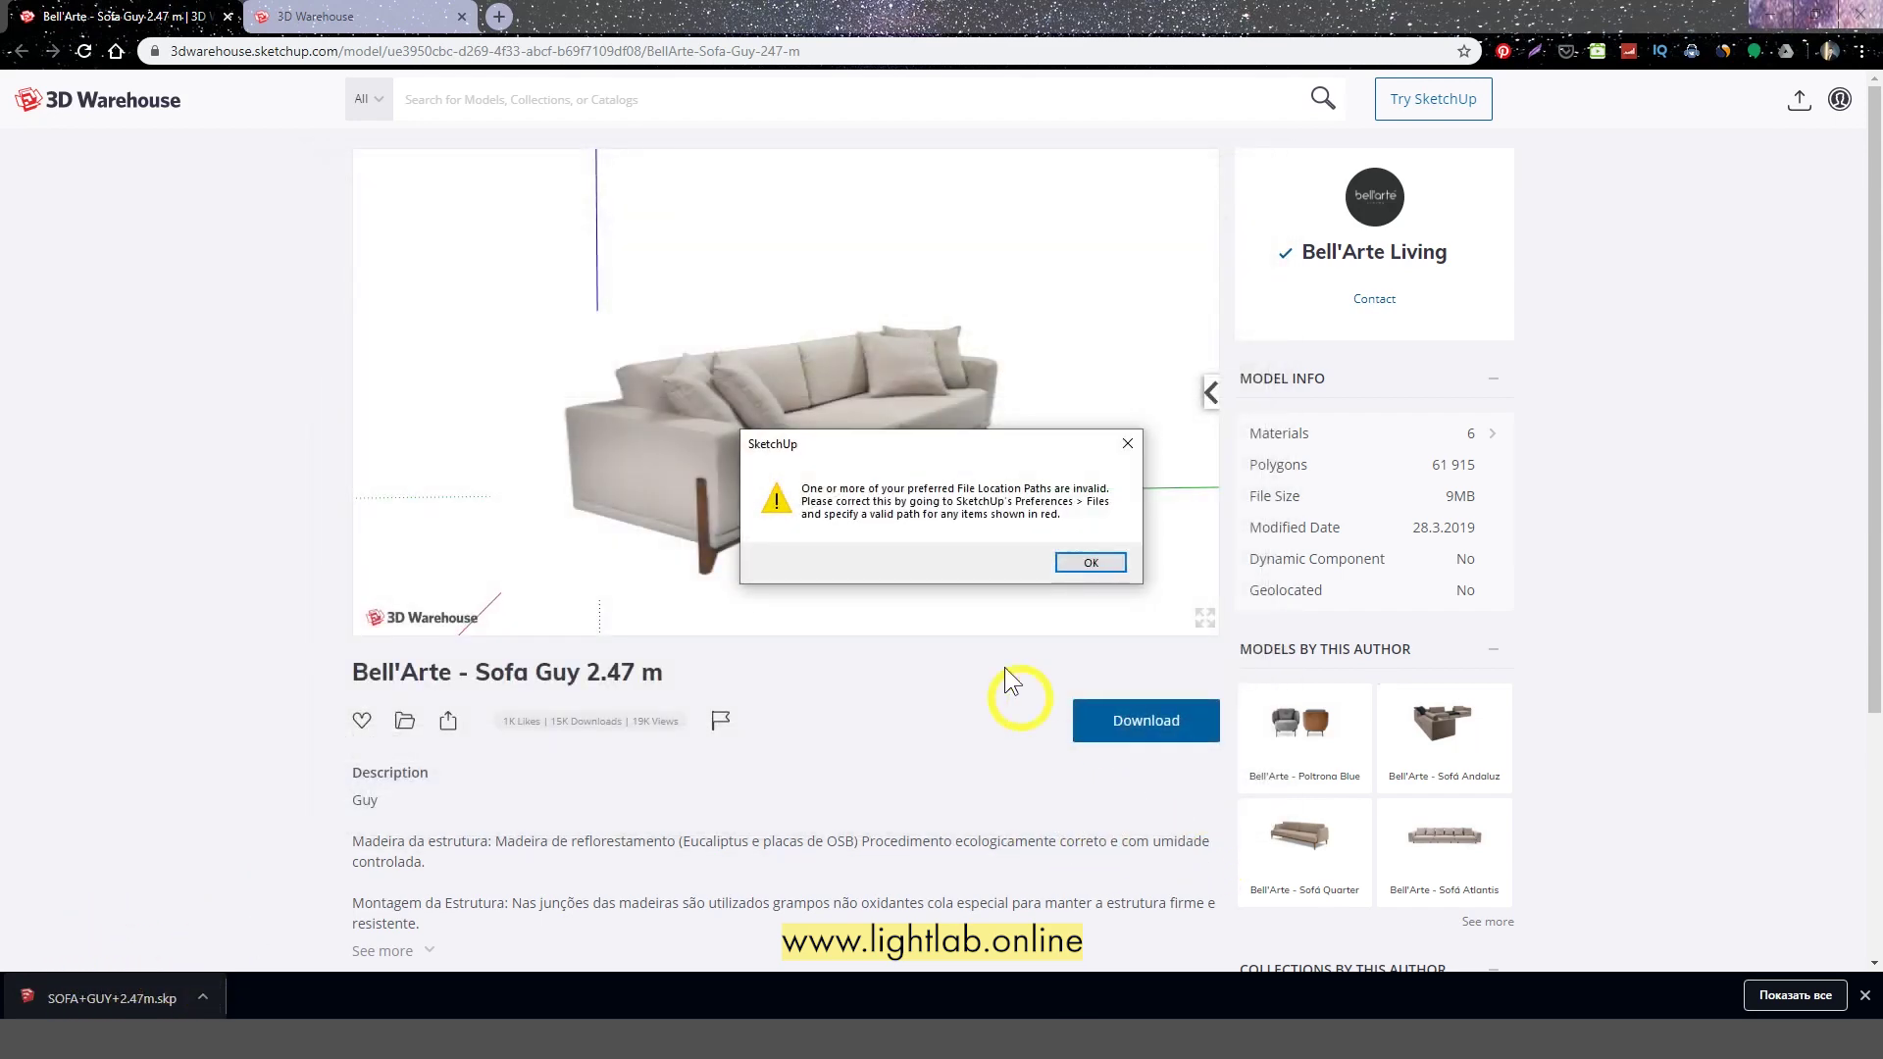
pyautogui.click(1090, 565)
pyautogui.click(892, 691)
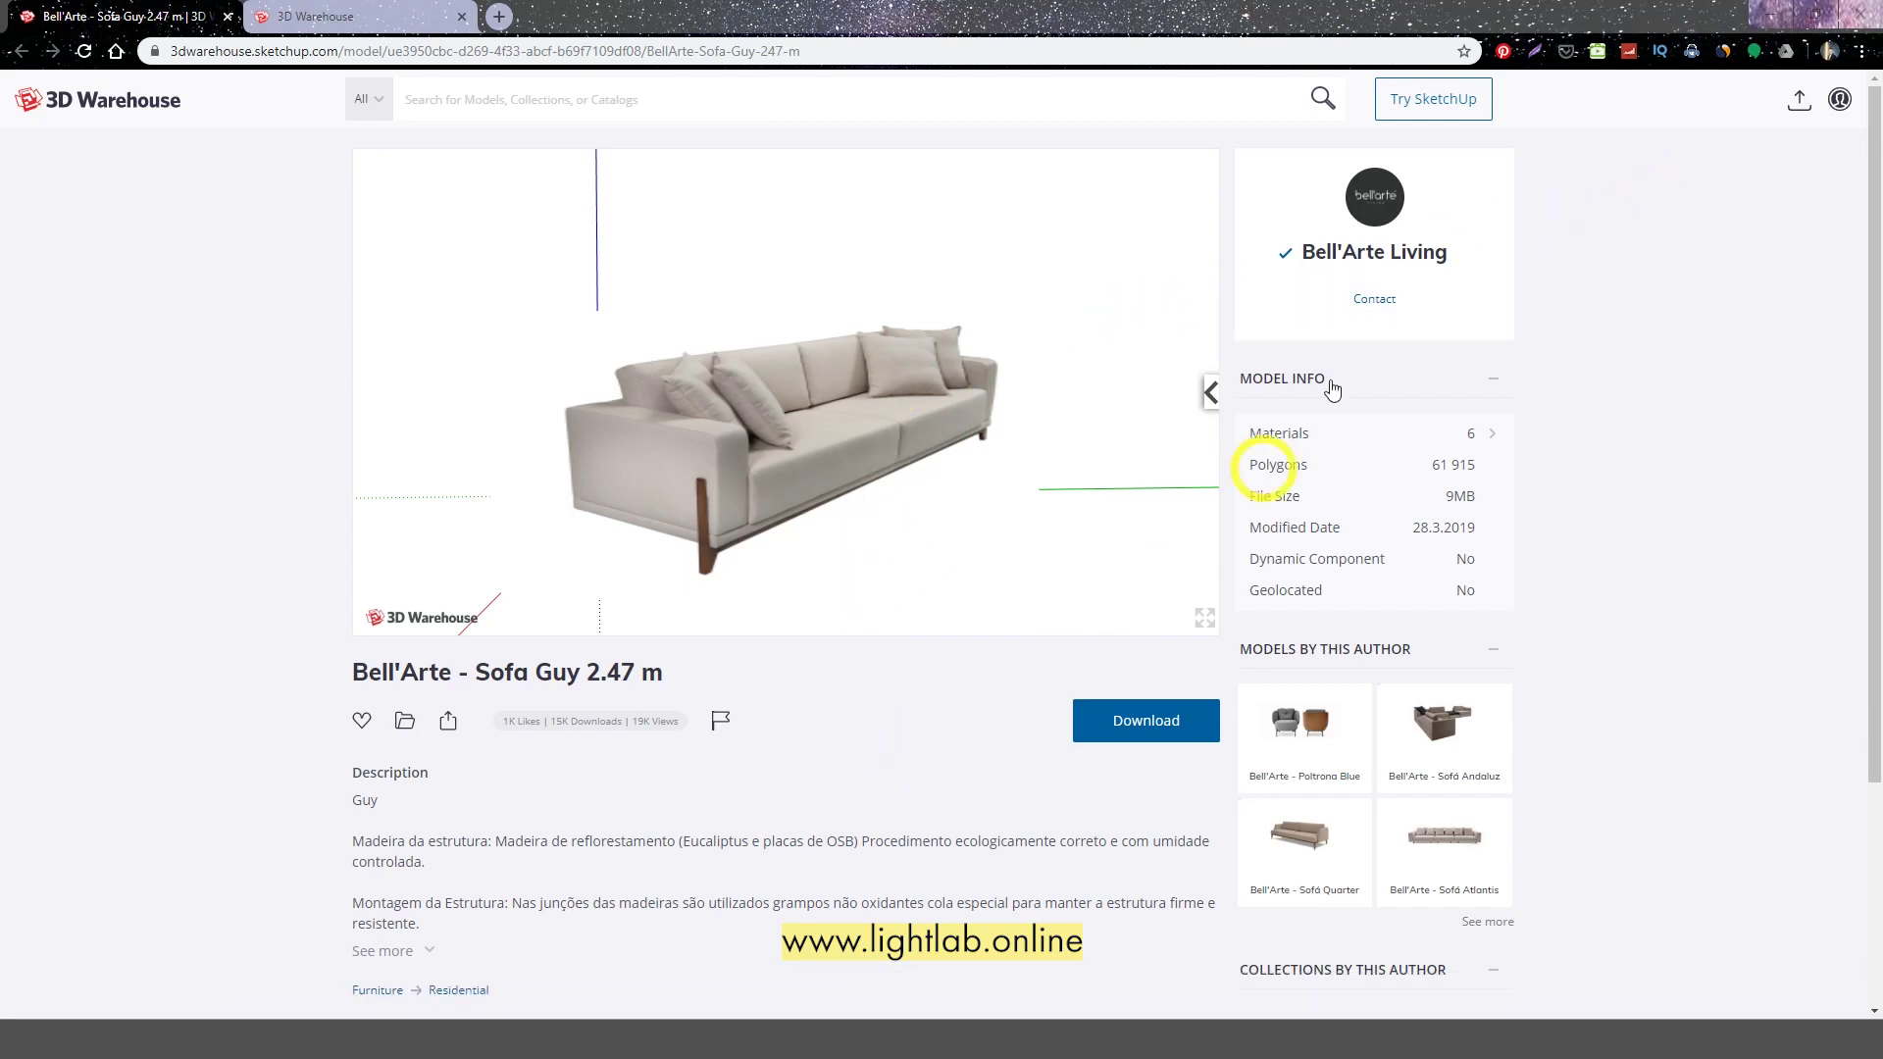
# Switch from the browser to SketchUp and display the sofa model in the Monochrome face style
pyautogui.click(1765, 14)
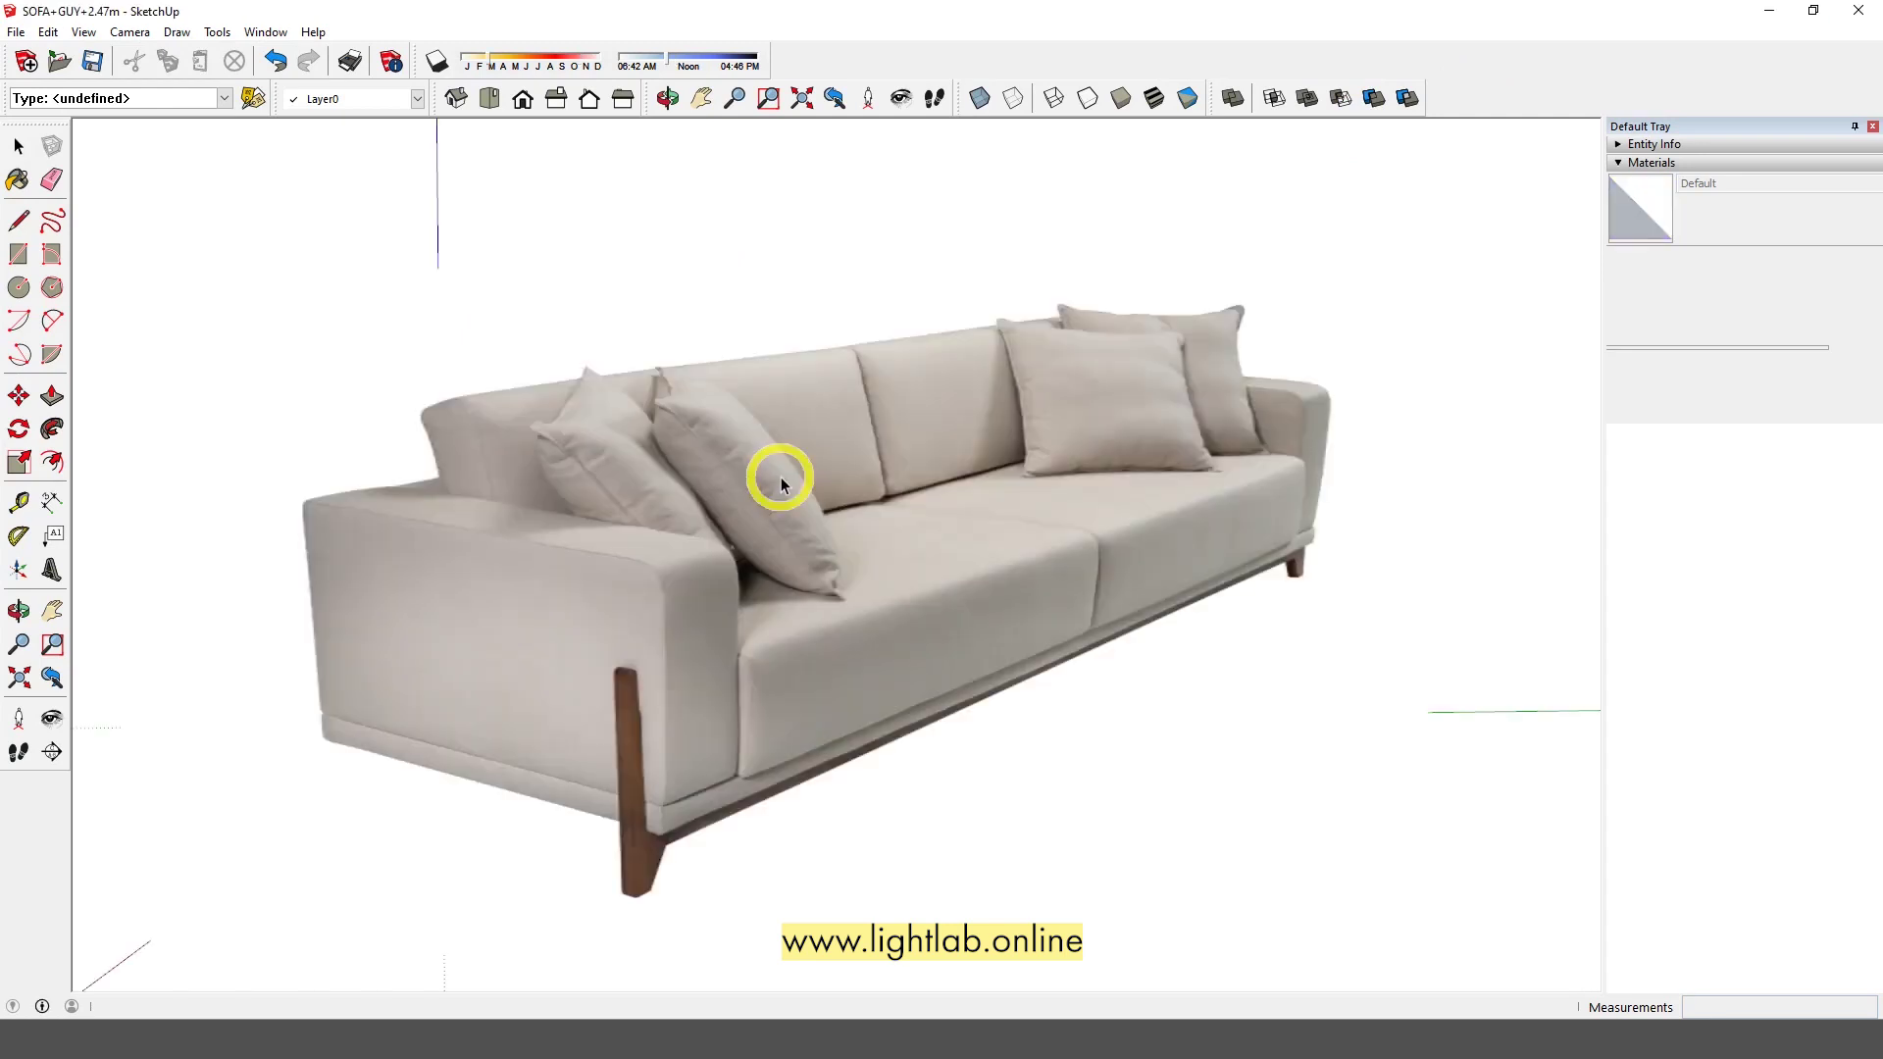
pyautogui.moveTo(917, 450); pyautogui.dragTo(983, 621, button='middle')
pyautogui.scroll(-3, 971, 534)
pyautogui.scroll(5, 714, 534)
pyautogui.moveTo(715, 534); pyautogui.dragTo(950, 475, button='middle')
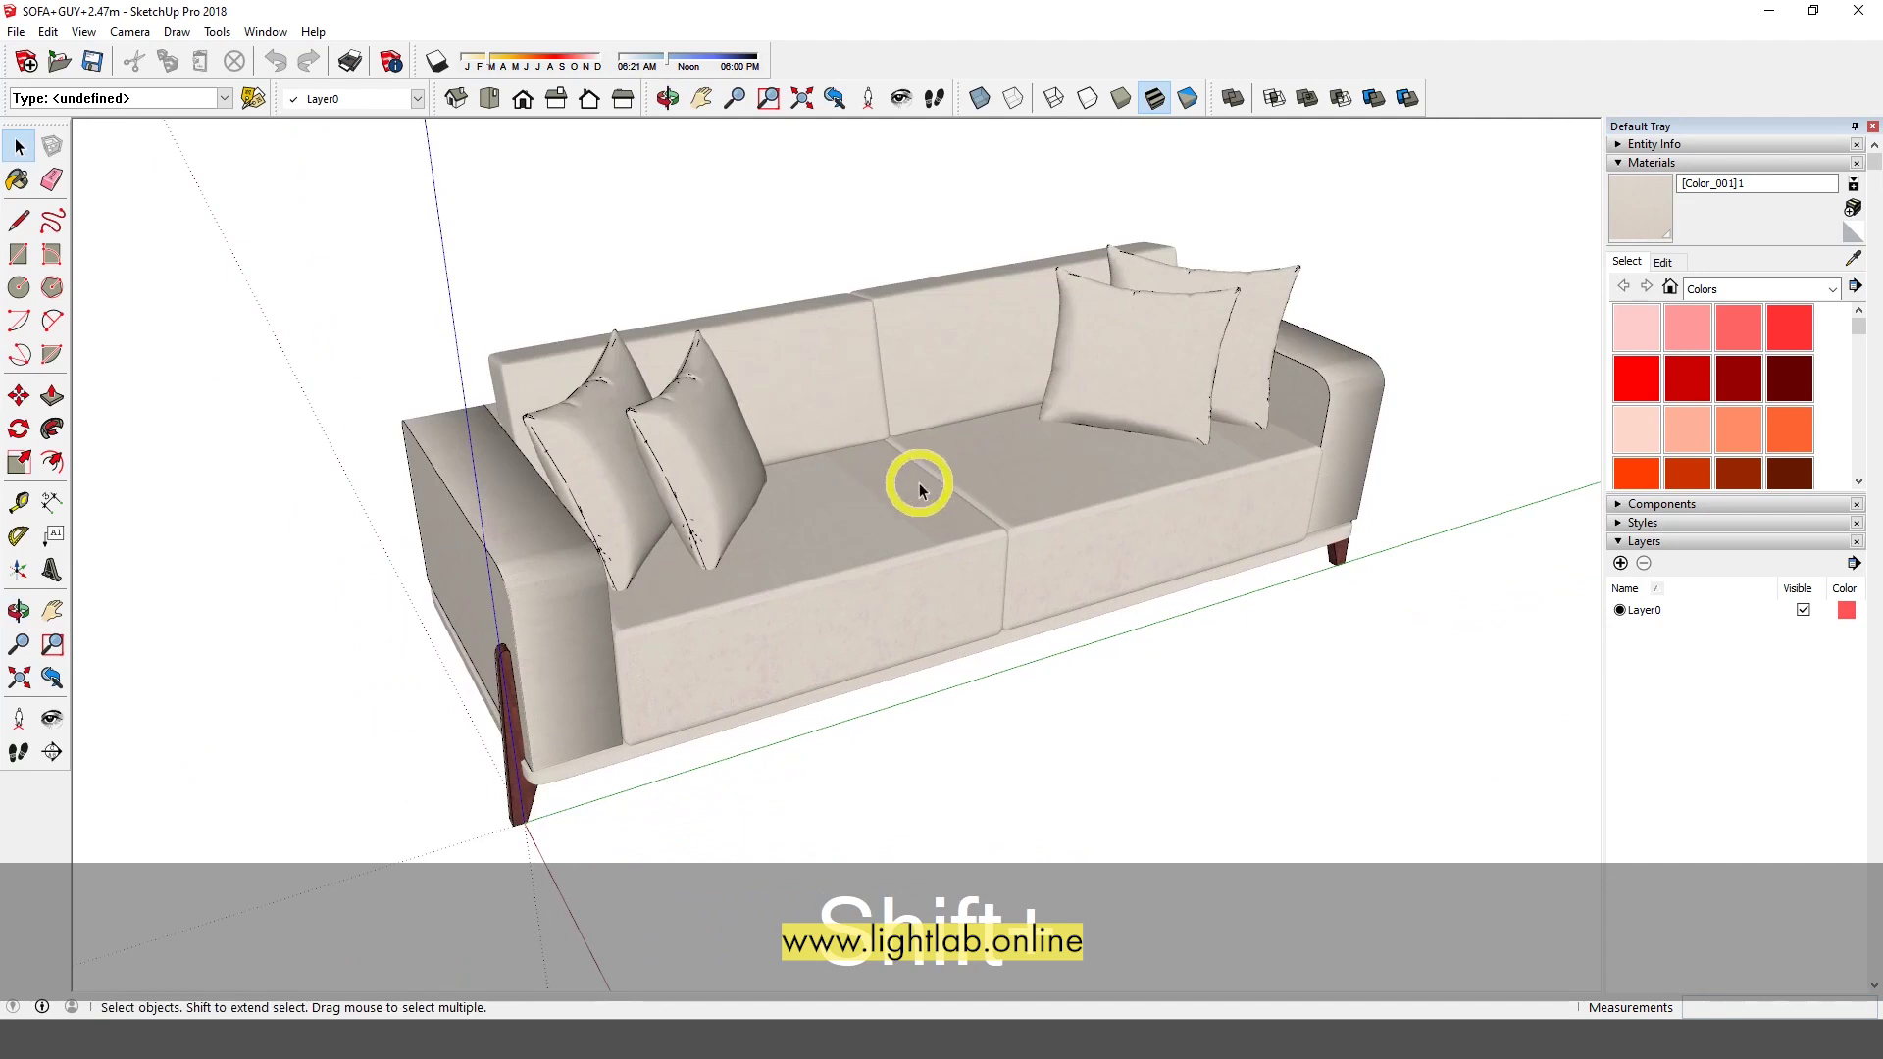
pyautogui.click(1189, 98)
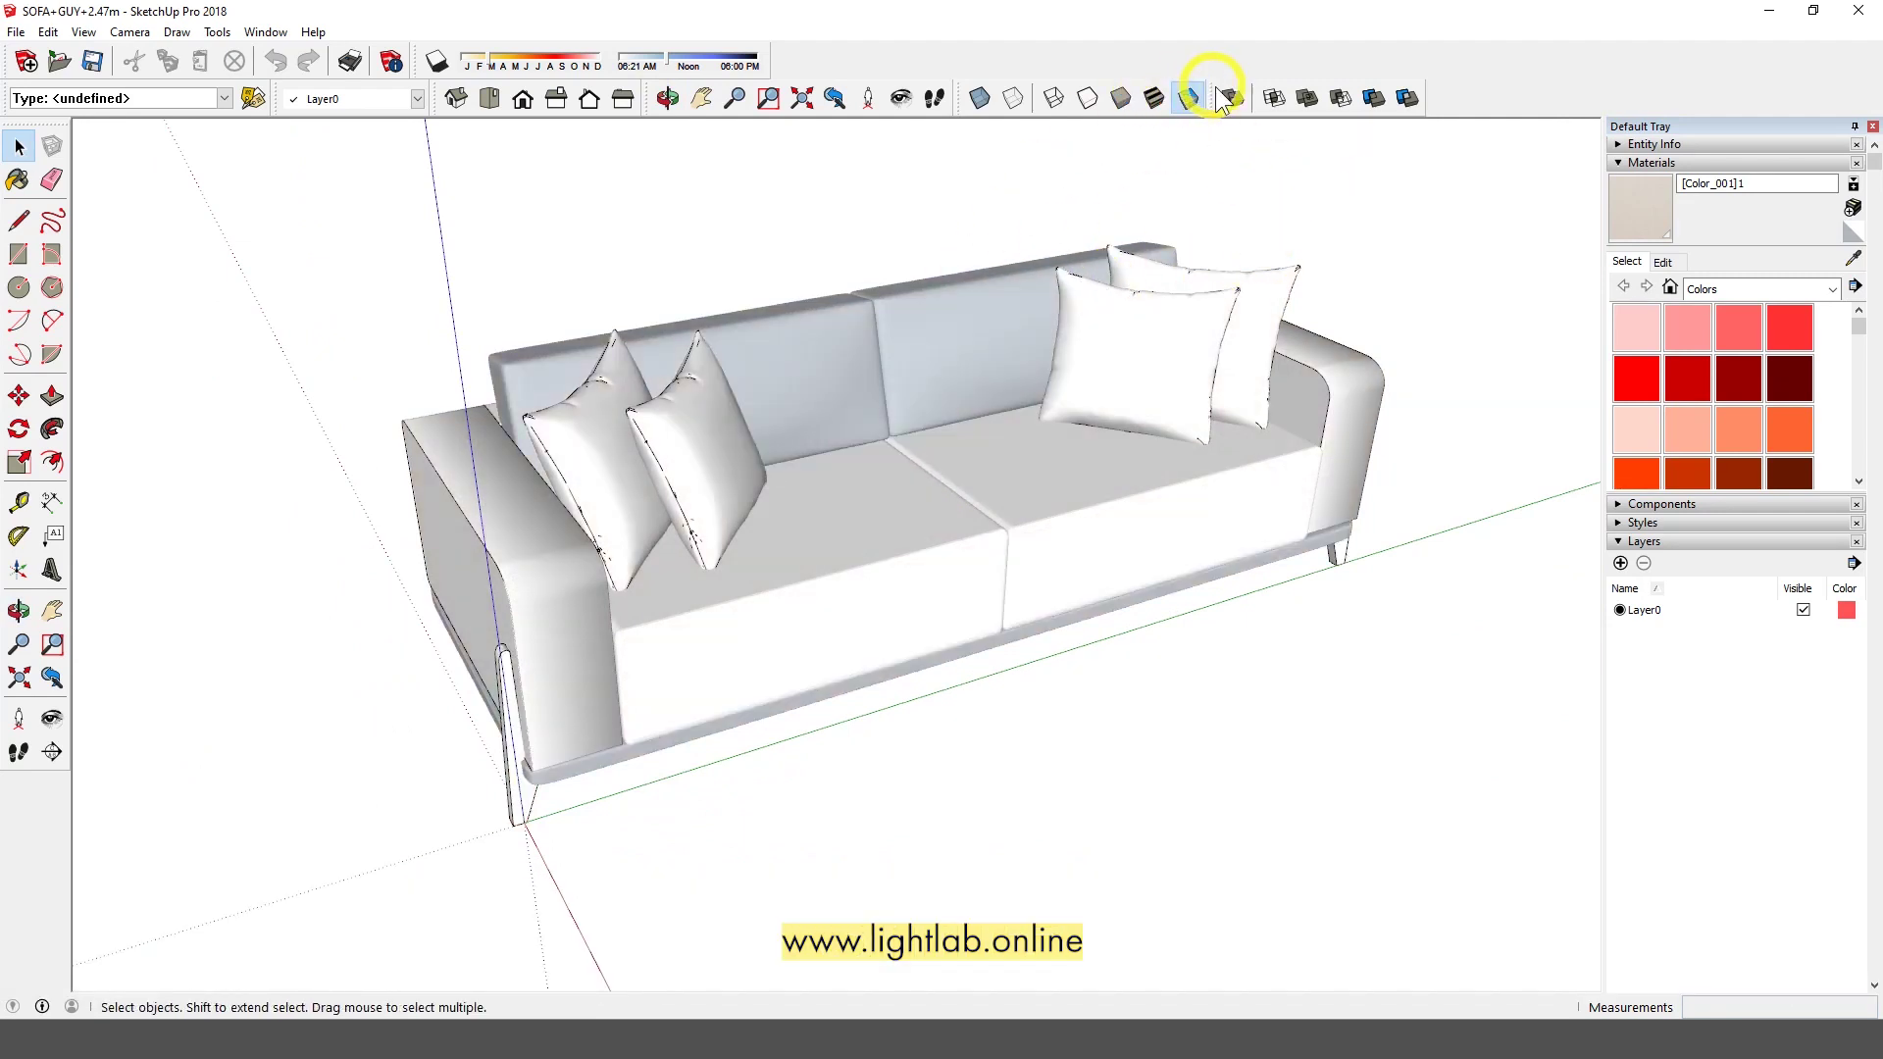
# Enter the nested groups of the sofa's backrest cushion, select its reversed faces and apply Reverse Faces
pyautogui.moveTo(1020, 345); pyautogui.dragTo(630, 491, button='middle')
pyautogui.moveTo(756, 403); pyautogui.dragTo(790, 303, button='middle')
pyautogui.click(820, 367)
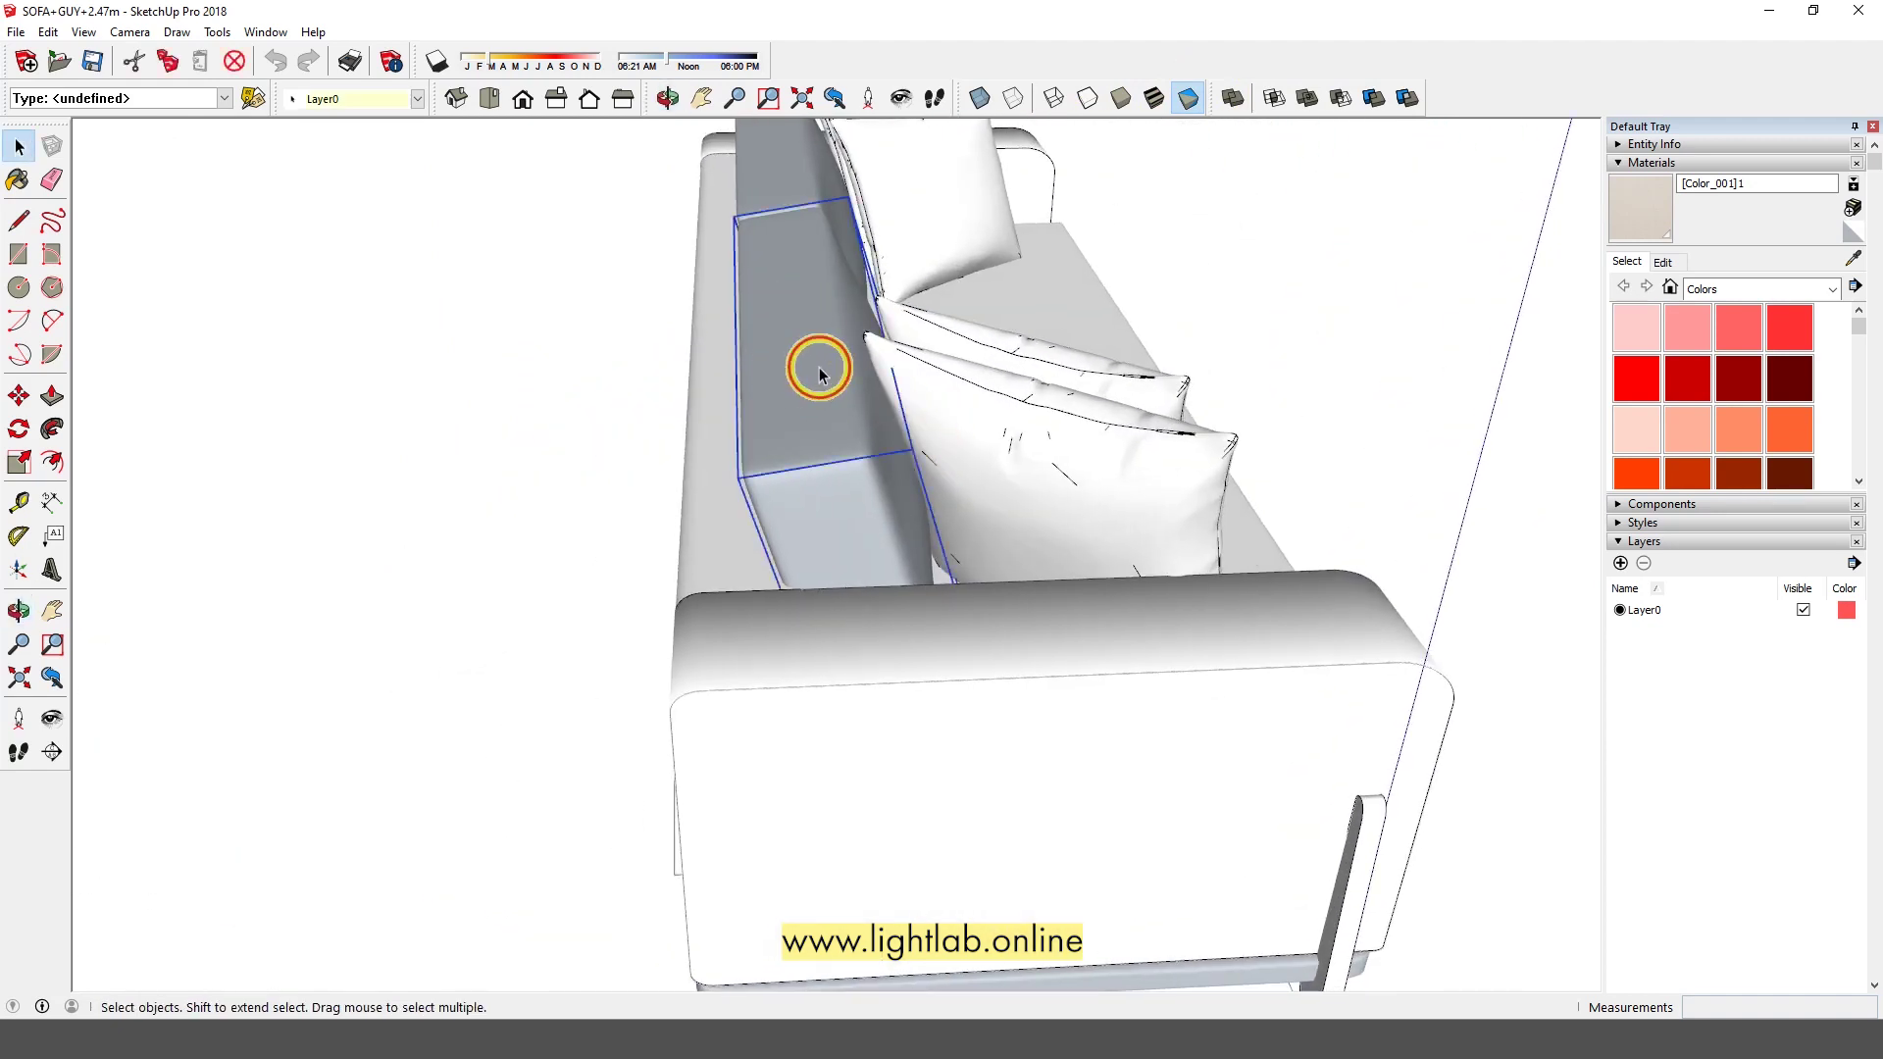
pyautogui.doubleClick(822, 408)
pyautogui.click(799, 464)
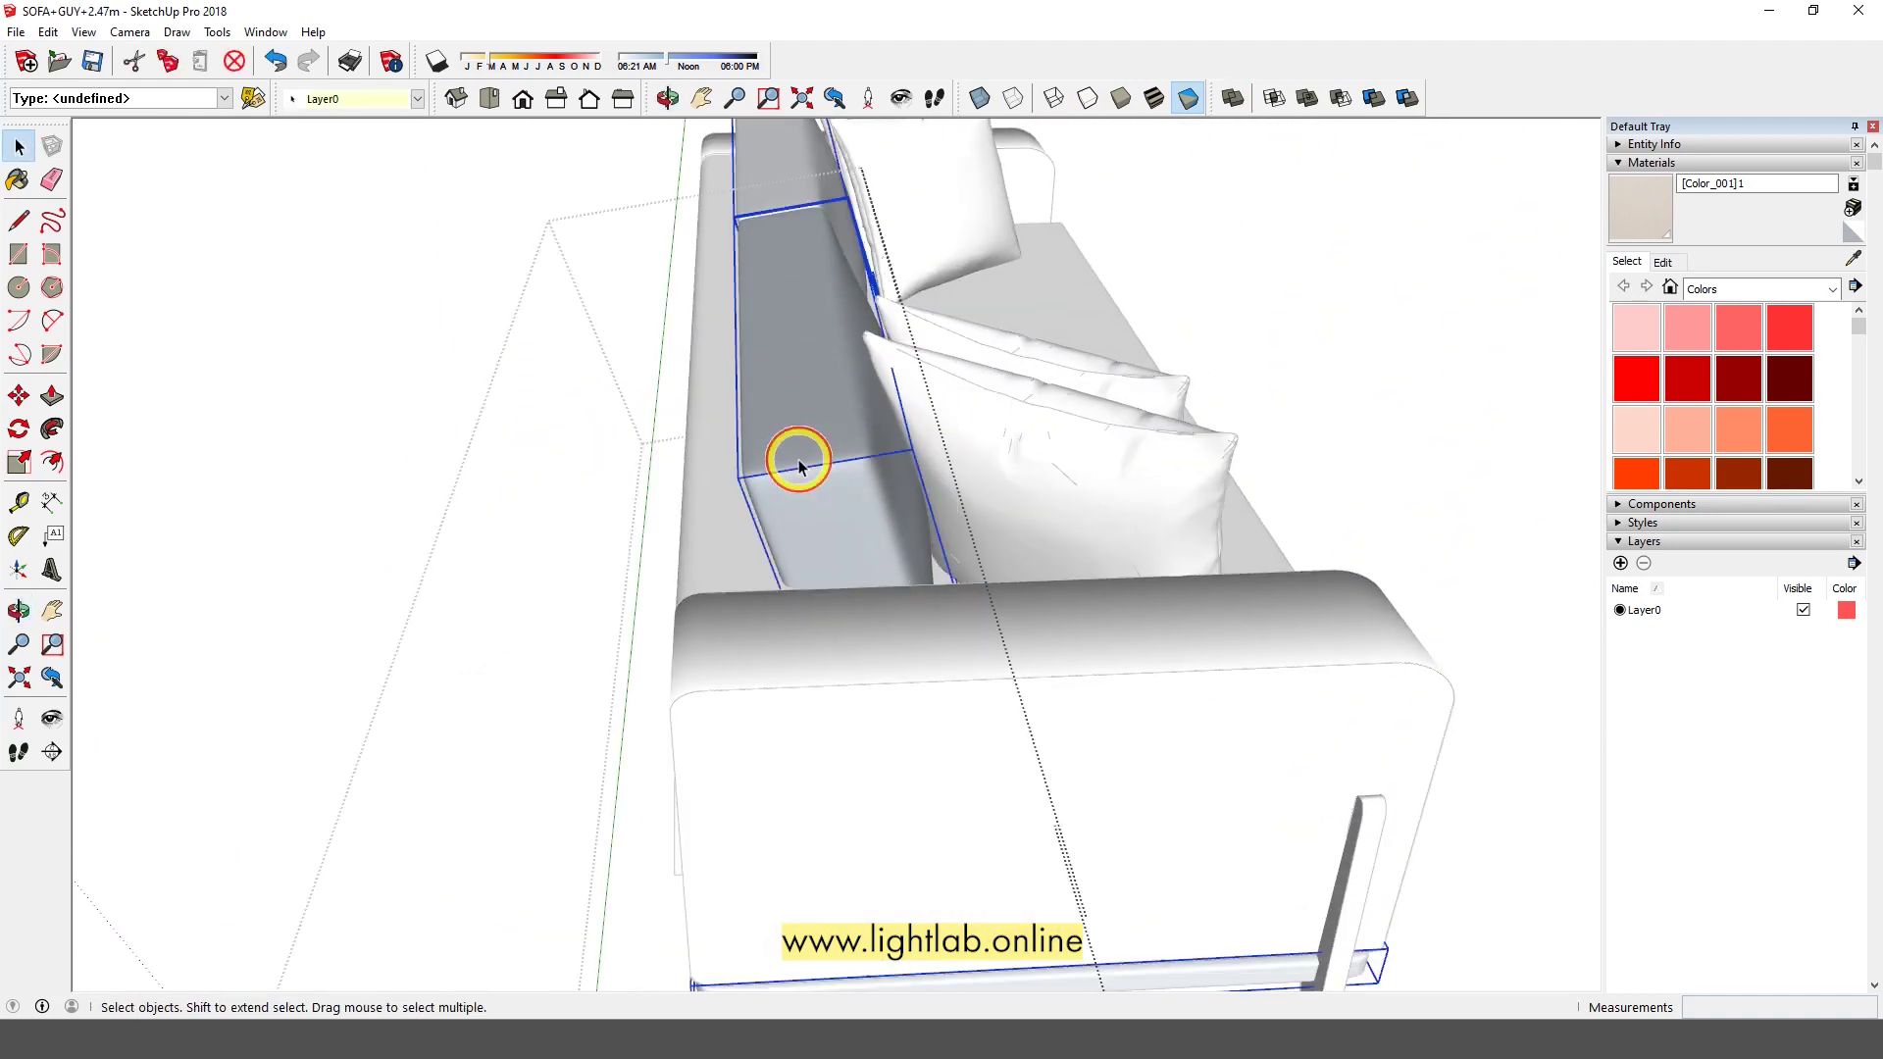
pyautogui.doubleClick(844, 437)
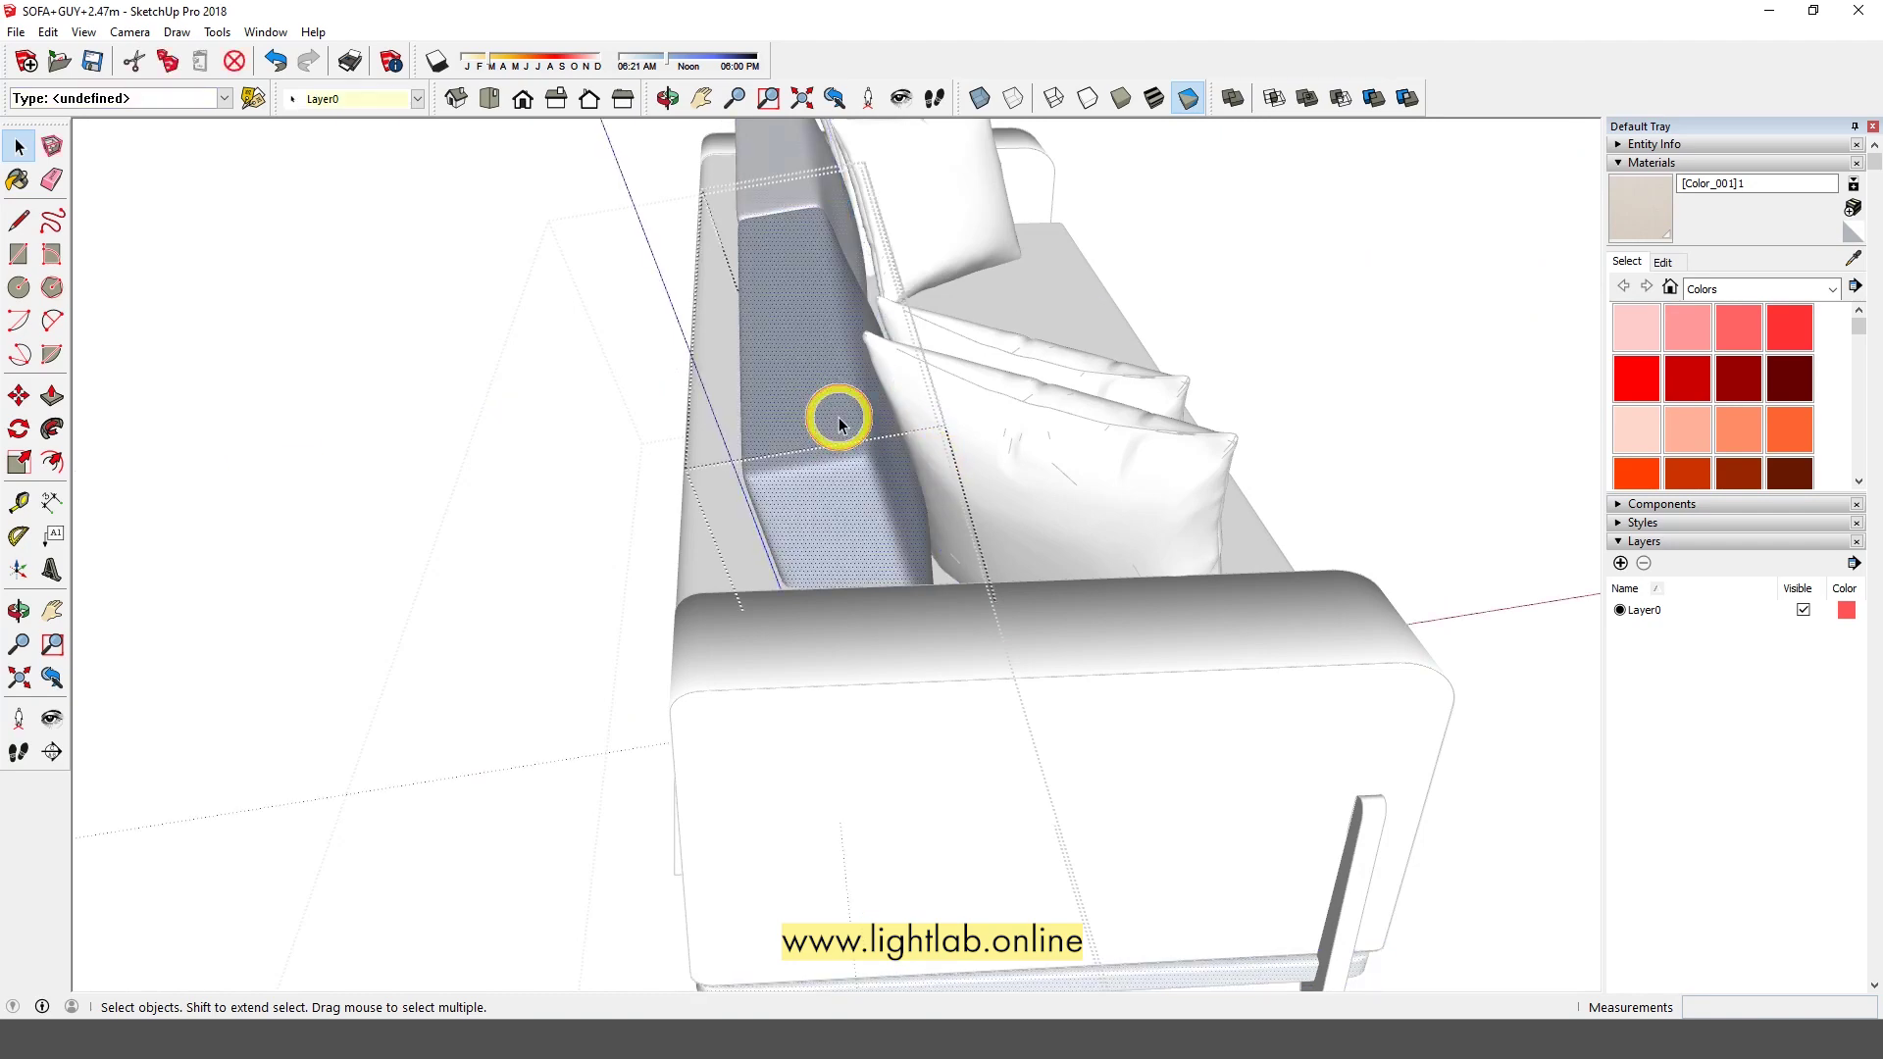
pyautogui.moveTo(996, 450); pyautogui.dragTo(736, 437, button='middle')
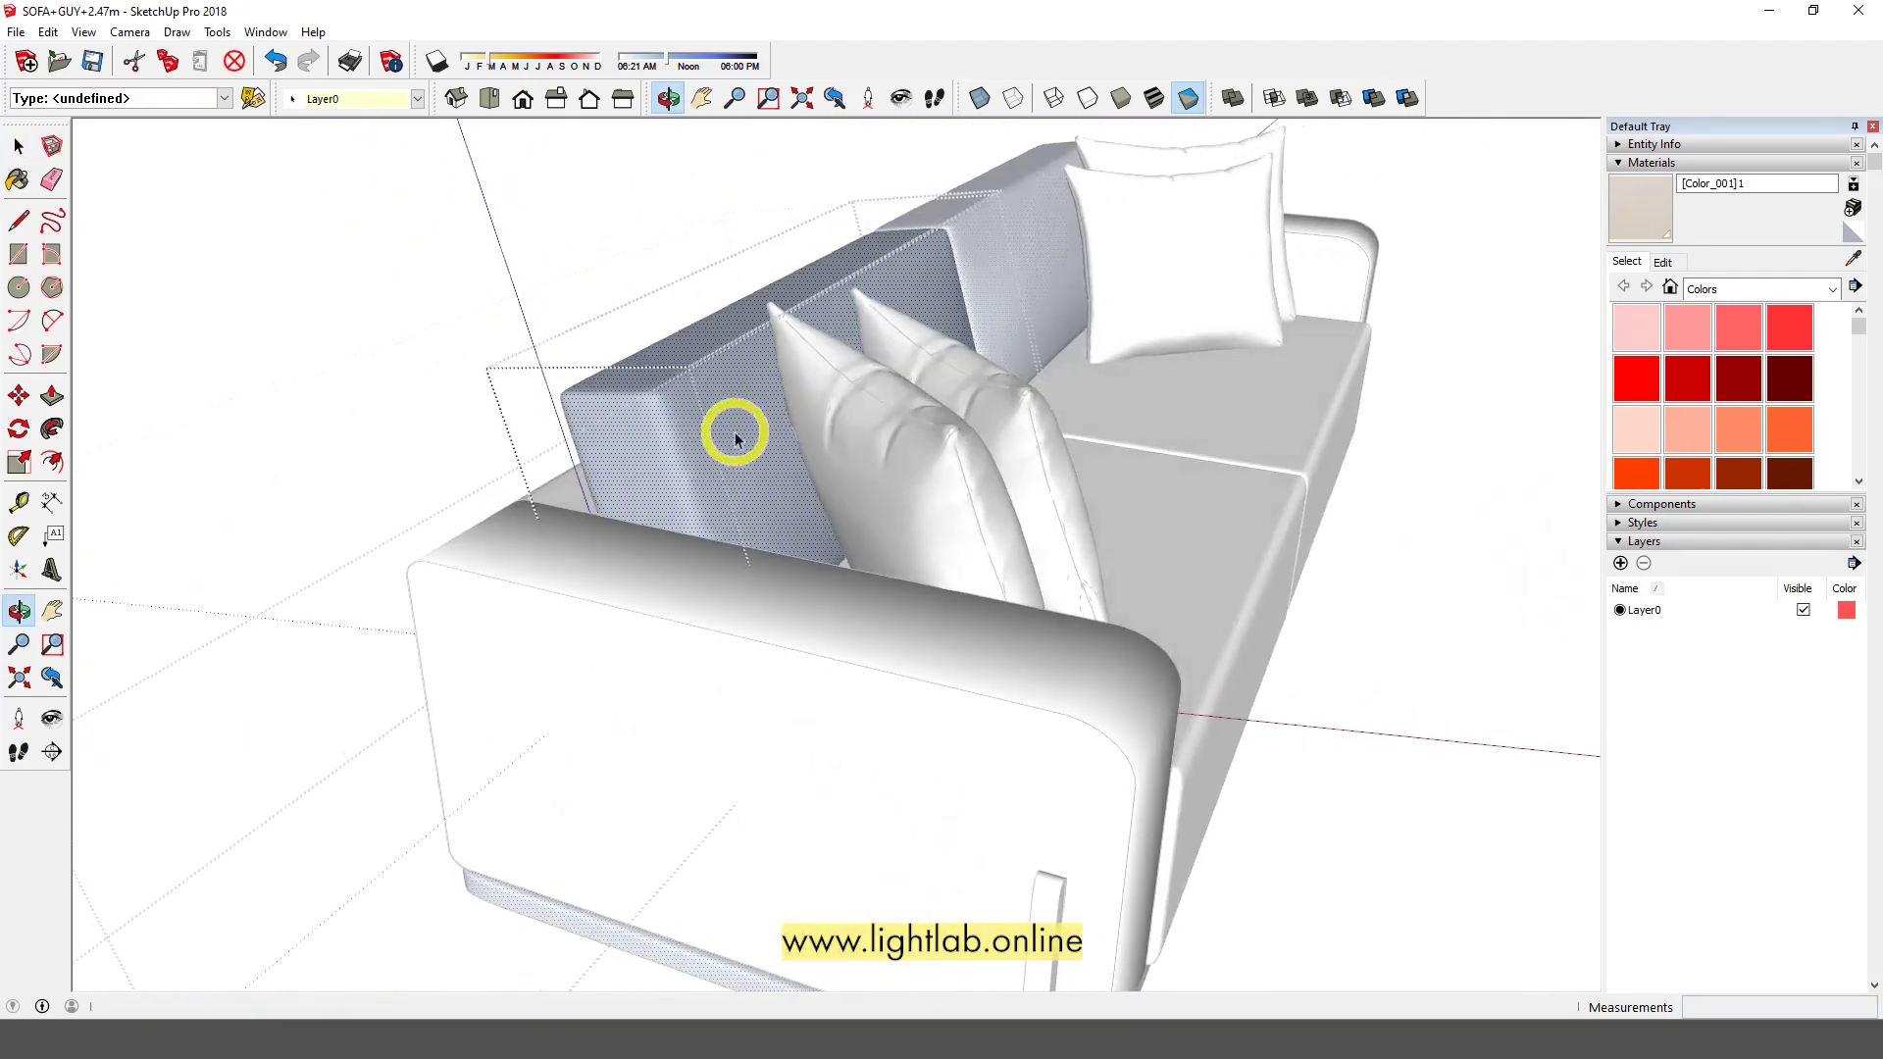
pyautogui.scroll(3, 703, 410)
pyautogui.rightClick(710, 373)
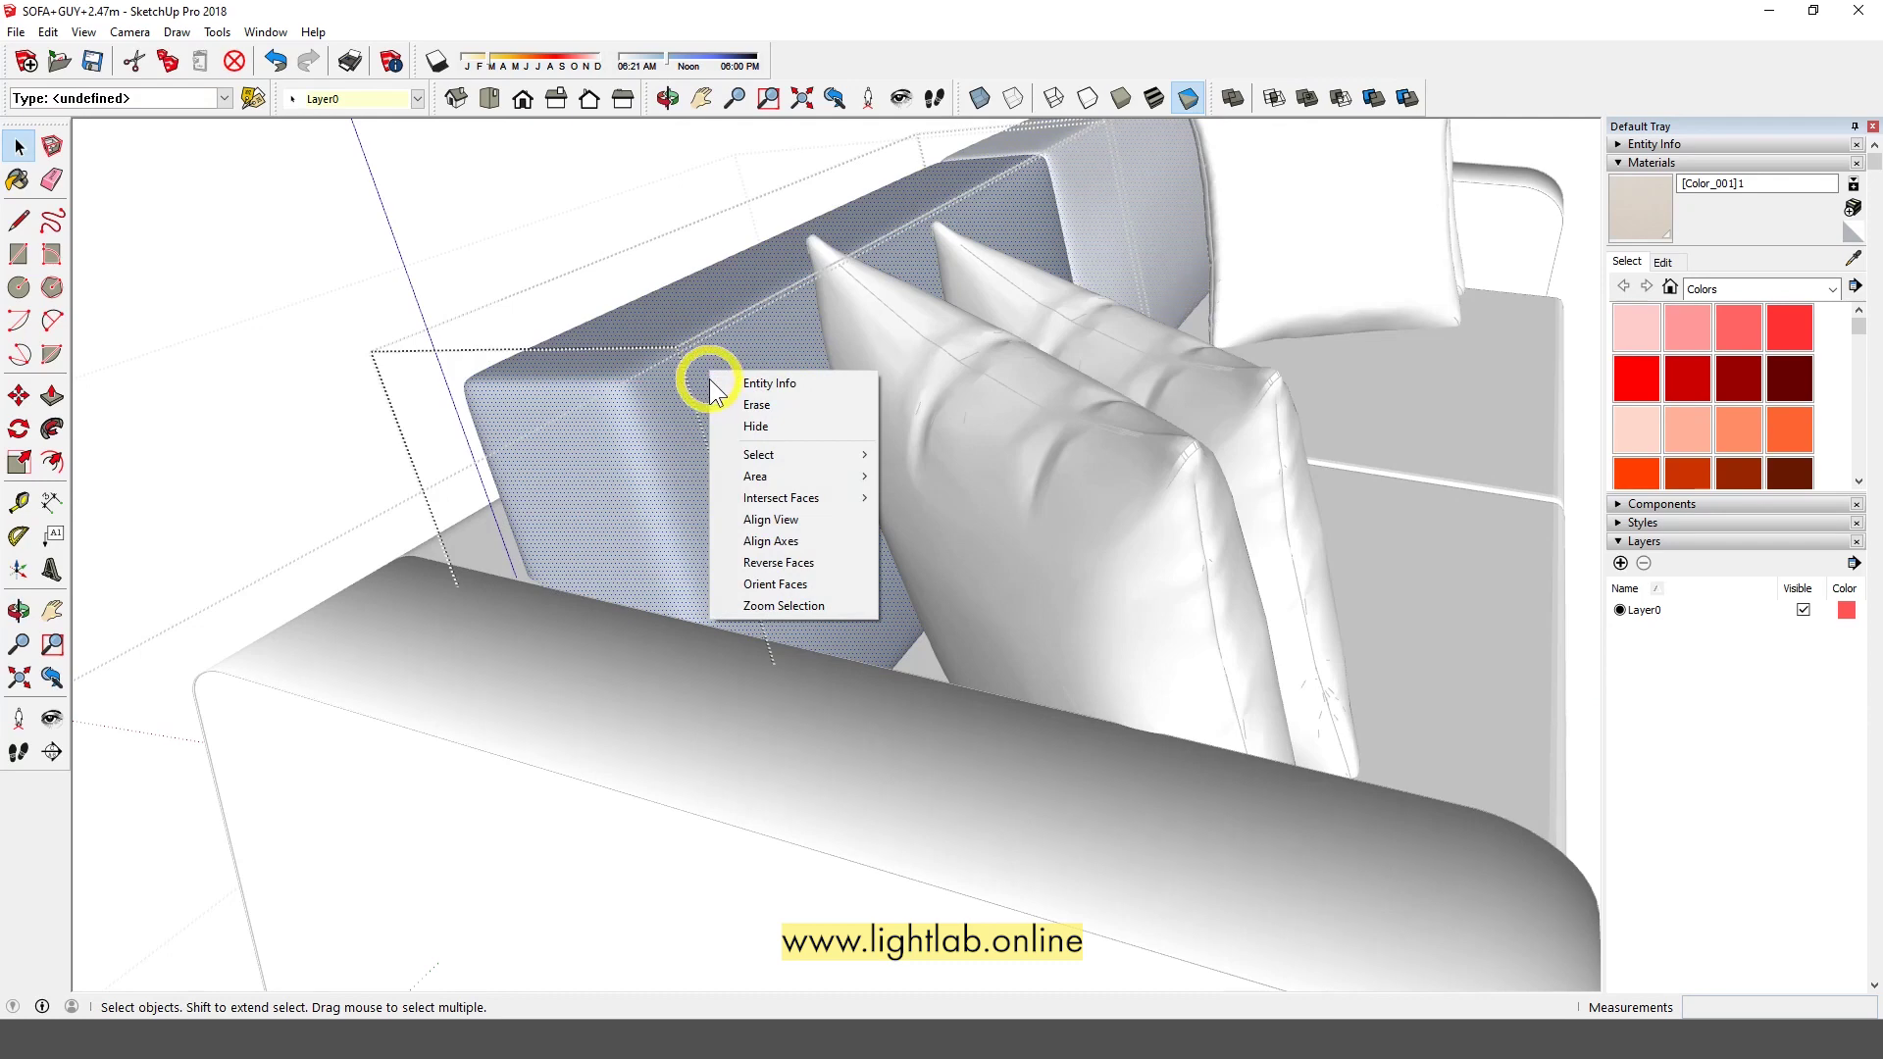
pyautogui.click(778, 561)
# Leave the backrest cushion group and restore the Shaded With Textures face style
pyautogui.moveTo(559, 475); pyautogui.dragTo(592, 519, button='middle')
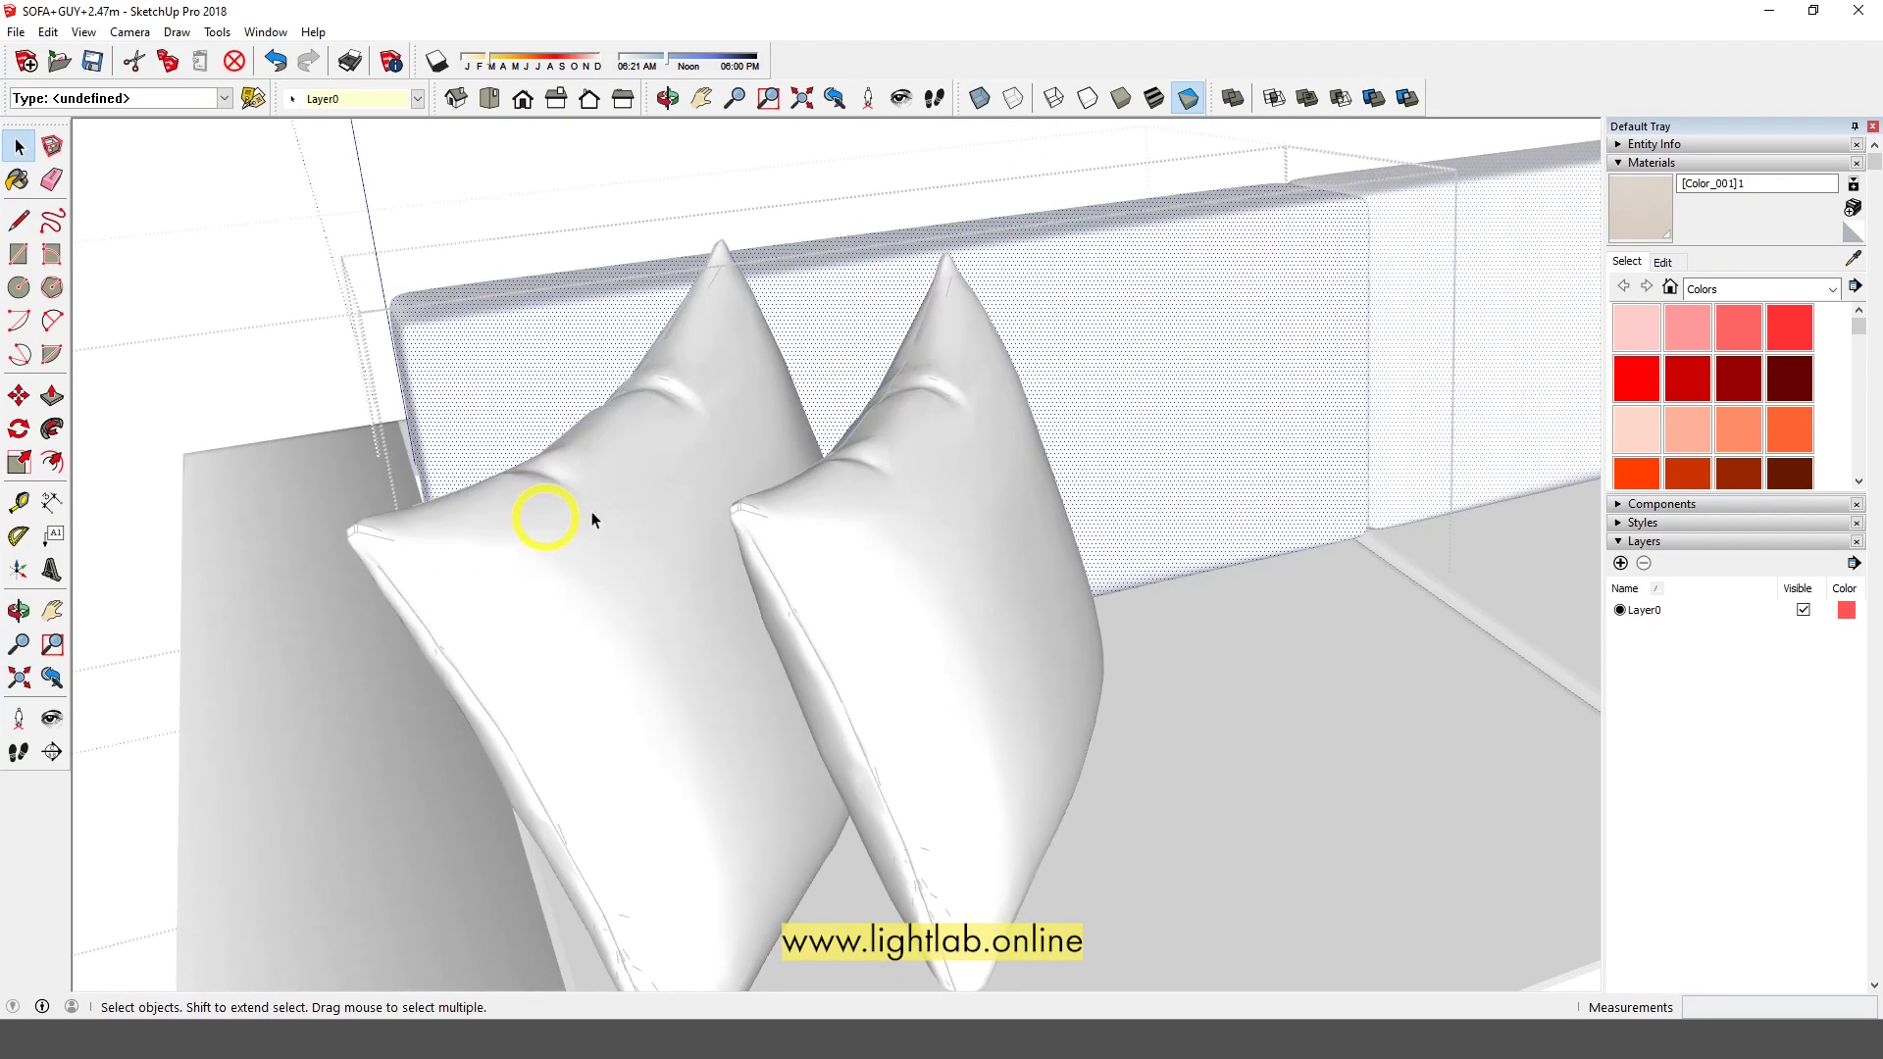
pyautogui.scroll(-2, 591, 519)
pyautogui.moveTo(723, 496); pyautogui.dragTo(623, 614, button='middle')
pyautogui.scroll(-3, 845, 597)
pyautogui.keyDown('shift'); pyautogui.moveTo(846, 597); pyautogui.dragTo(645, 627, button='middle'); pyautogui.keyUp('shift')
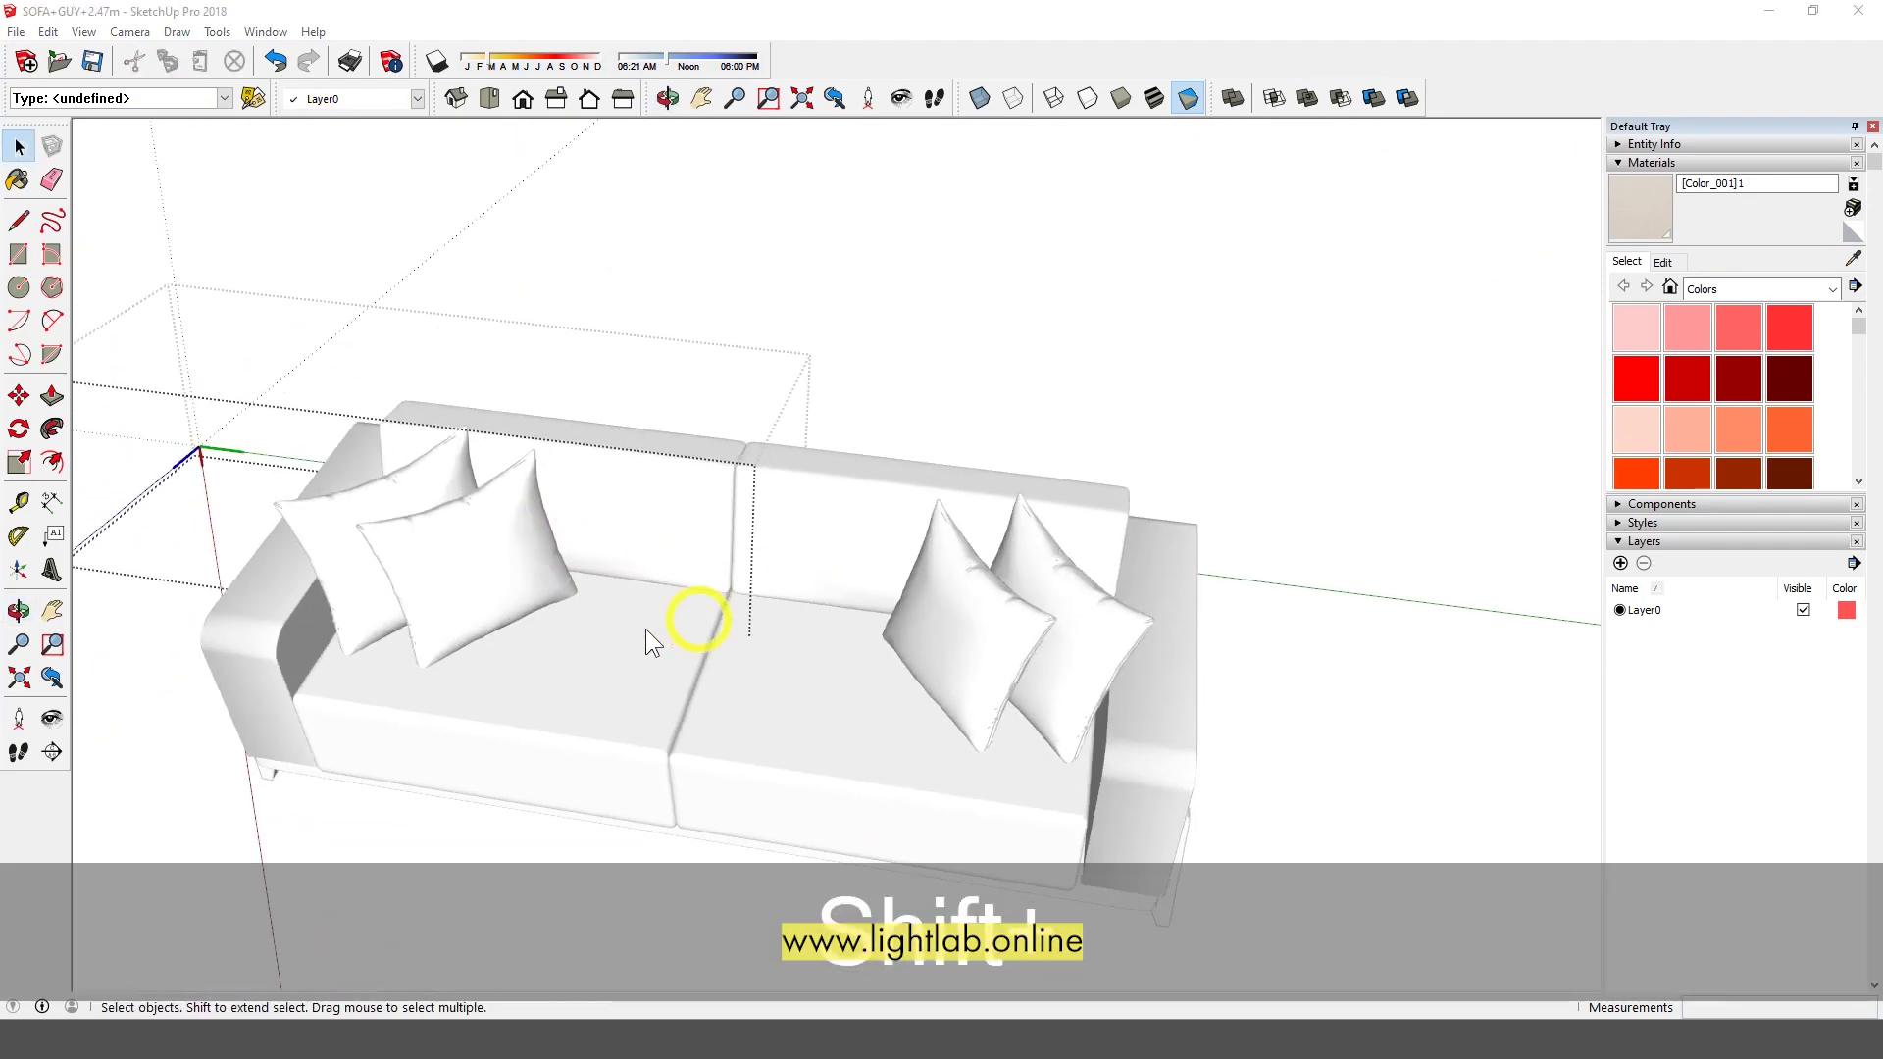
pyautogui.moveTo(784, 591); pyautogui.dragTo(720, 459, button='middle')
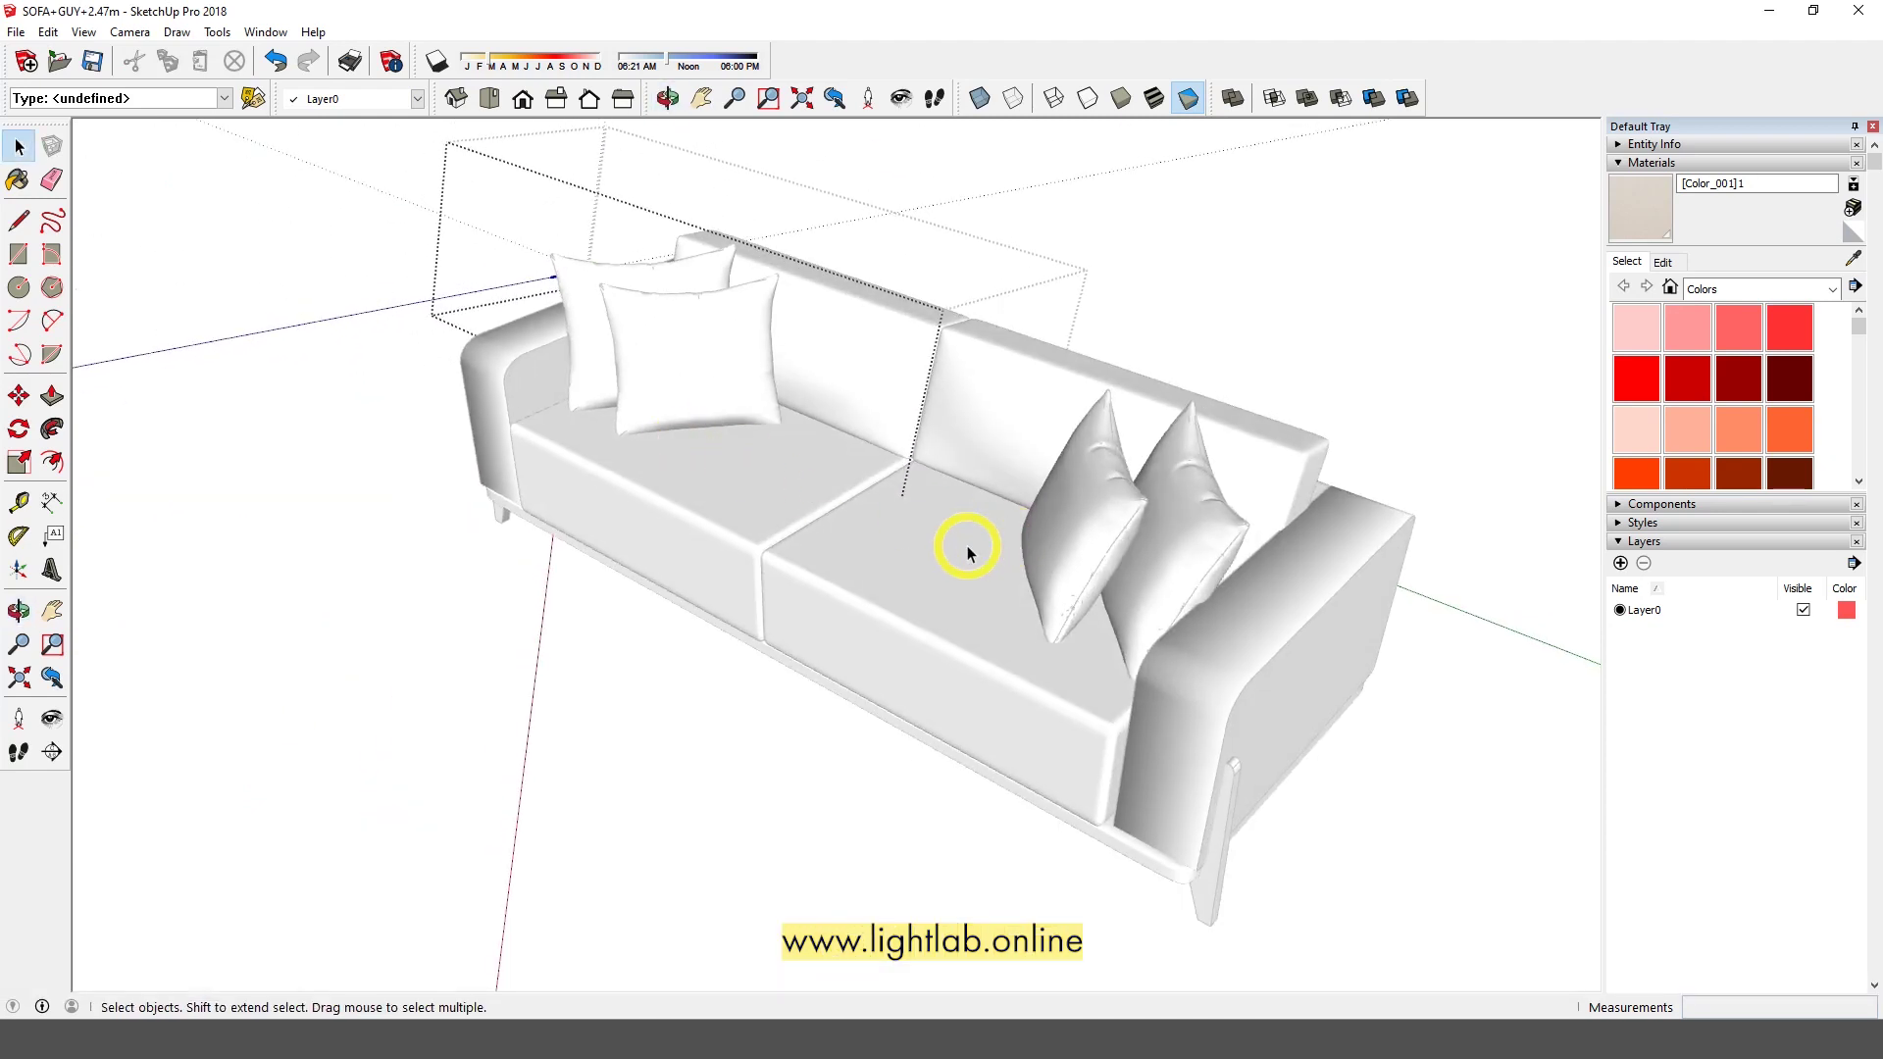
pyautogui.click(1153, 97)
# Select the entire sofa with a selection window, leaving out the separate flat object beside it
pyautogui.moveTo(1155, 273)
pyautogui.mouseDown(button='middle')
pyautogui.moveTo(719, 289)
pyautogui.moveTo(943, 254)
pyautogui.moveTo(1487, 344)
pyautogui.moveTo(1040, 427)
pyautogui.moveTo(1363, 498)
pyautogui.moveTo(1350, 535)
pyautogui.moveTo(1514, 497)
pyautogui.mouseUp(button='middle')
pyautogui.moveTo(664, 226); pyautogui.dragTo(1130, 622)
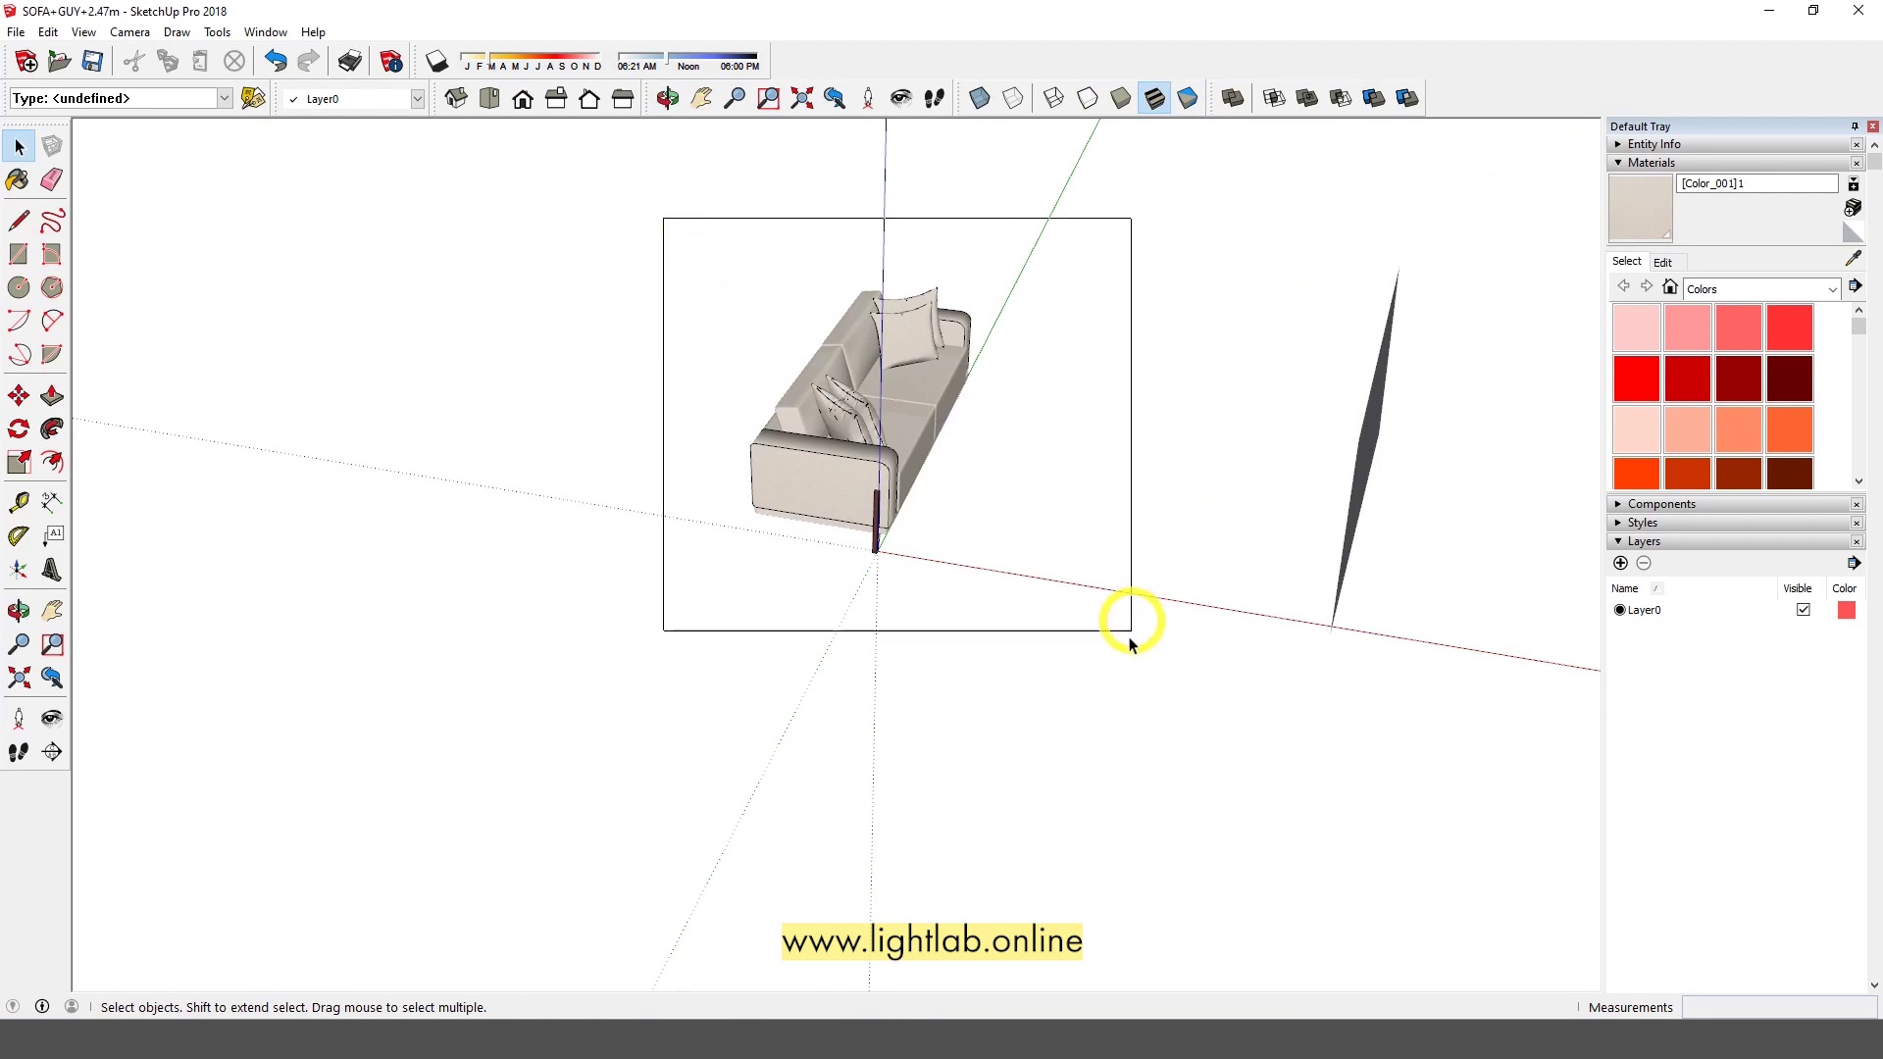
pyautogui.moveTo(1085, 592); pyautogui.dragTo(1000, 513, button='middle')
pyautogui.scroll(3, 994, 588)
pyautogui.keyDown('shift'); pyautogui.moveTo(994, 588); pyautogui.dragTo(988, 461, button='middle'); pyautogui.keyUp('shift')
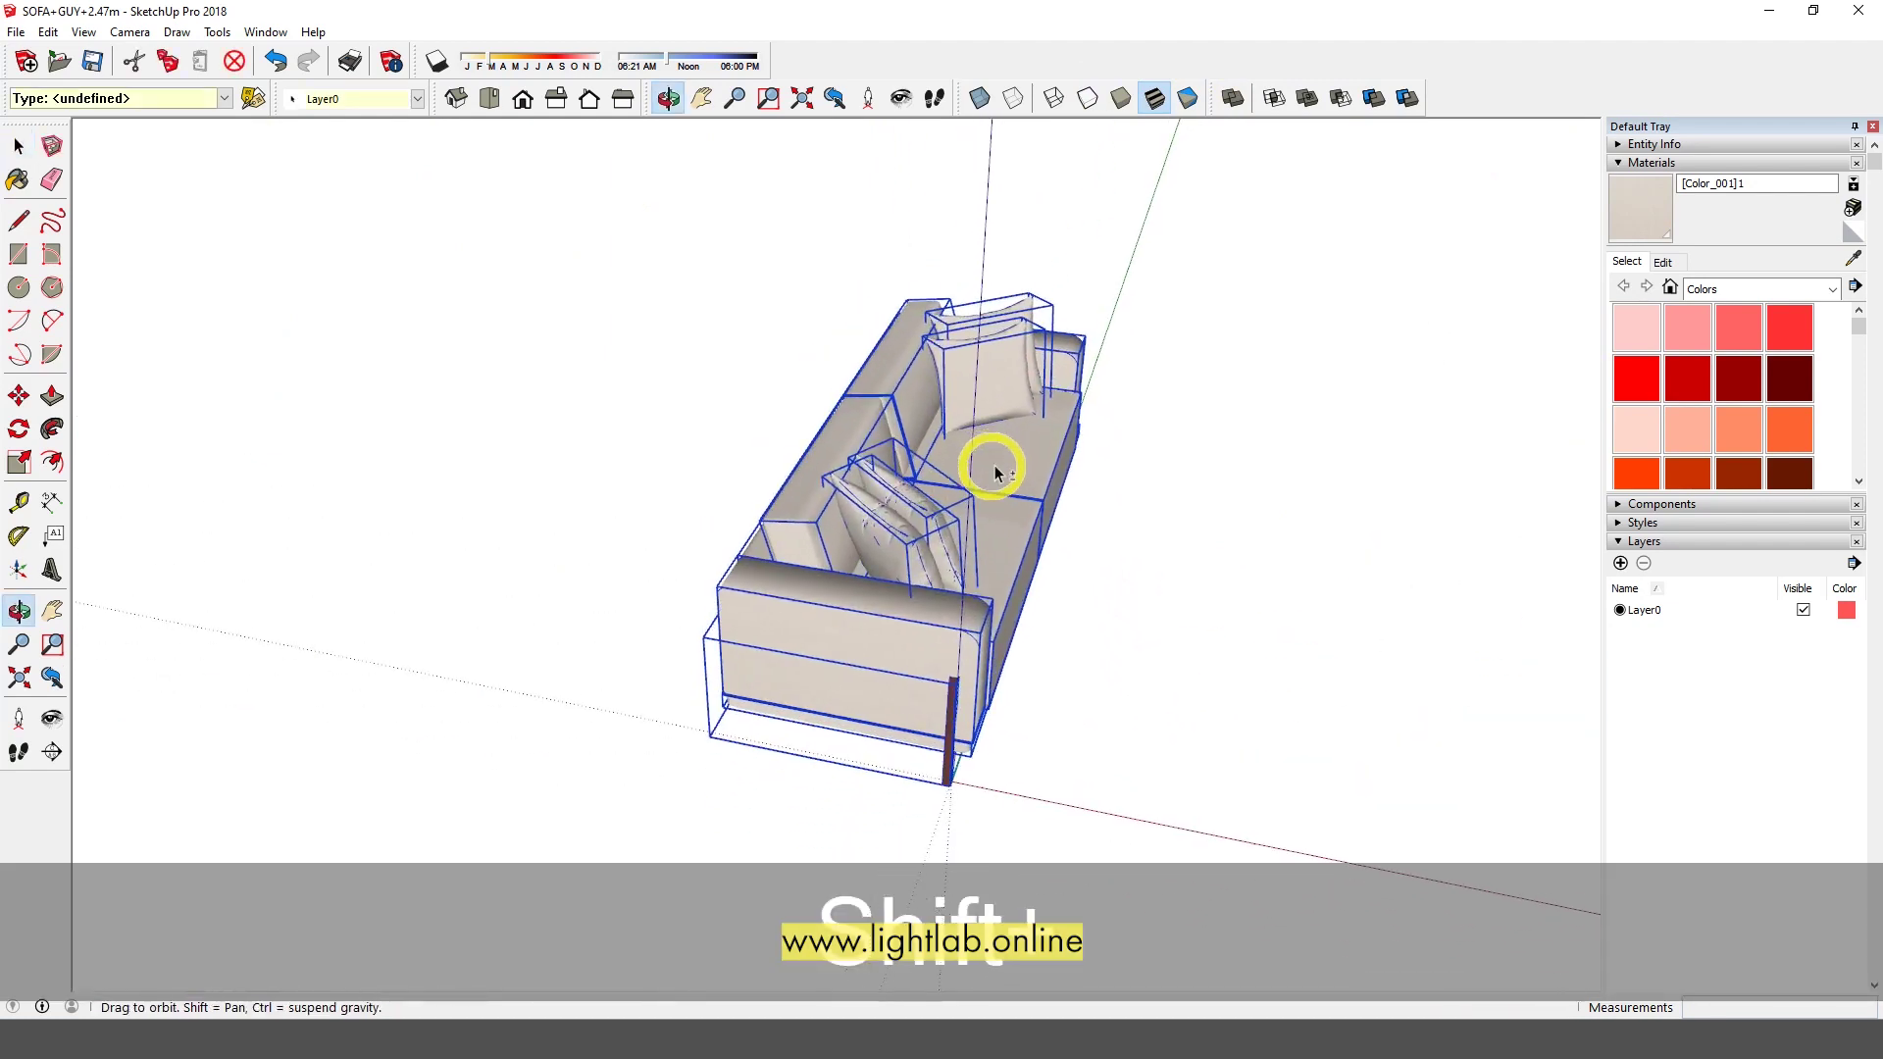
# Start a 3D model export as a 3DS file and browse to the Model folder on the desktop
pyautogui.click(16, 32)
pyautogui.moveTo(98, 339)
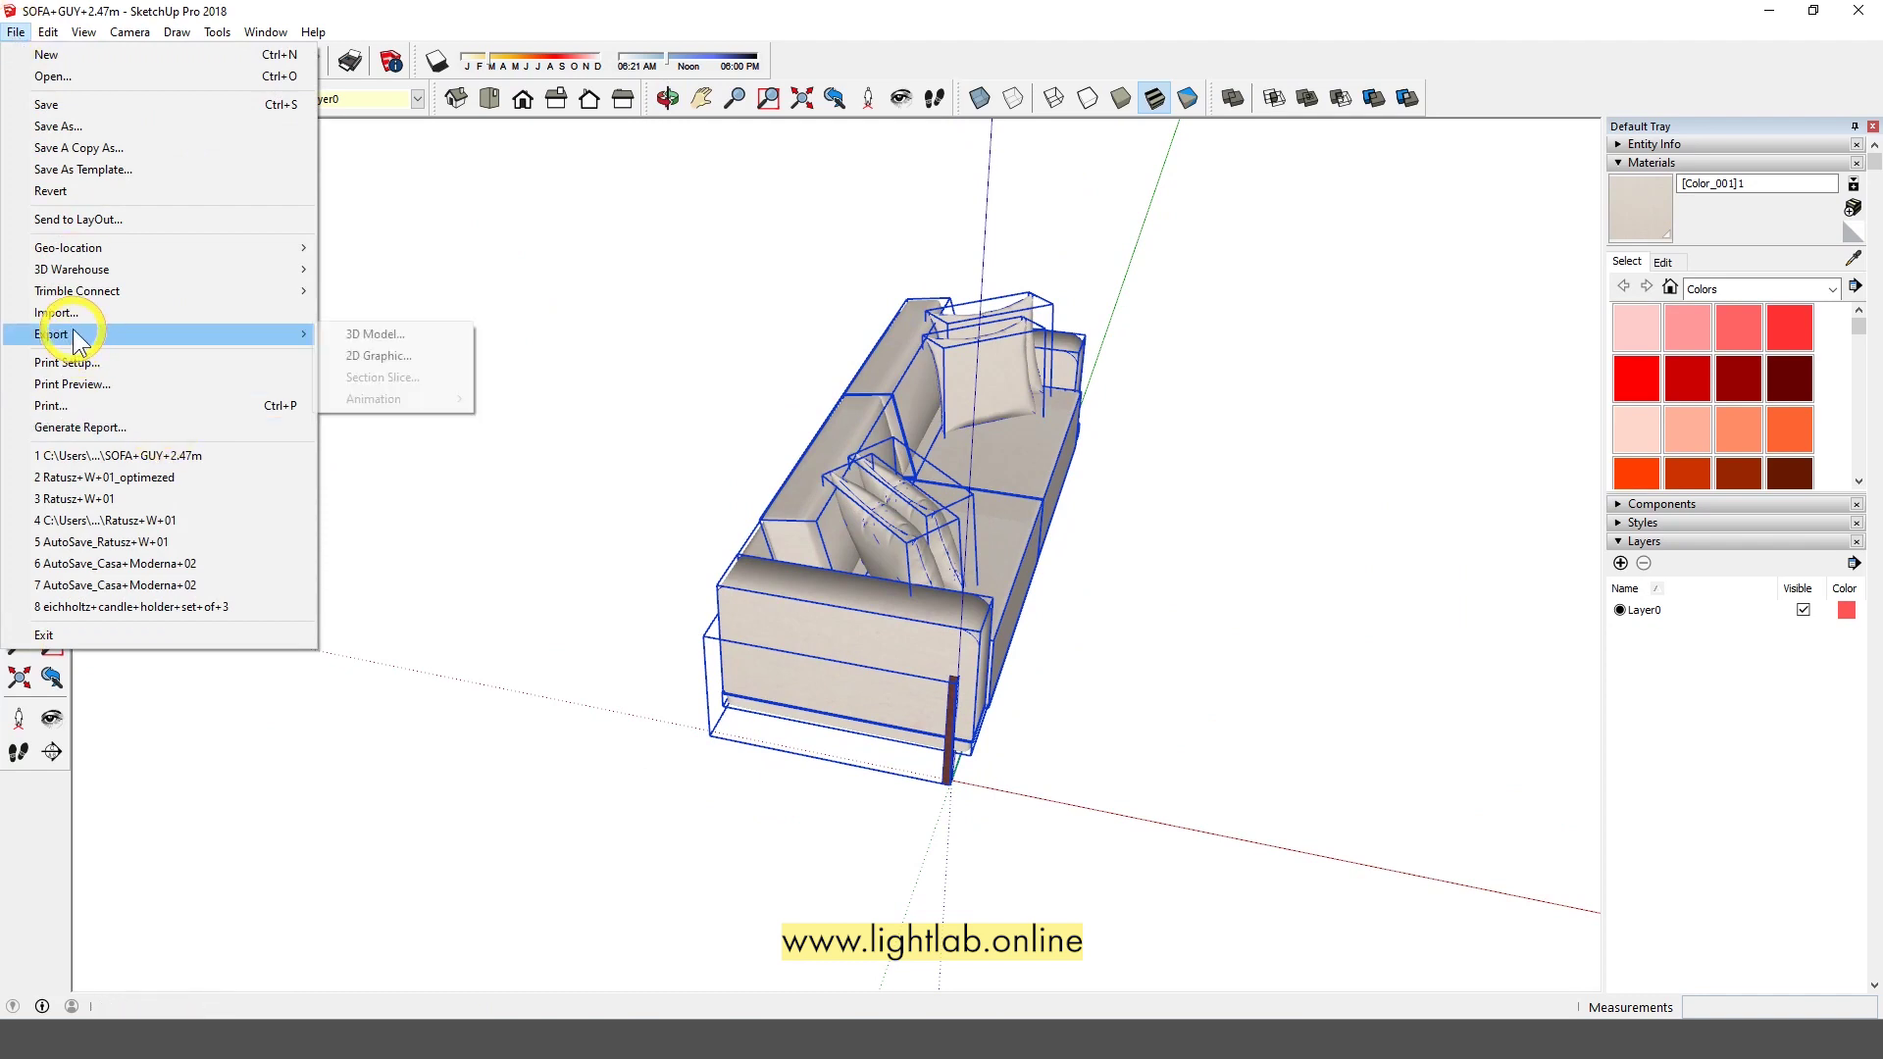
pyautogui.click(387, 334)
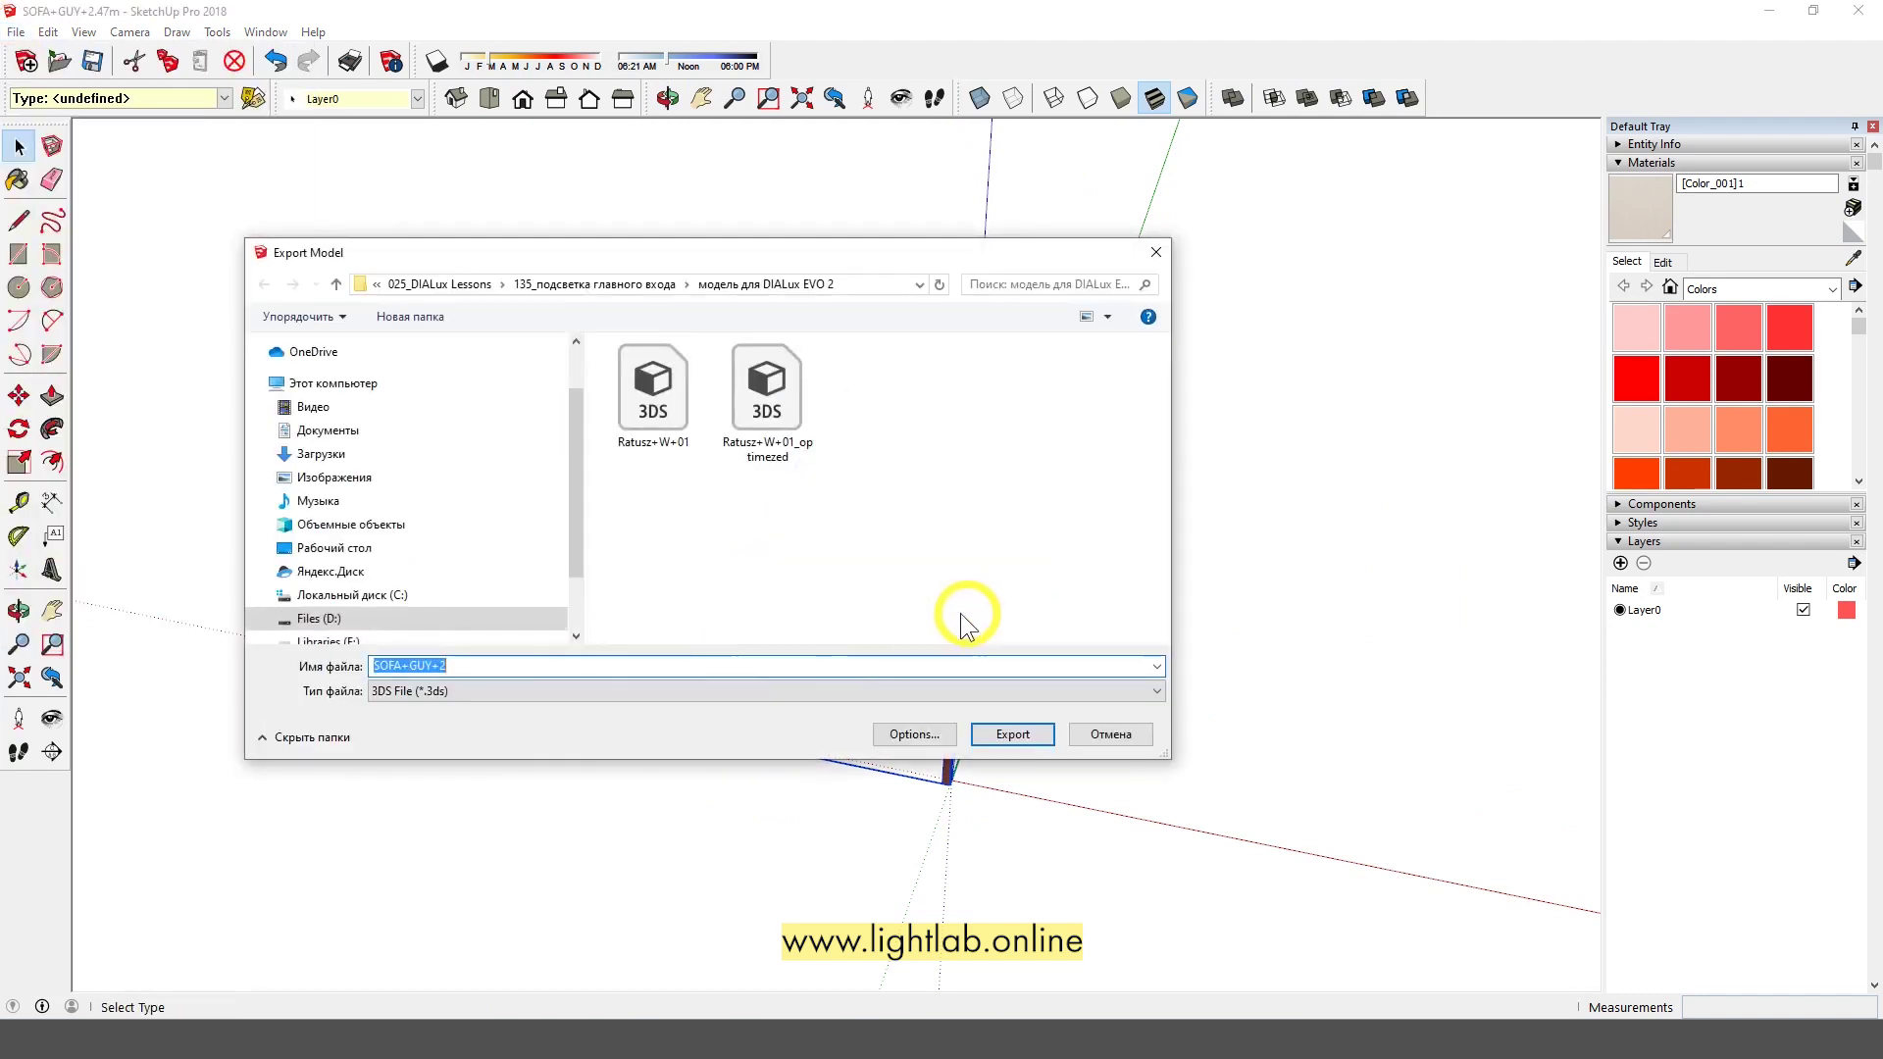
pyautogui.scroll(10, 563, 509)
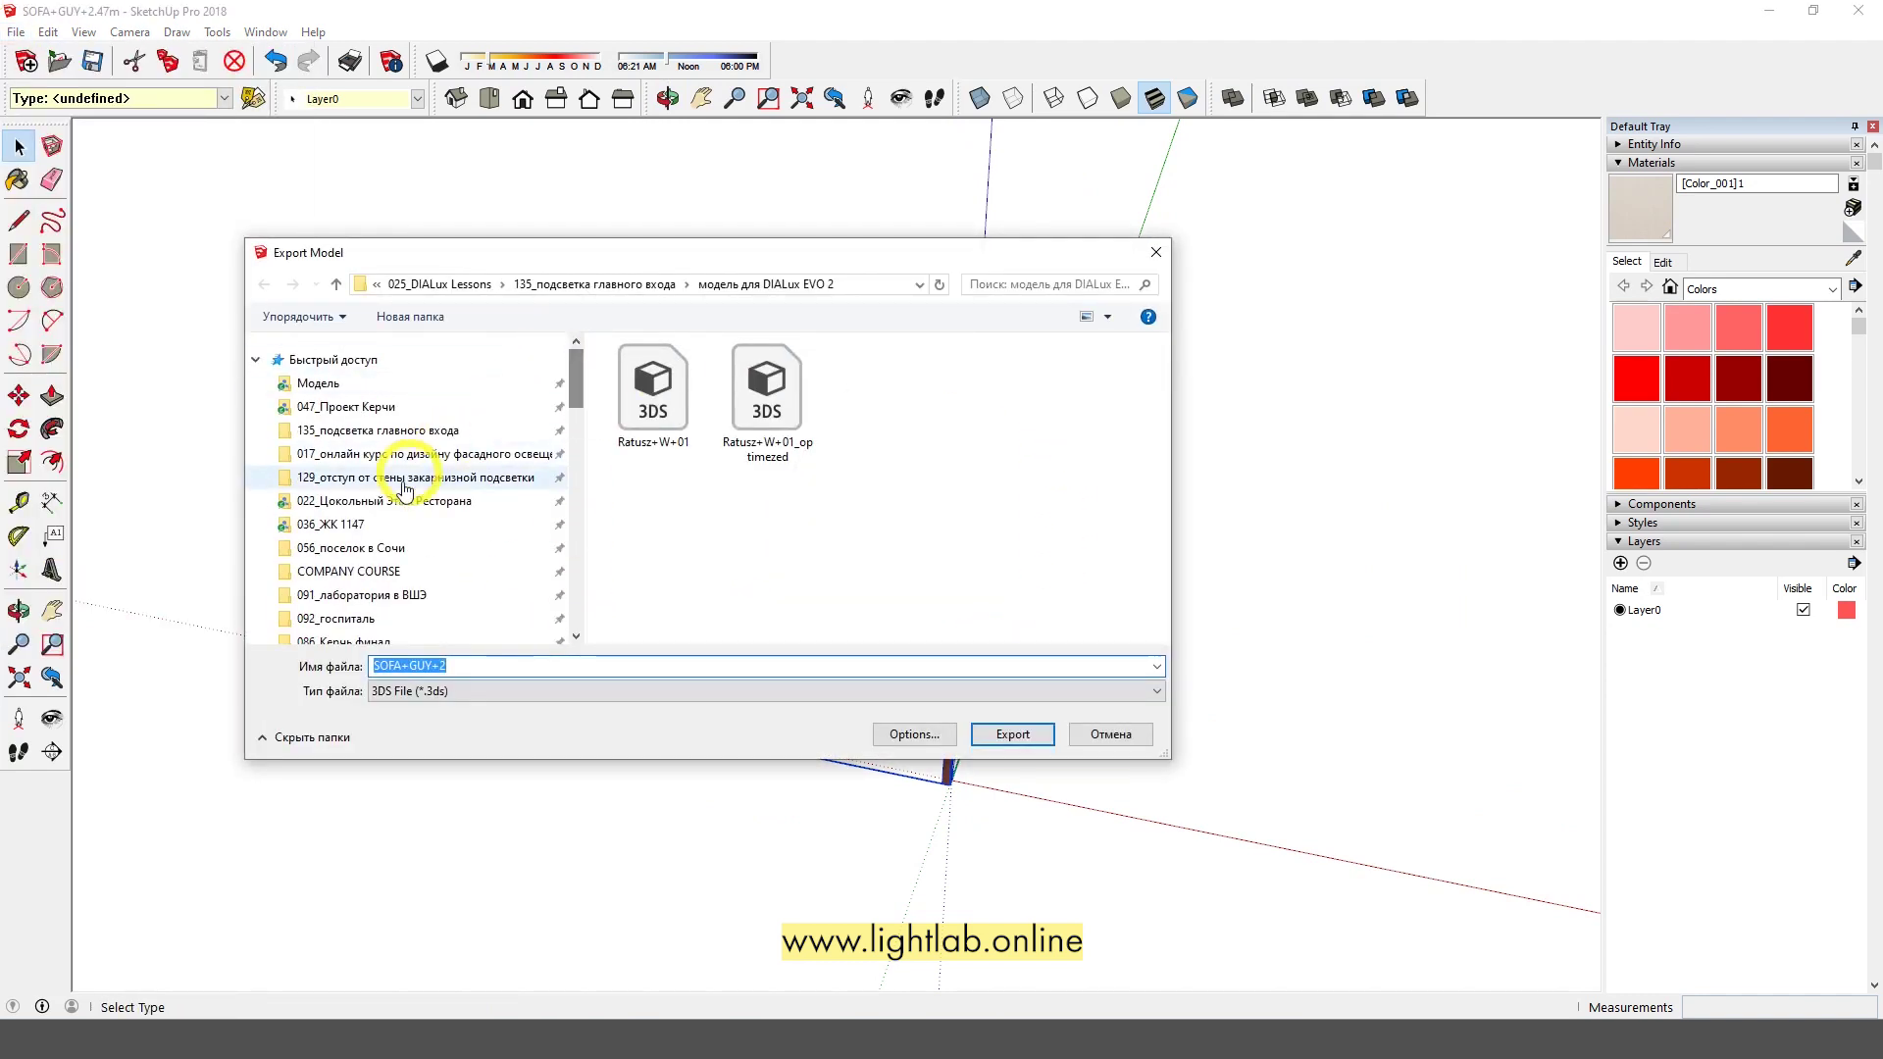
pyautogui.scroll(-8, 381, 569)
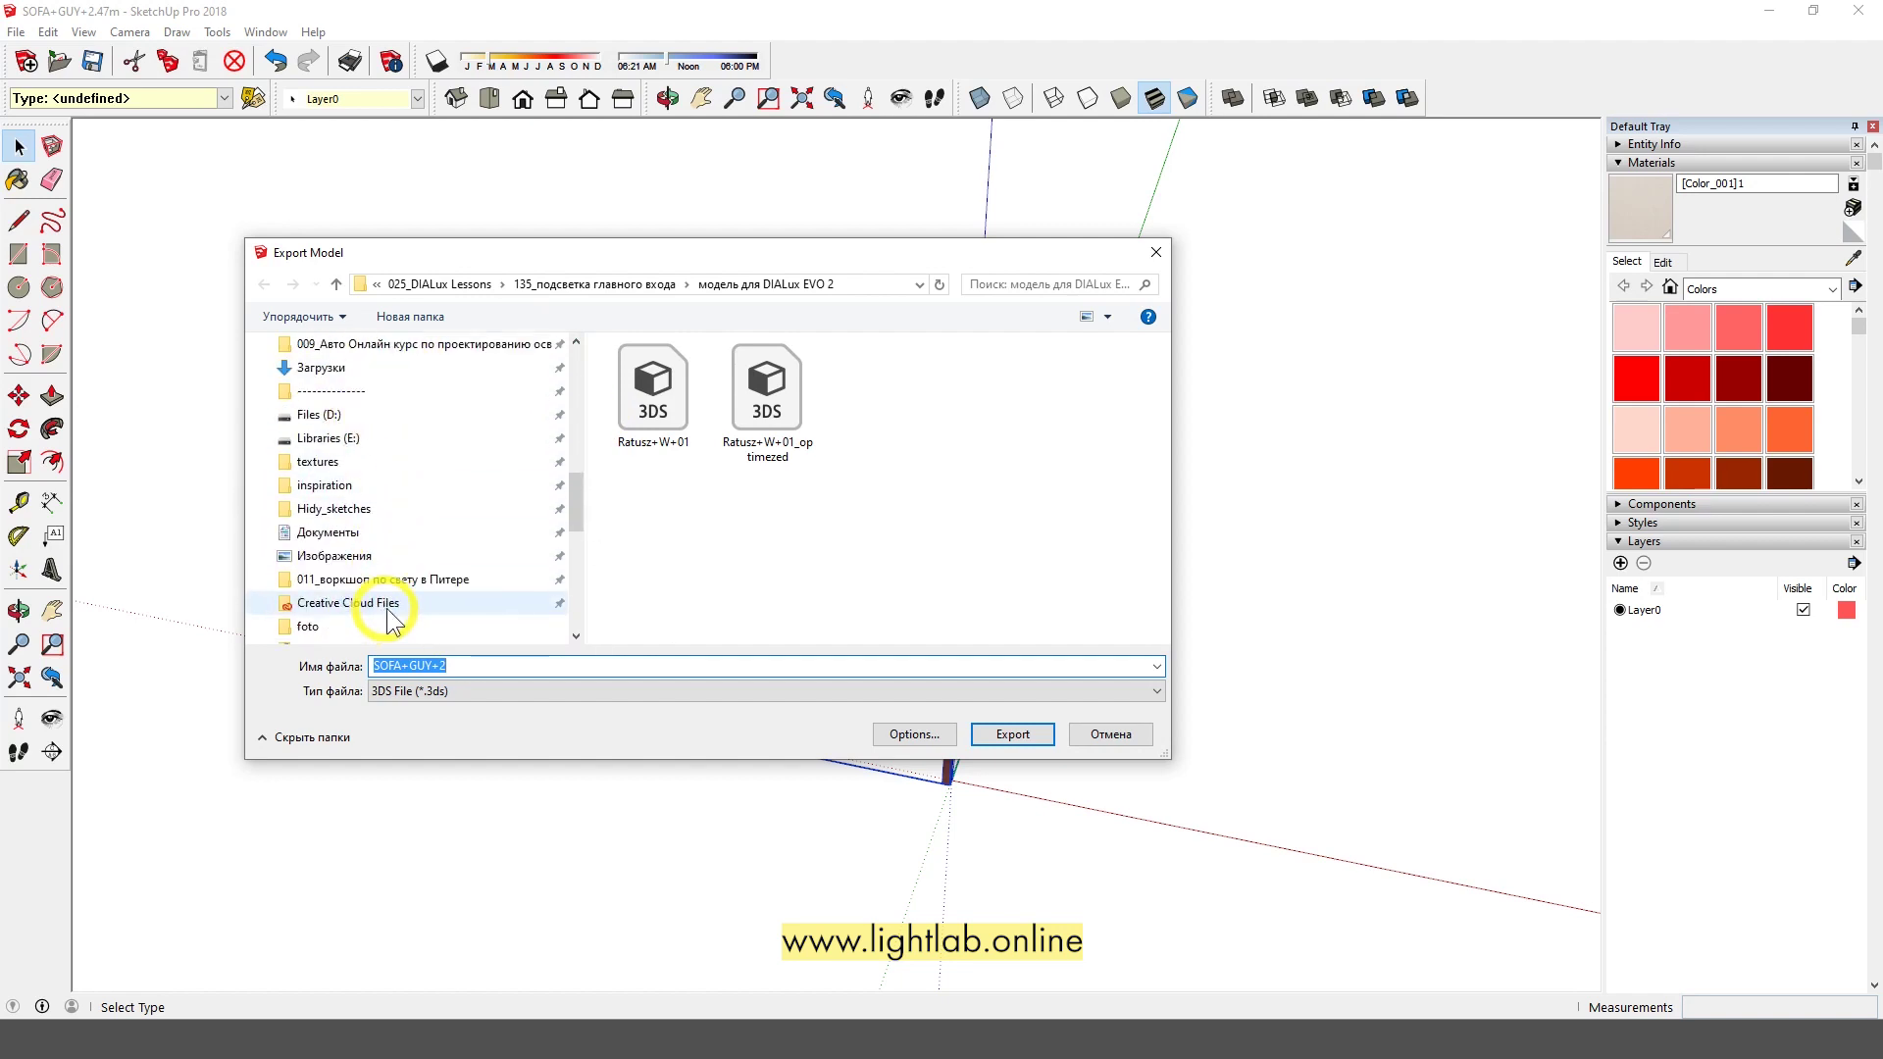
pyautogui.scroll(-10, 368, 526)
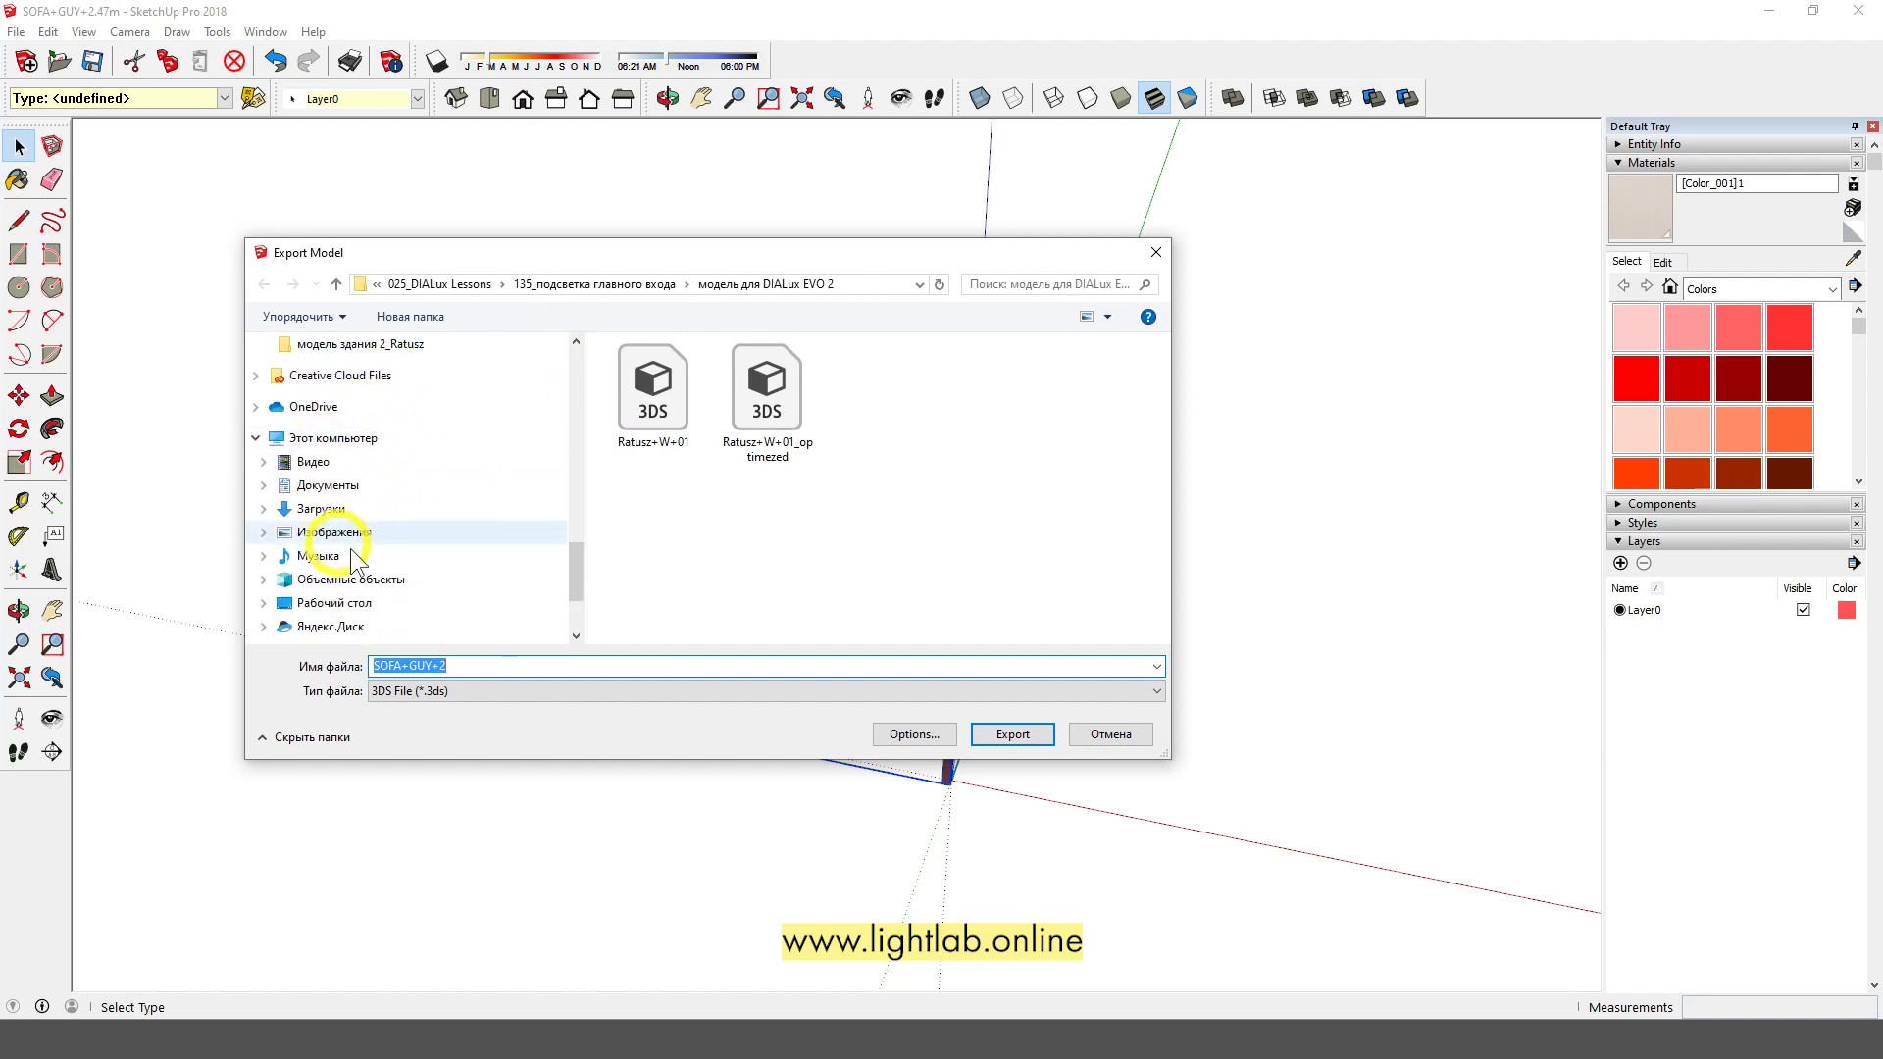
pyautogui.click(348, 603)
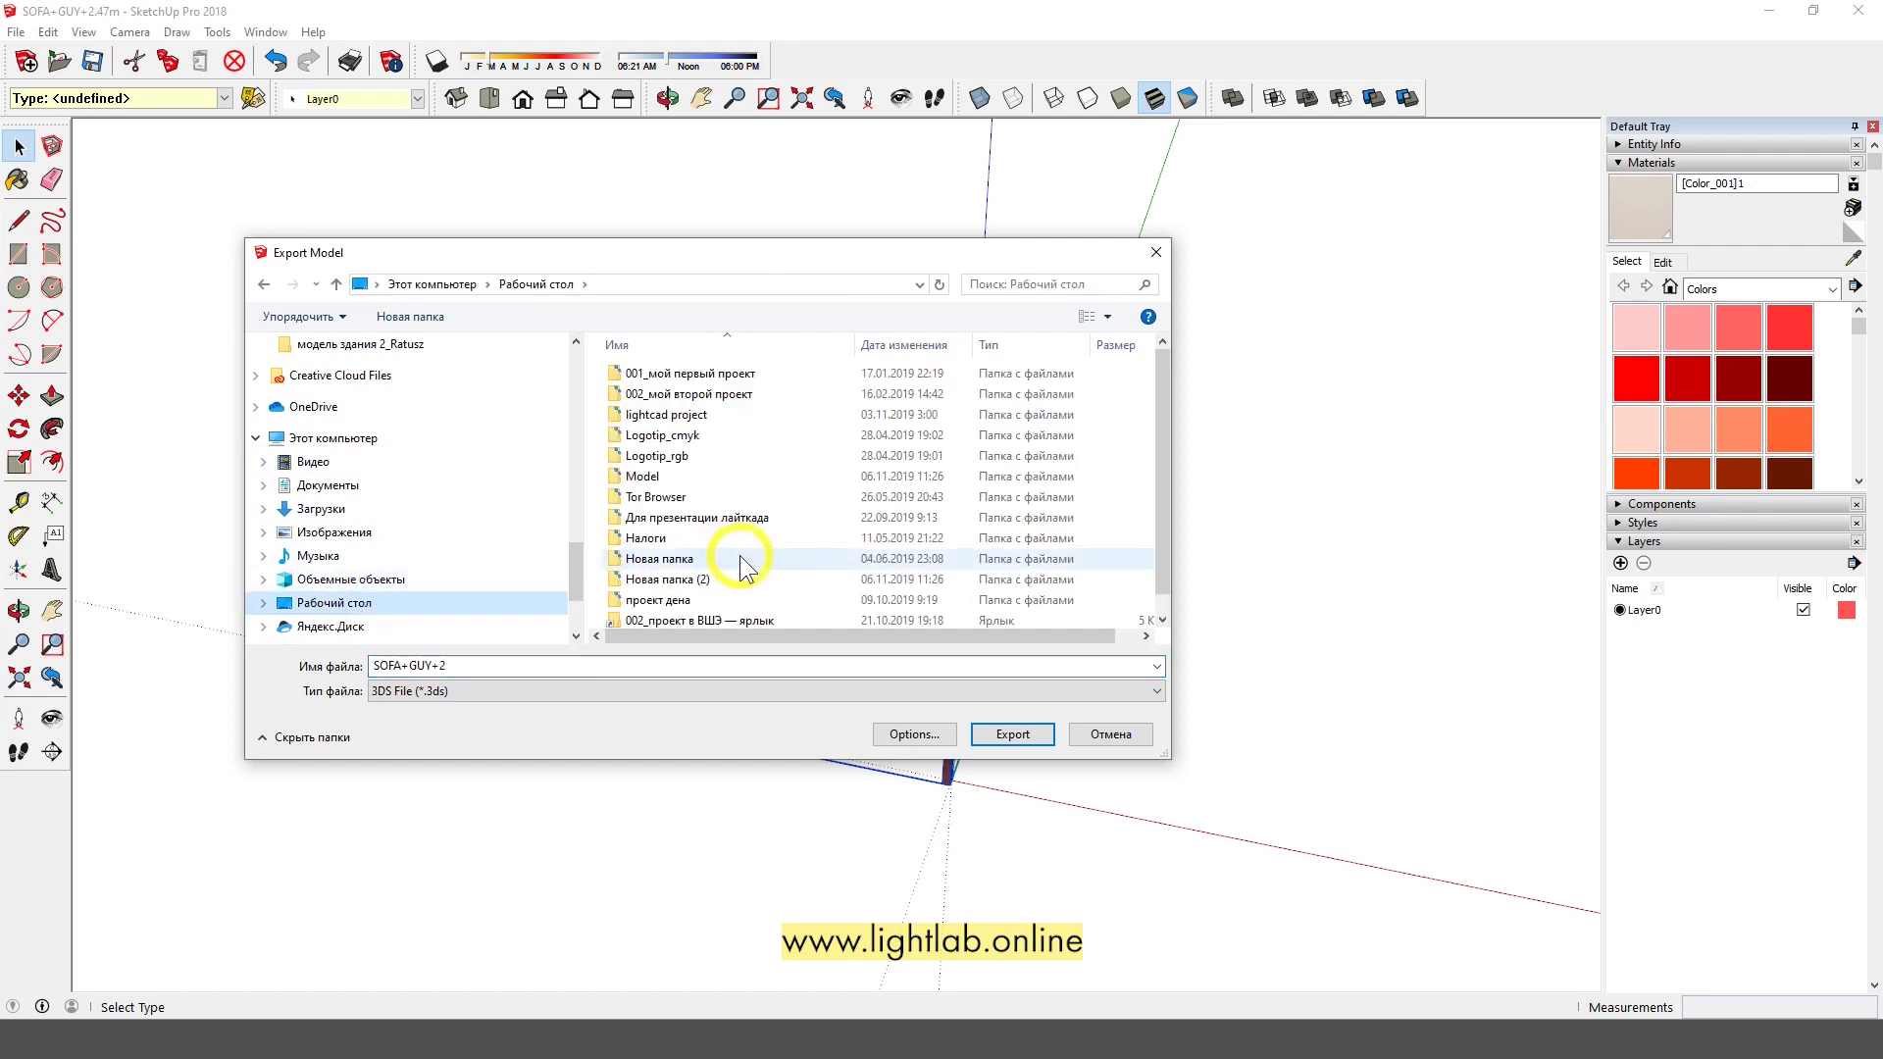
pyautogui.doubleClick(636, 457)
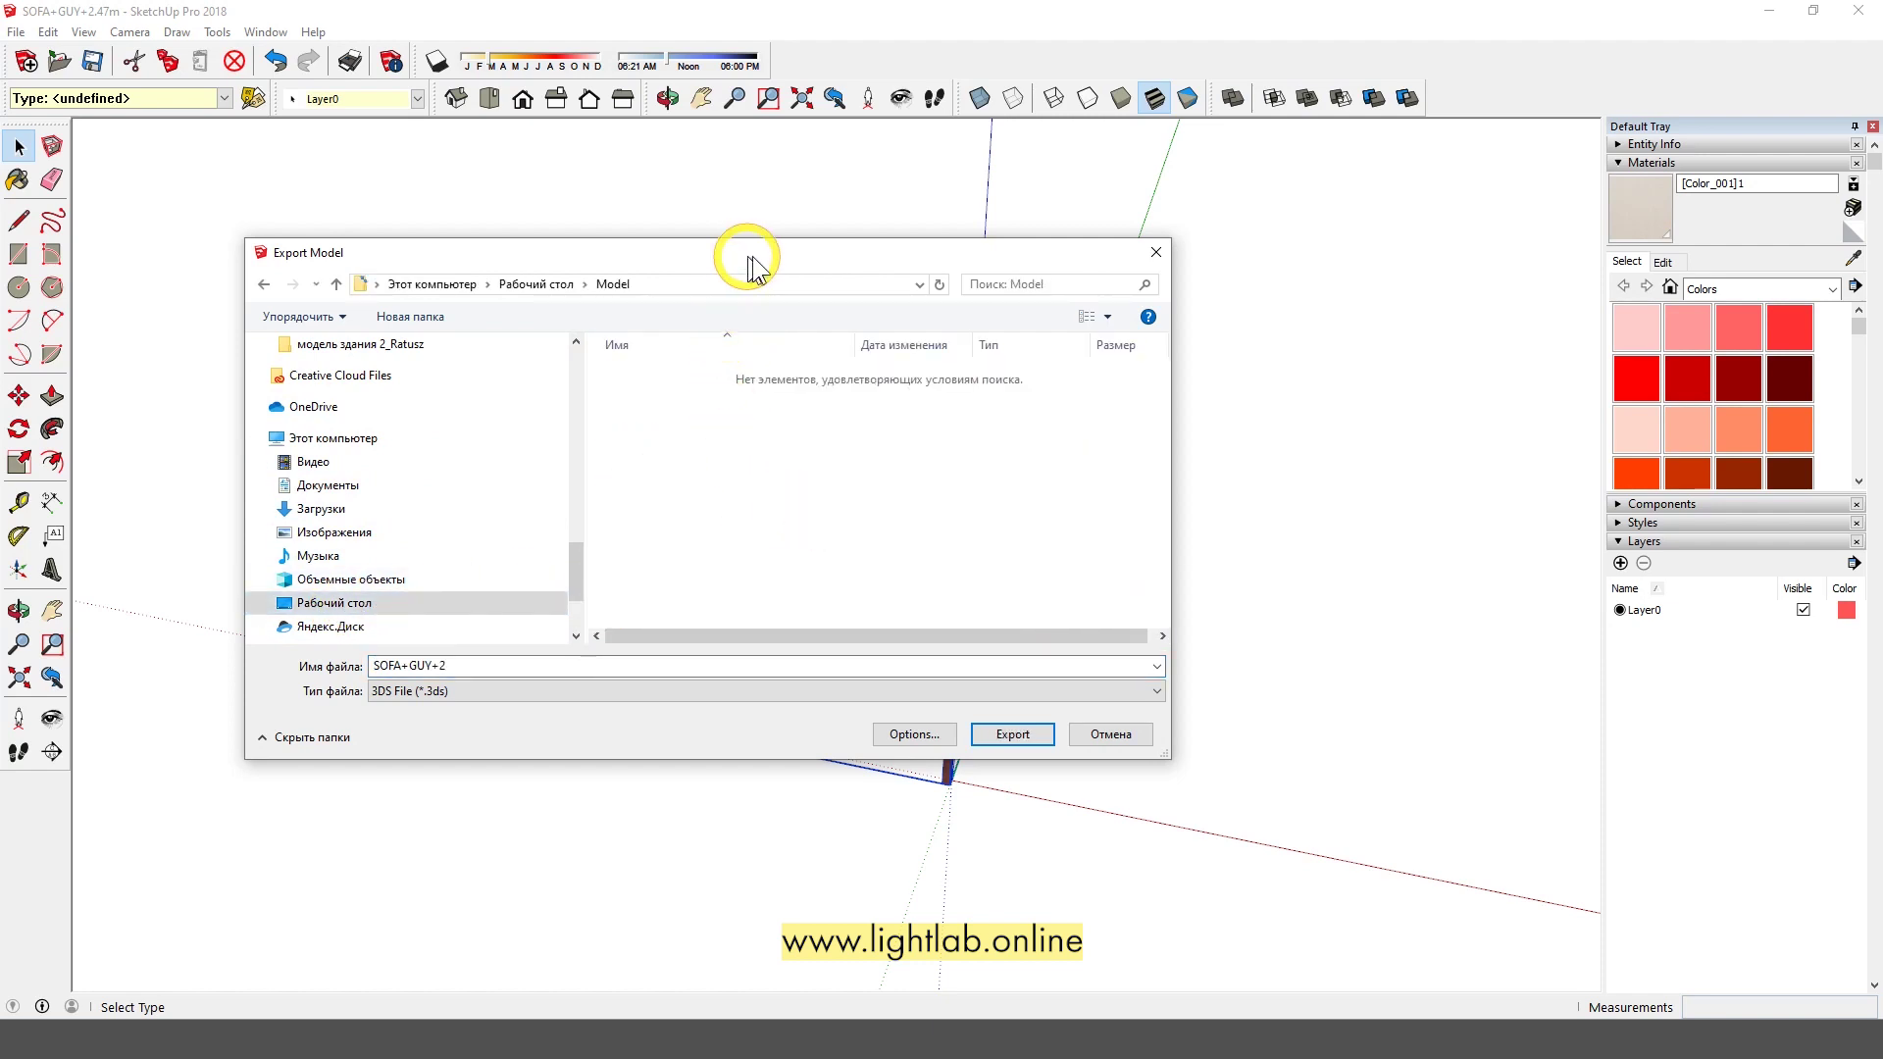
pyautogui.moveTo(751, 256); pyautogui.dragTo(828, 232)
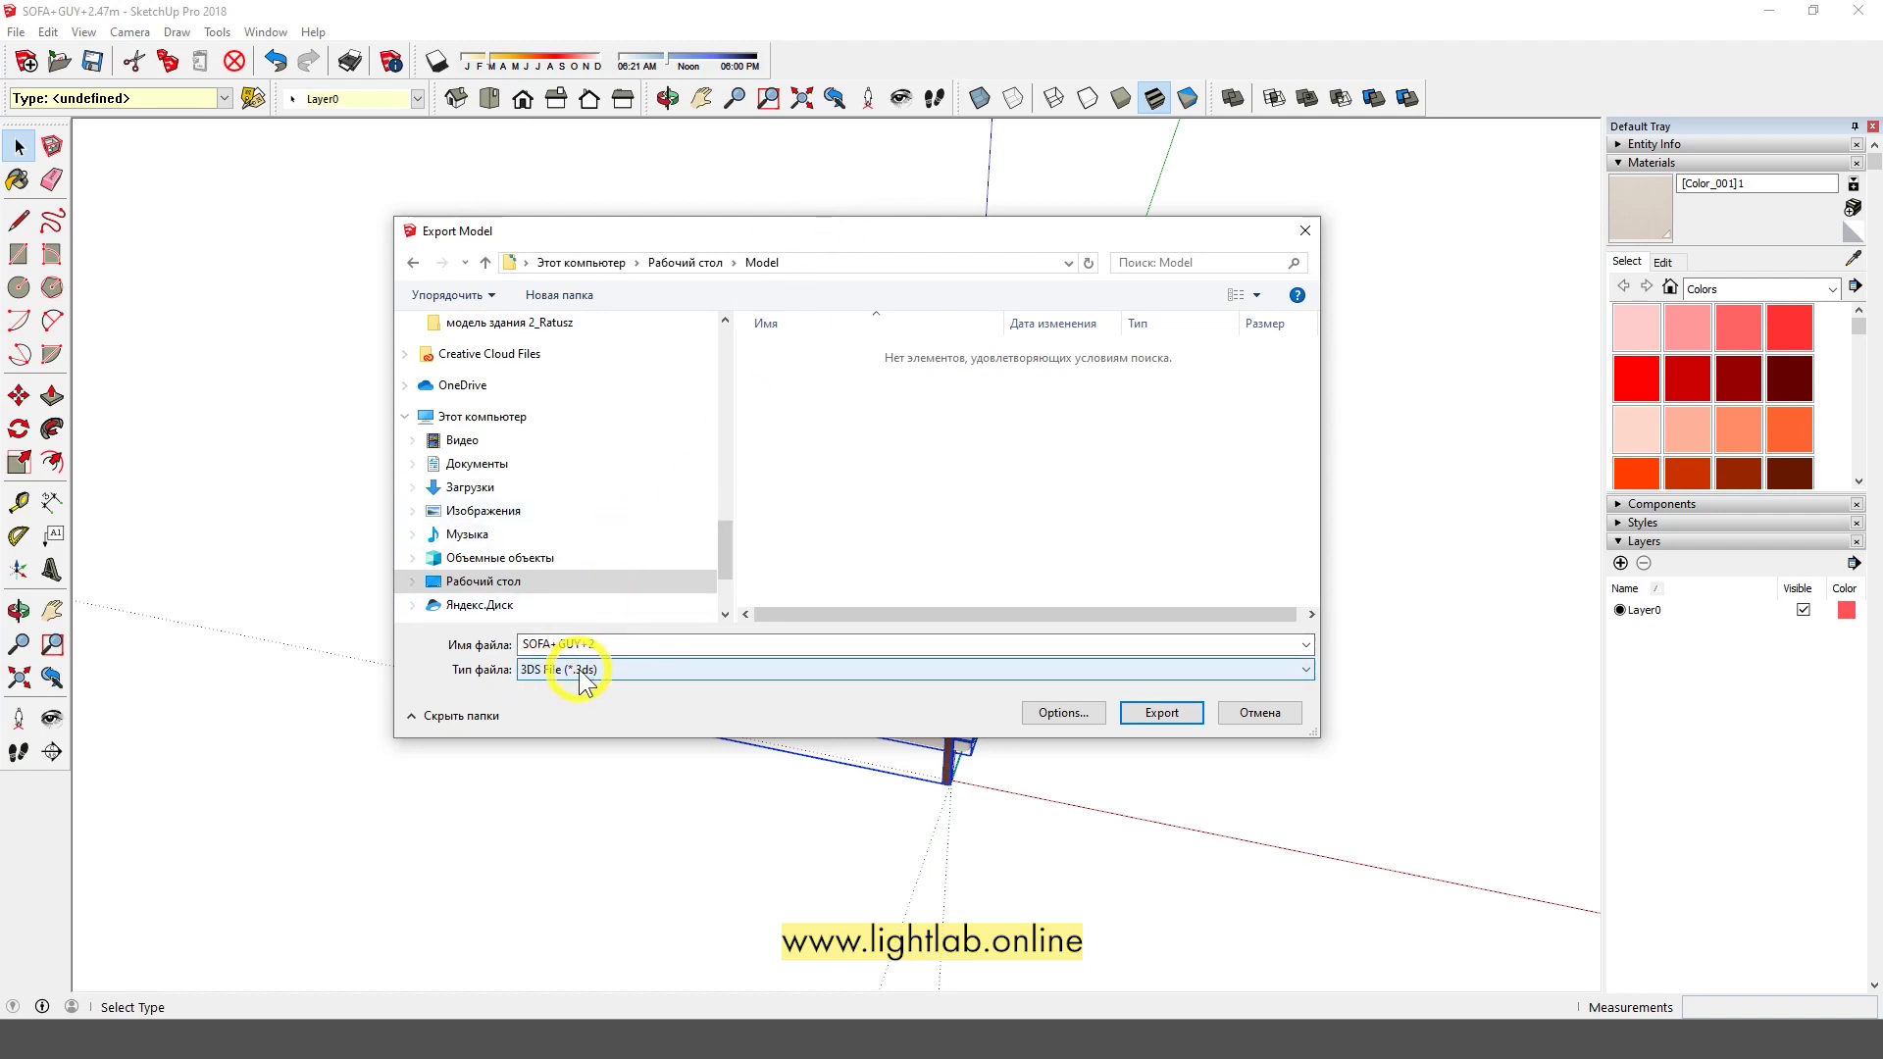
pyautogui.moveTo(681, 232); pyautogui.dragTo(713, 183)
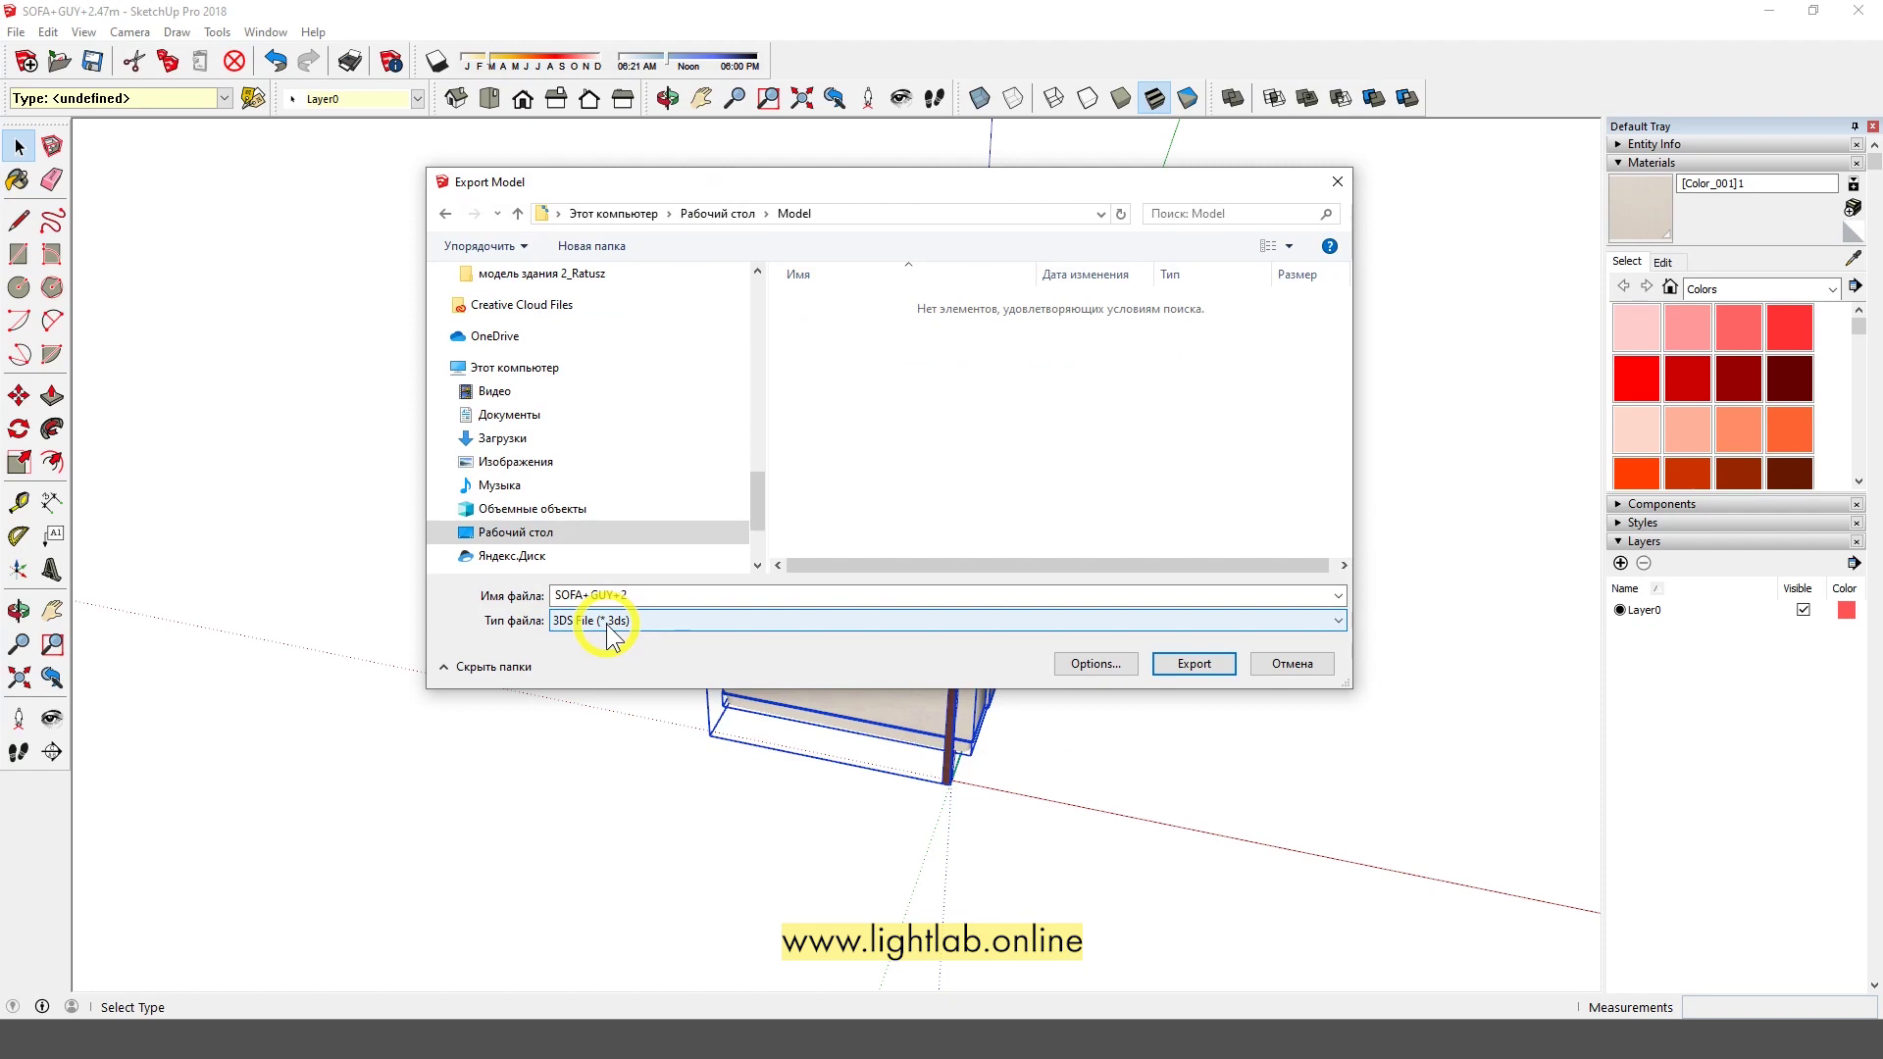
pyautogui.moveTo(782, 179); pyautogui.dragTo(757, 186)
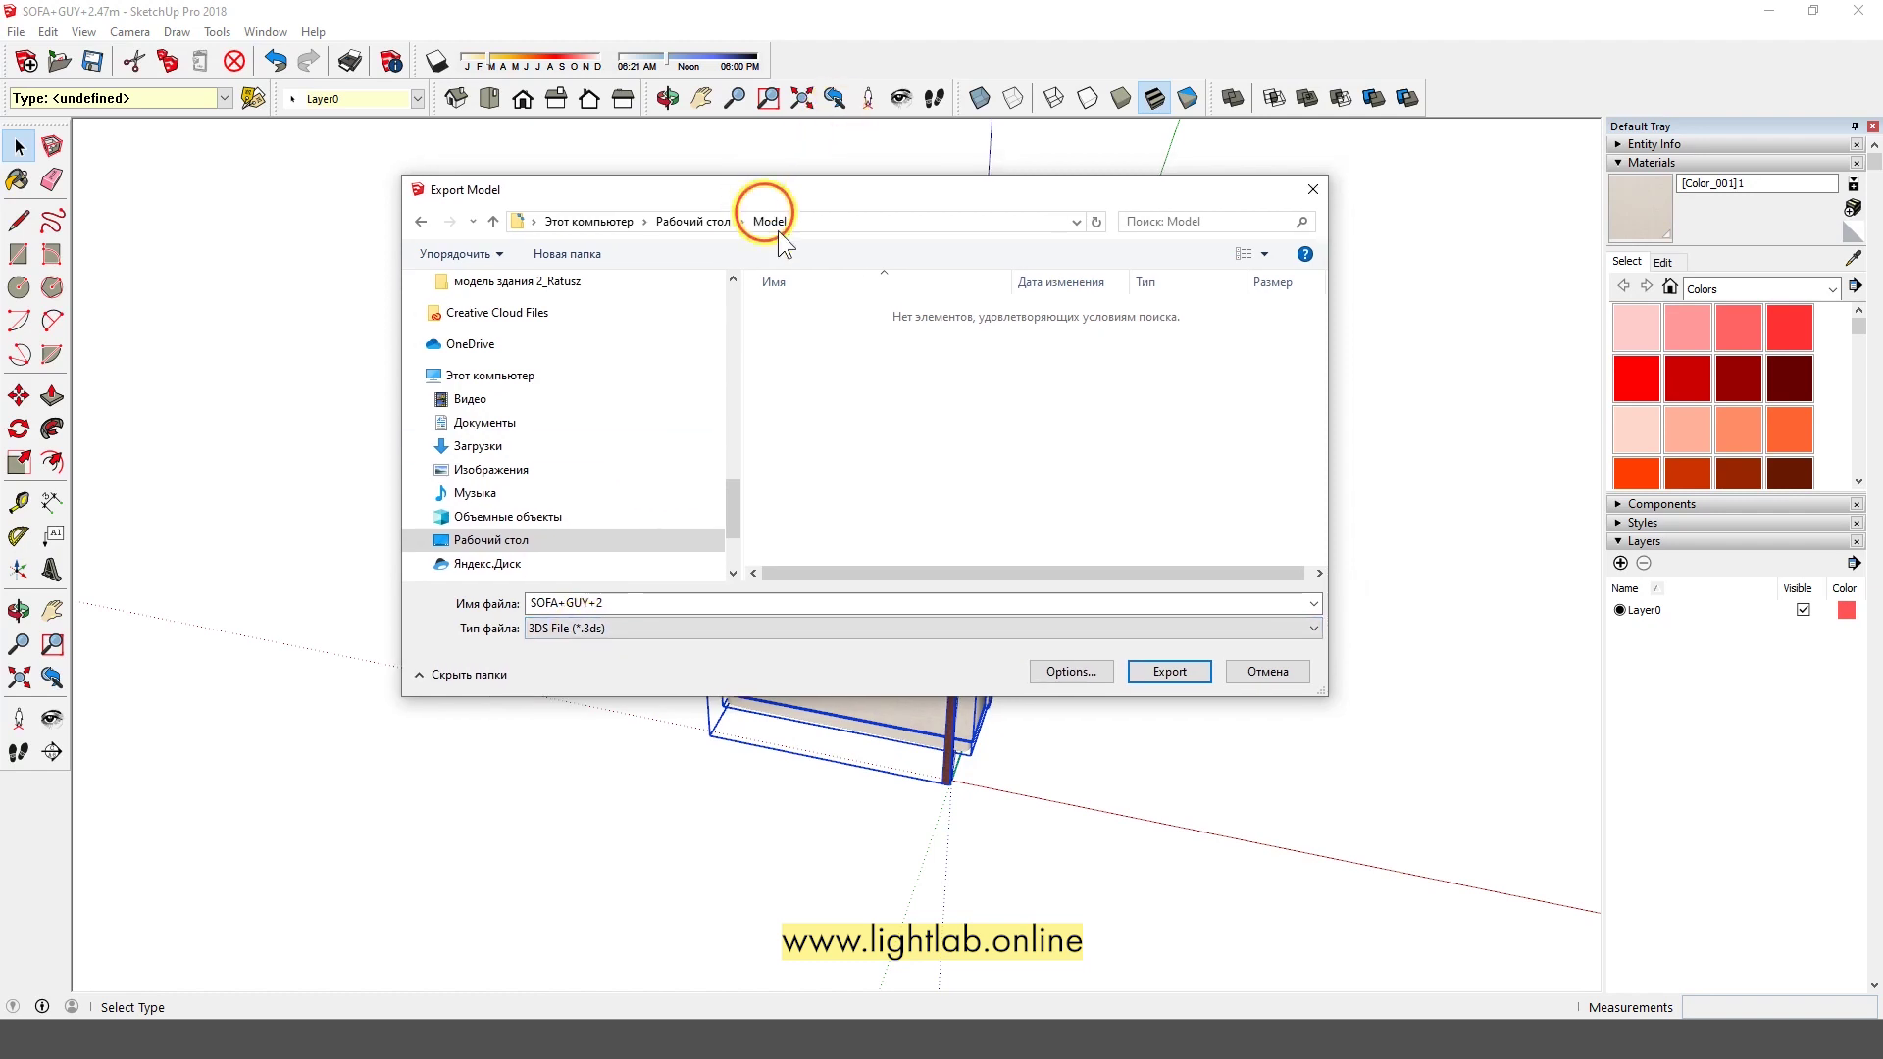
# Create a subfolder named model1 inside the Model folder and open it as the export location
pyautogui.click(579, 254)
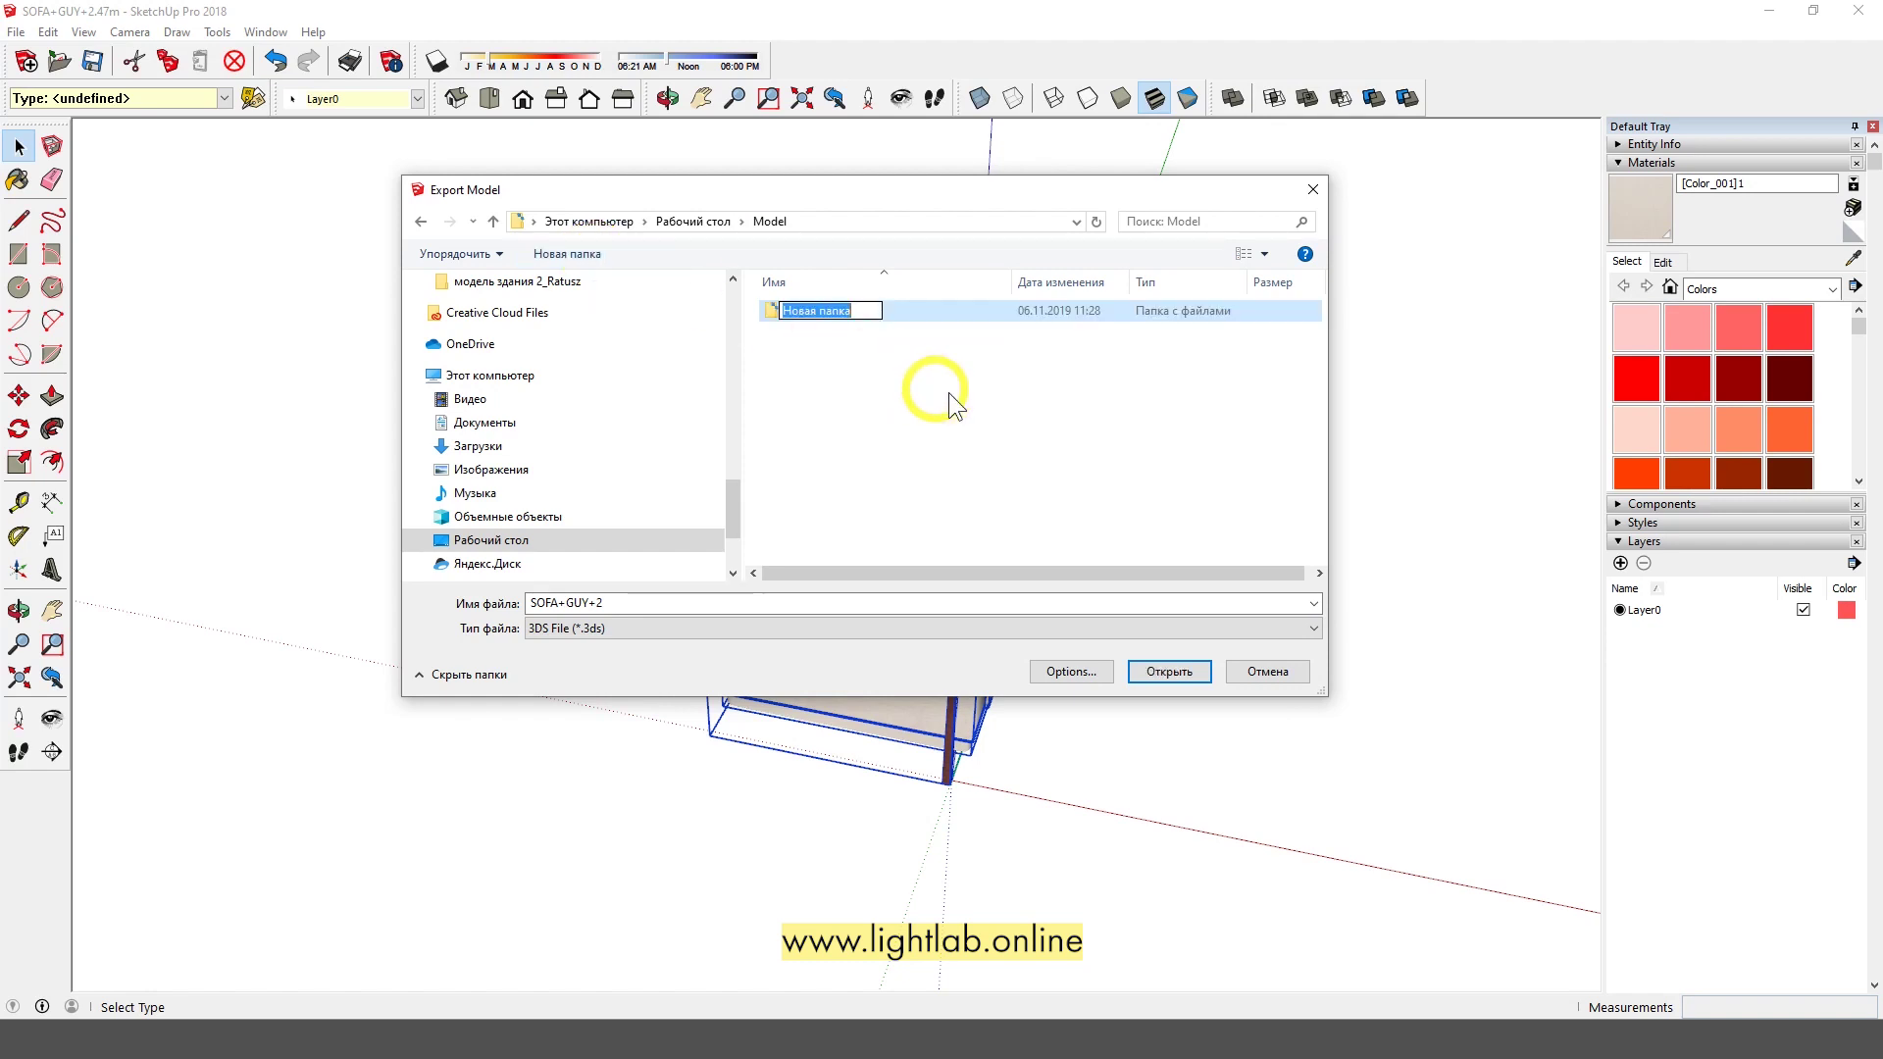
pyautogui.write('model')
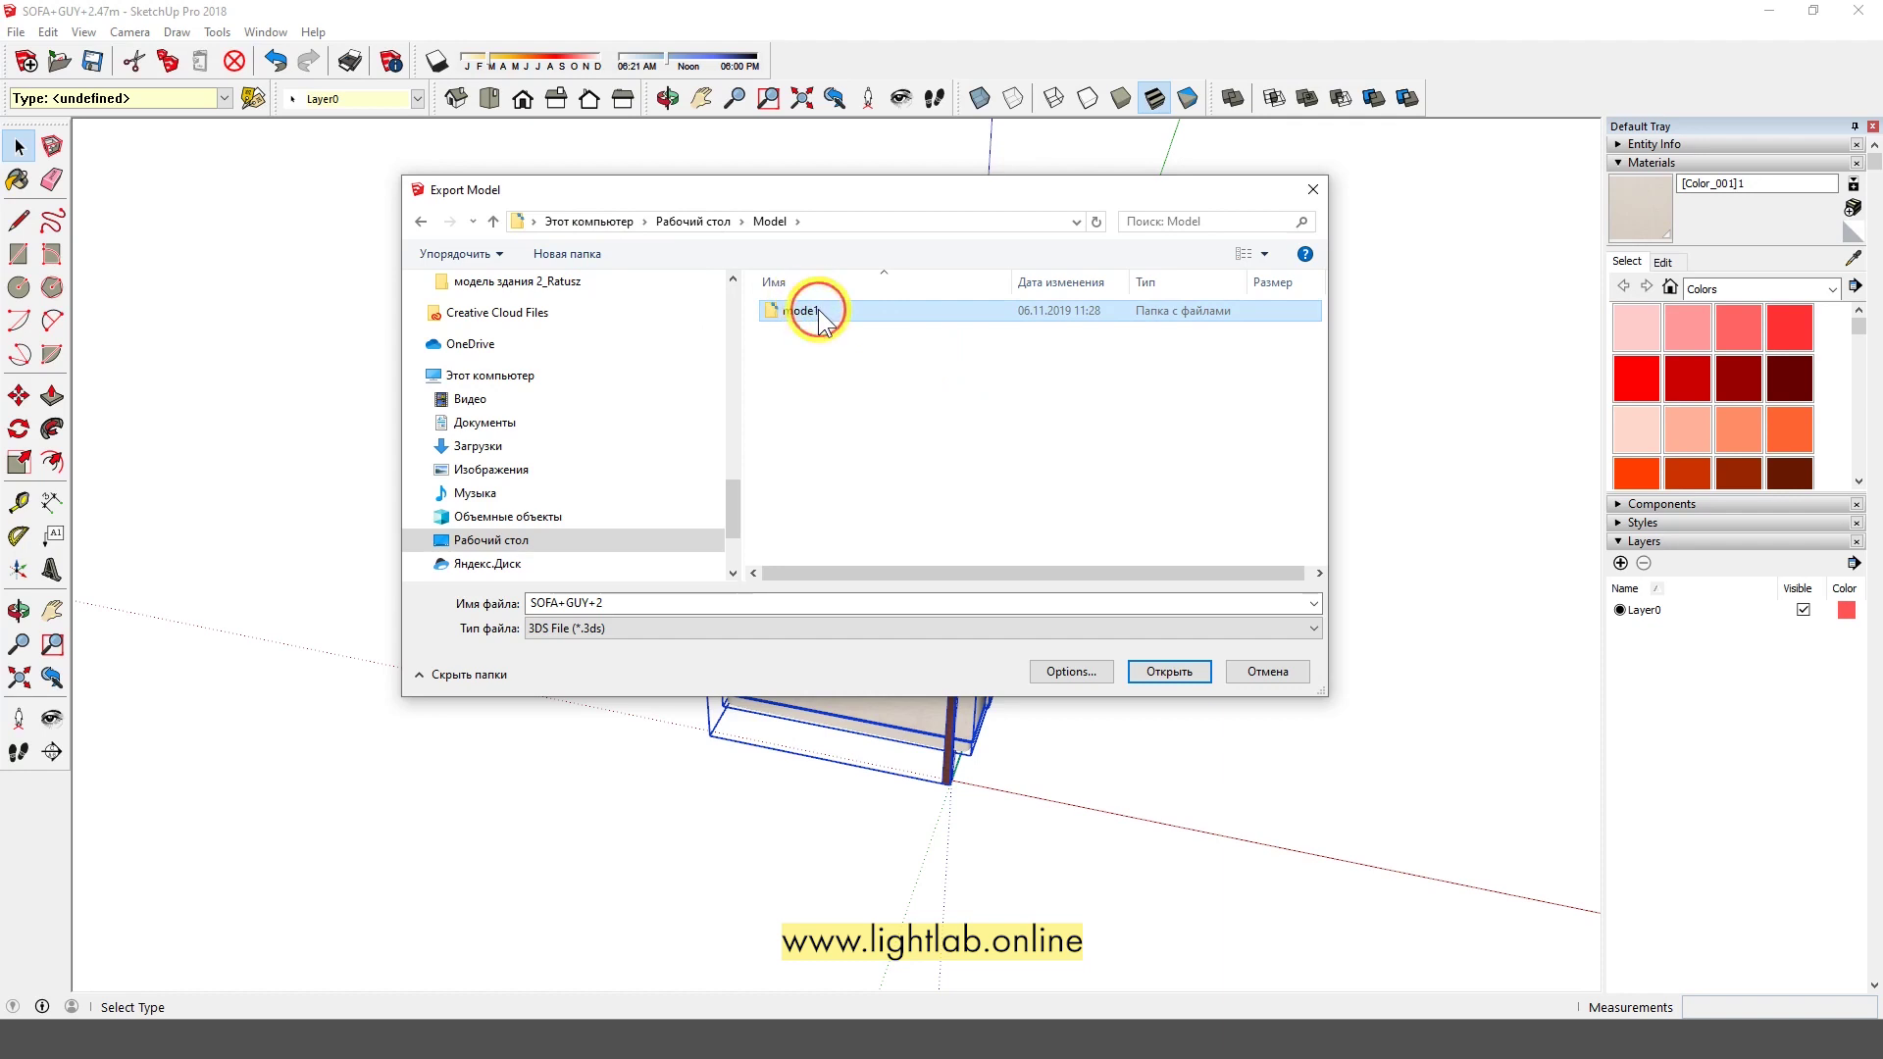
pyautogui.click(814, 313)
pyautogui.write('1')
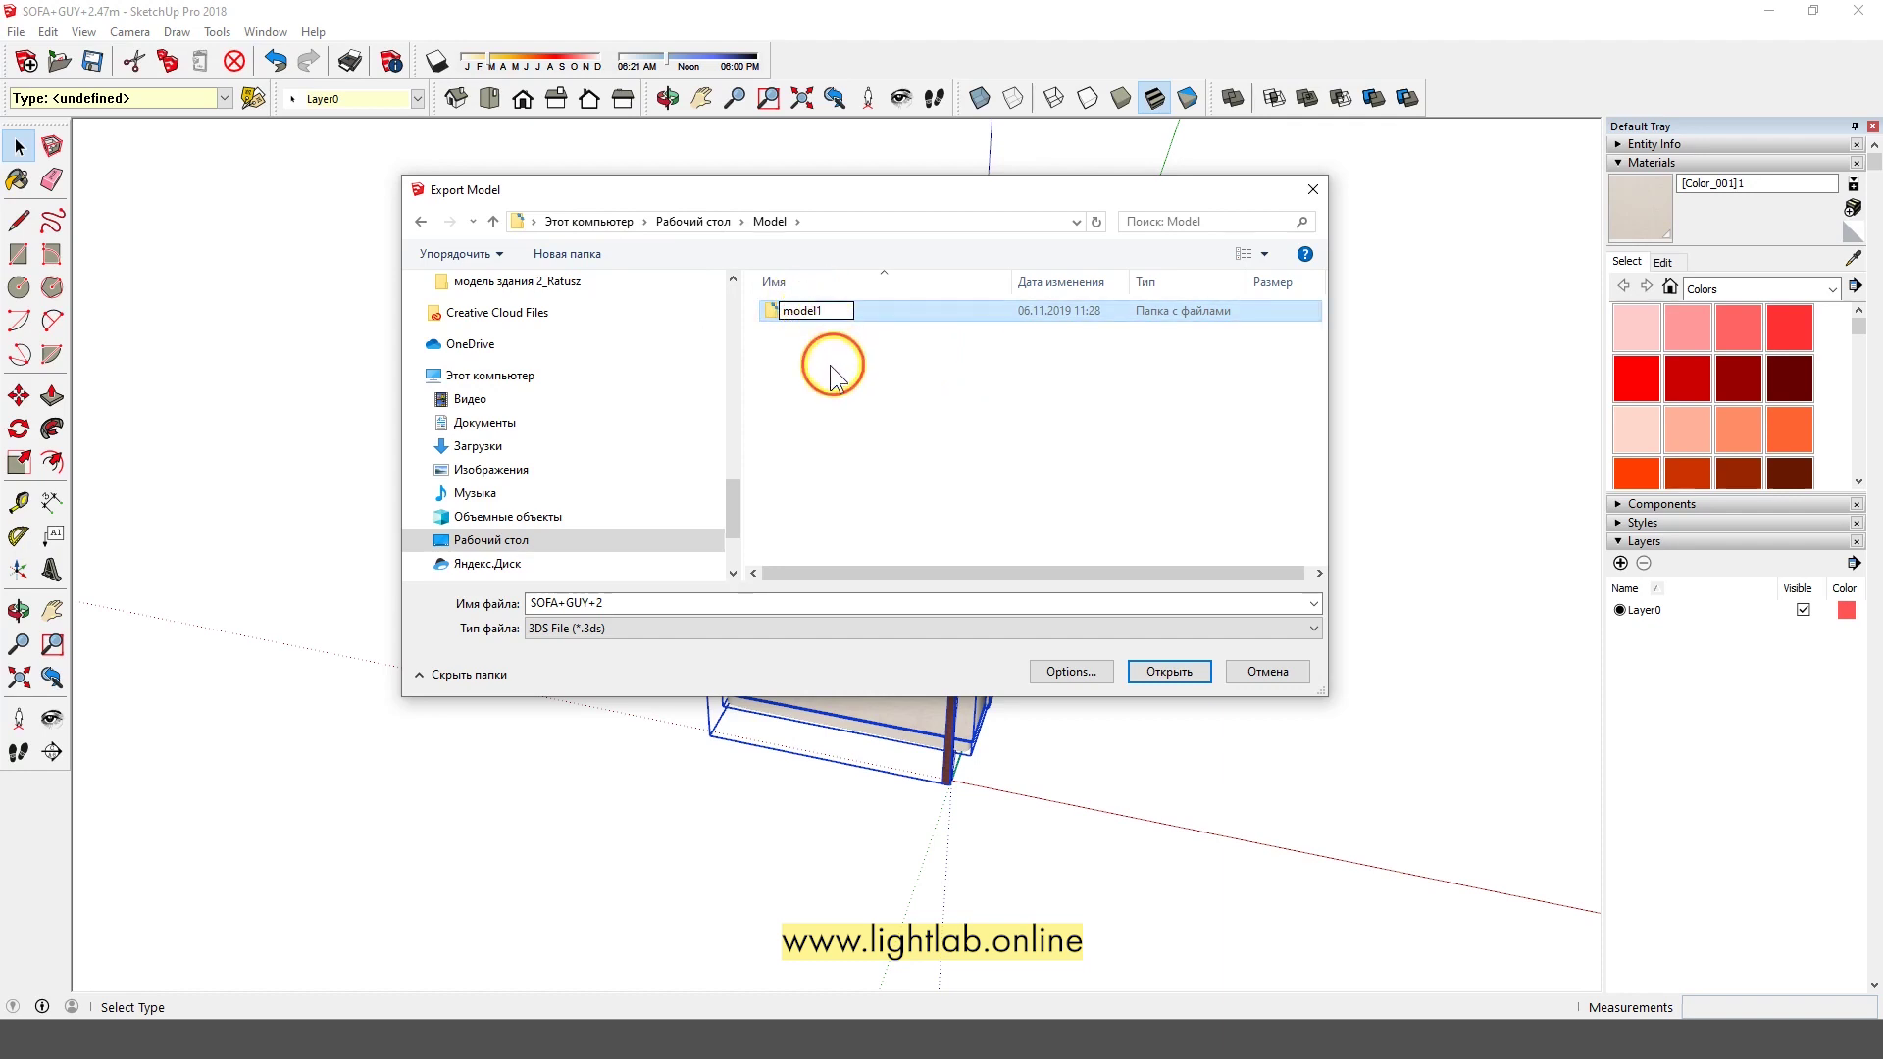
pyautogui.press('Return')
pyautogui.doubleClick(810, 312)
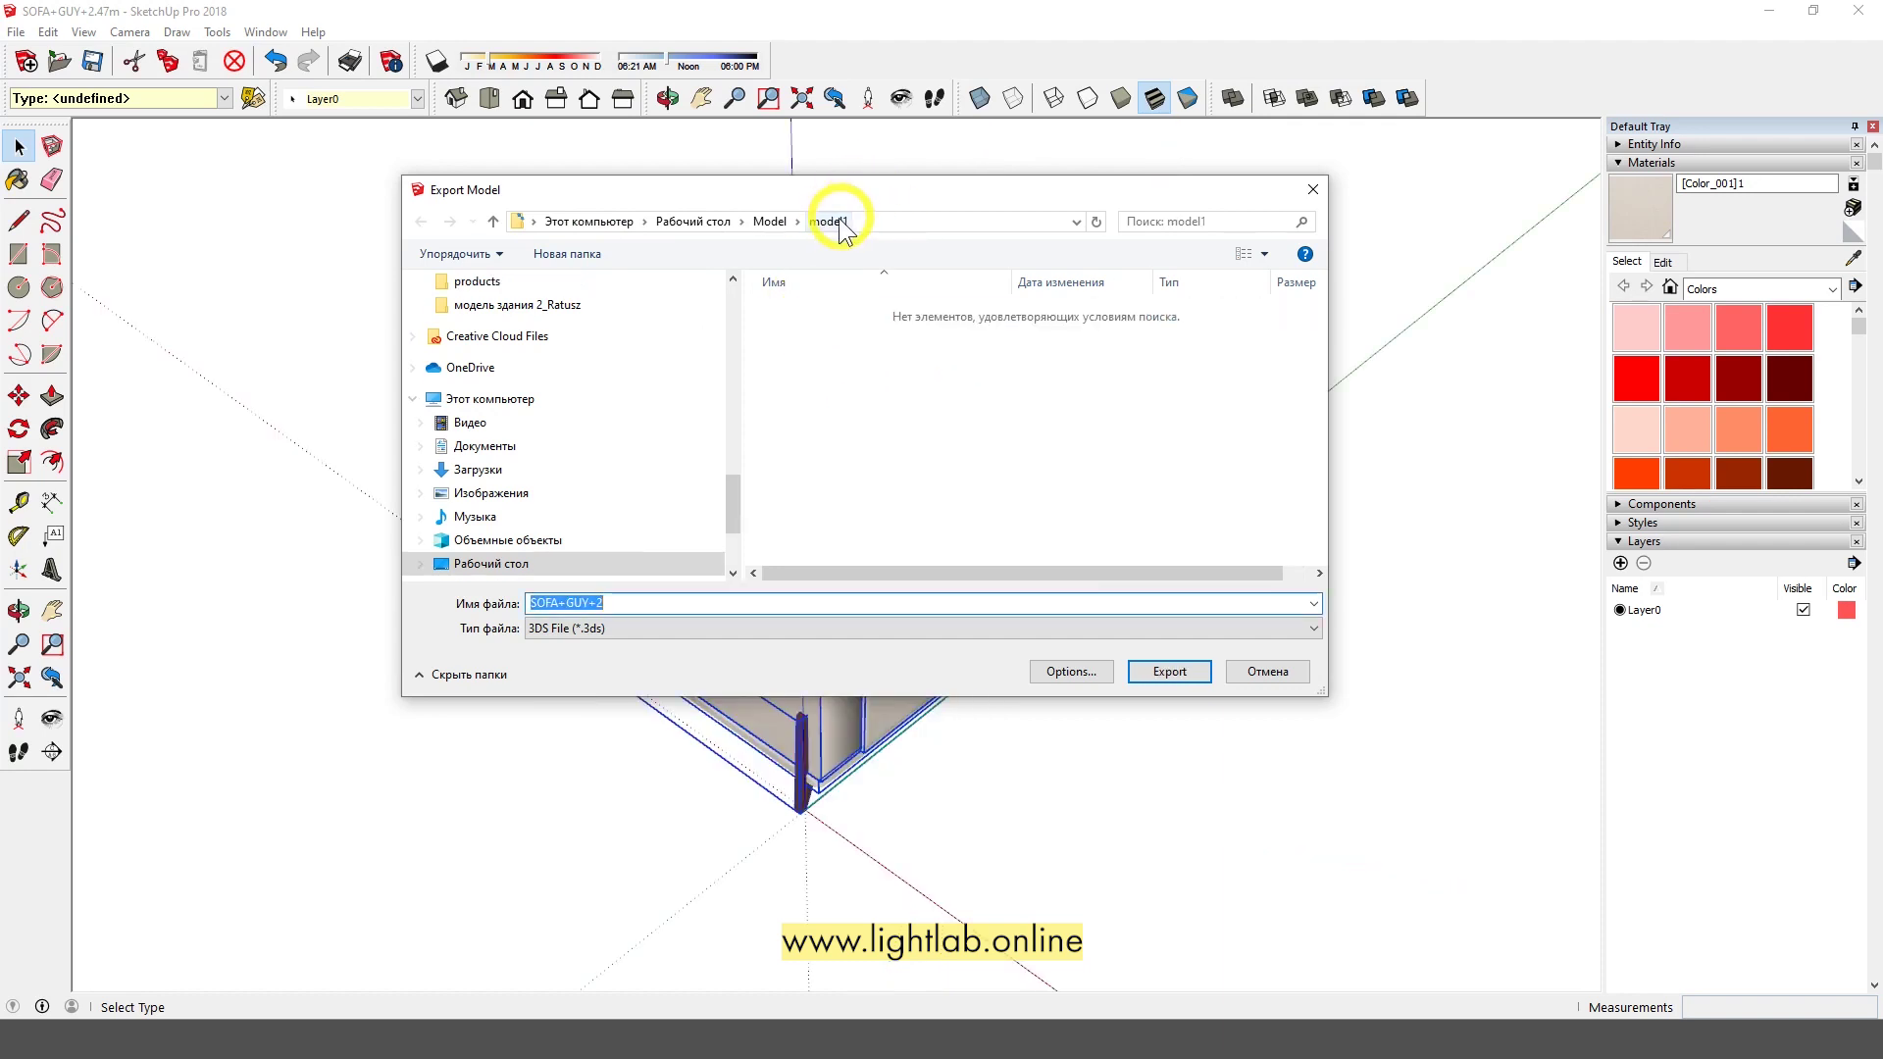
# Set the 3DS export options to export only the current selection with the scale in Meters
pyautogui.click(1072, 673)
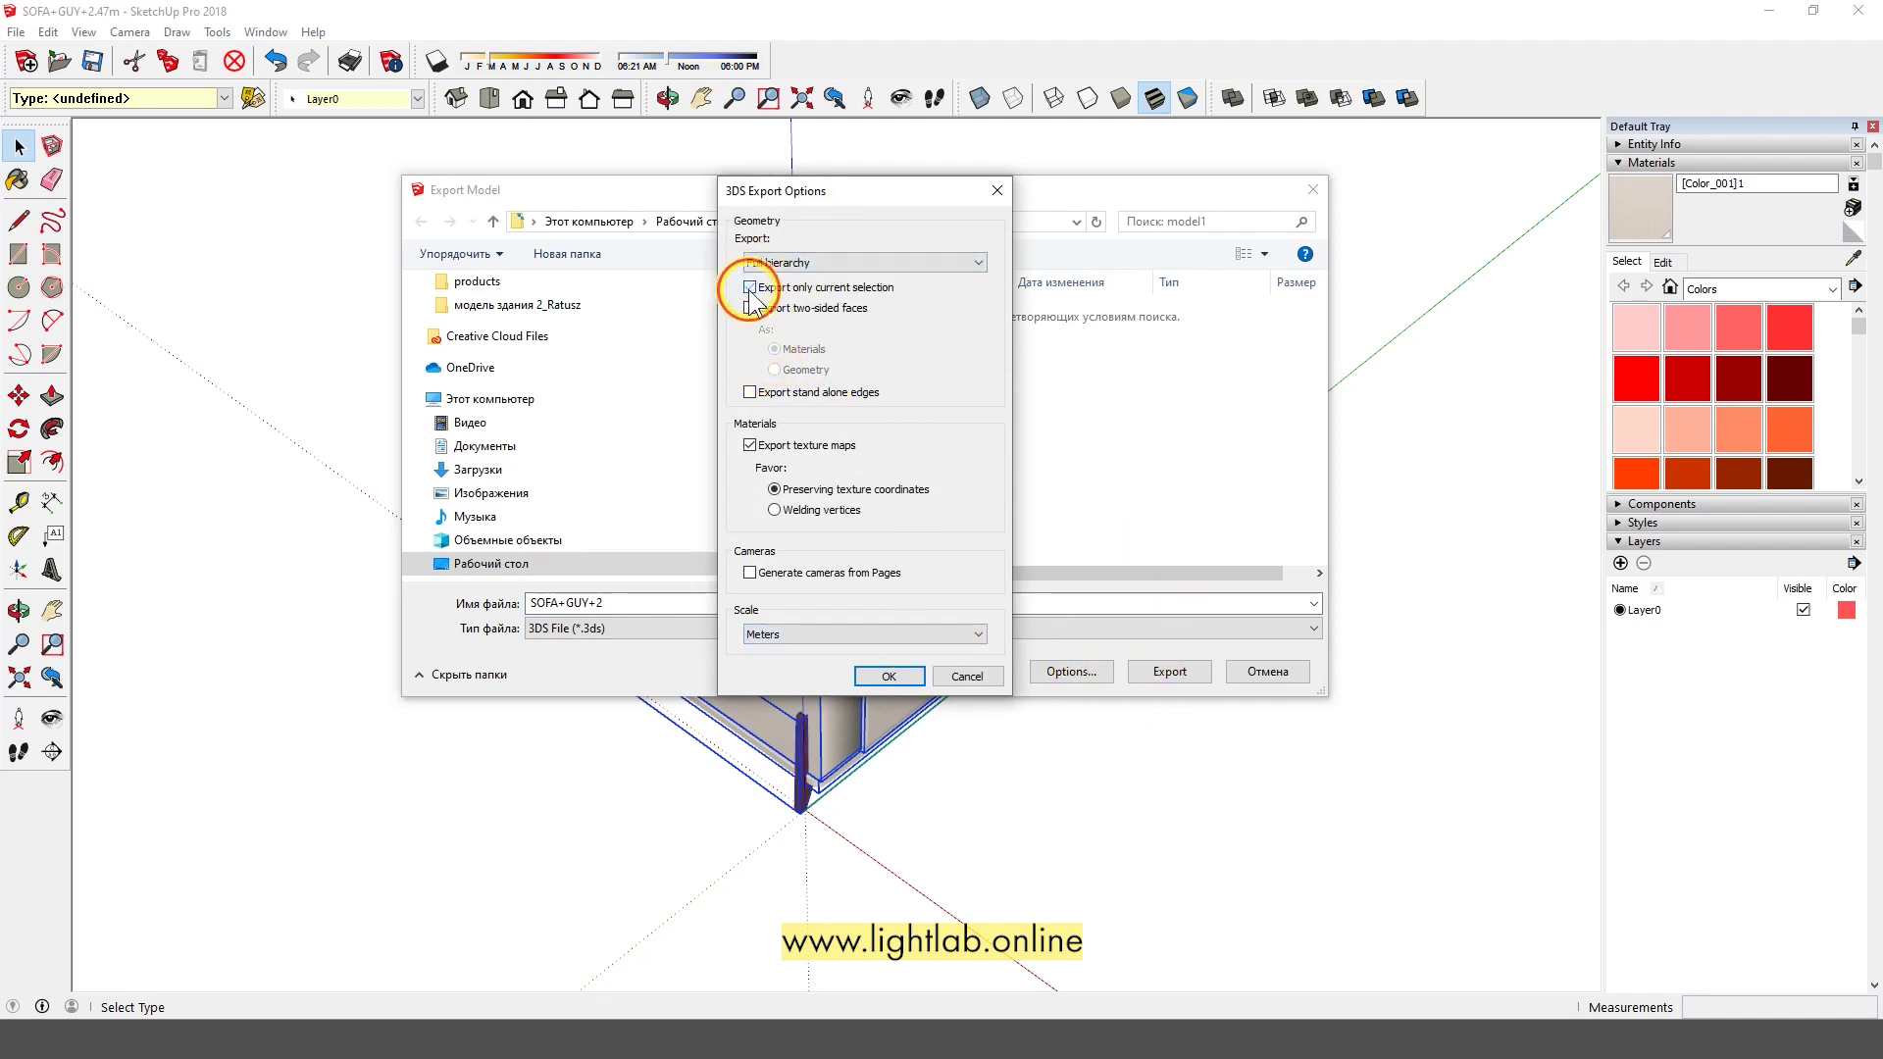
pyautogui.moveTo(820, 191); pyautogui.dragTo(928, 219)
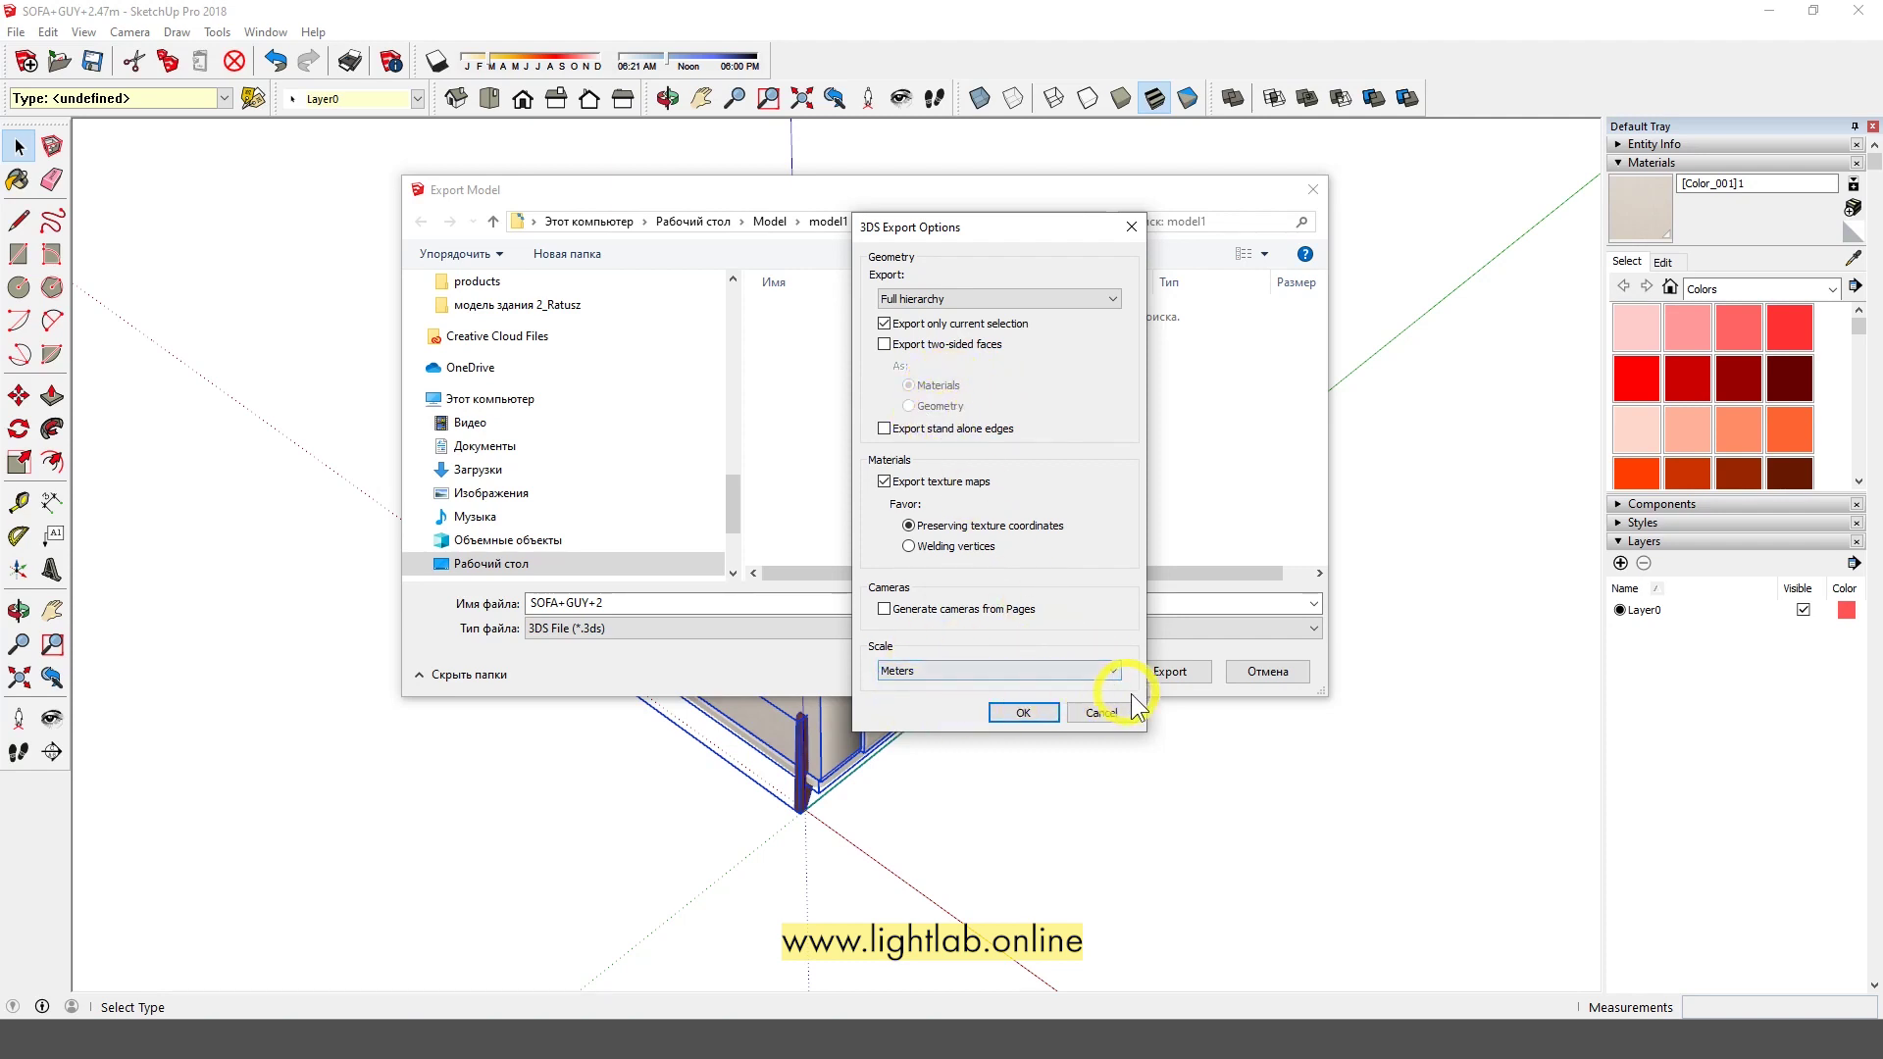
pyautogui.click(939, 672)
pyautogui.click(934, 681)
pyautogui.click(1020, 713)
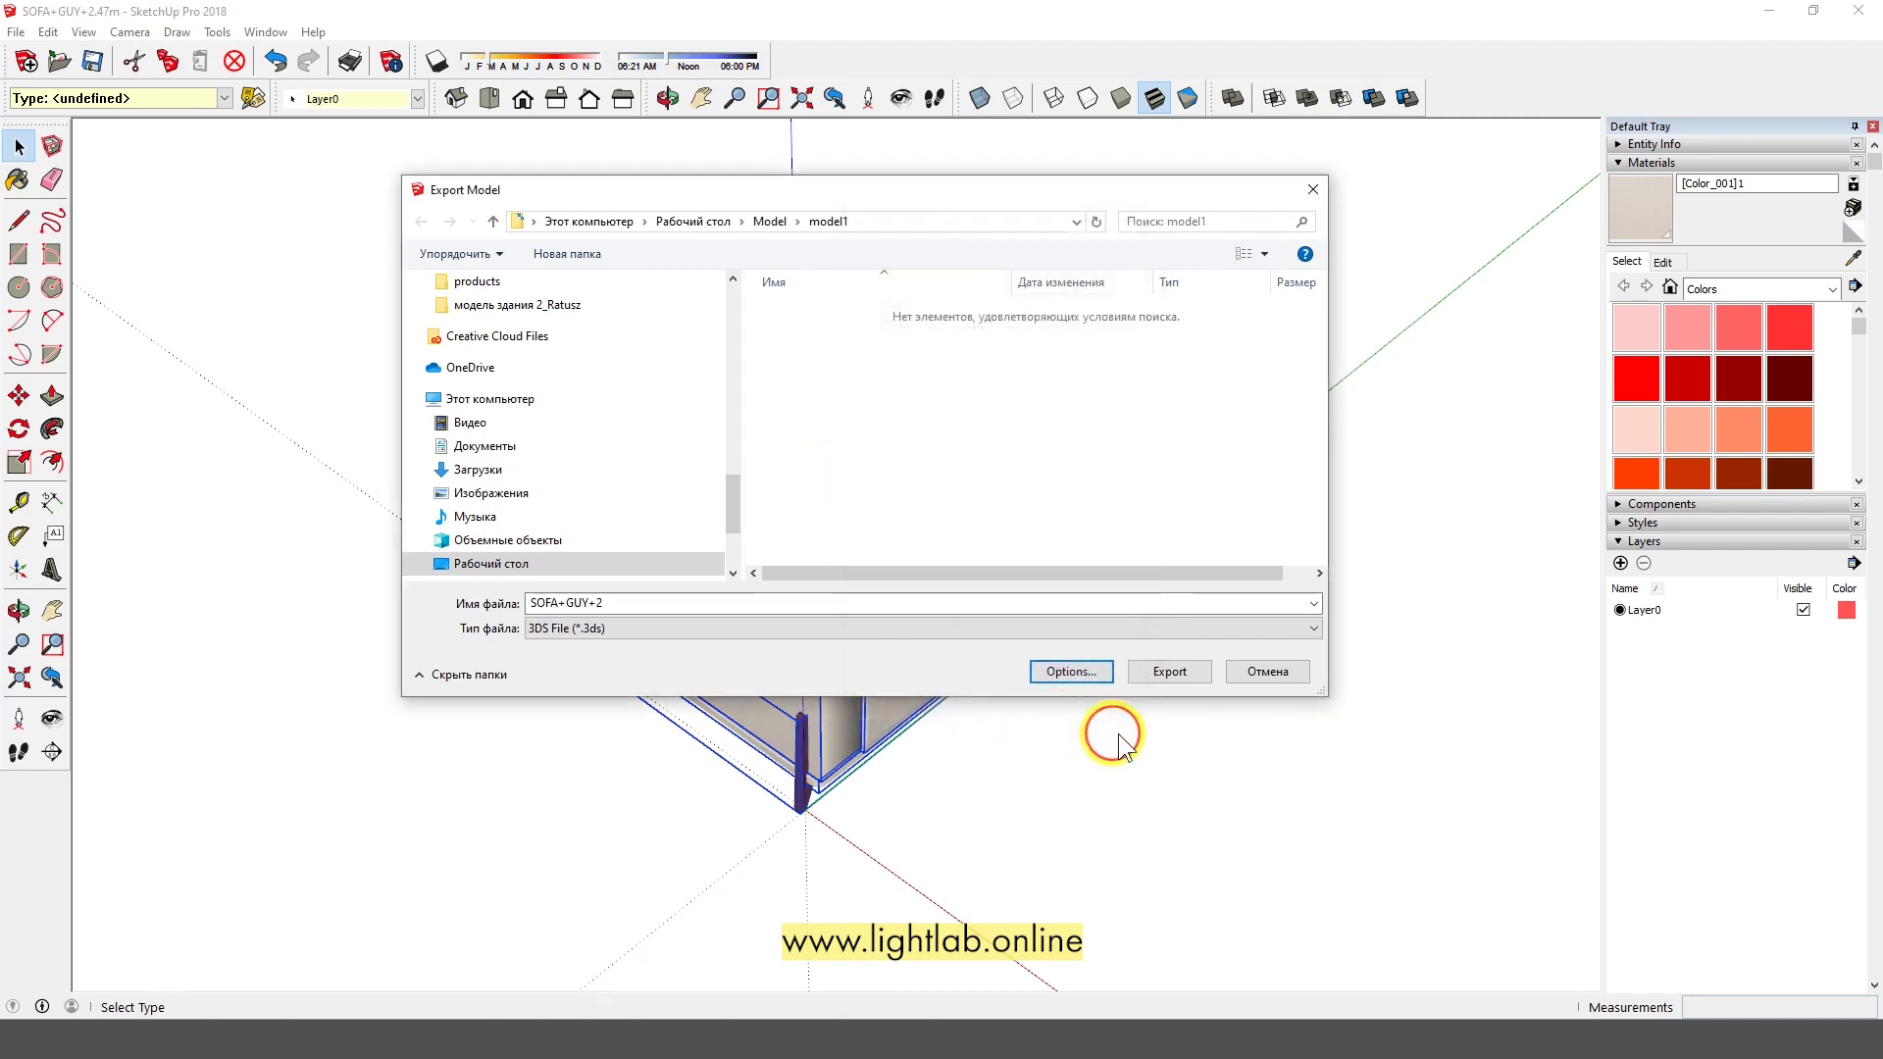
# Export the selected sofa to the model1 folder as SOFA+GUY+2 and close the export results after checking the triangle count
pyautogui.click(1166, 672)
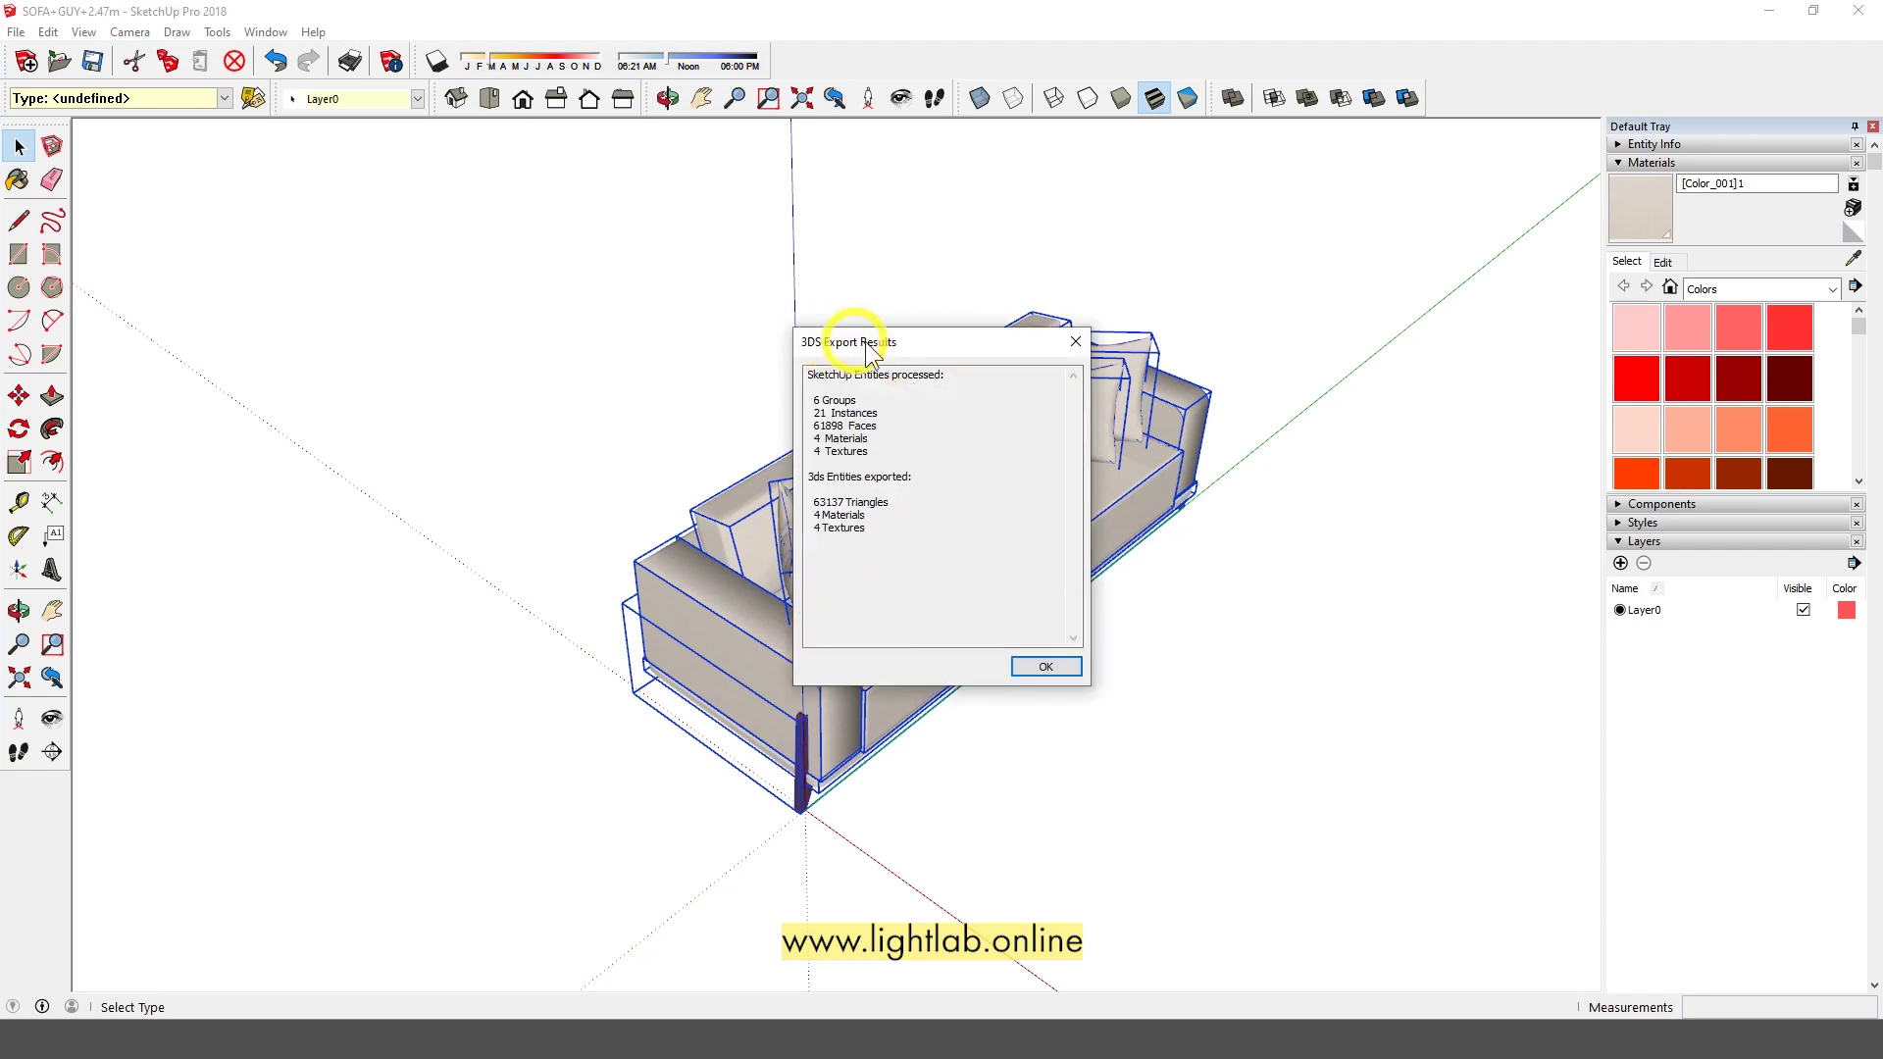
pyautogui.moveTo(871, 337)
pyautogui.mouseDown()
pyautogui.moveTo(978, 339)
pyautogui.moveTo(878, 291)
pyautogui.moveTo(693, 366)
pyautogui.moveTo(900, 329)
pyautogui.mouseUp()
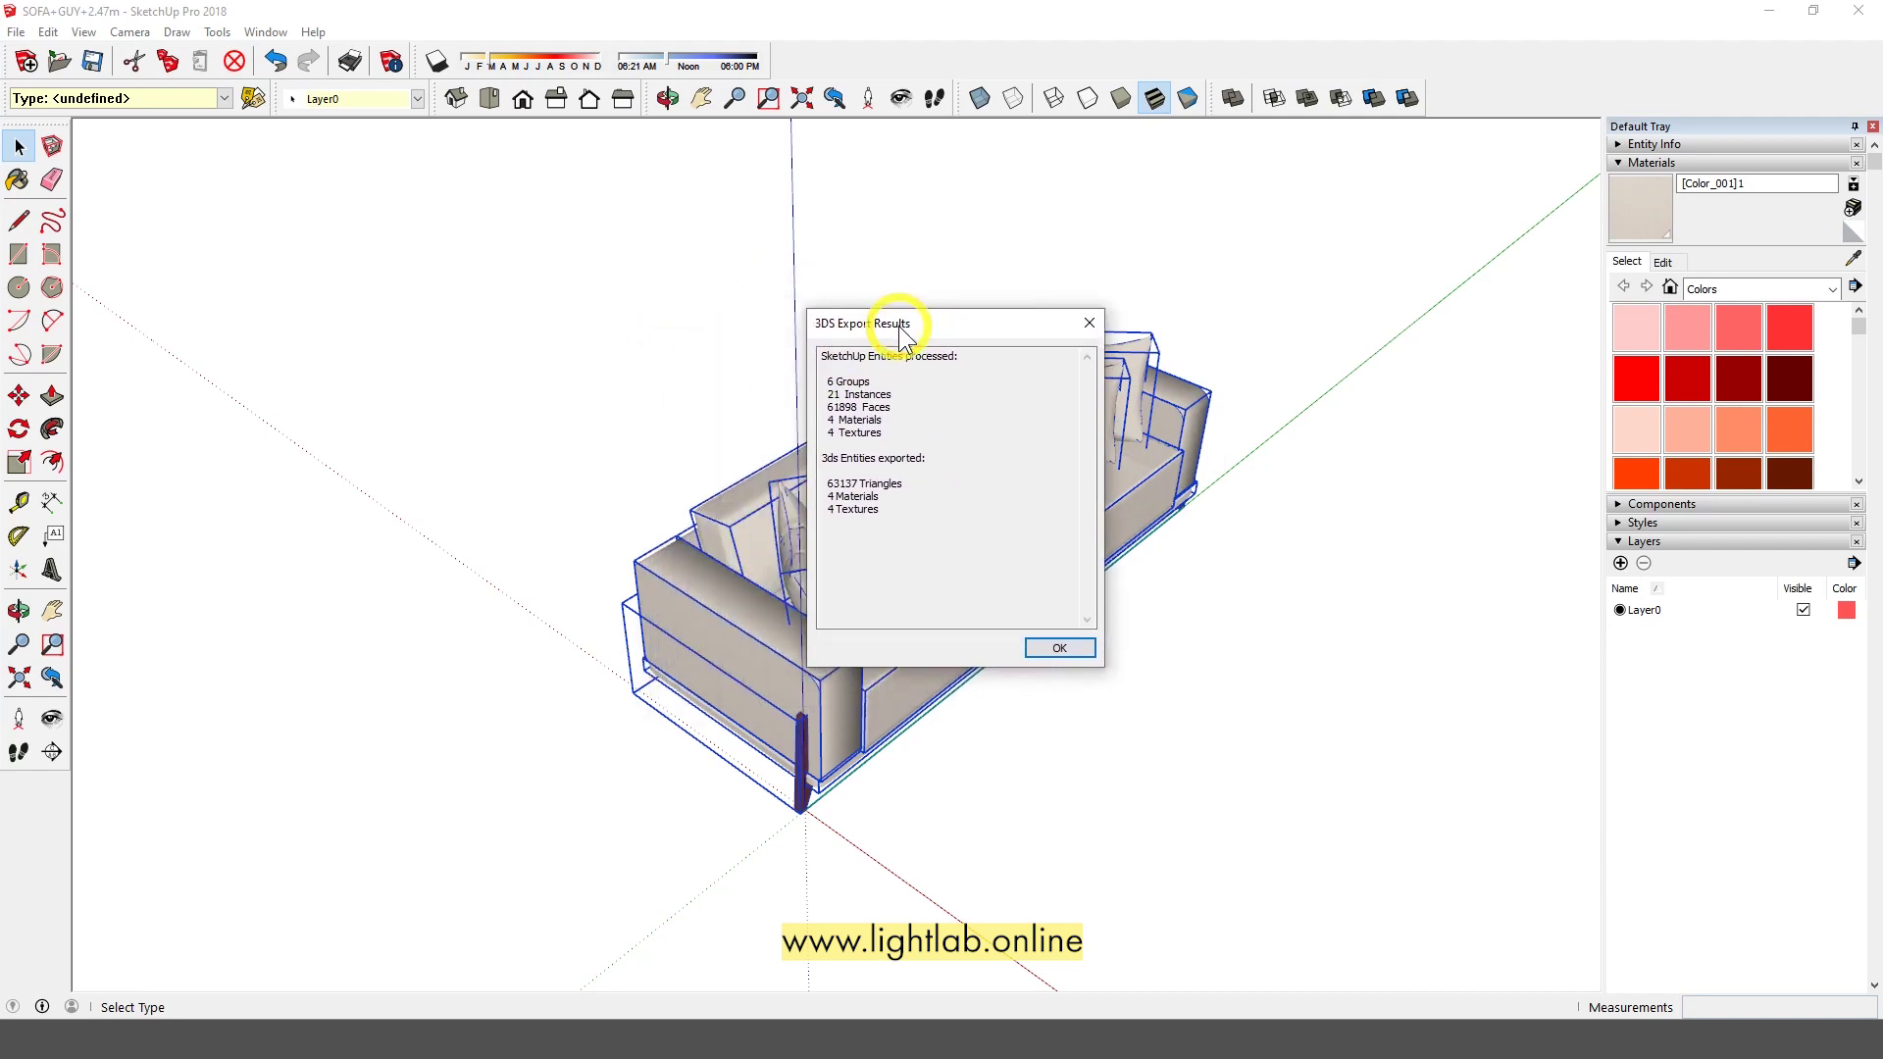
pyautogui.moveTo(882, 504); pyautogui.dragTo(804, 341)
pyautogui.click(900, 482)
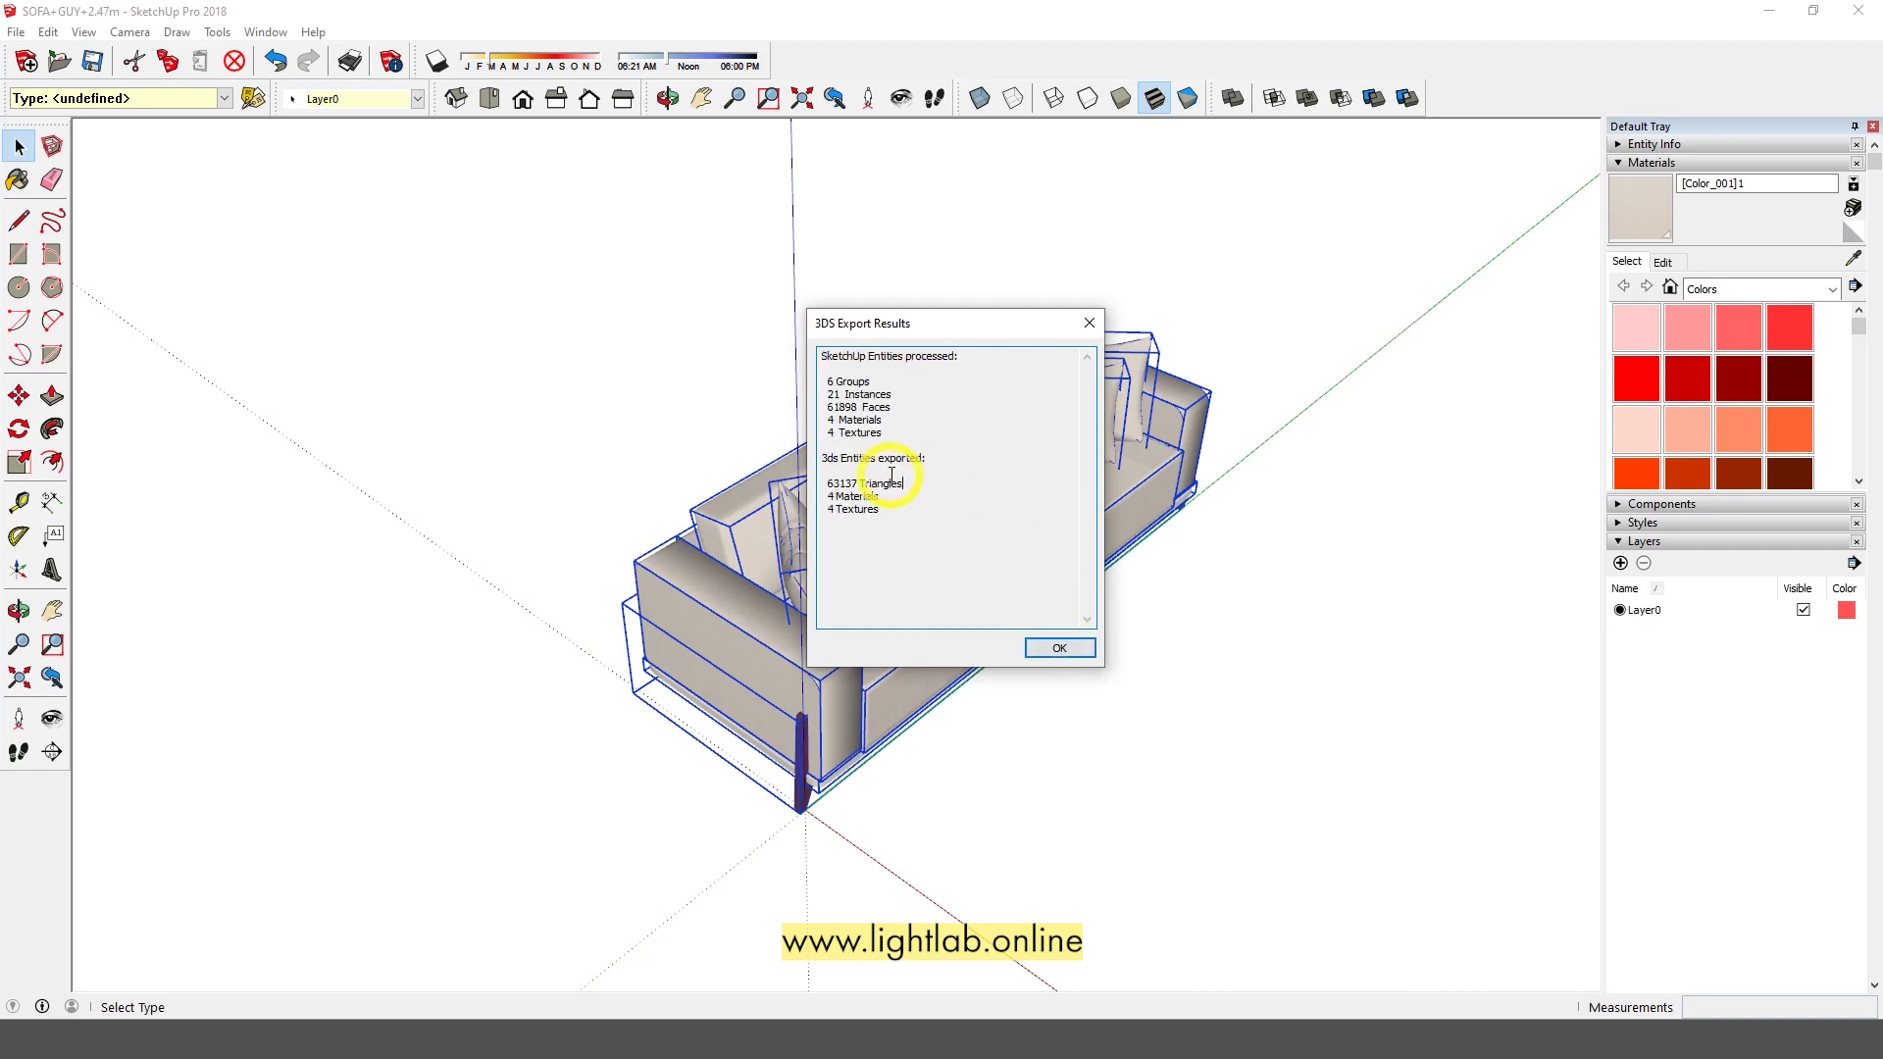
pyautogui.click(1061, 649)
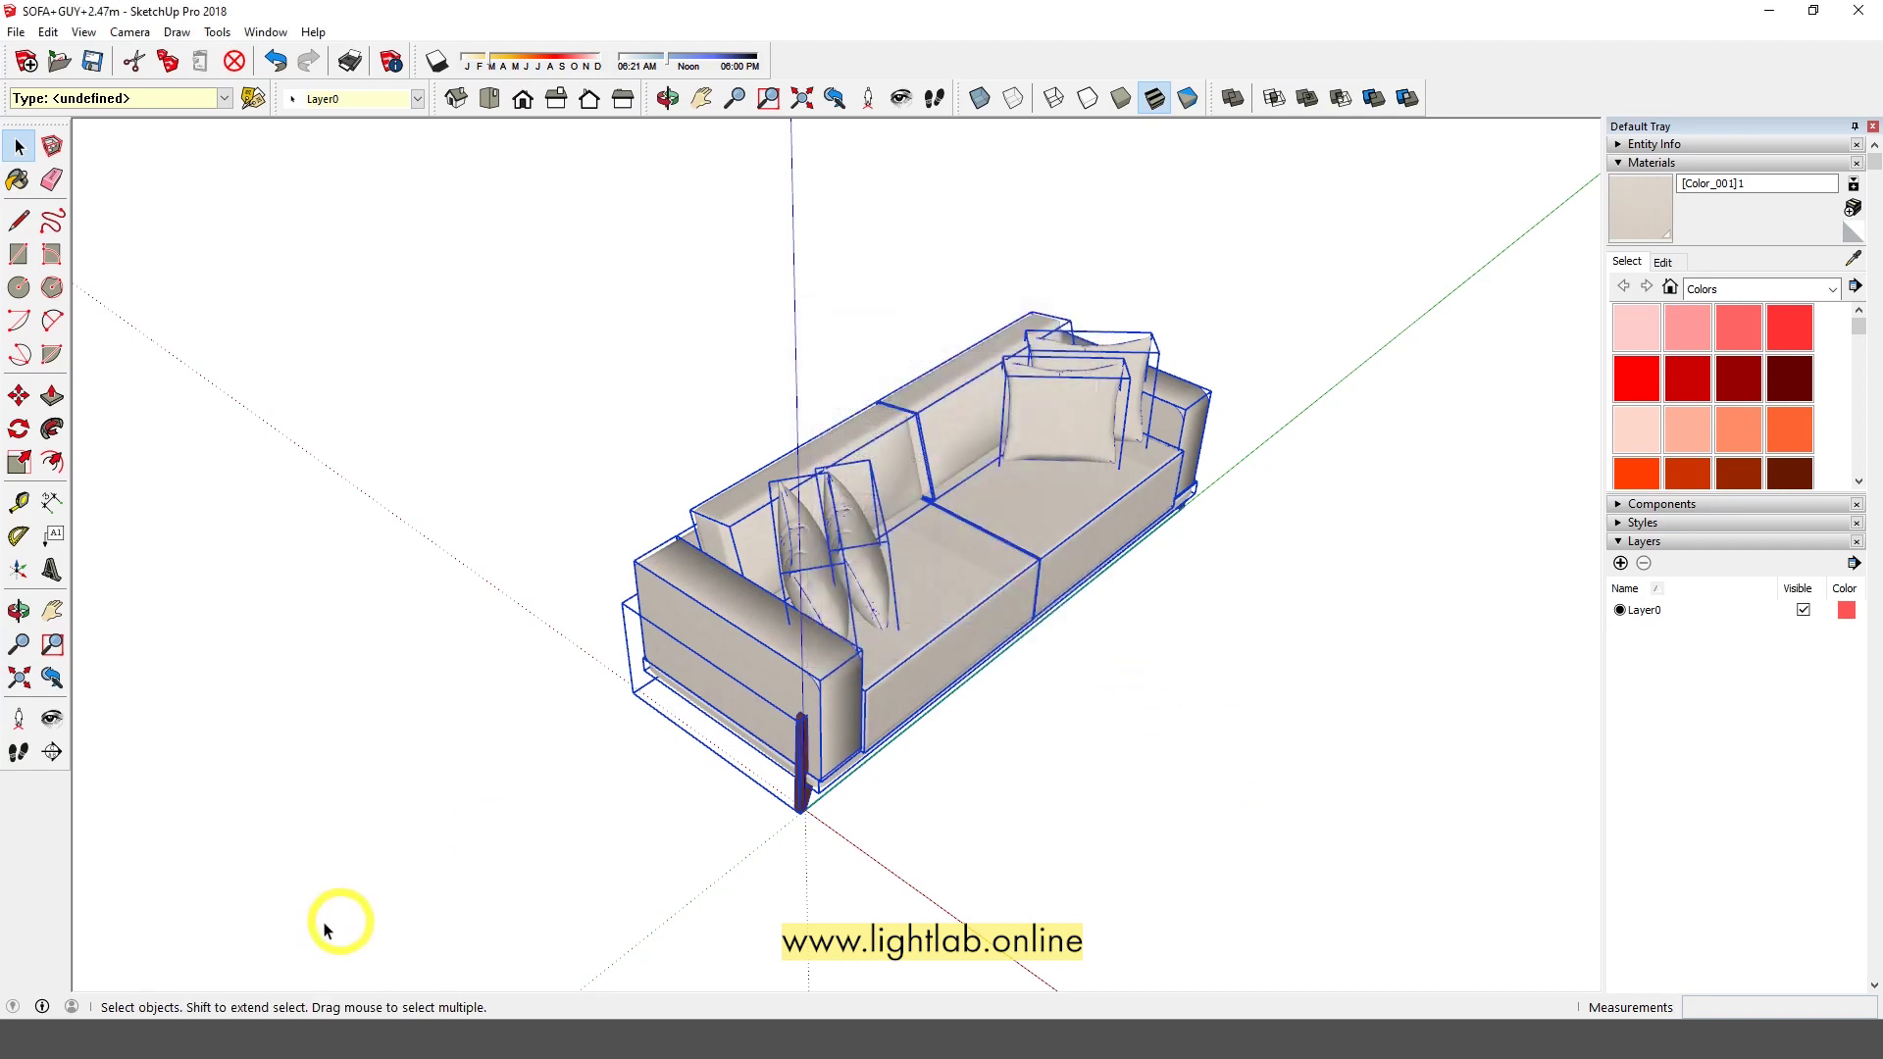
# Switch to DIALux evo by searching for it among the installed applications and launching it
pyautogui.click(57, 1020)
pyautogui.write('di')
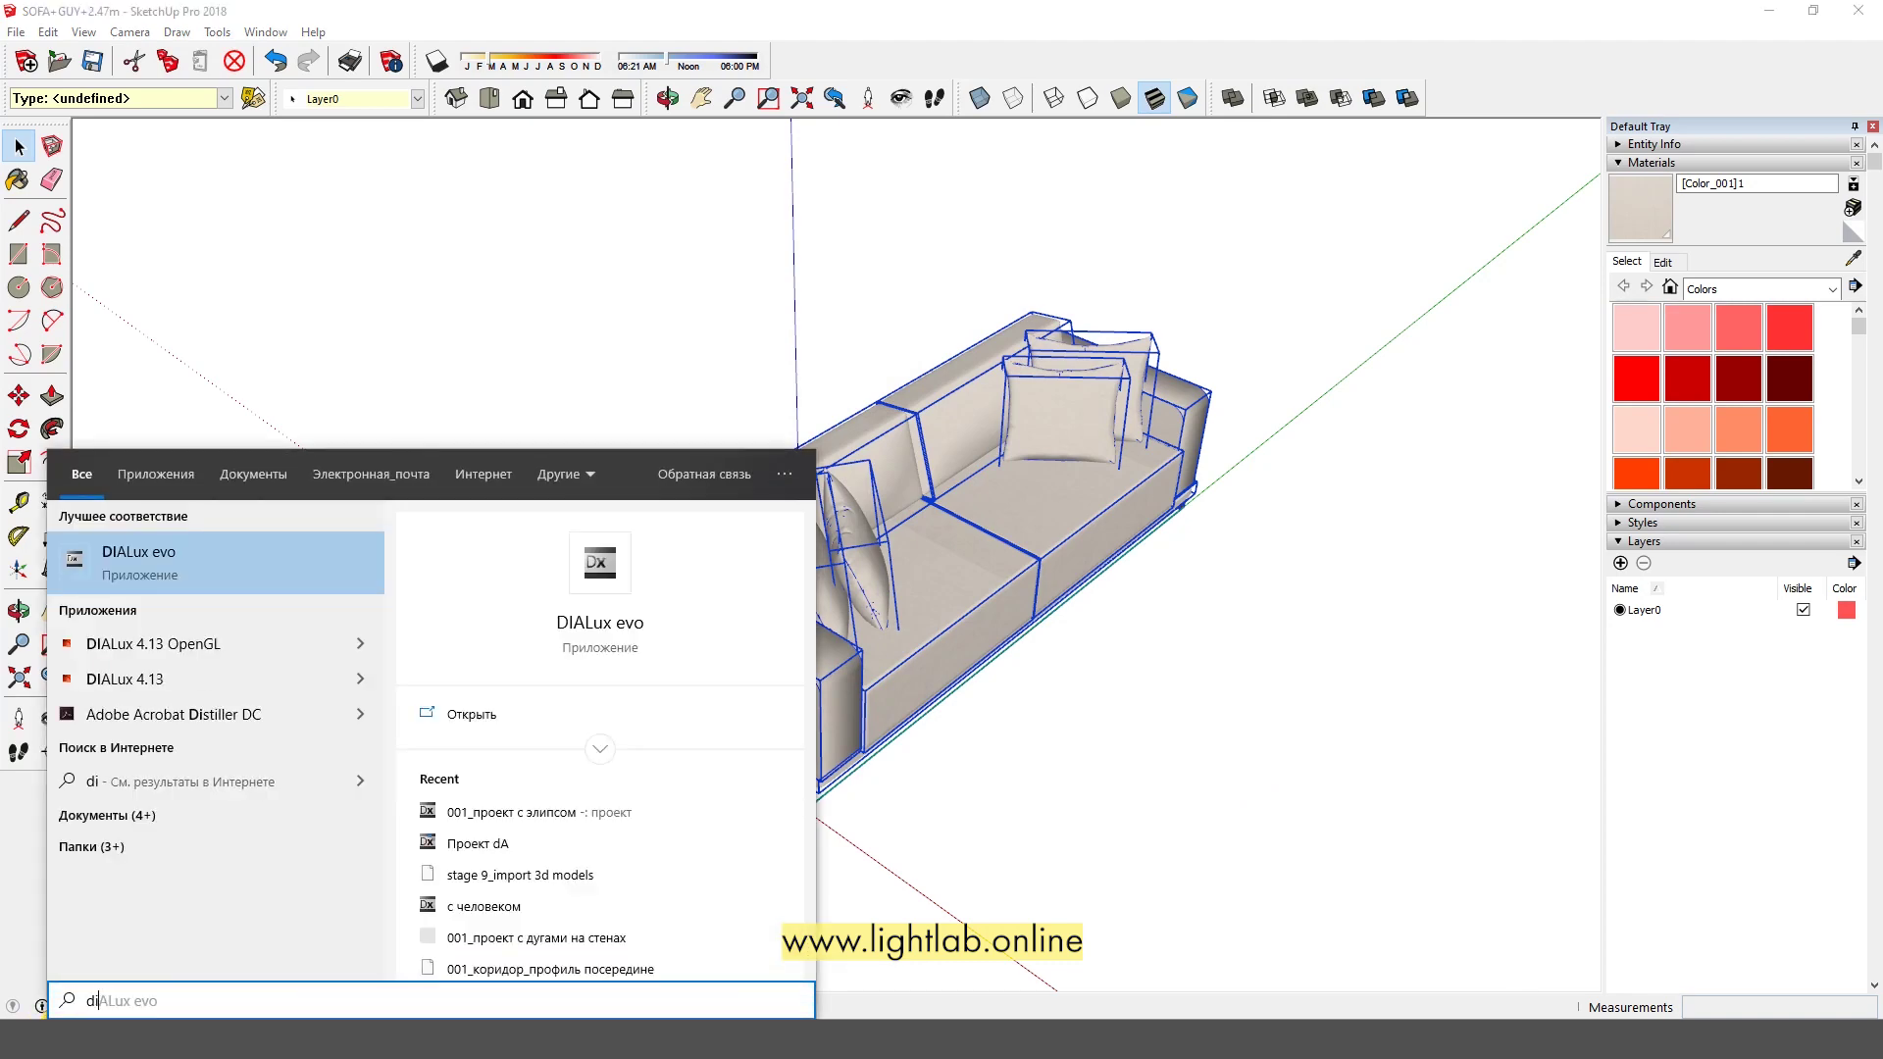
pyautogui.click(185, 554)
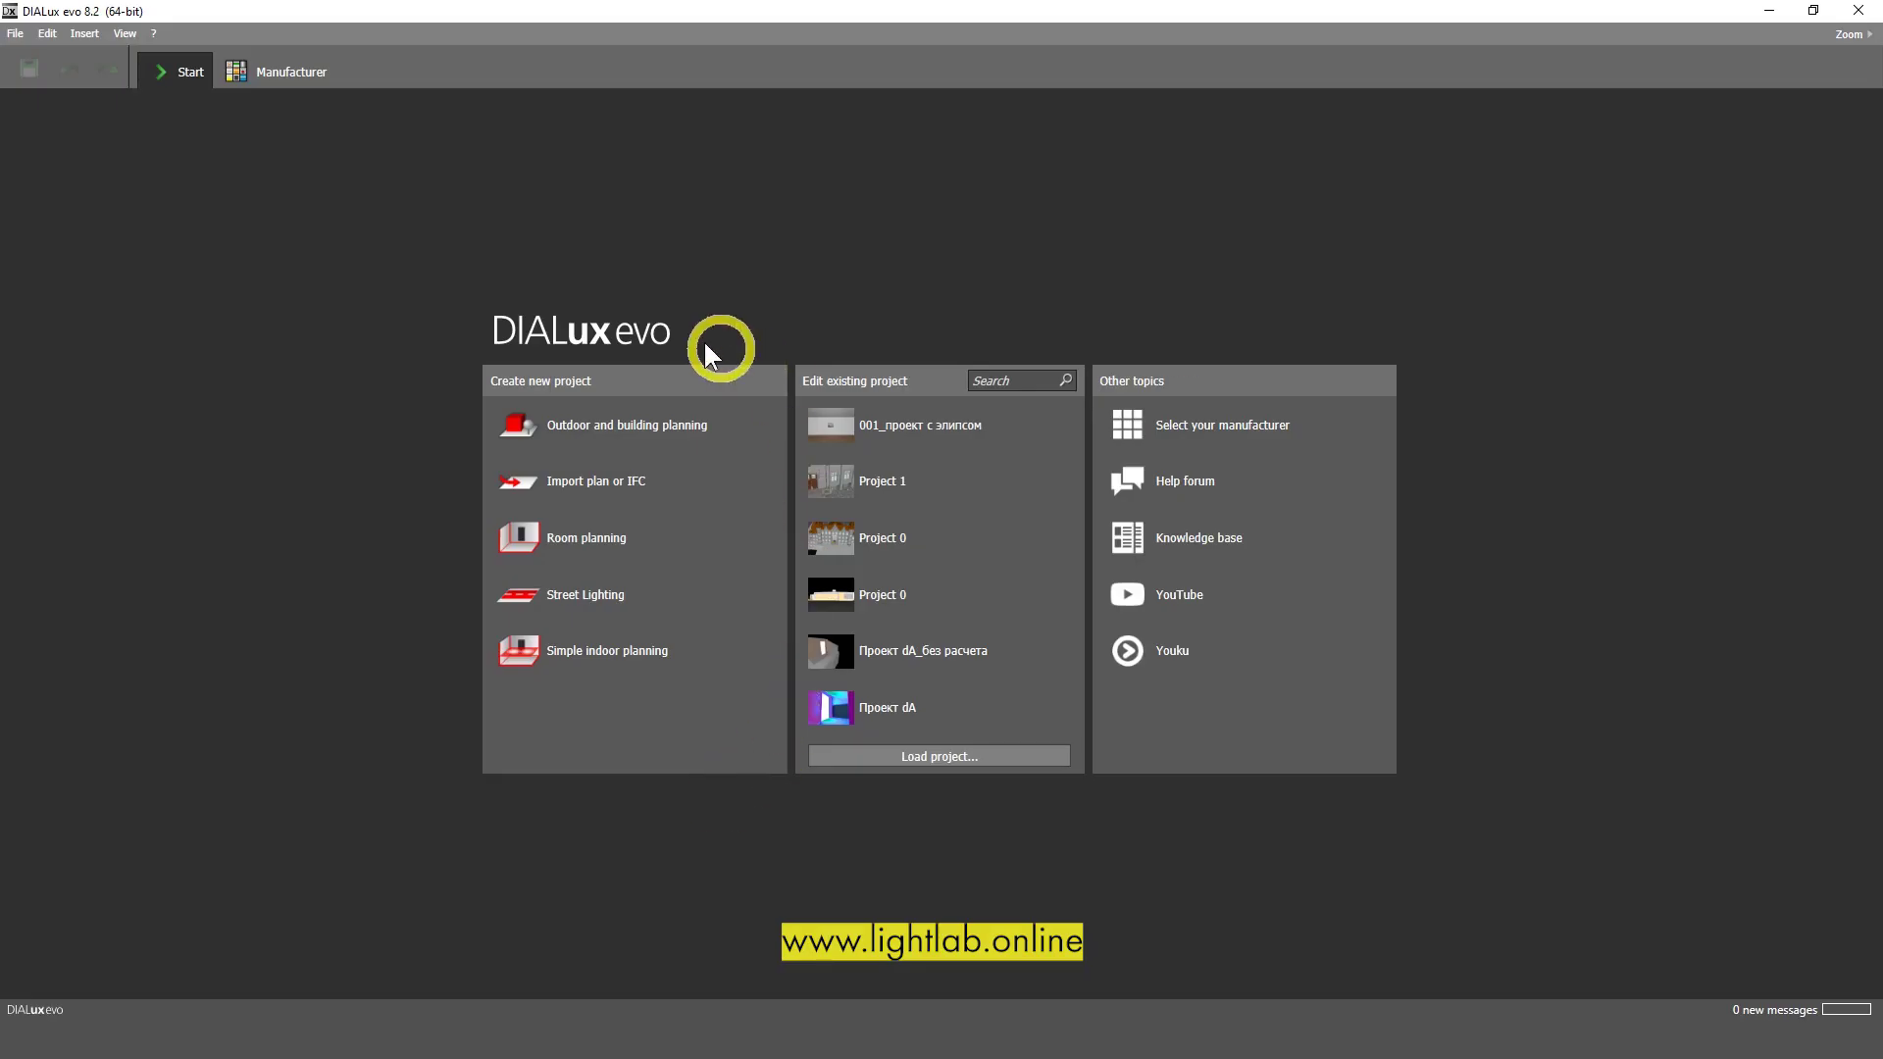
# Create a rectangular room planning project 6.000 m long, 6.000 m wide and 3.000 m high, and show the storey in 3D
pyautogui.click(530, 538)
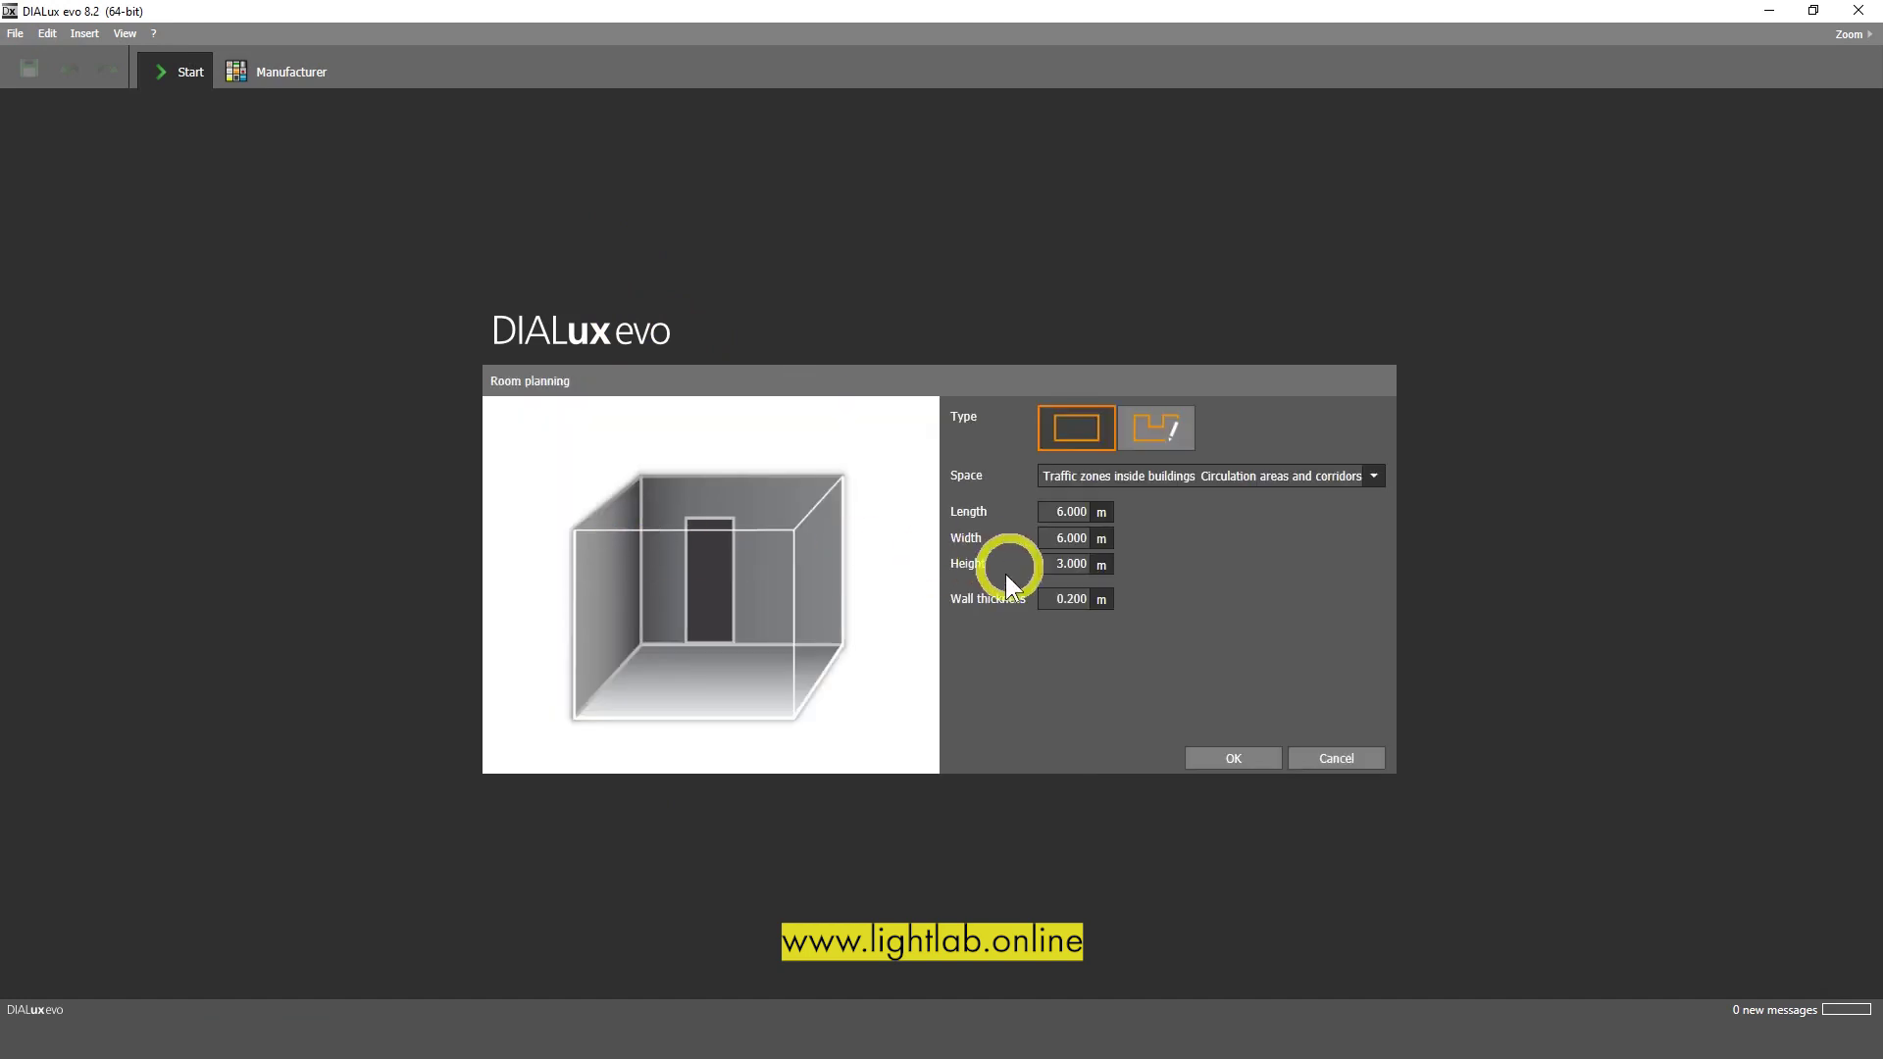
pyautogui.click(1075, 422)
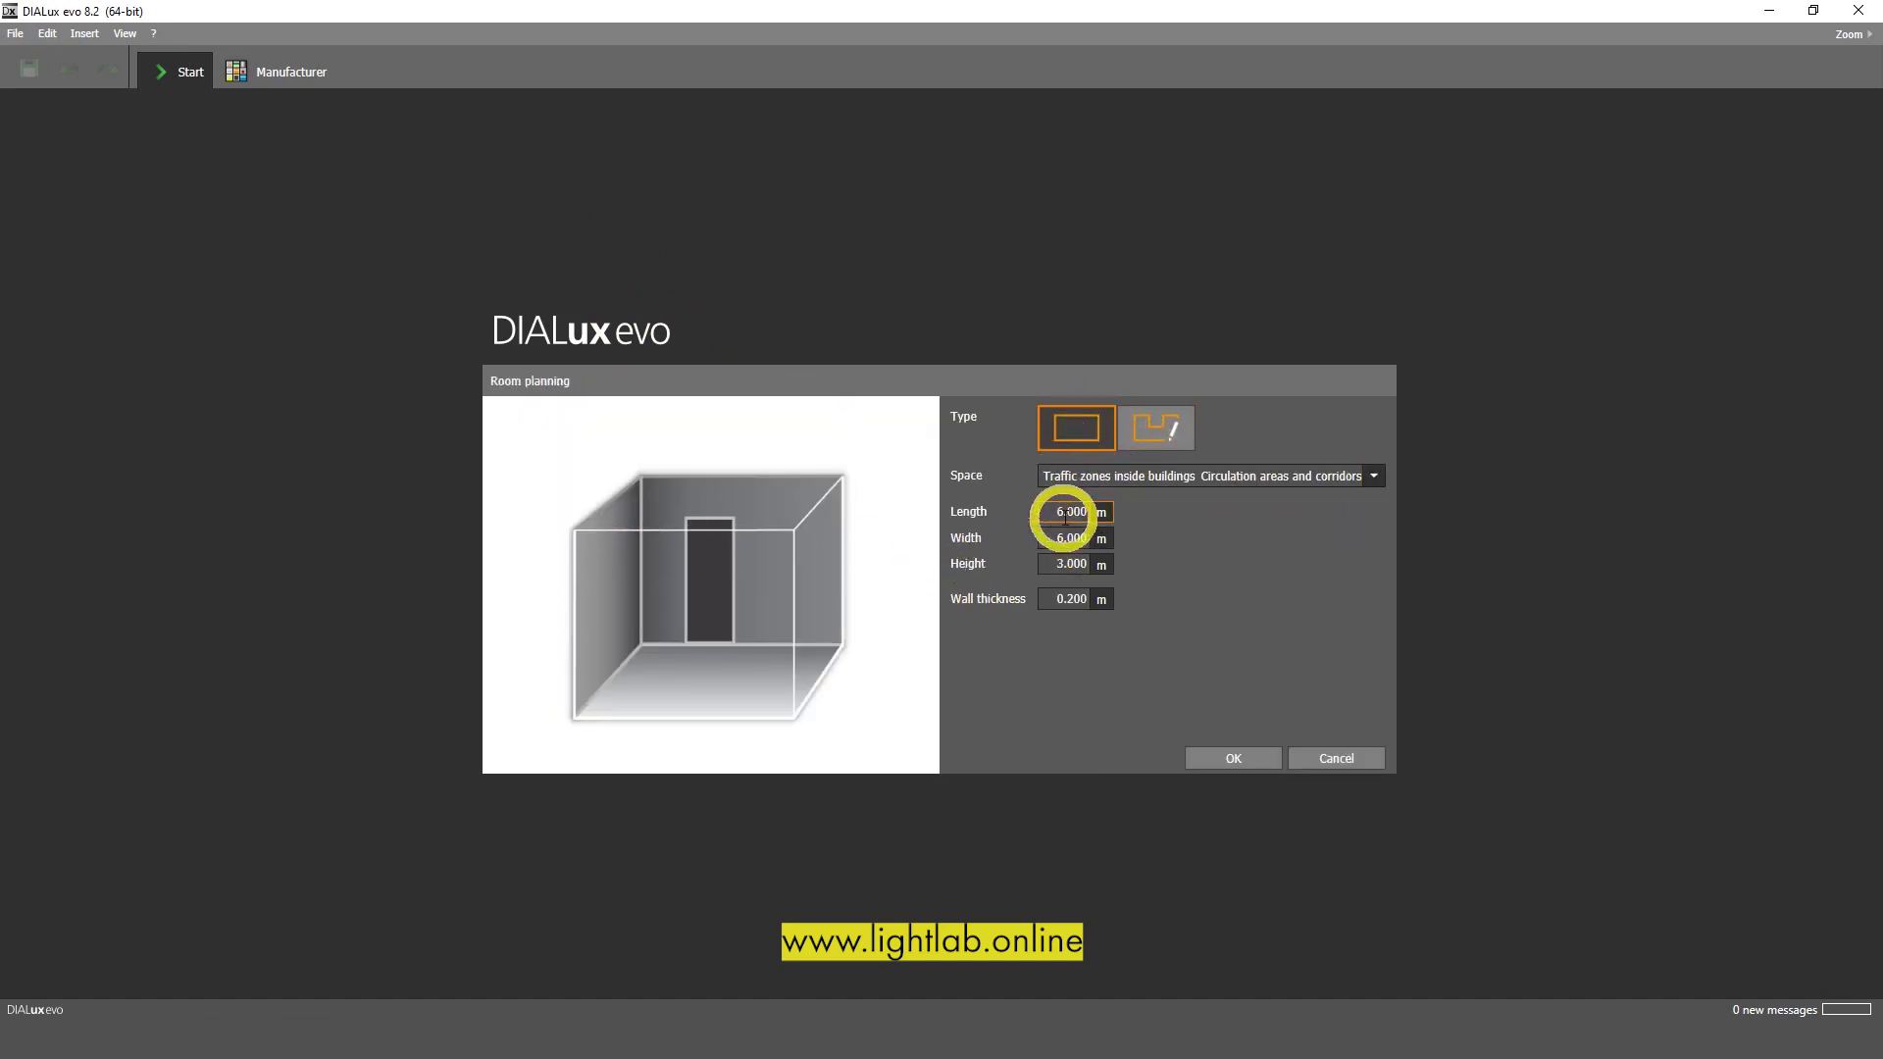
pyautogui.click(1076, 563)
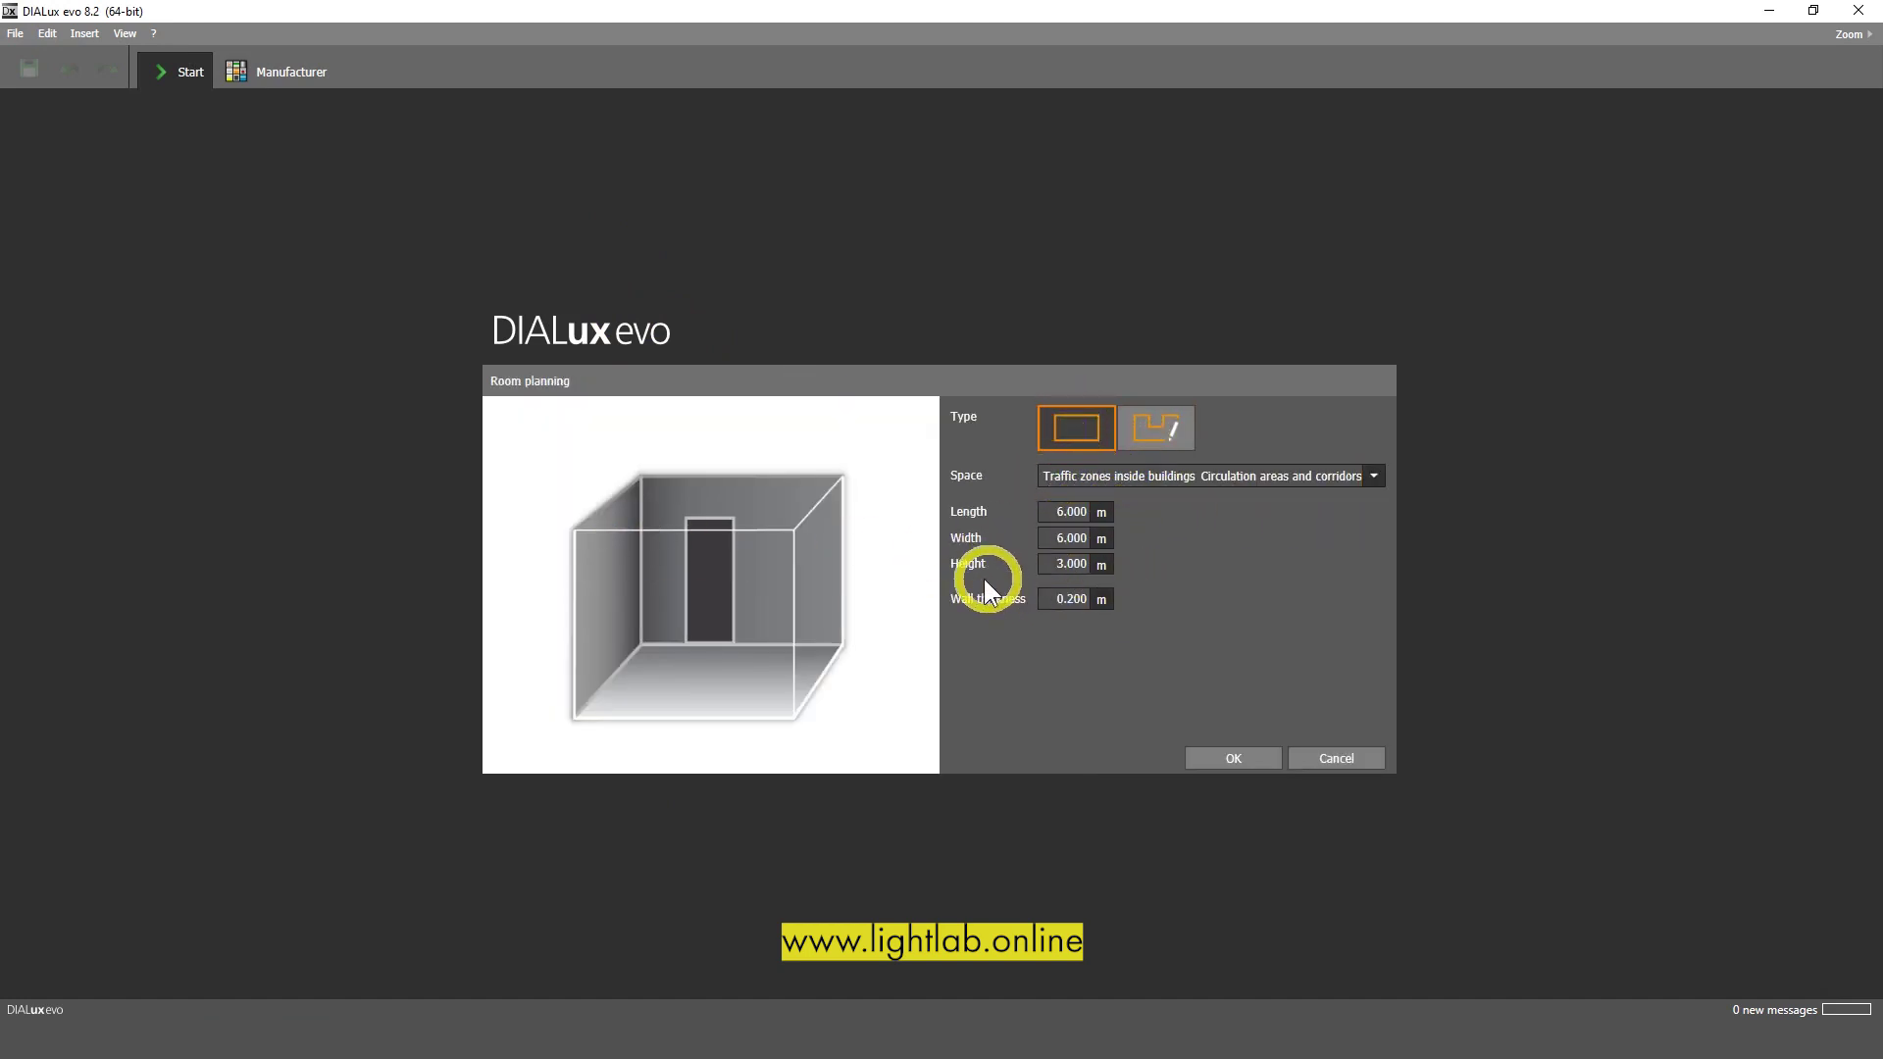
pyautogui.click(1228, 758)
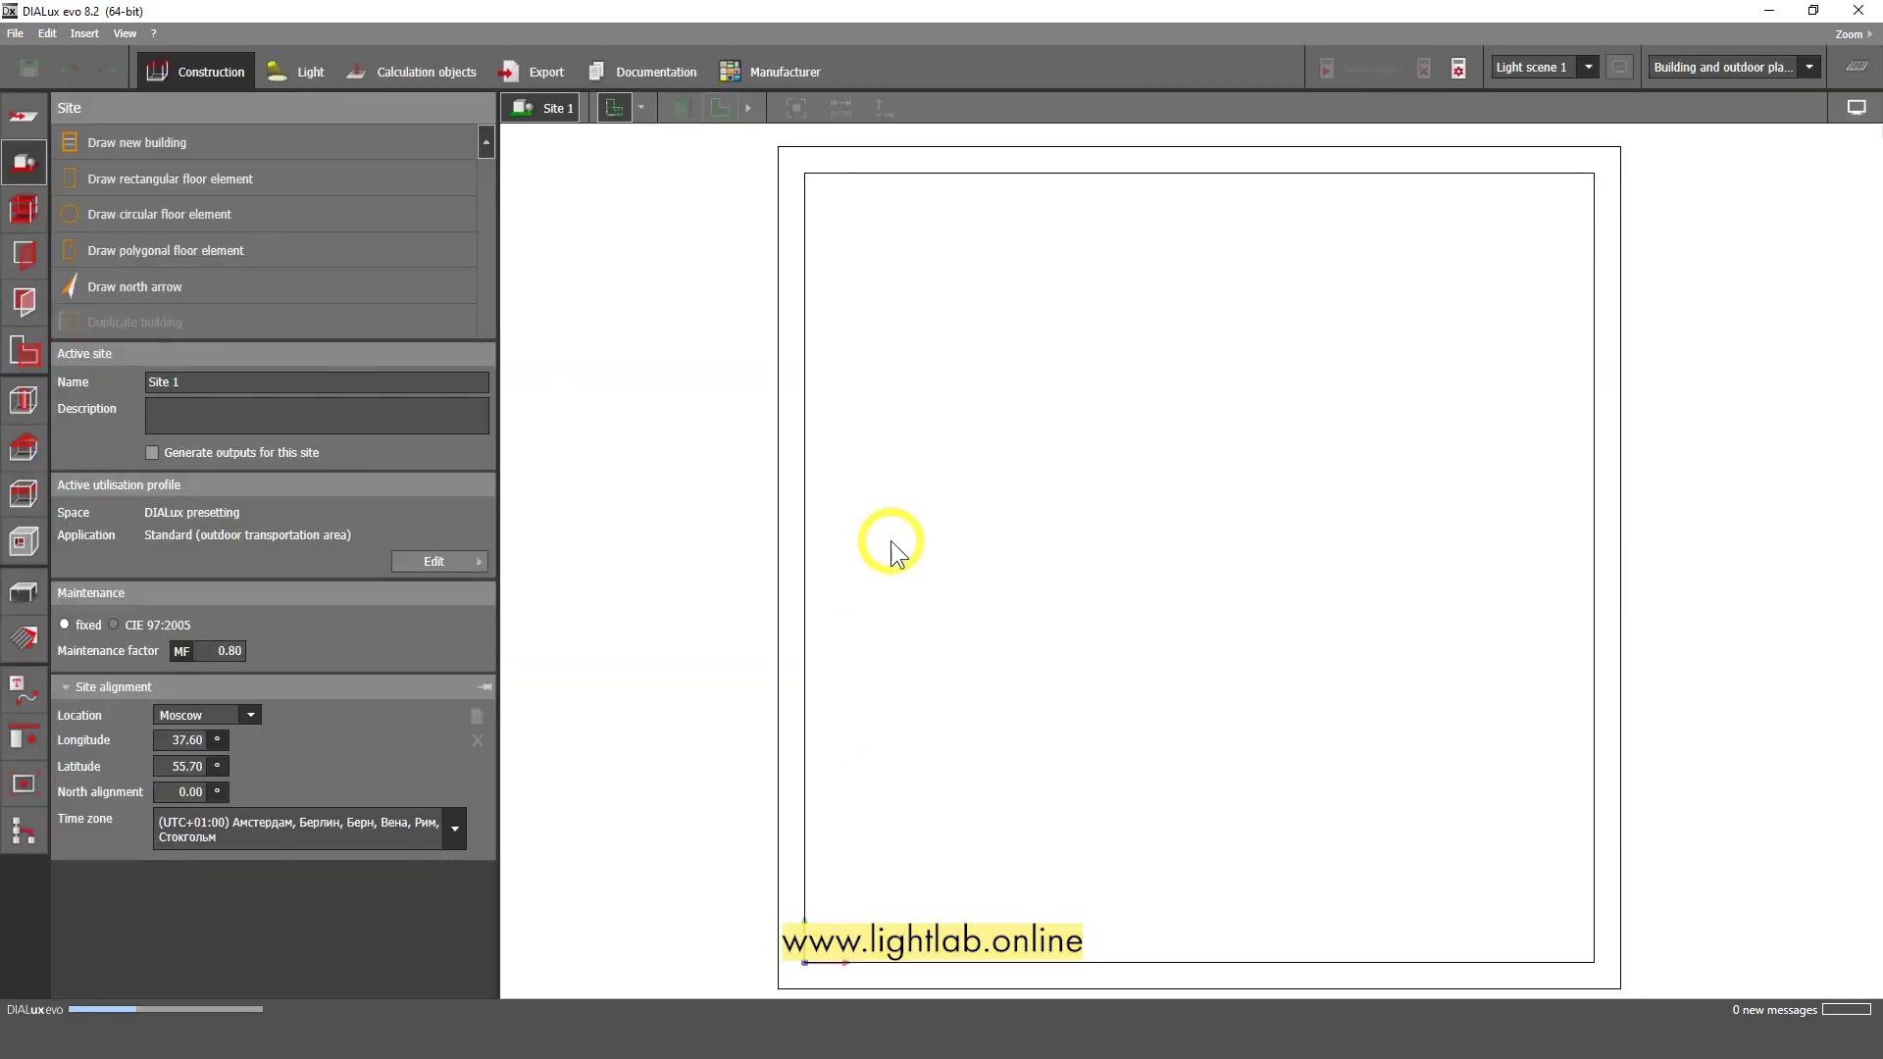
pyautogui.click(942, 108)
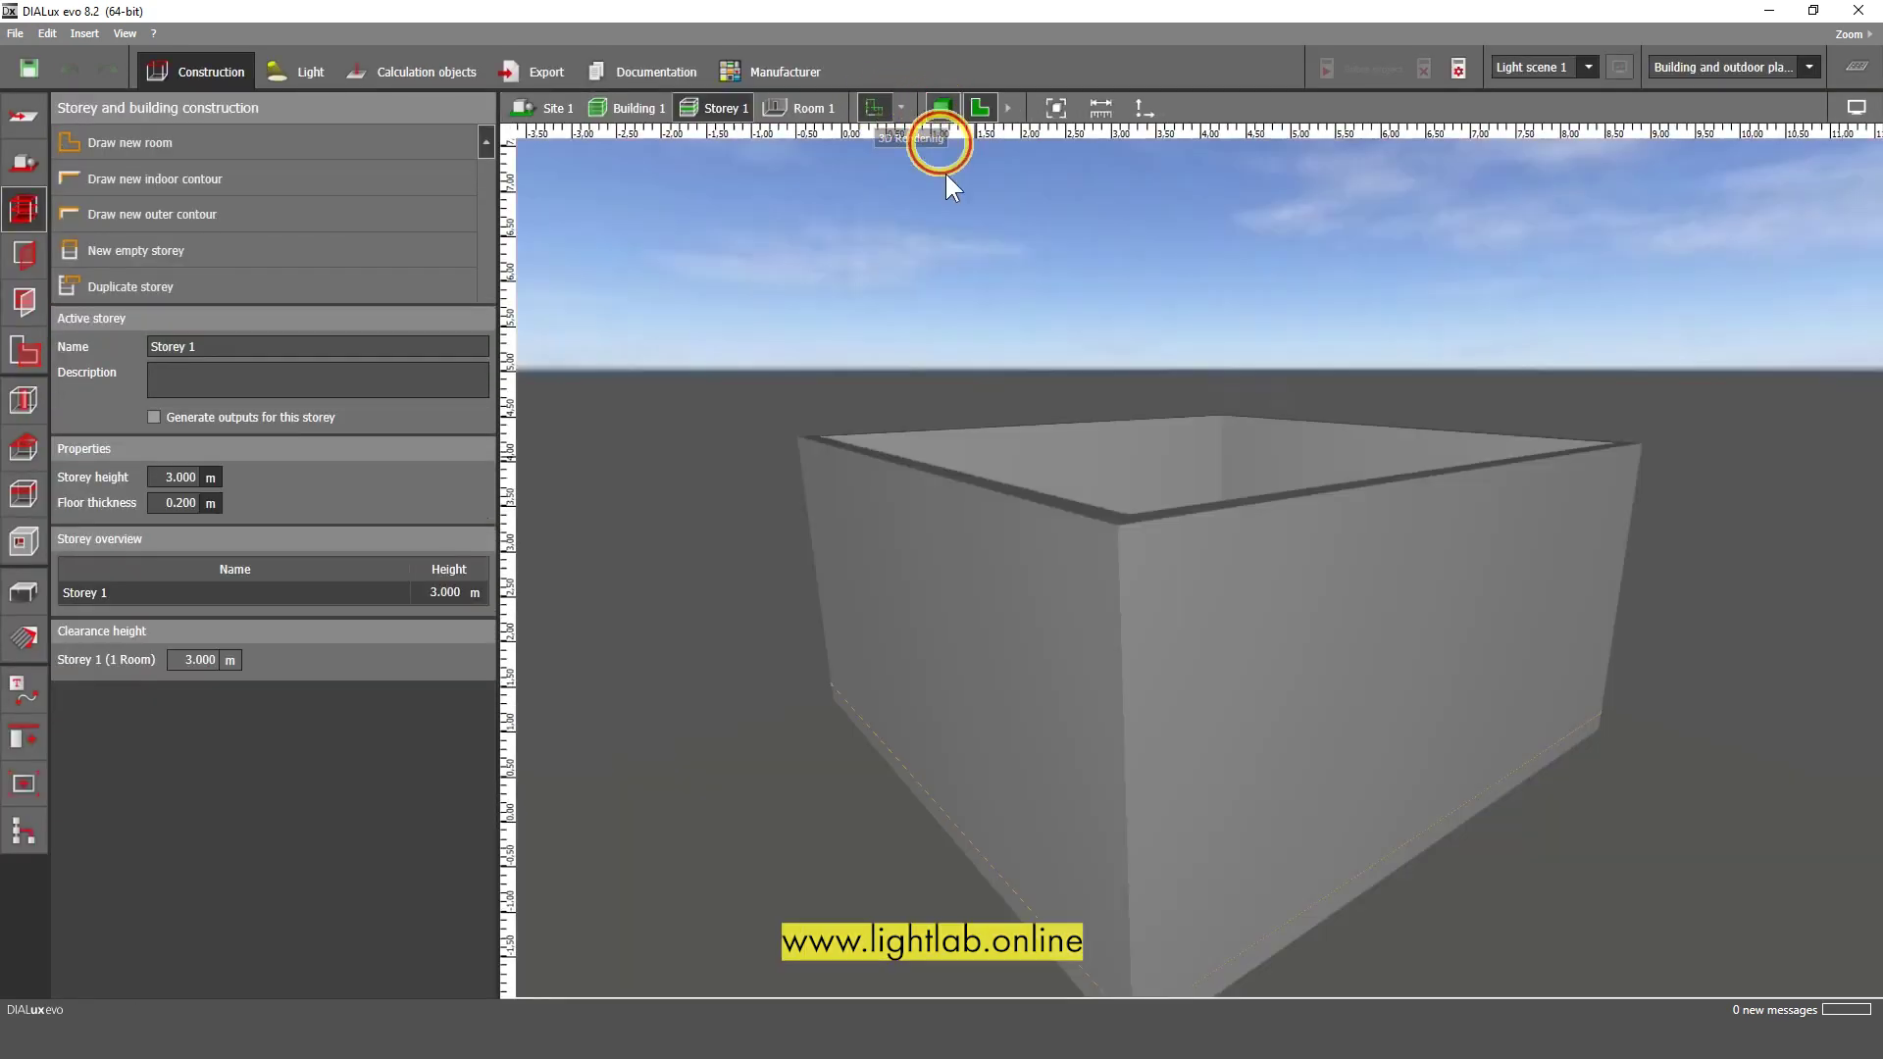
pyautogui.scroll(5, 998, 529)
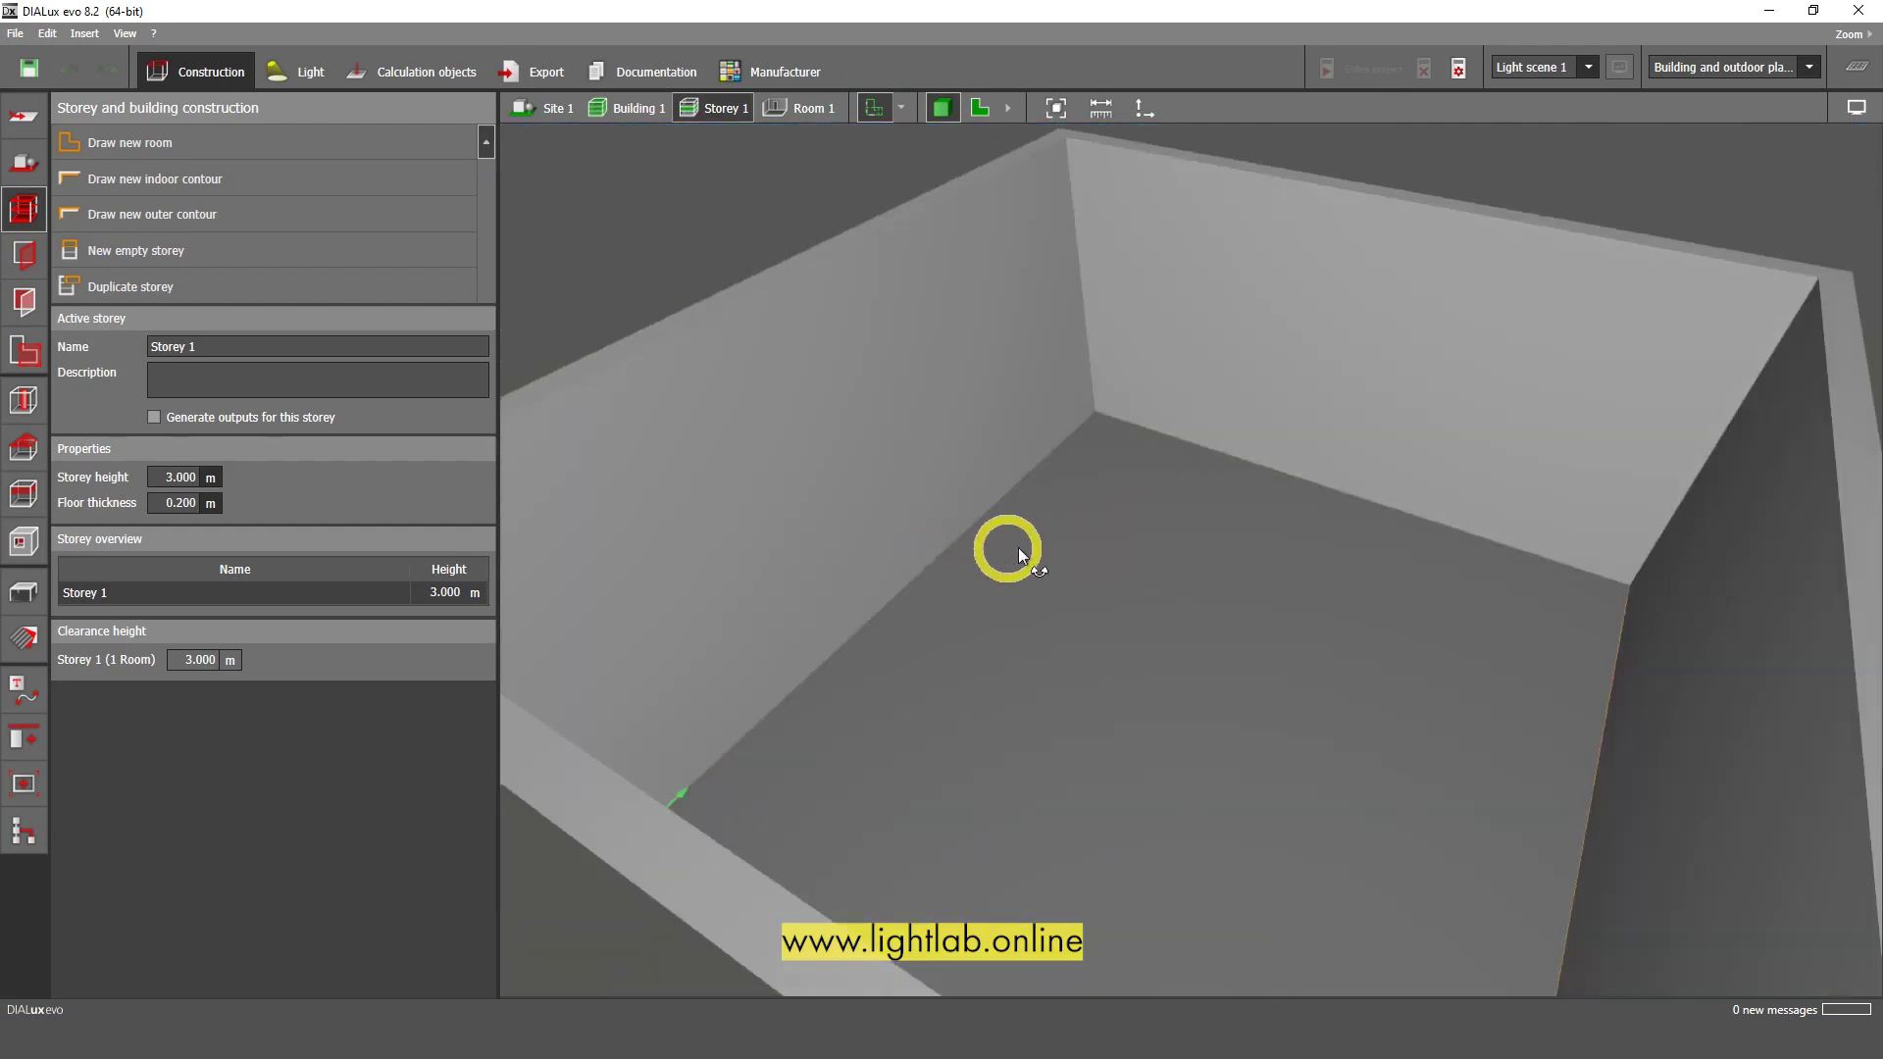
pyautogui.moveTo(1019, 555); pyautogui.dragTo(786, 743)
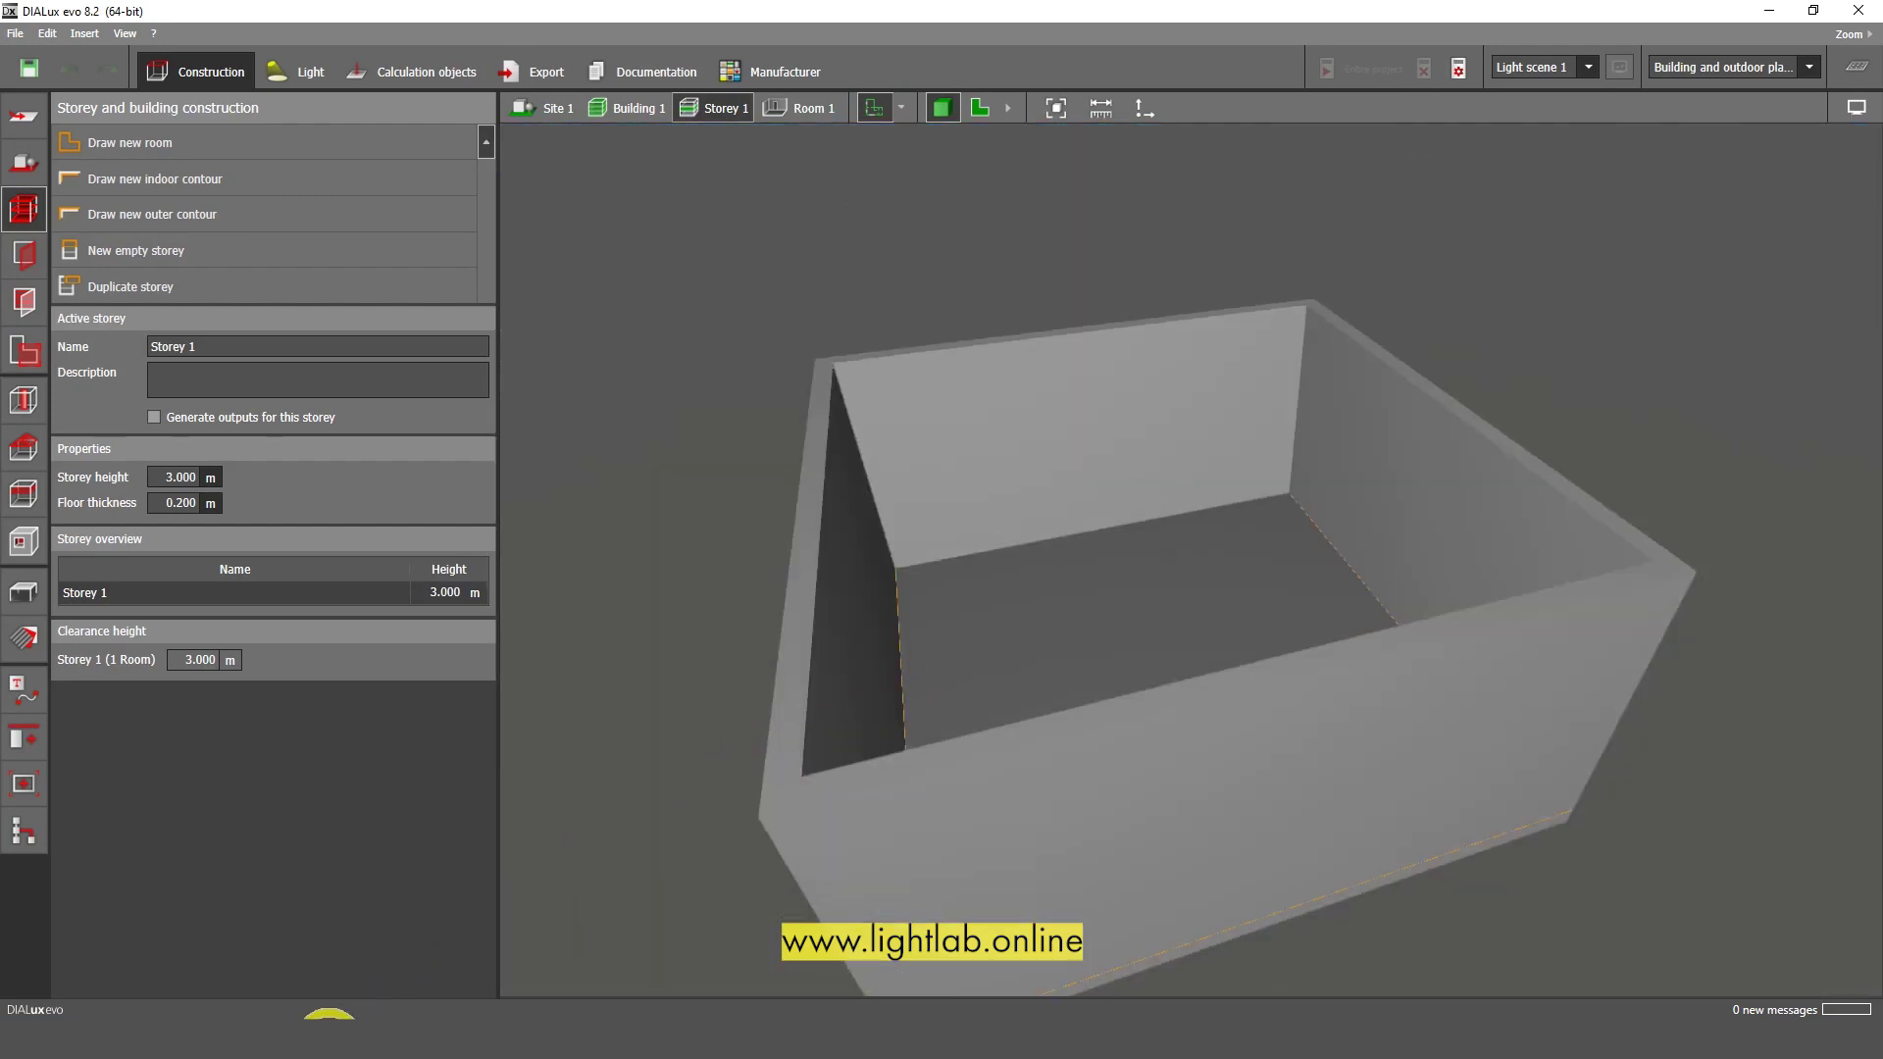
# Switch to File Explorer and open the model1 subfolder of the Model folder on the desktop
pyautogui.click(328, 1018)
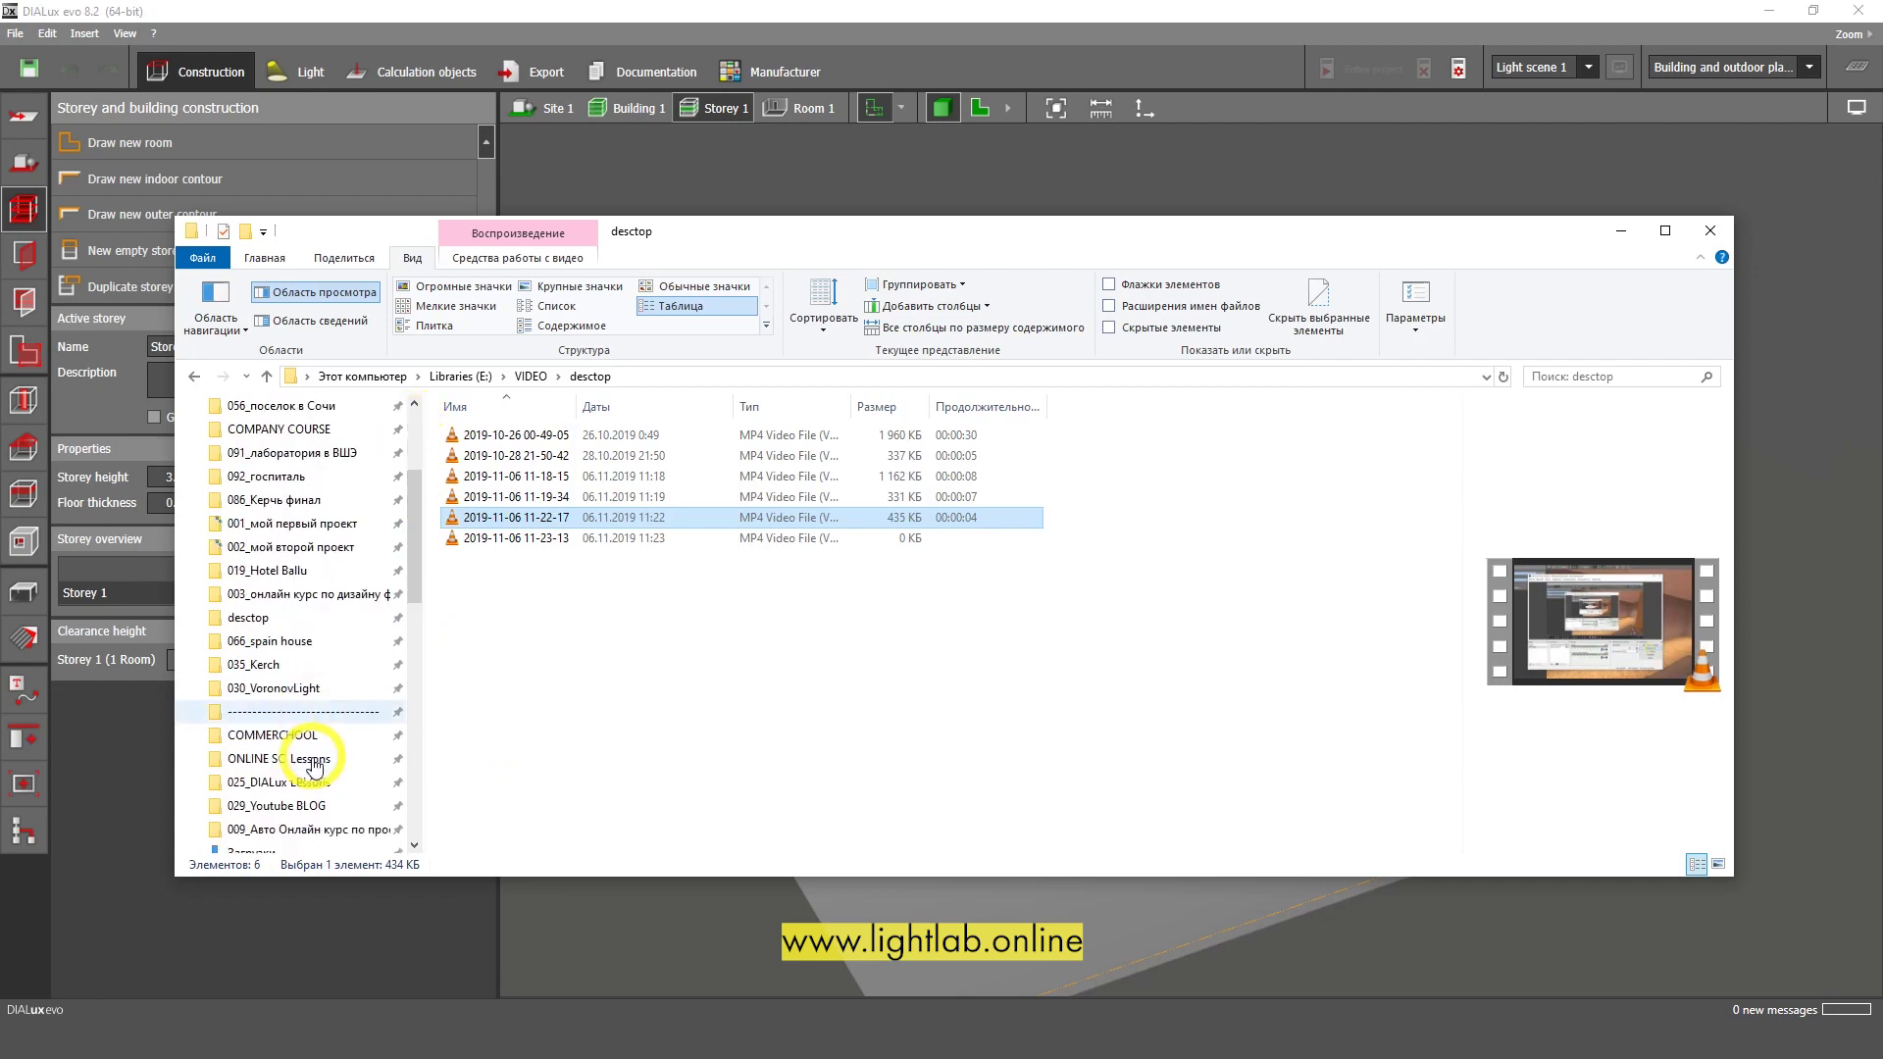
pyautogui.scroll(-8, 294, 774)
pyautogui.click(295, 688)
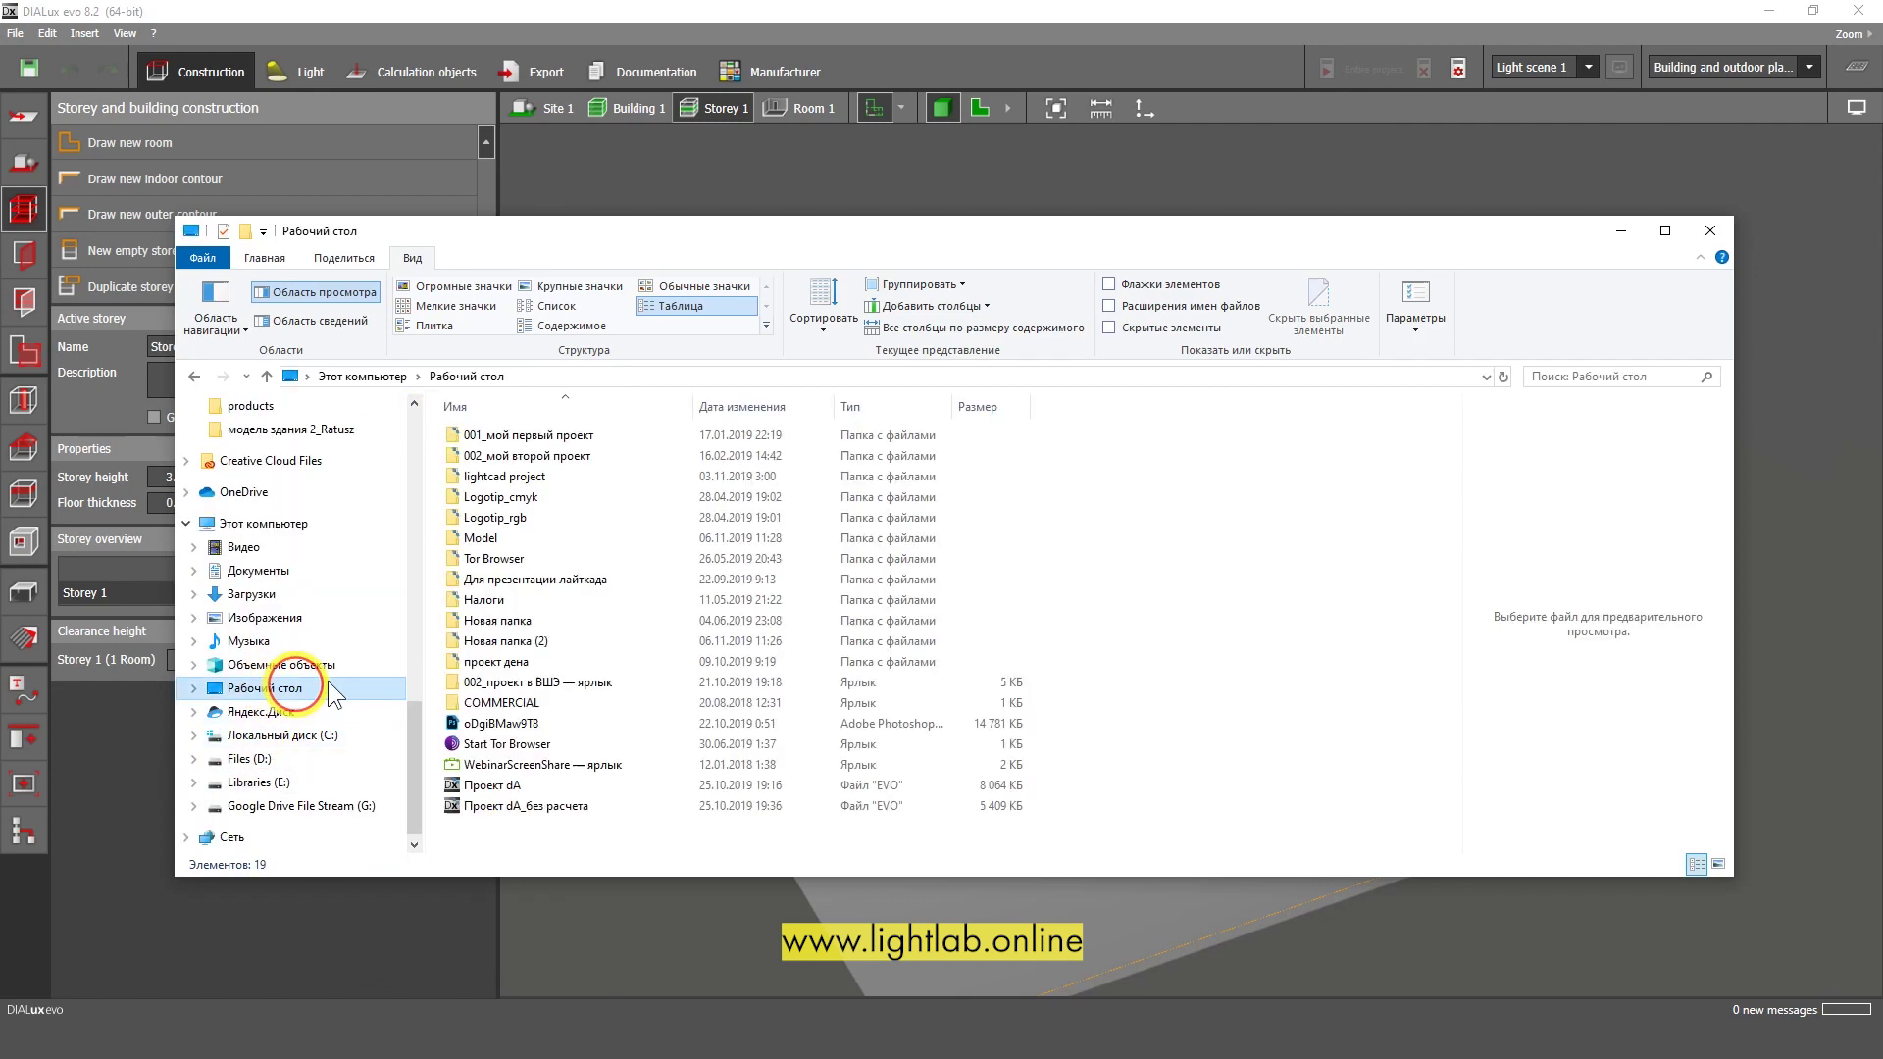
pyautogui.doubleClick(481, 537)
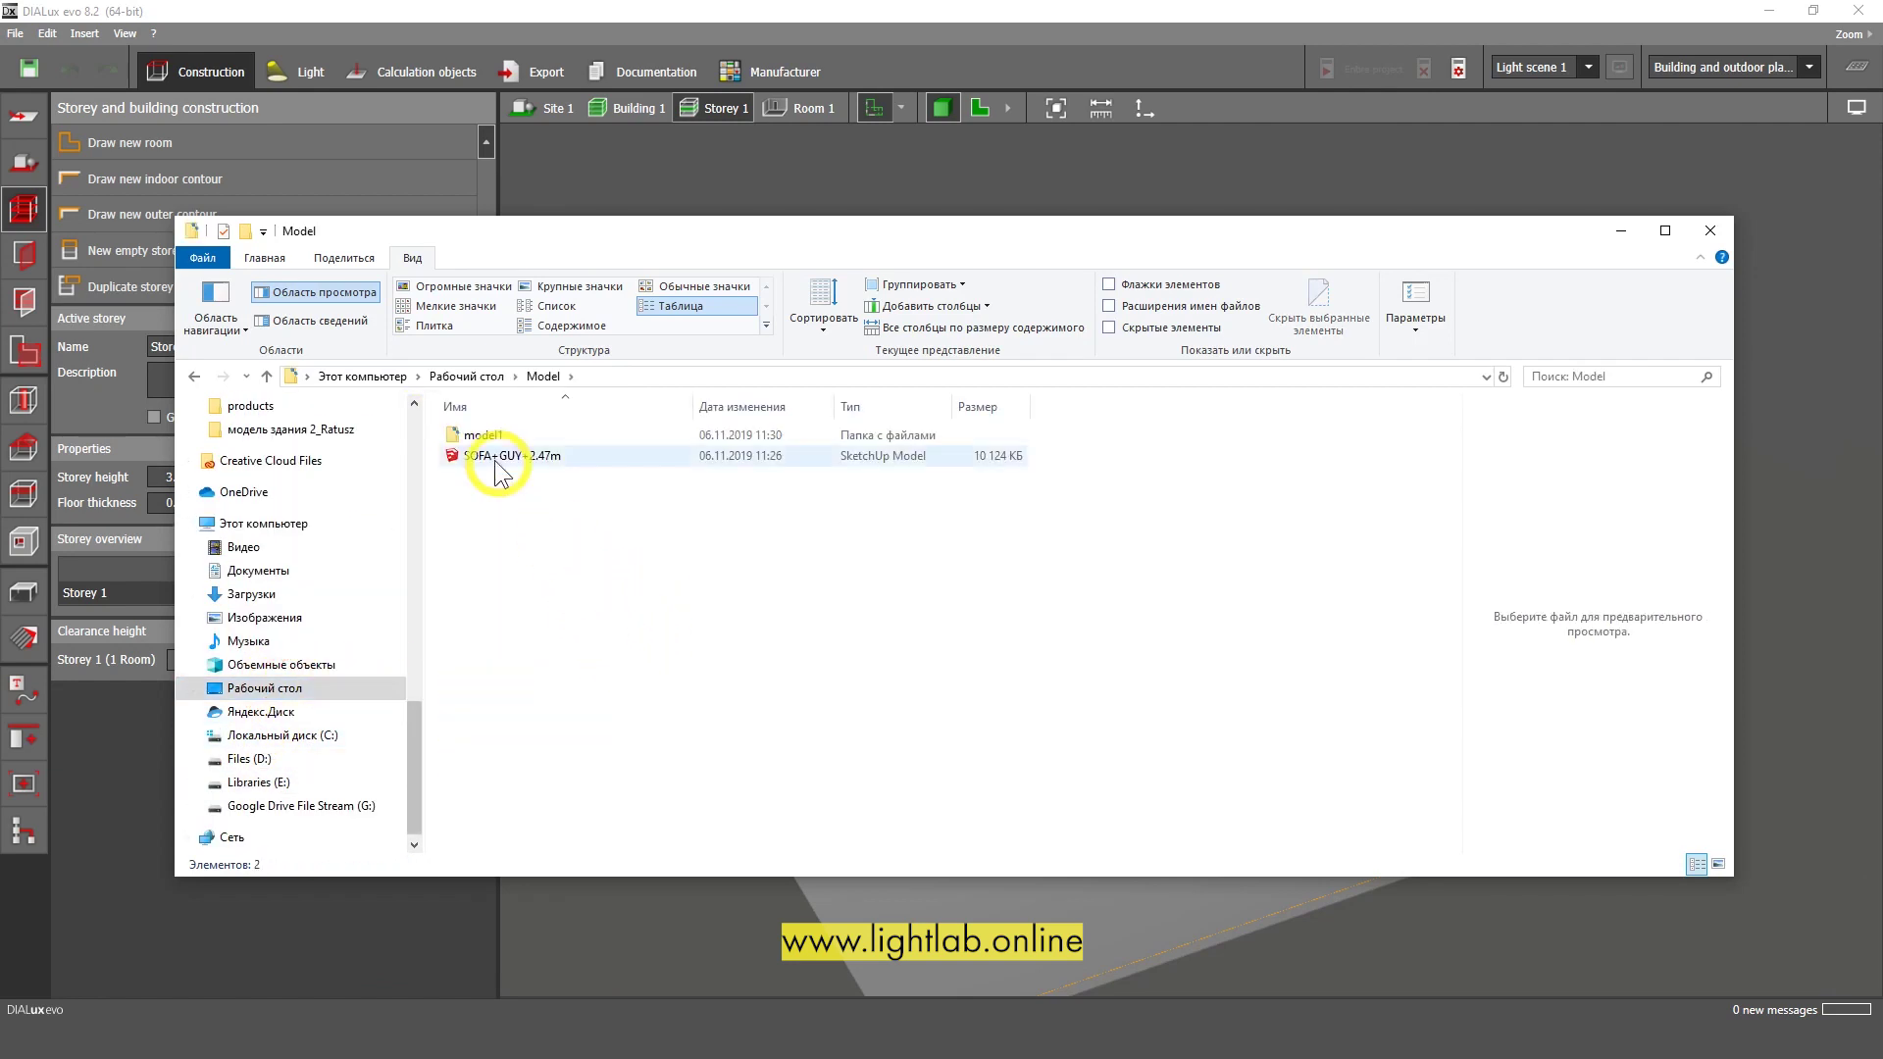
pyautogui.doubleClick(484, 434)
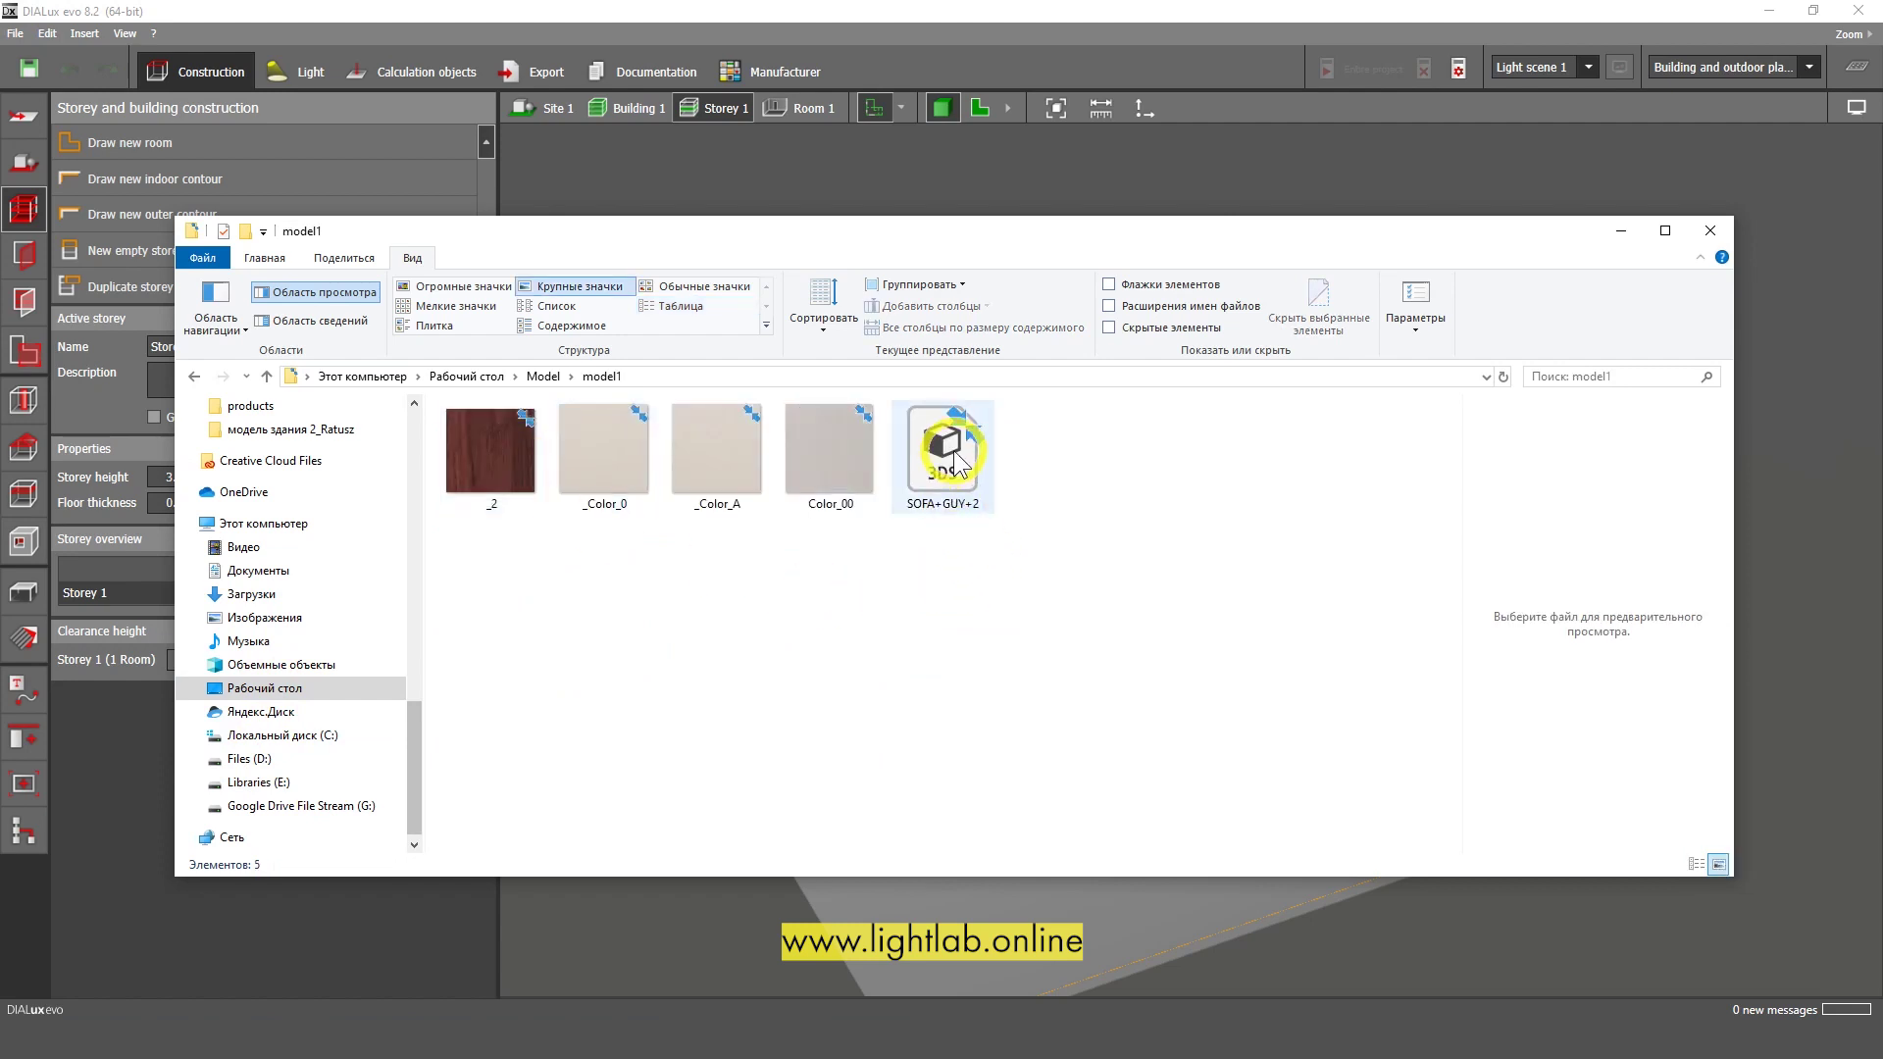
# Look through the exported texture images and the SOFA+GUY+2 3DS file in the model1 folder
pyautogui.click(476, 431)
pyautogui.click(702, 453)
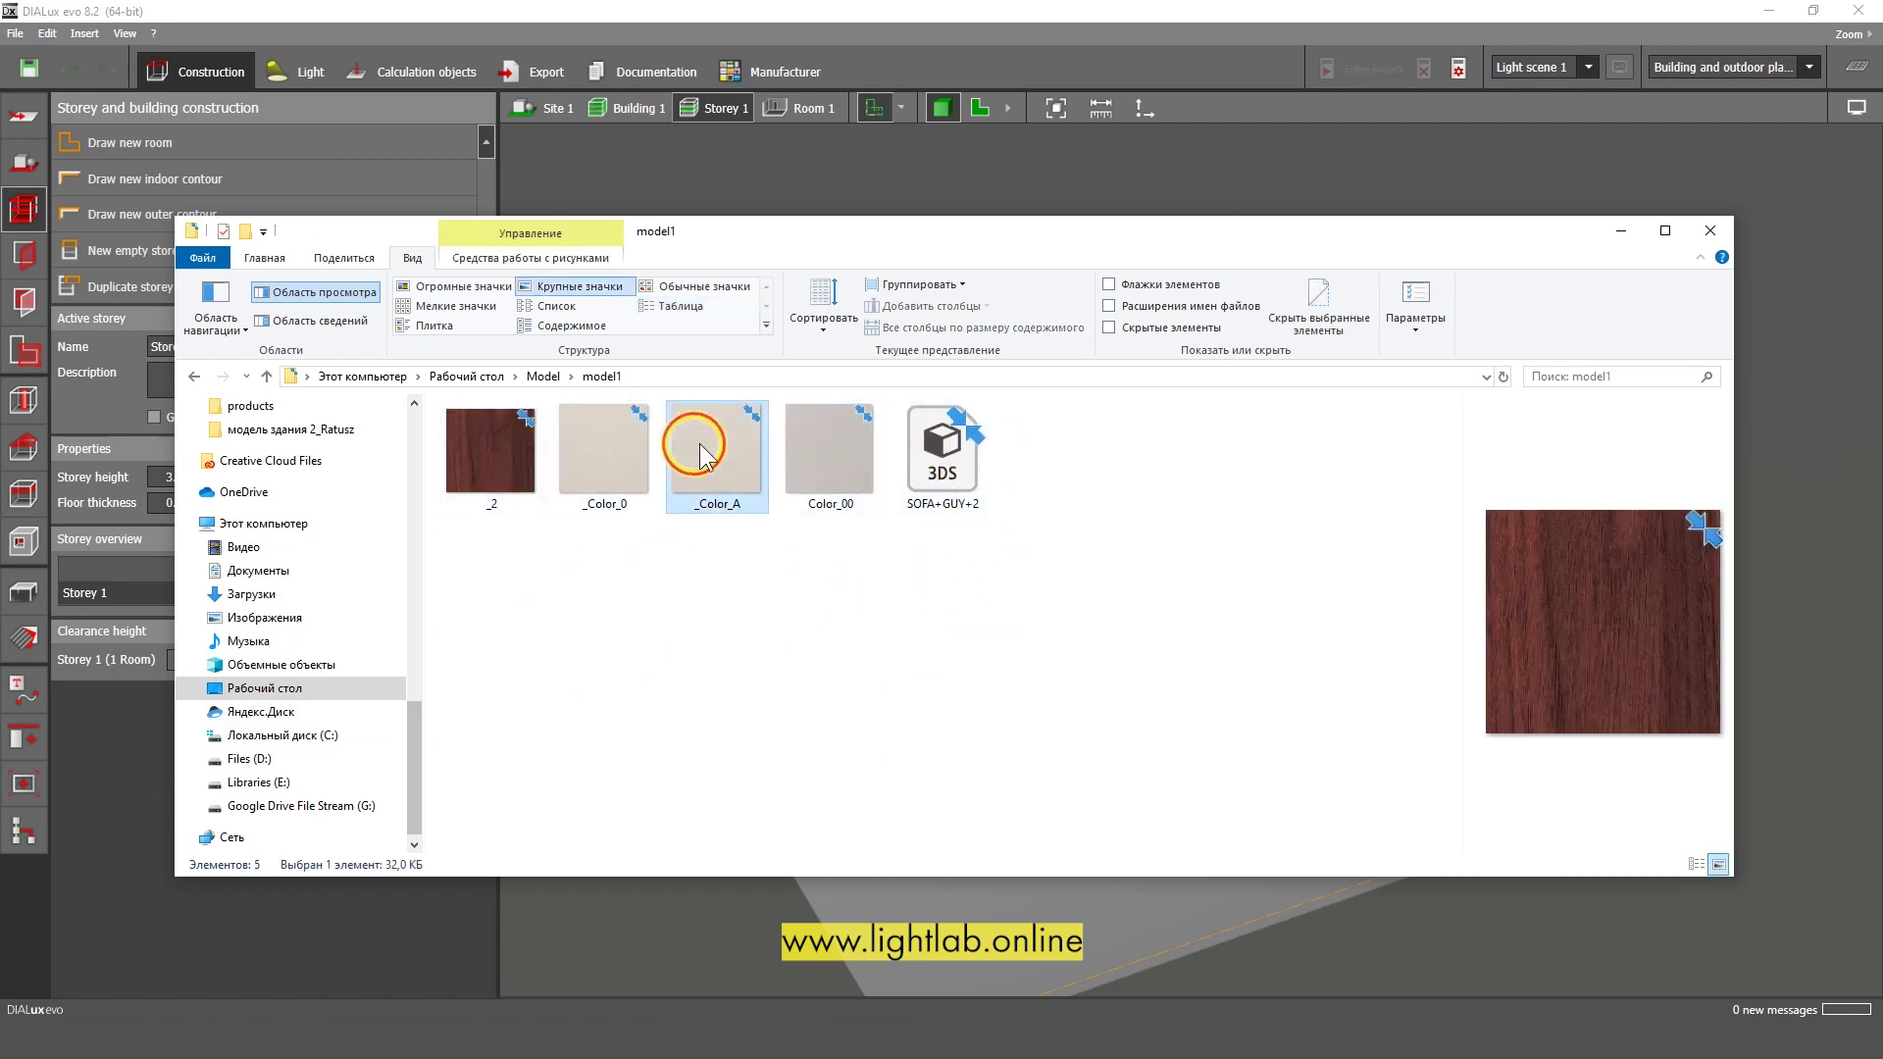
pyautogui.click(832, 449)
pyautogui.click(714, 641)
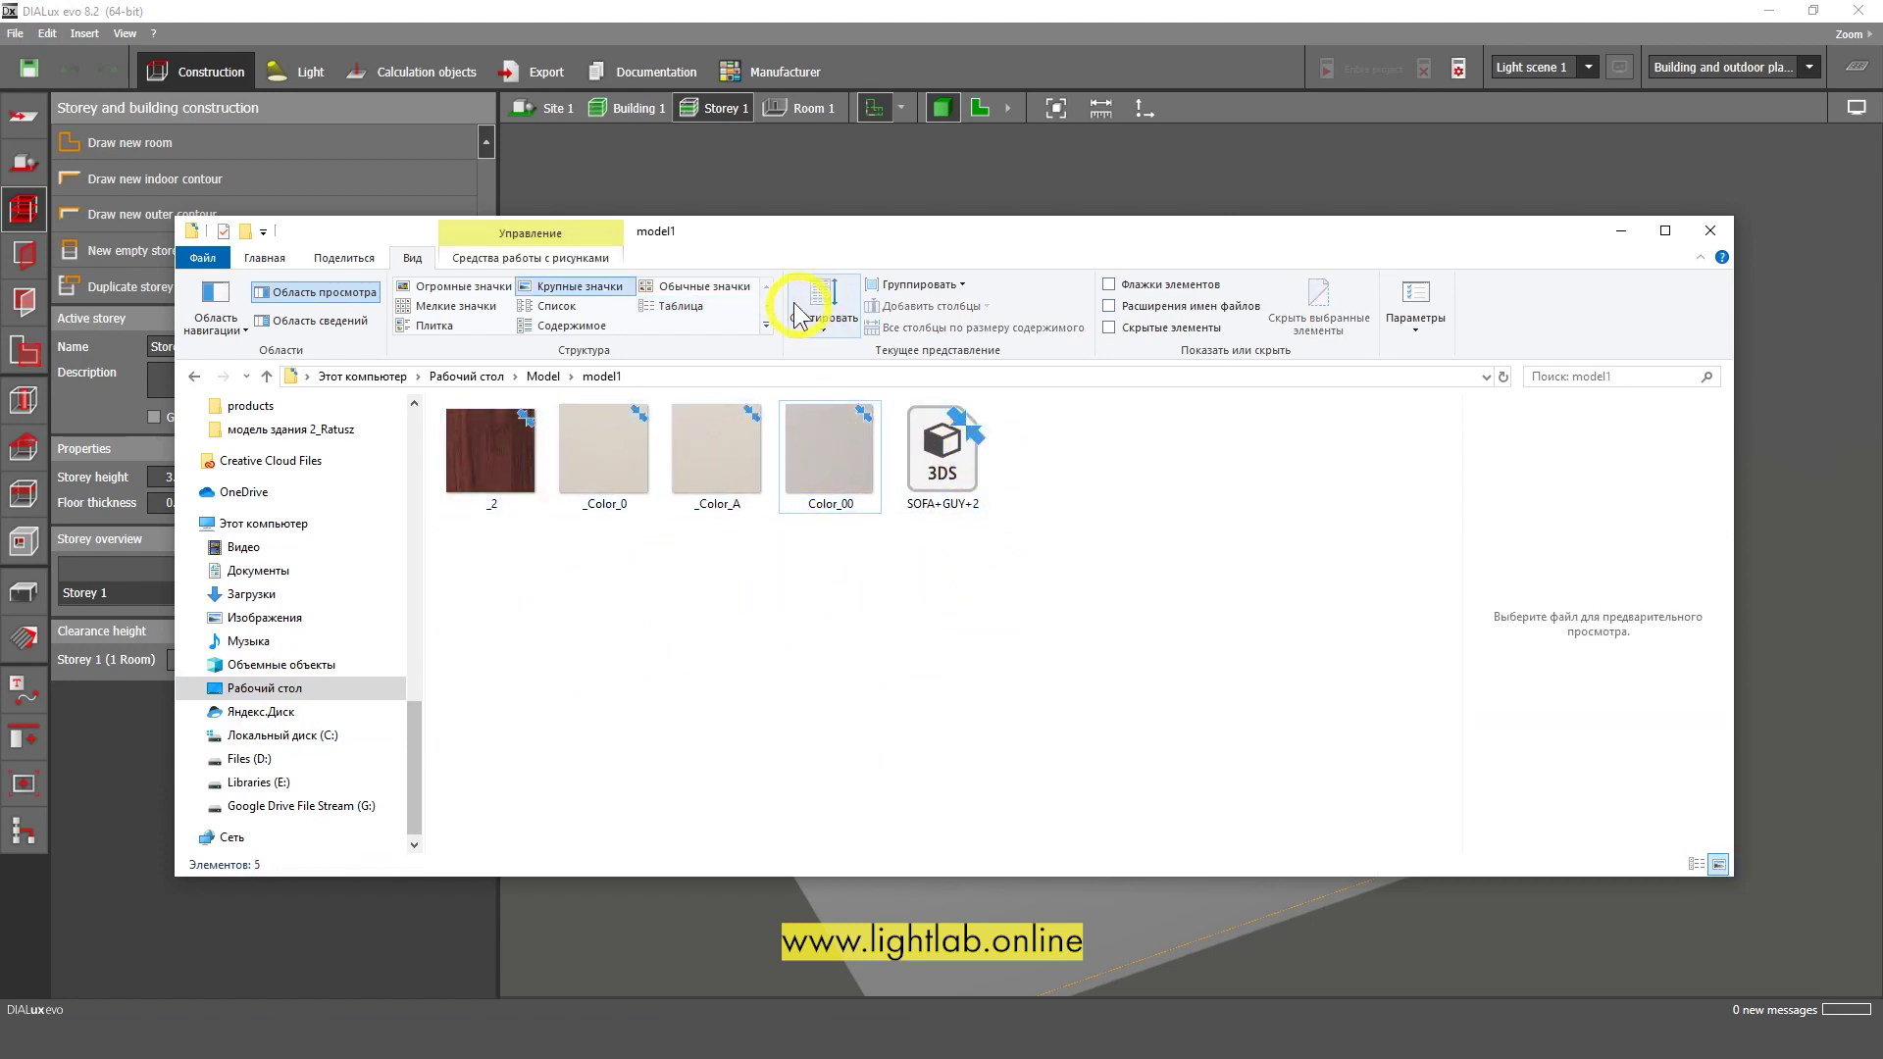
pyautogui.moveTo(771, 233); pyautogui.dragTo(861, 227)
pyautogui.click(1051, 450)
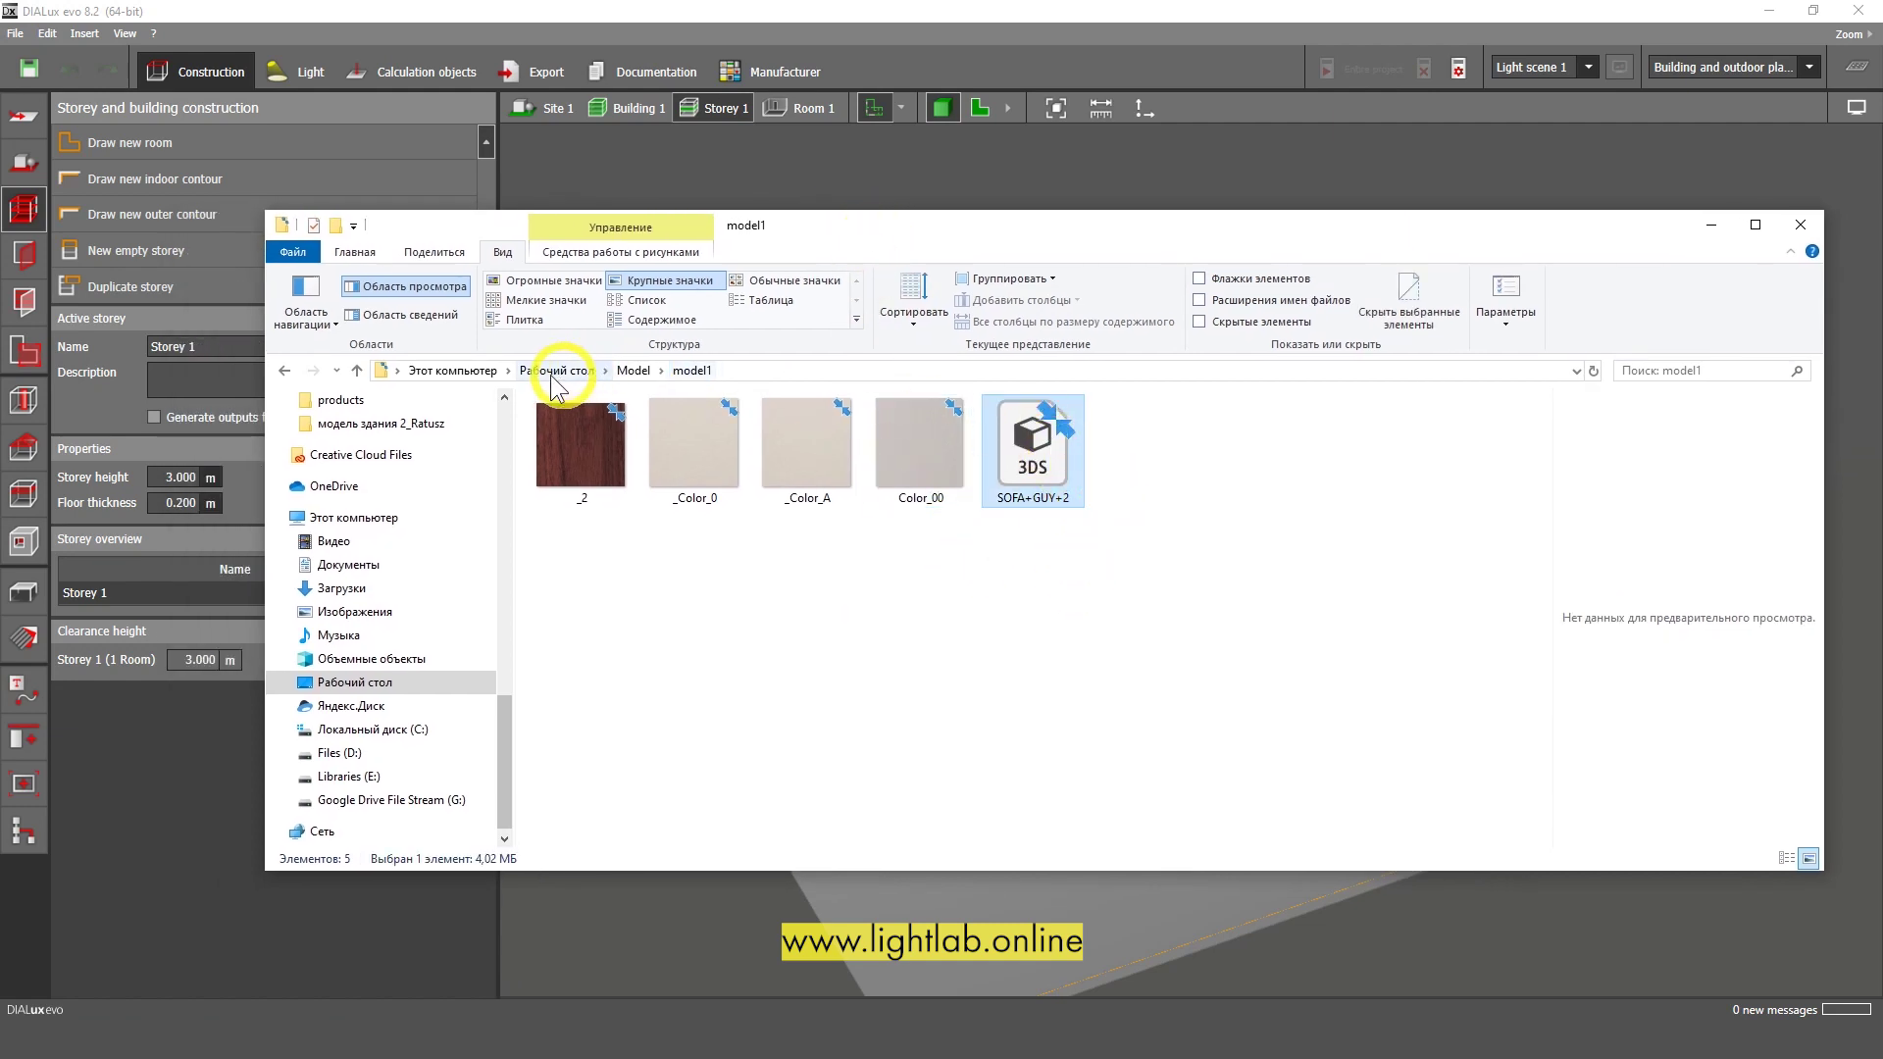
# List the folder's files in a details table beside the DIALux scene, import SOFA+GUY+2 from it, and place the sofa in the room
pyautogui.click(769, 299)
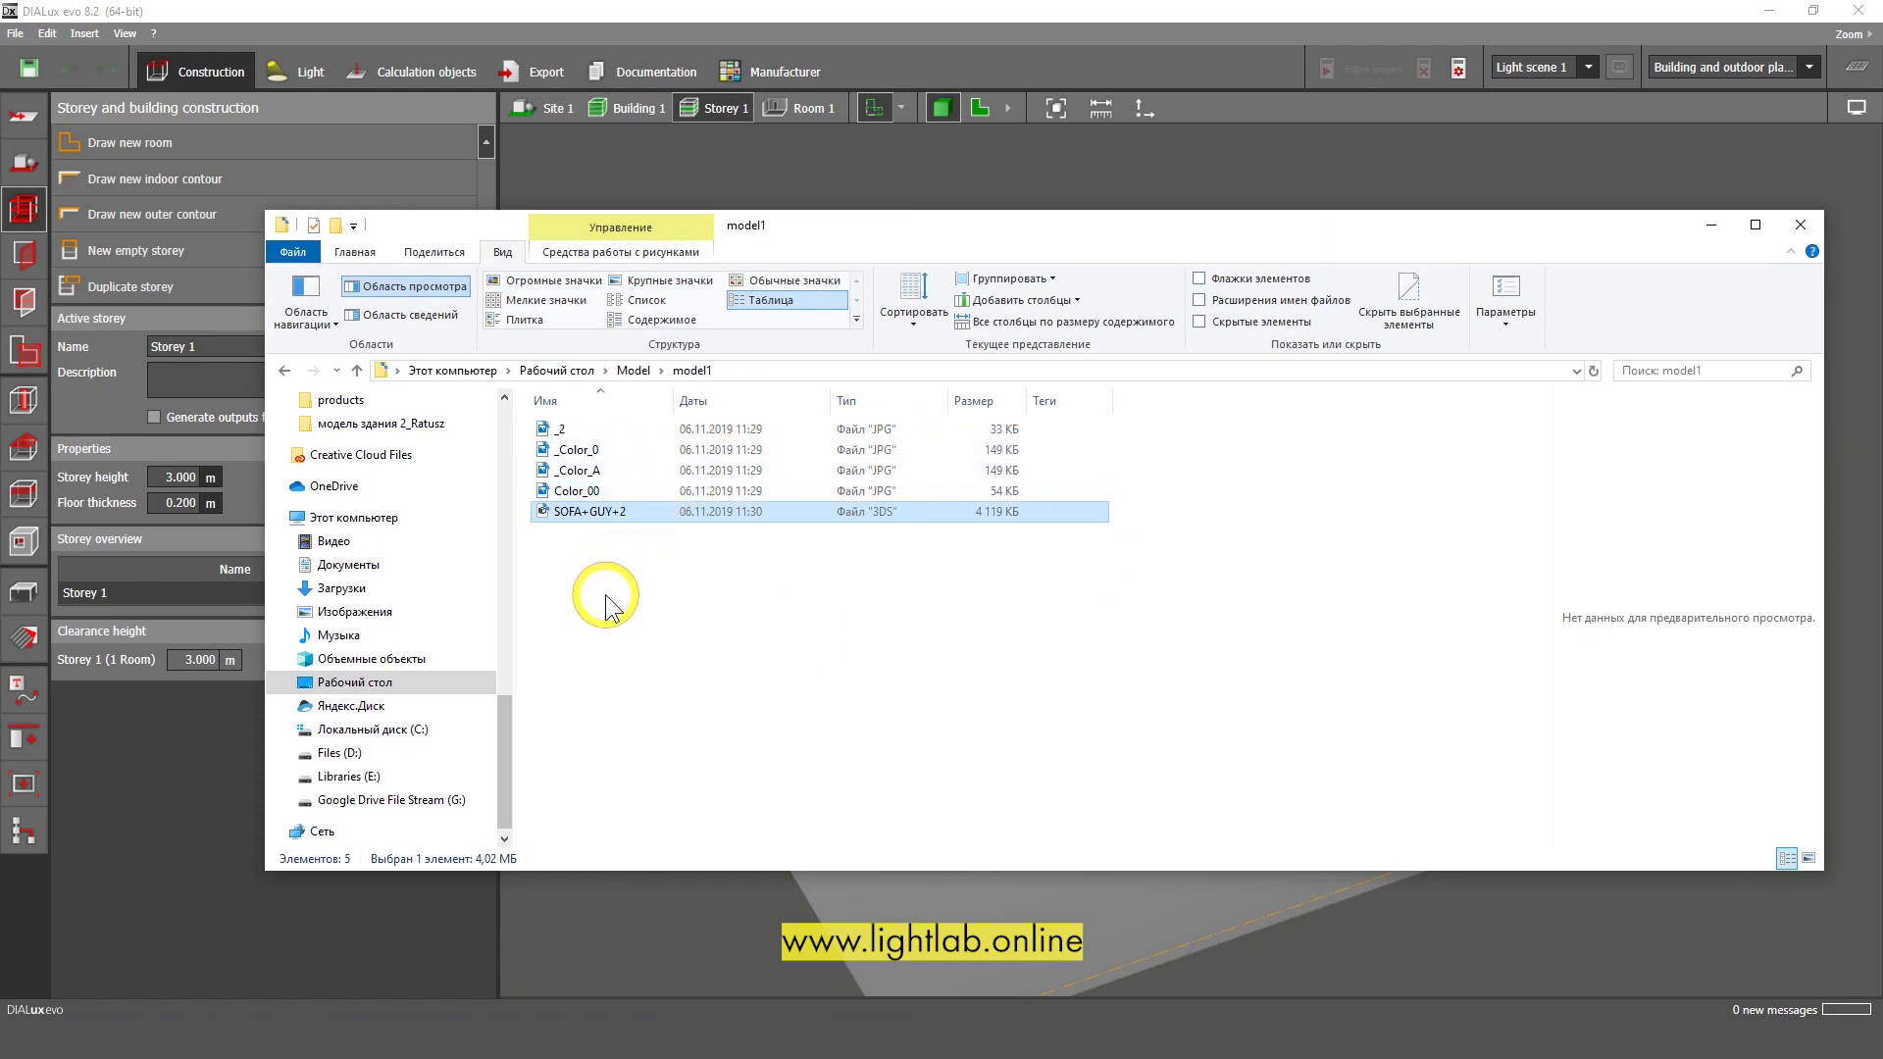
pyautogui.moveTo(492, 231); pyautogui.dragTo(1427, 192)
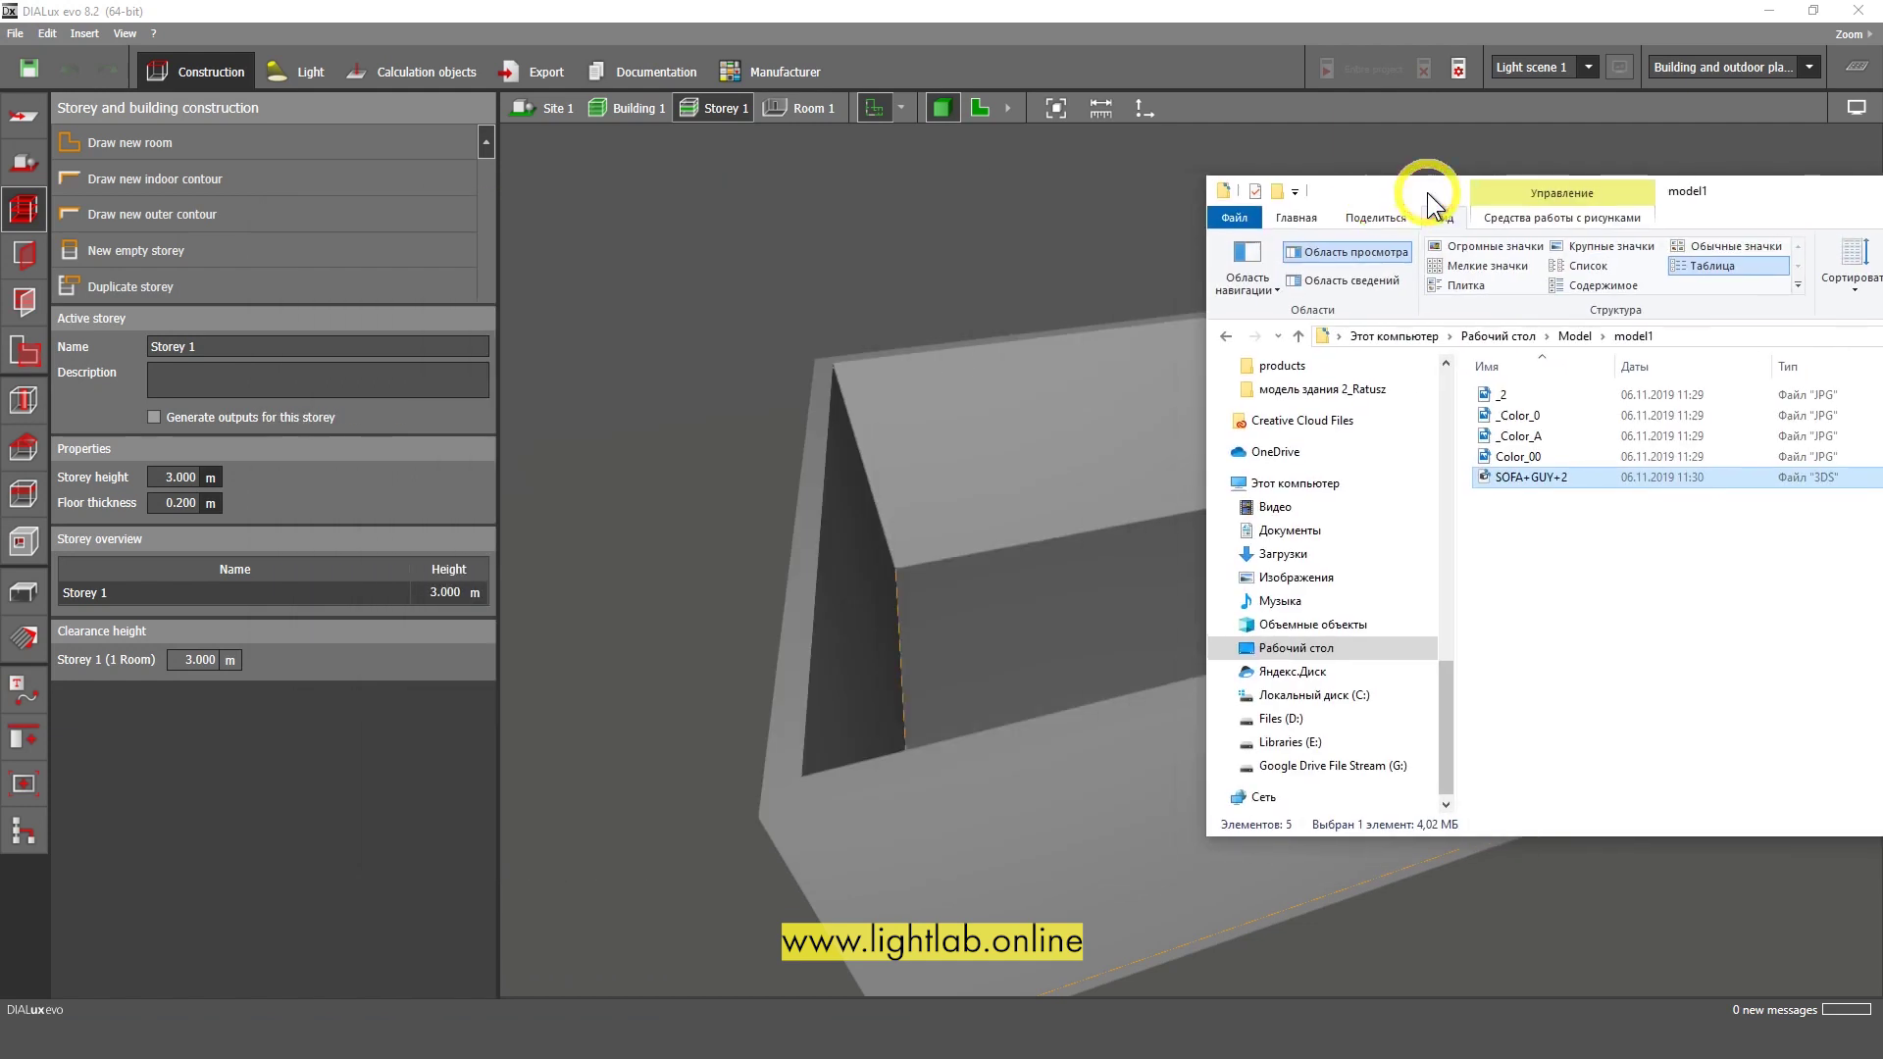
pyautogui.doubleClick(1526, 484)
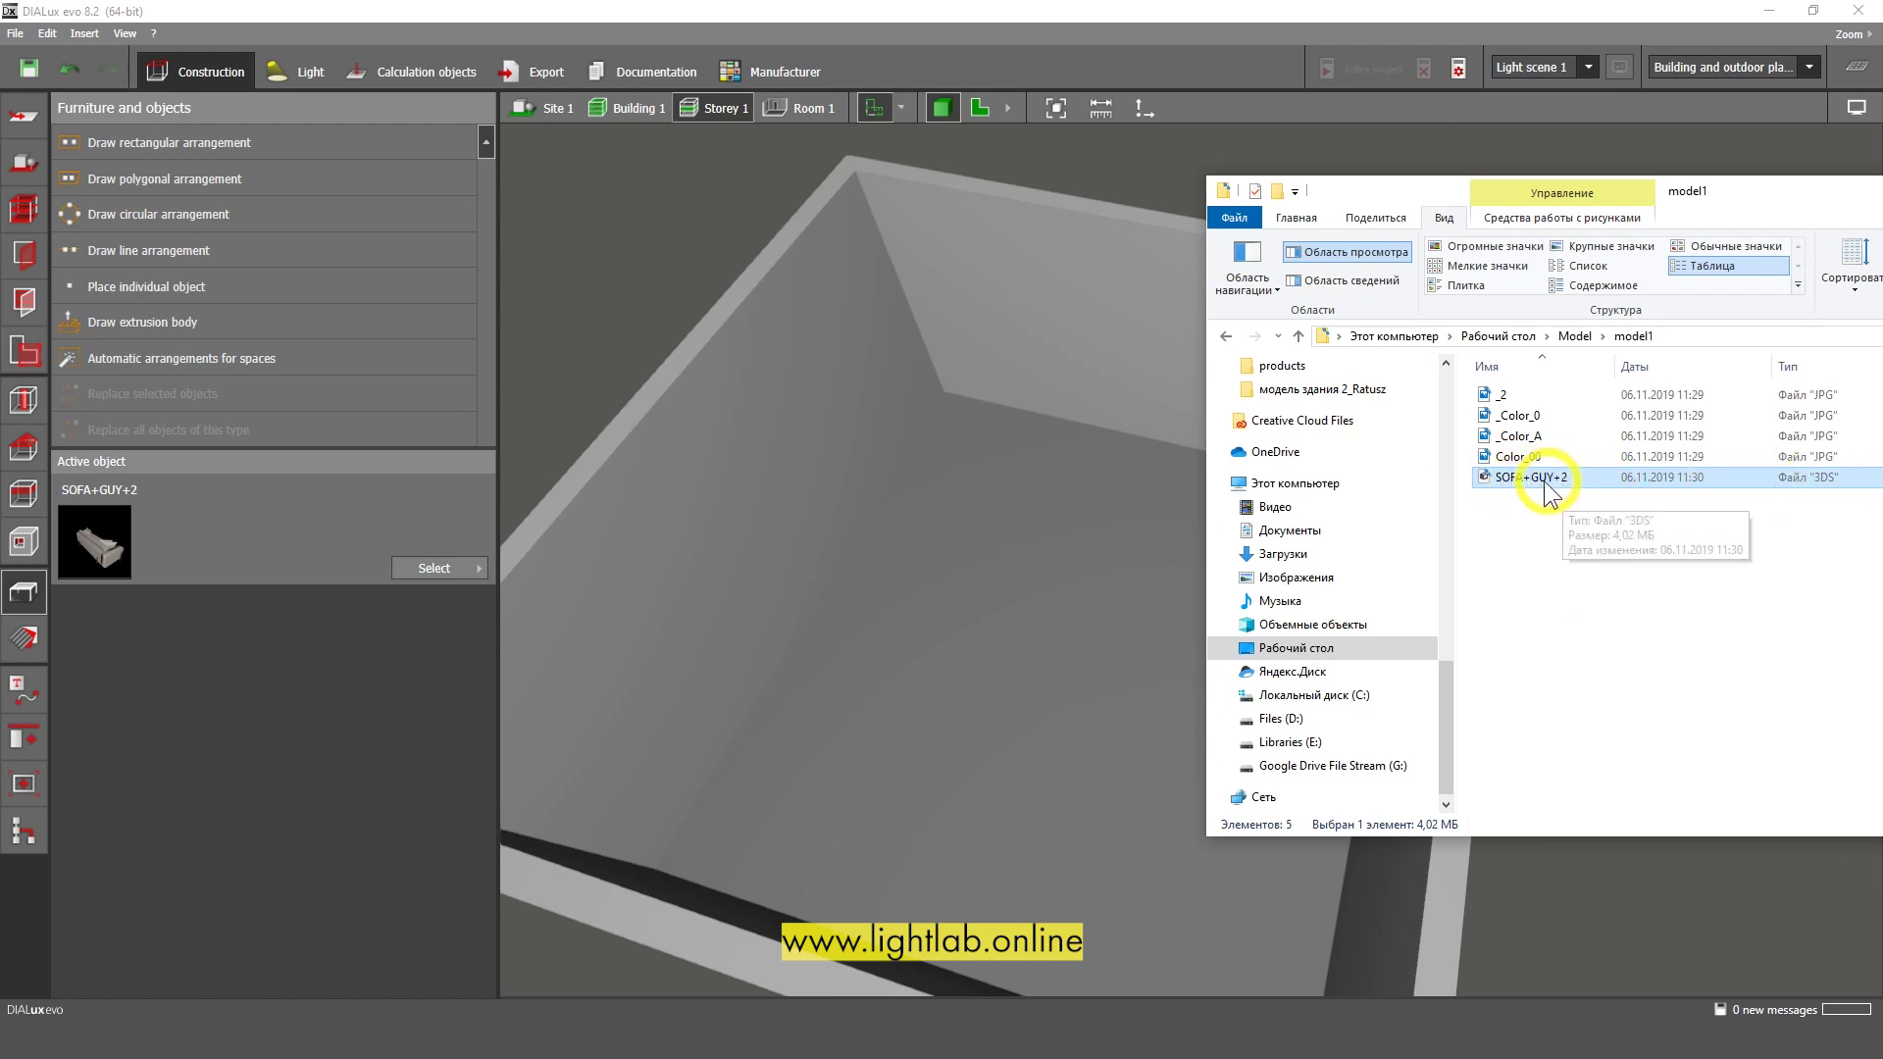
pyautogui.moveTo(1530, 484); pyautogui.dragTo(932, 521)
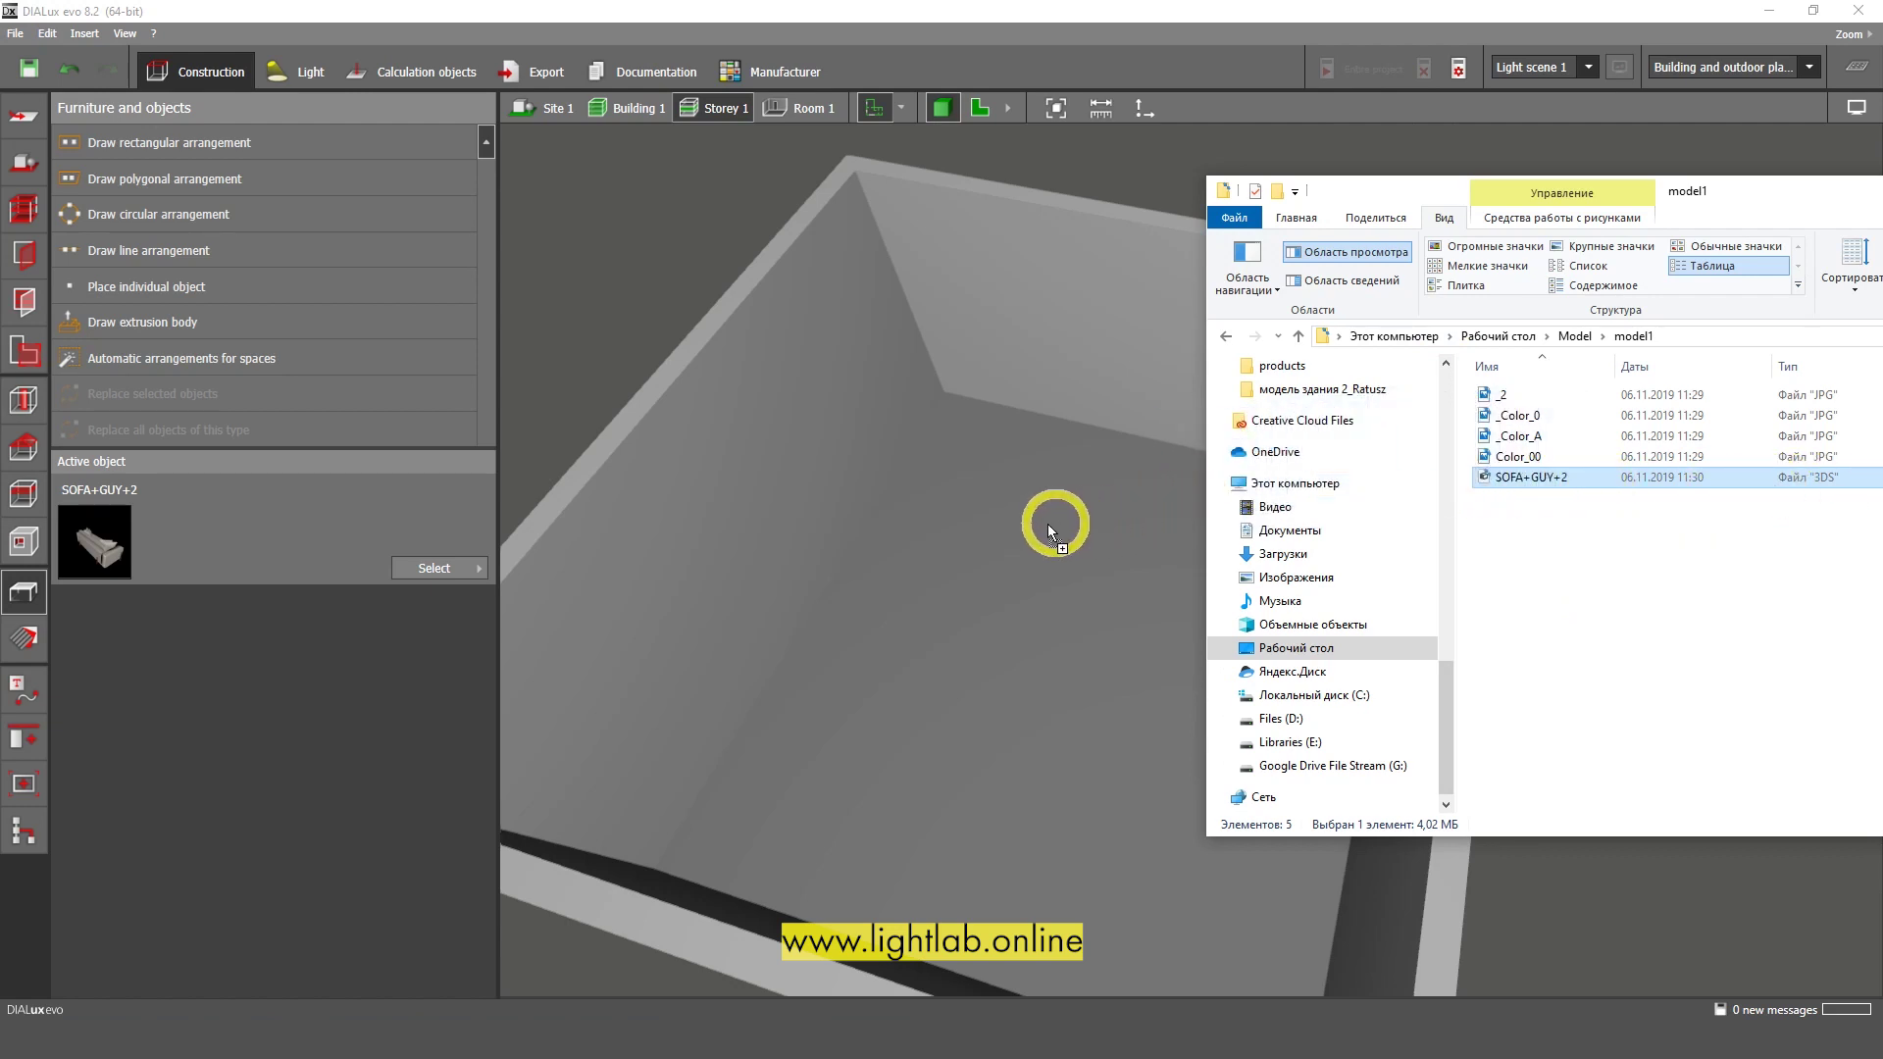
pyautogui.click(954, 581)
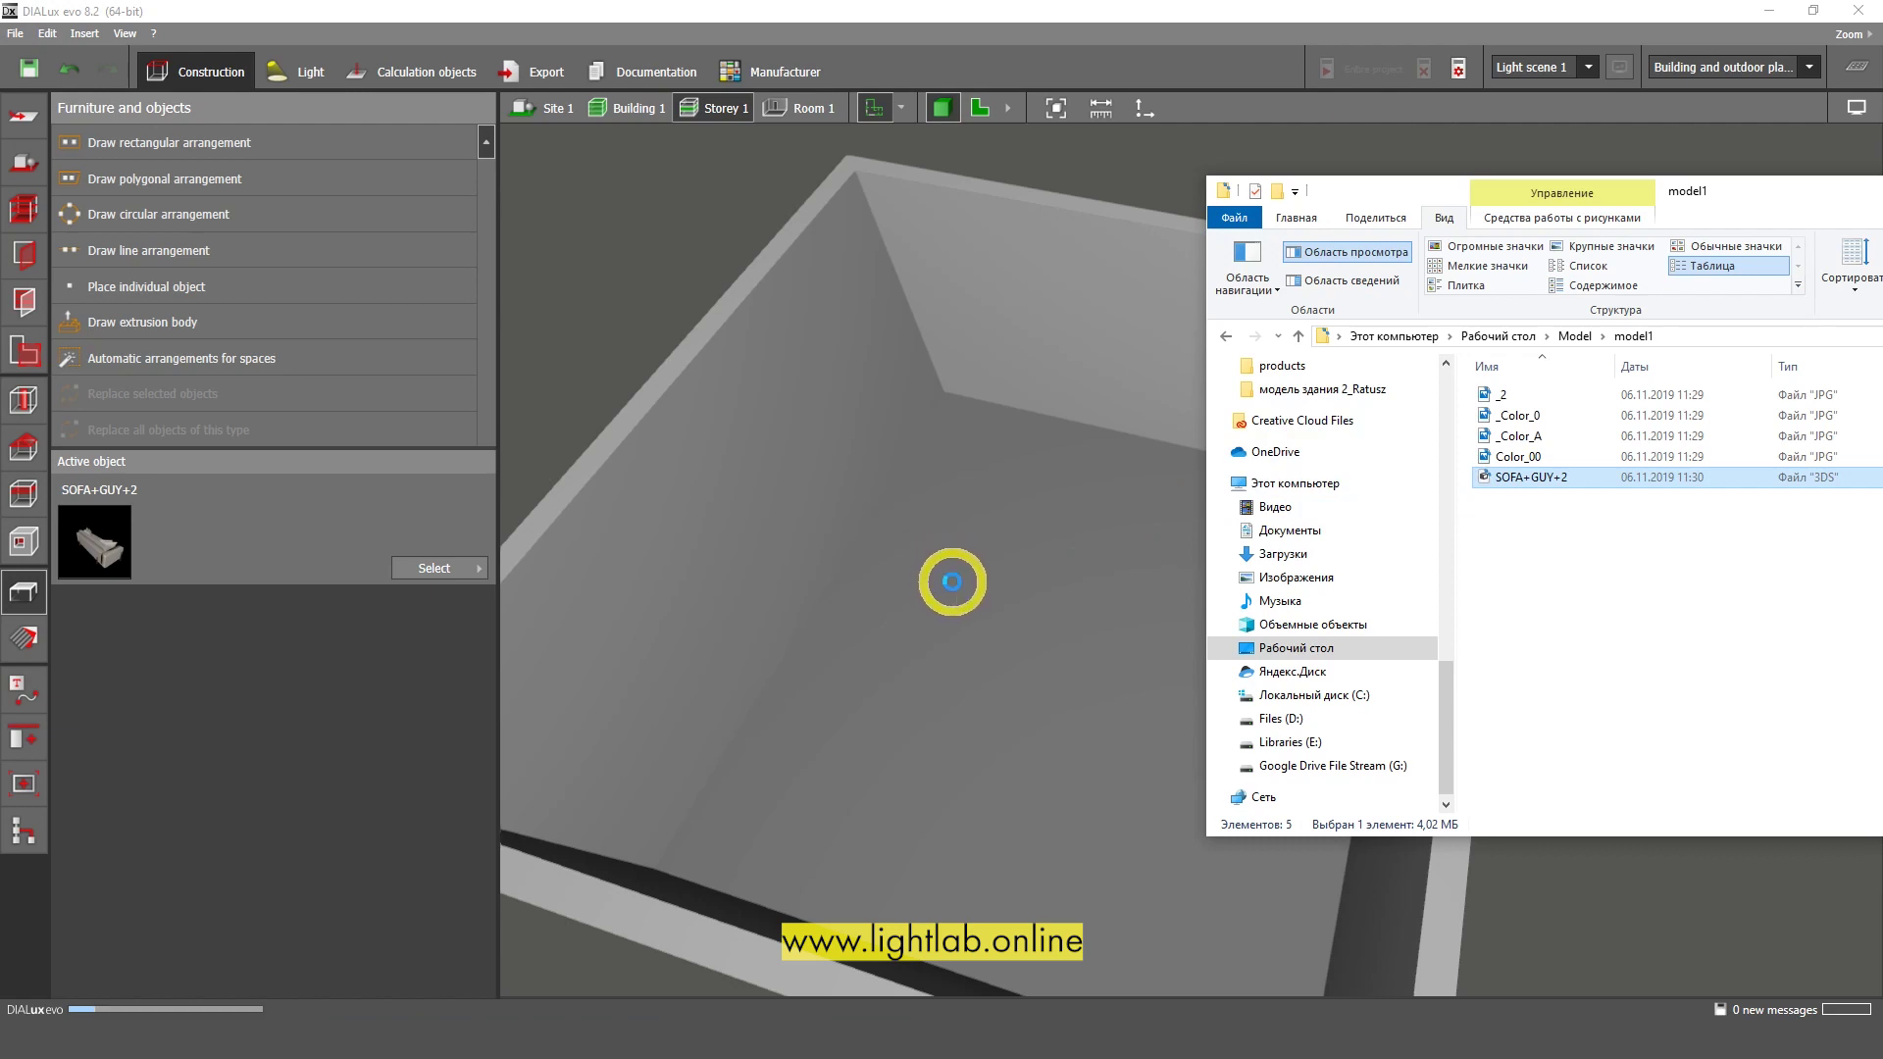
pyautogui.moveTo(992, 579); pyautogui.dragTo(1344, 555, button='right')
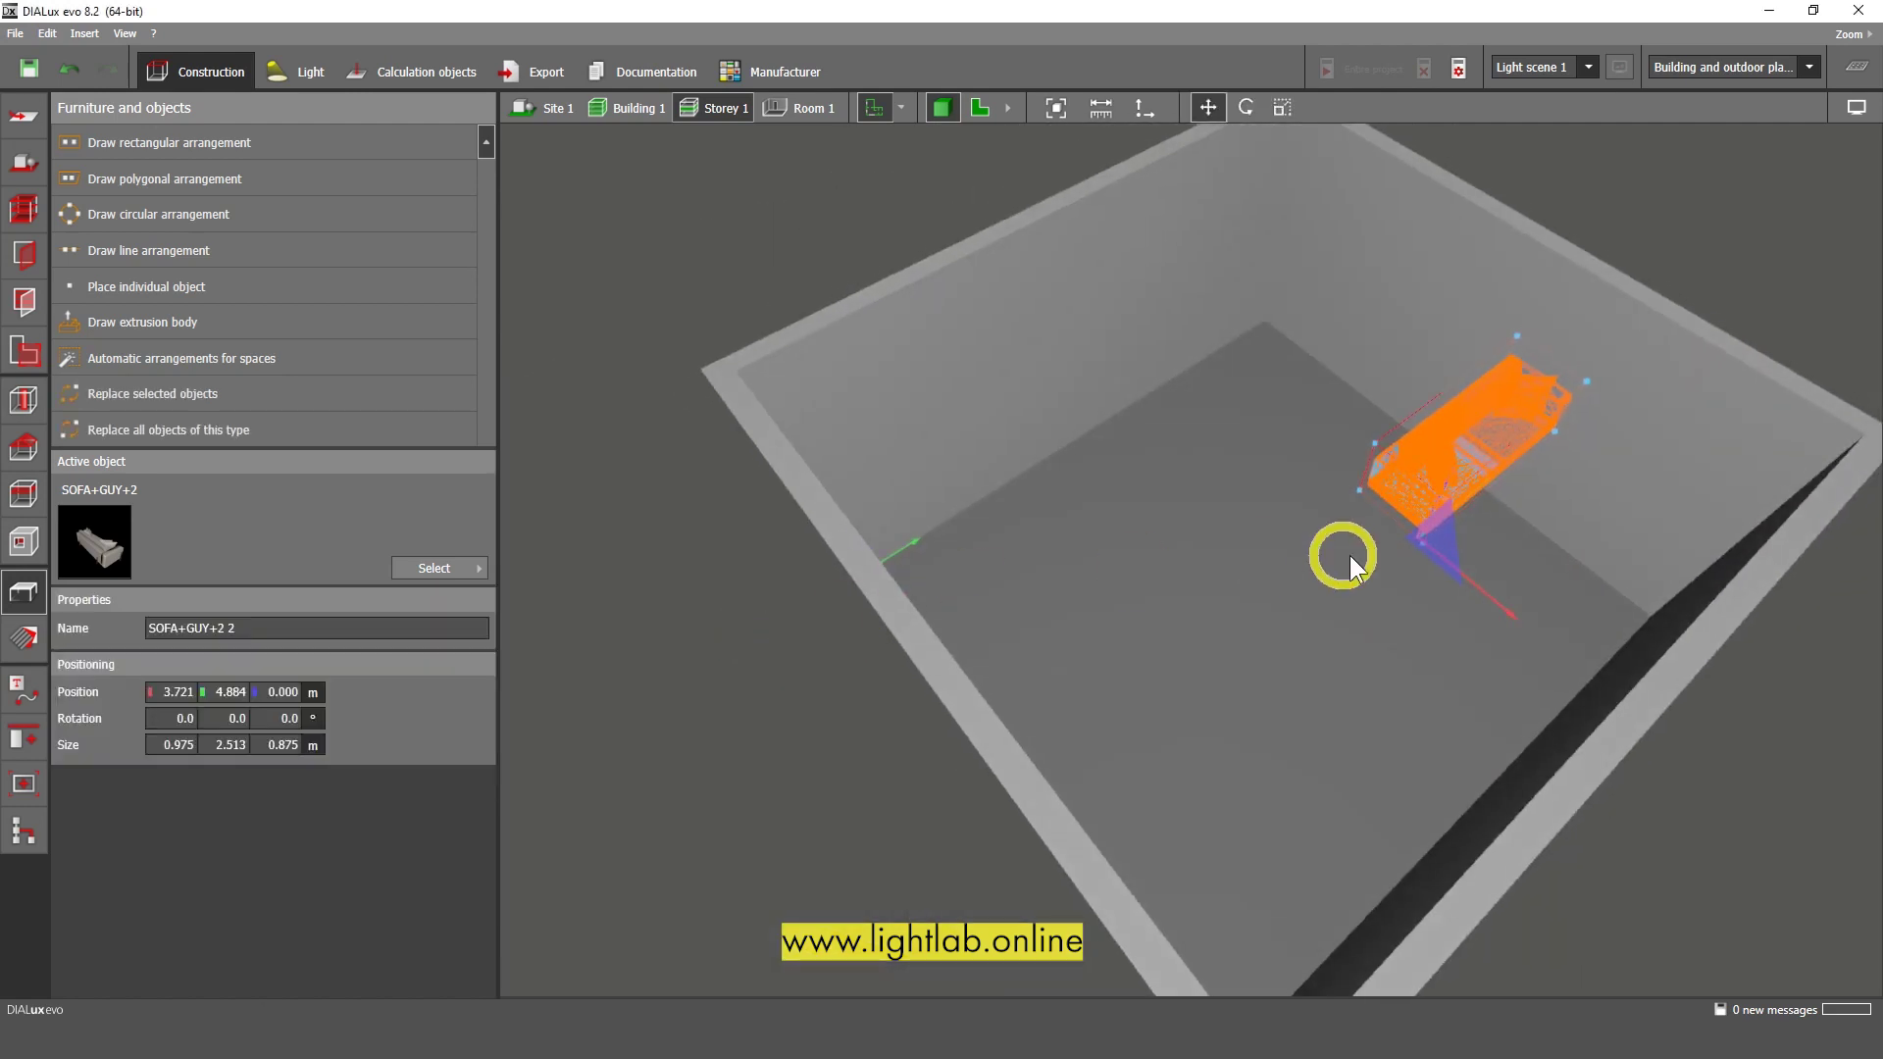
pyautogui.scroll(3, 1290, 563)
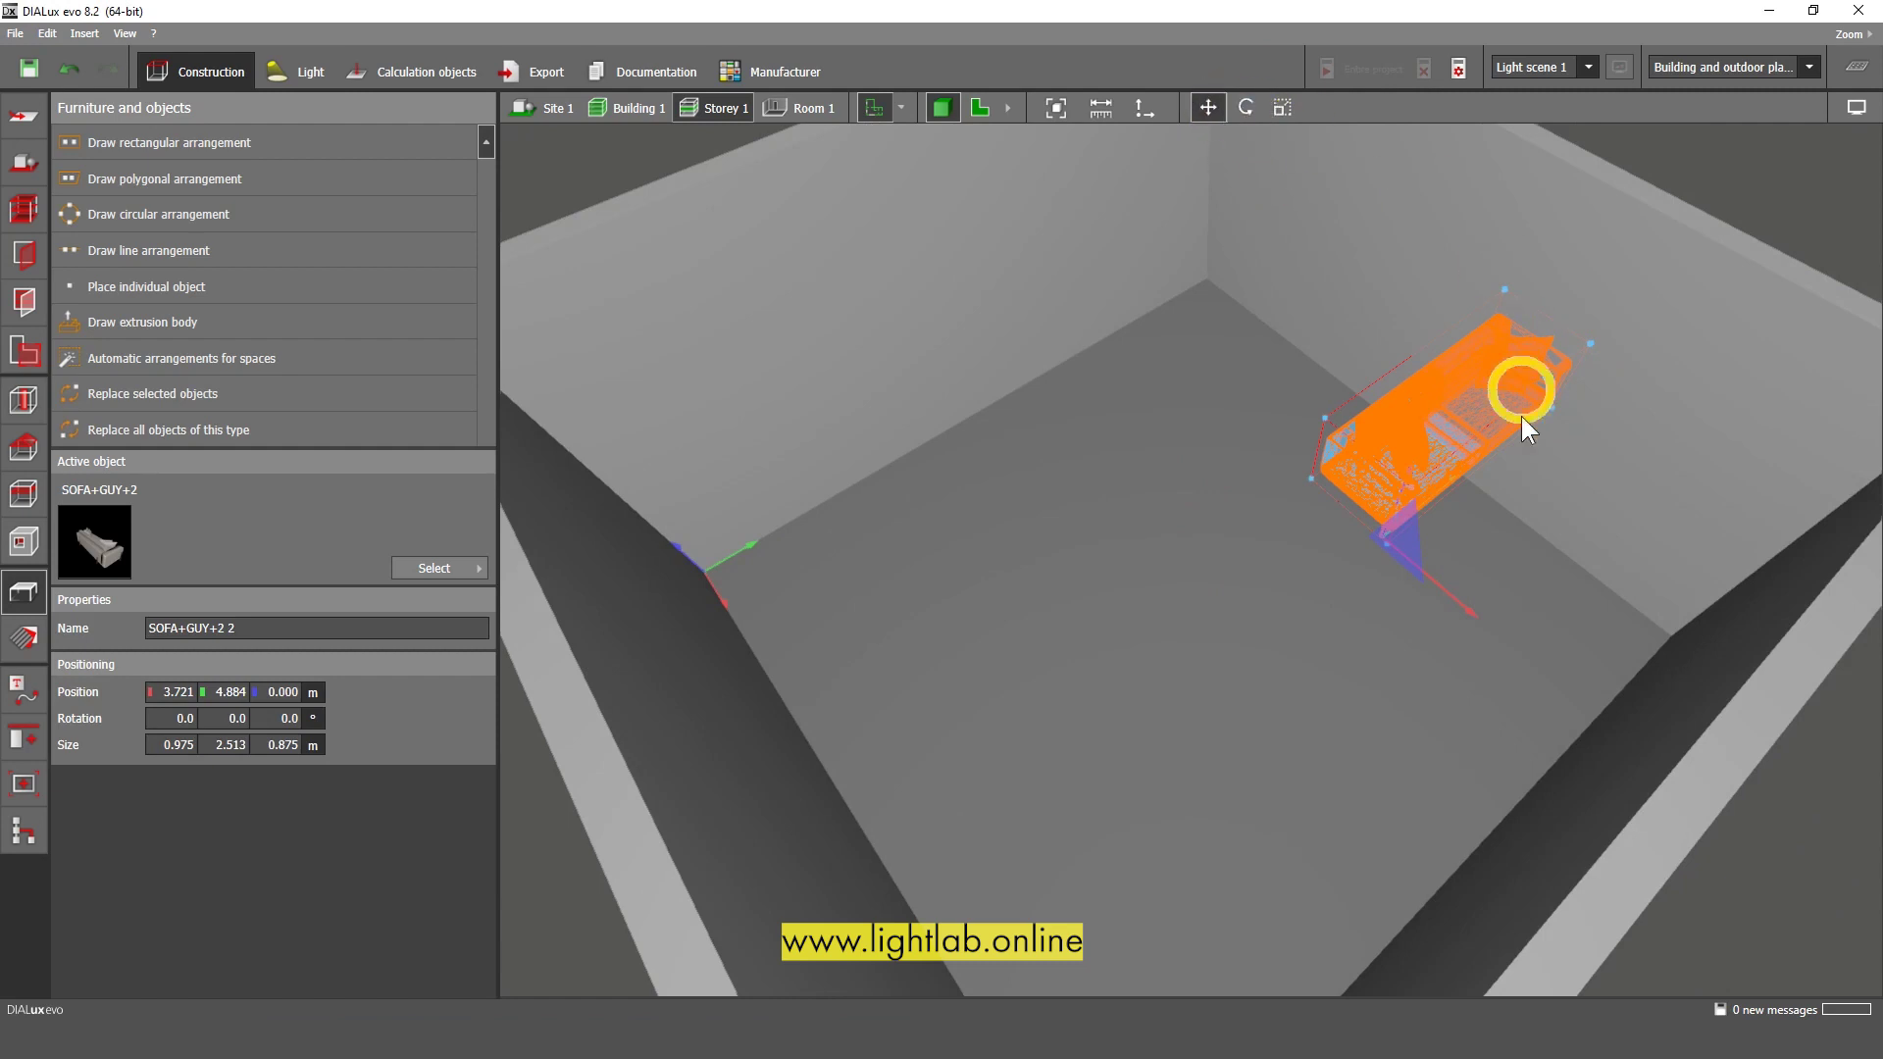
# Move the sofa away from the wall to about X 3.15 m, Y 2.31 m, and inspect it deselected in 3D
pyautogui.moveTo(1508, 459); pyautogui.dragTo(1441, 520, button='right')
pyautogui.moveTo(1585, 622); pyautogui.dragTo(1387, 664, button='right')
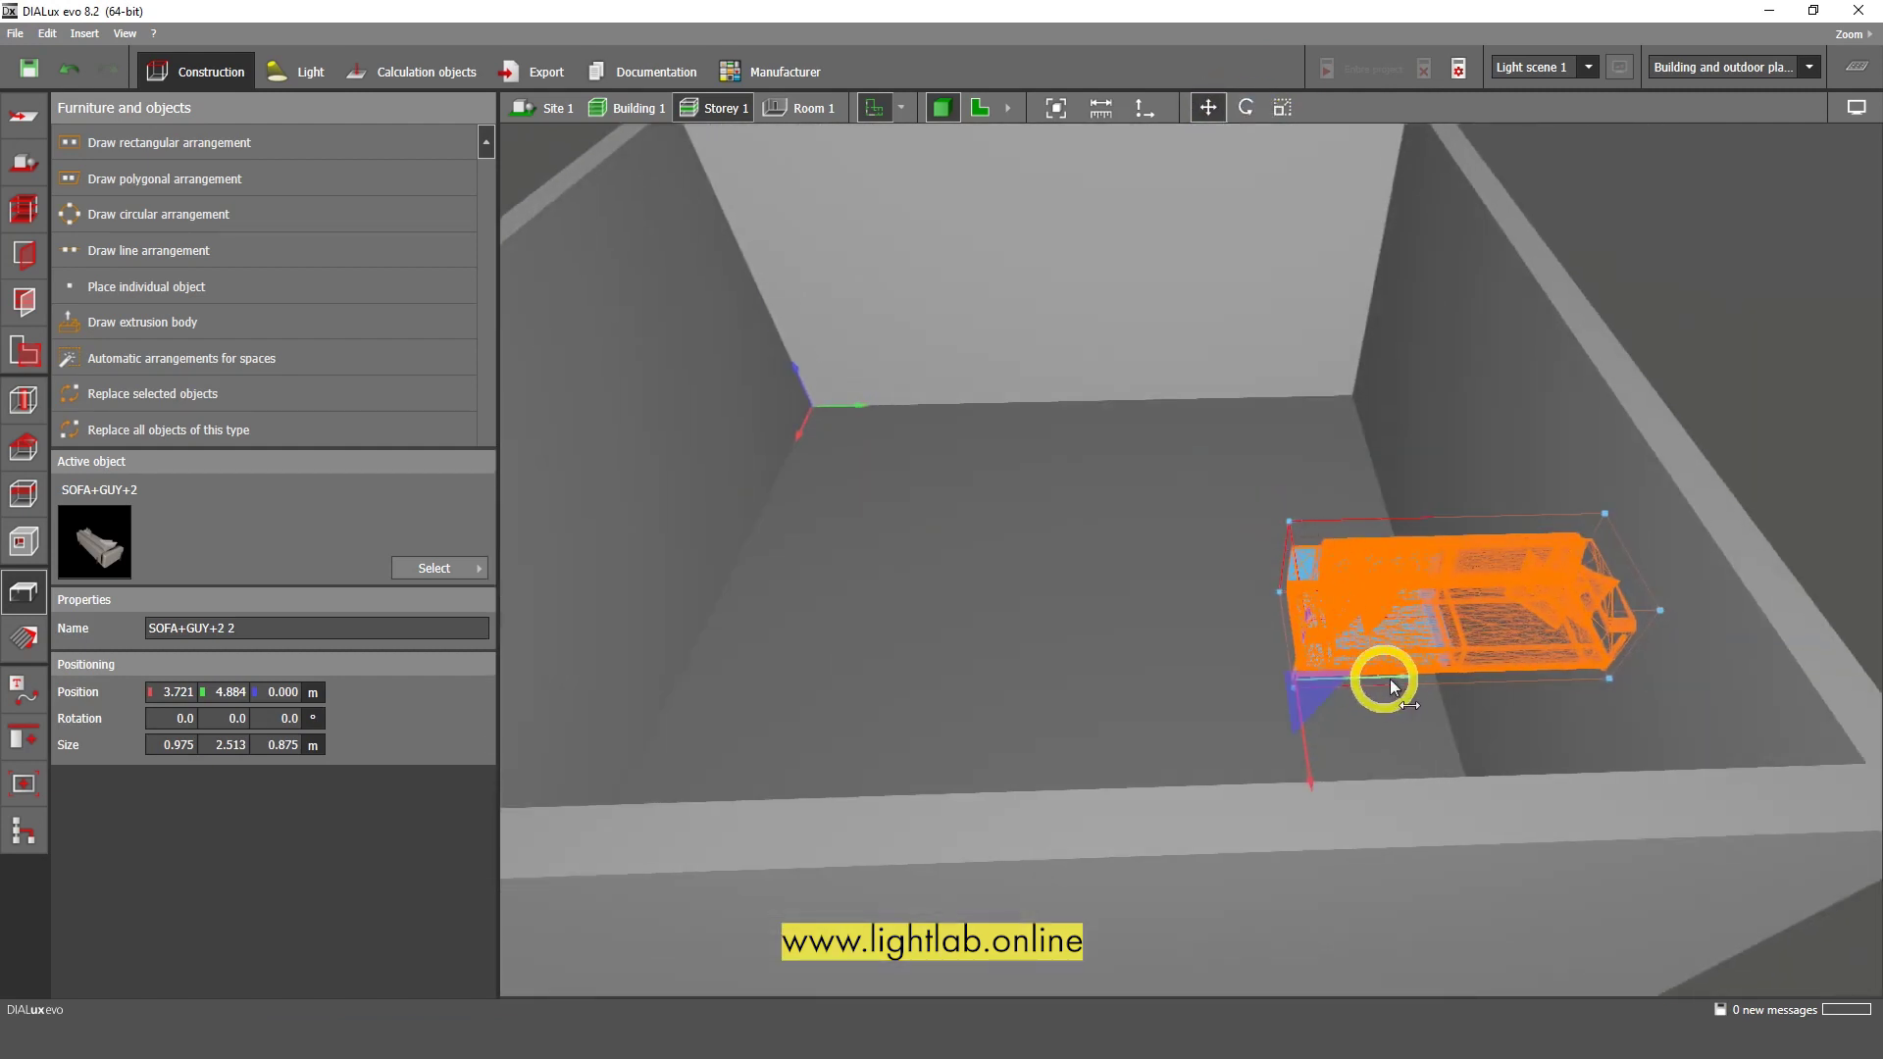
pyautogui.moveTo(1386, 663); pyautogui.dragTo(975, 694)
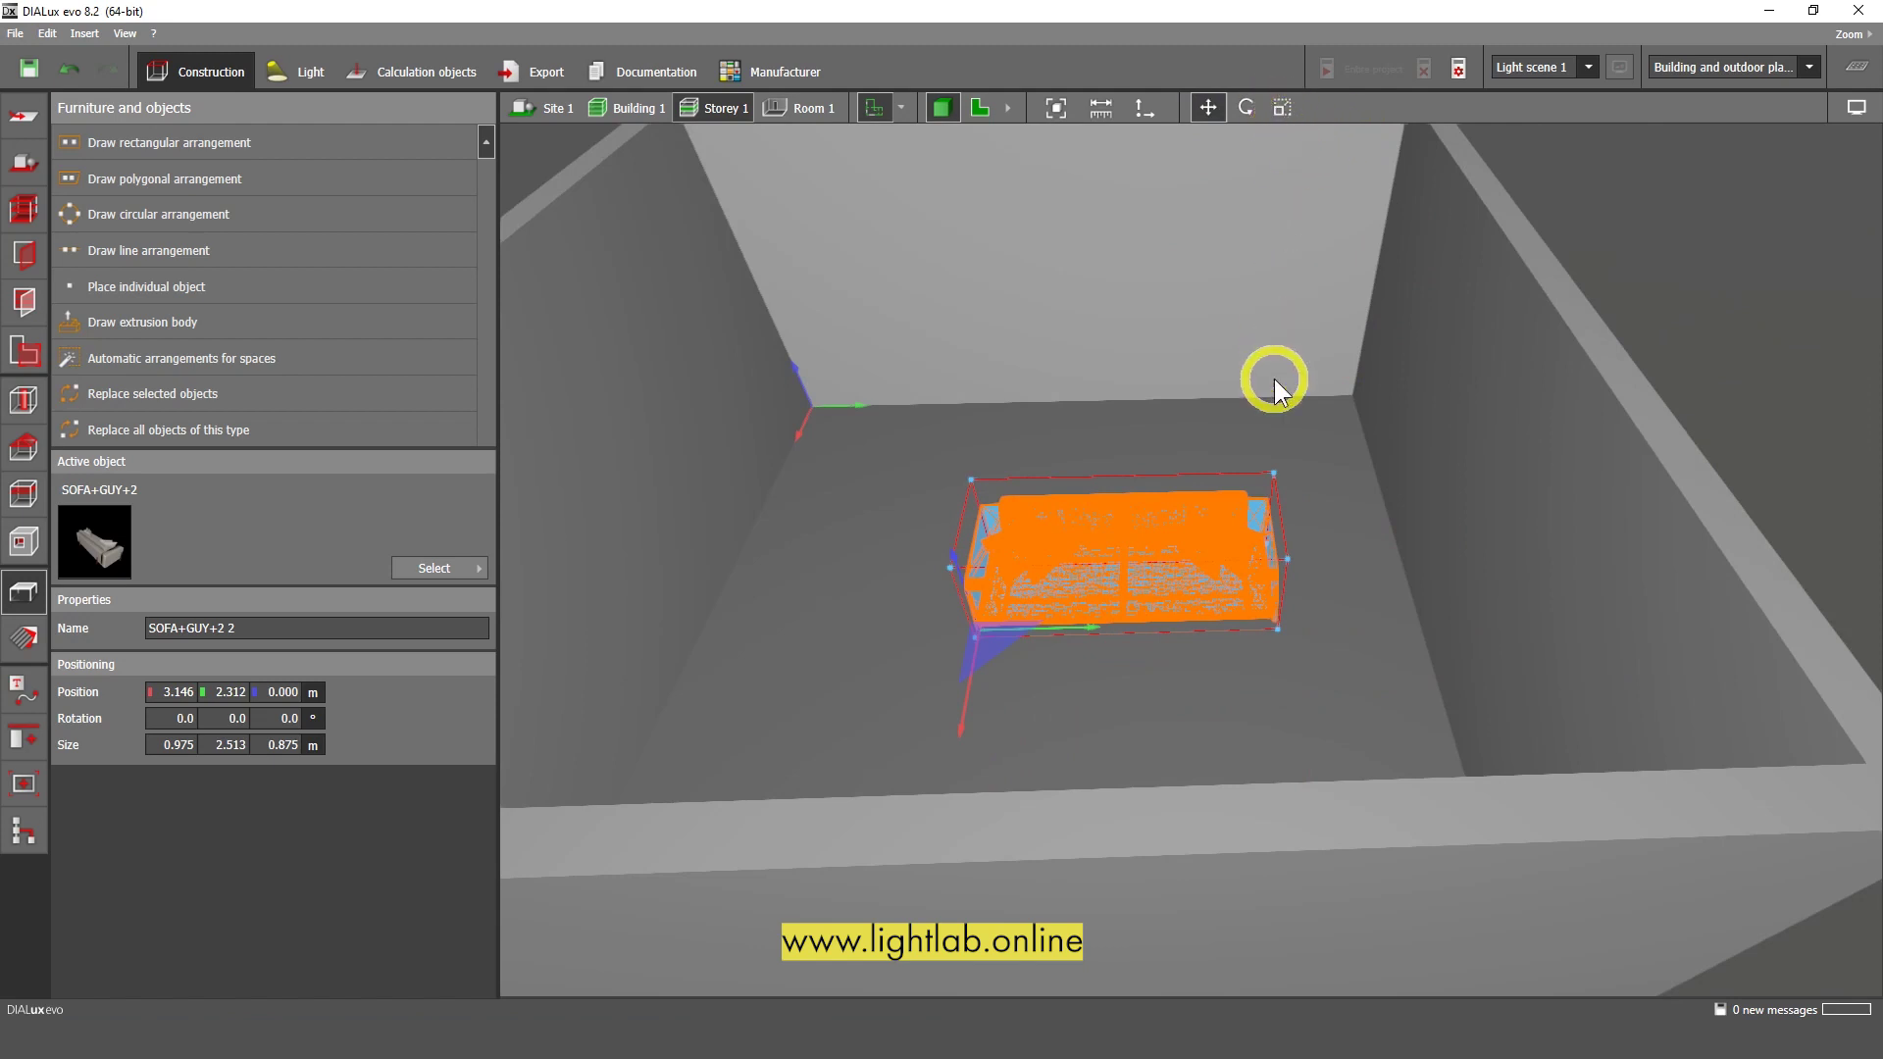
pyautogui.click(1150, 443)
pyautogui.moveTo(1104, 438)
pyautogui.mouseDown(button='right')
pyautogui.moveTo(1243, 475)
pyautogui.moveTo(1135, 433)
pyautogui.mouseUp(button='right')
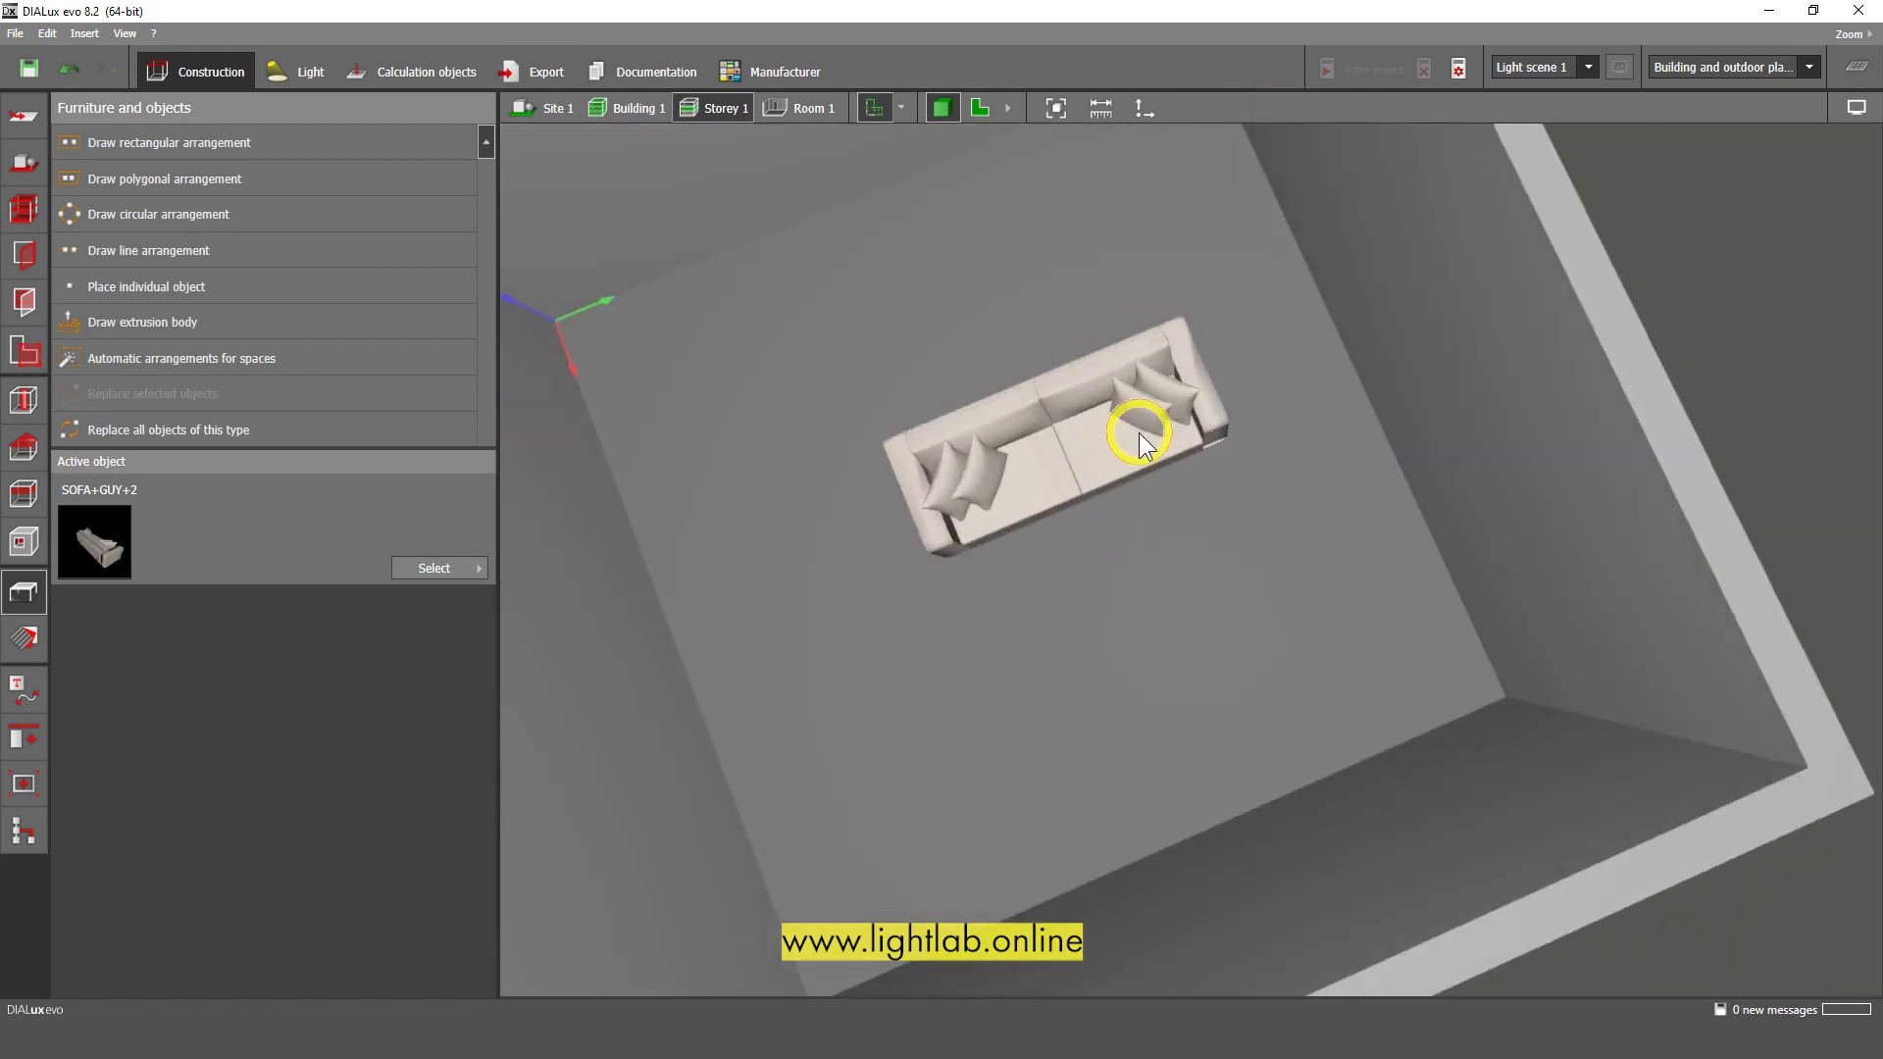
# Move the sofa in the floor plan to X 3.400 m, Y 1.700 m, and return to the 3D view of the room
pyautogui.click(1134, 433)
pyautogui.click(981, 113)
pyautogui.scroll(-2, 1041, 353)
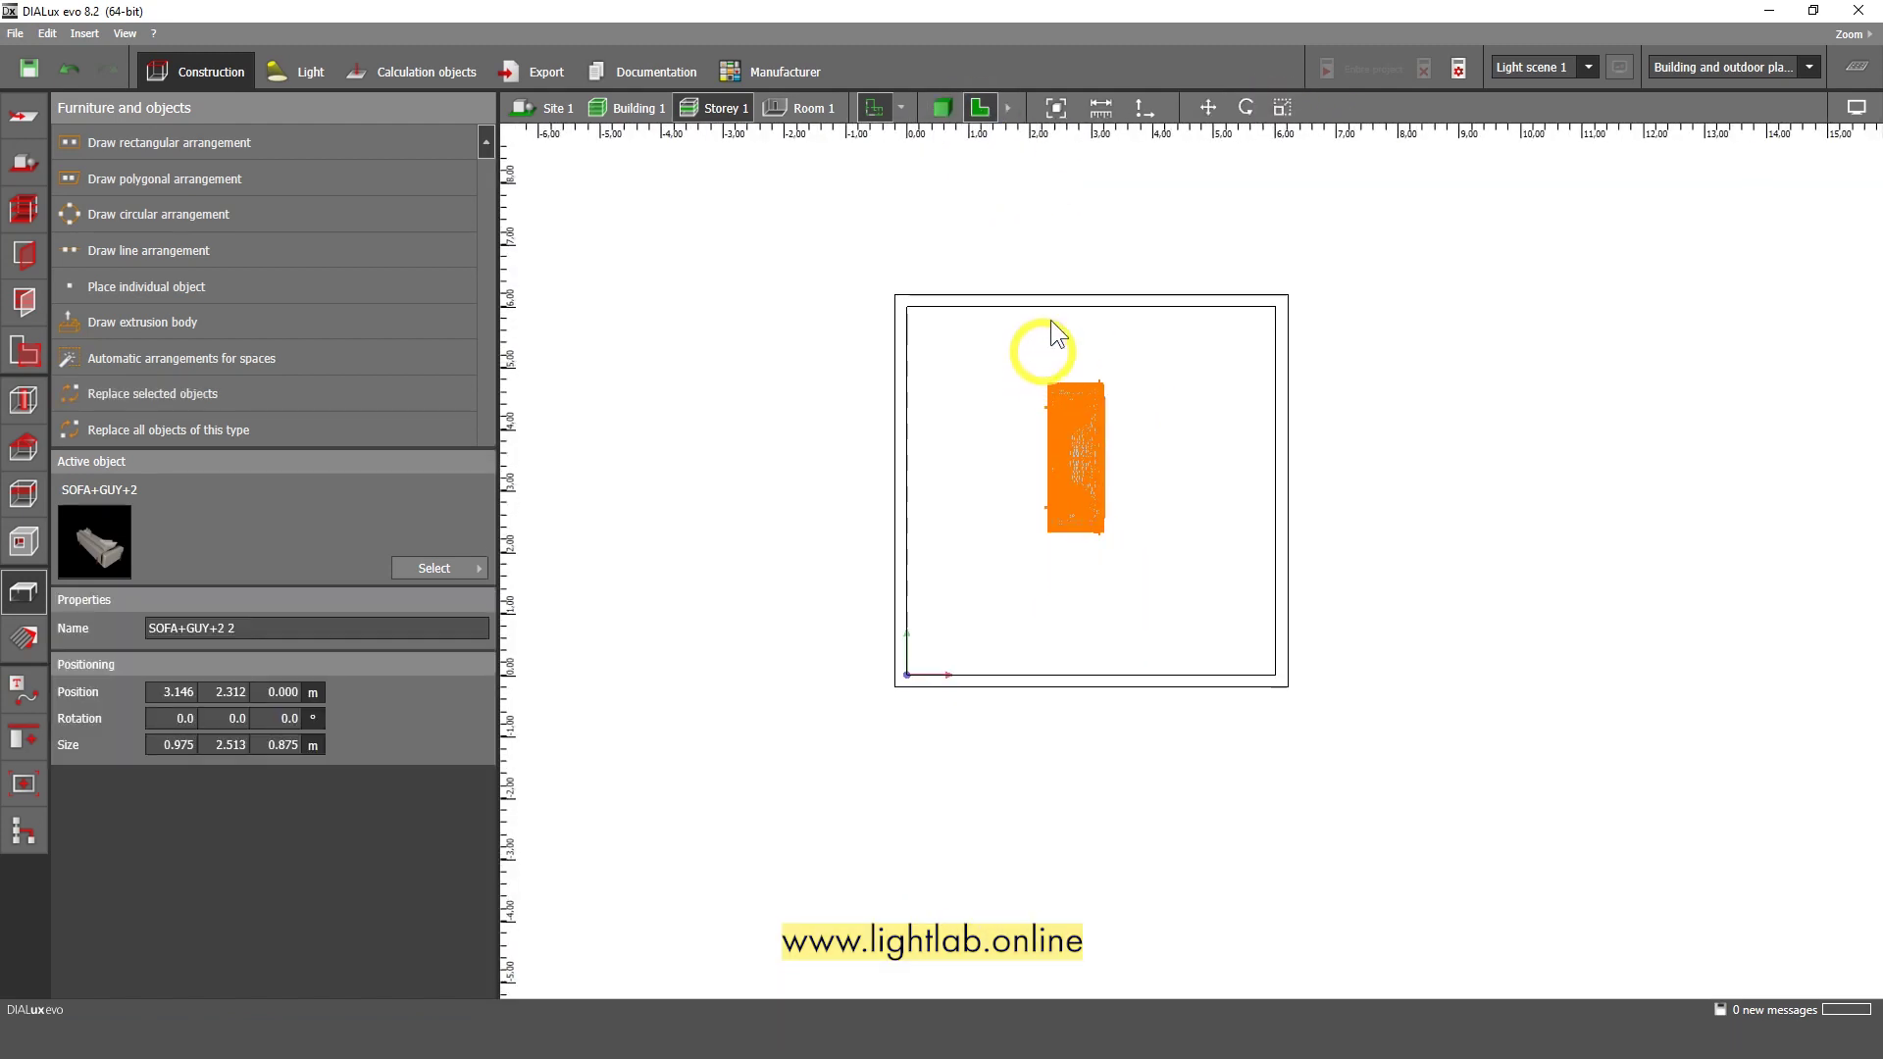
pyautogui.click(1212, 103)
pyautogui.moveTo(1091, 469); pyautogui.dragTo(1118, 555)
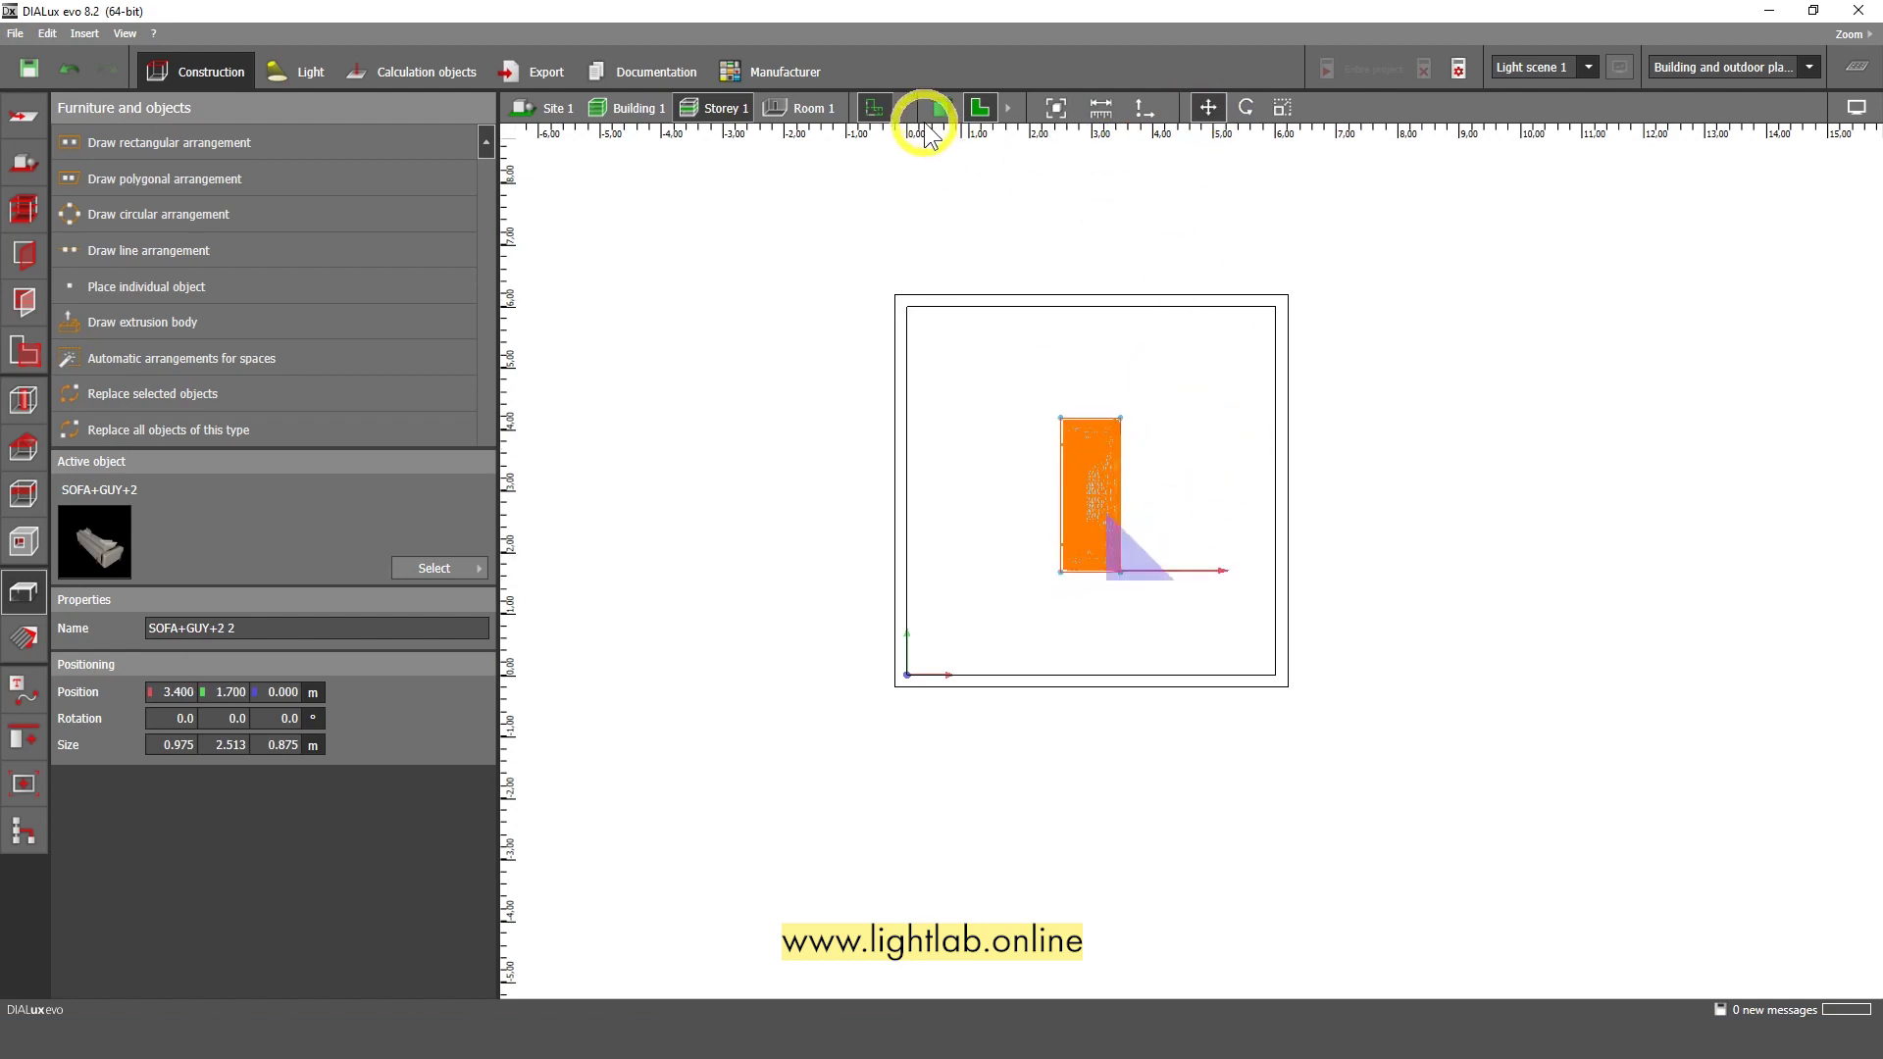
pyautogui.click(938, 110)
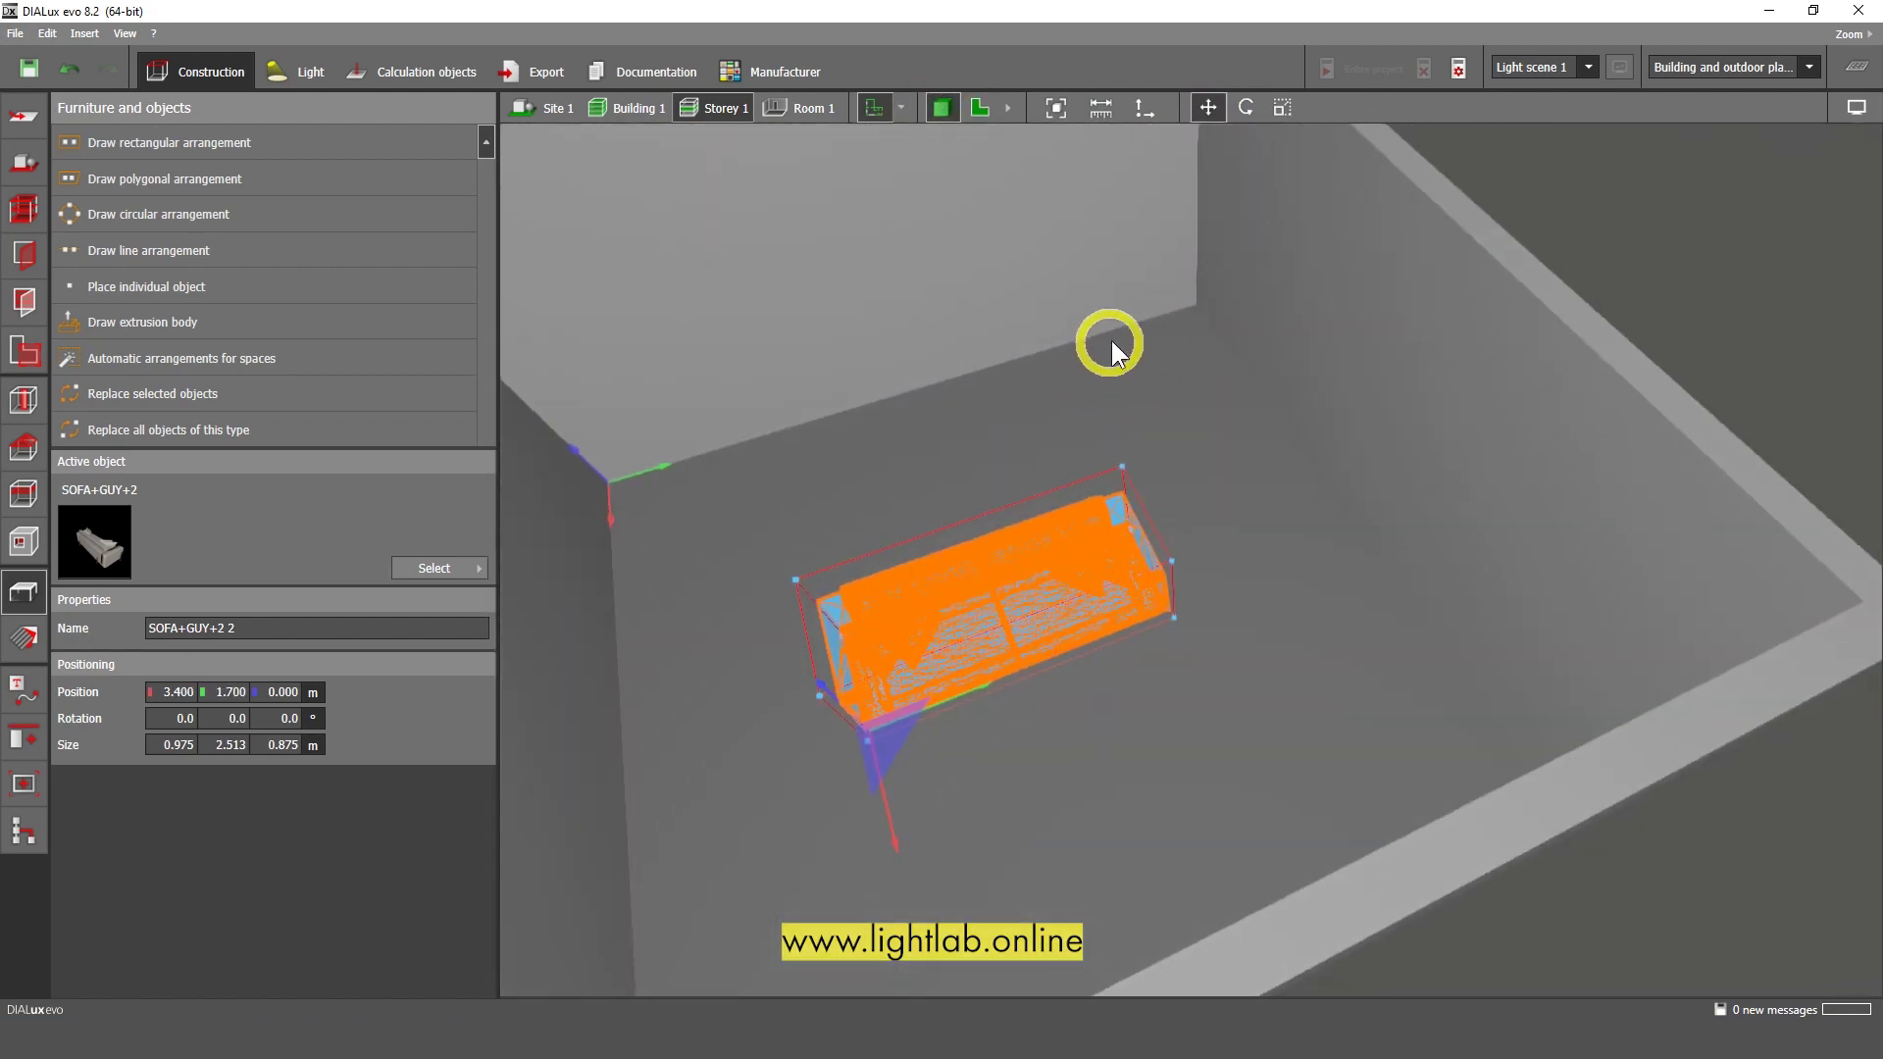
pyautogui.moveTo(796, 585); pyautogui.dragTo(1039, 495, button='middle')
# Choose the iGuzzini Laser - fixed round 10W luminaire from the catalogue and lay out six in an automatic 3 by 2 grid in the room
pyautogui.click(285, 71)
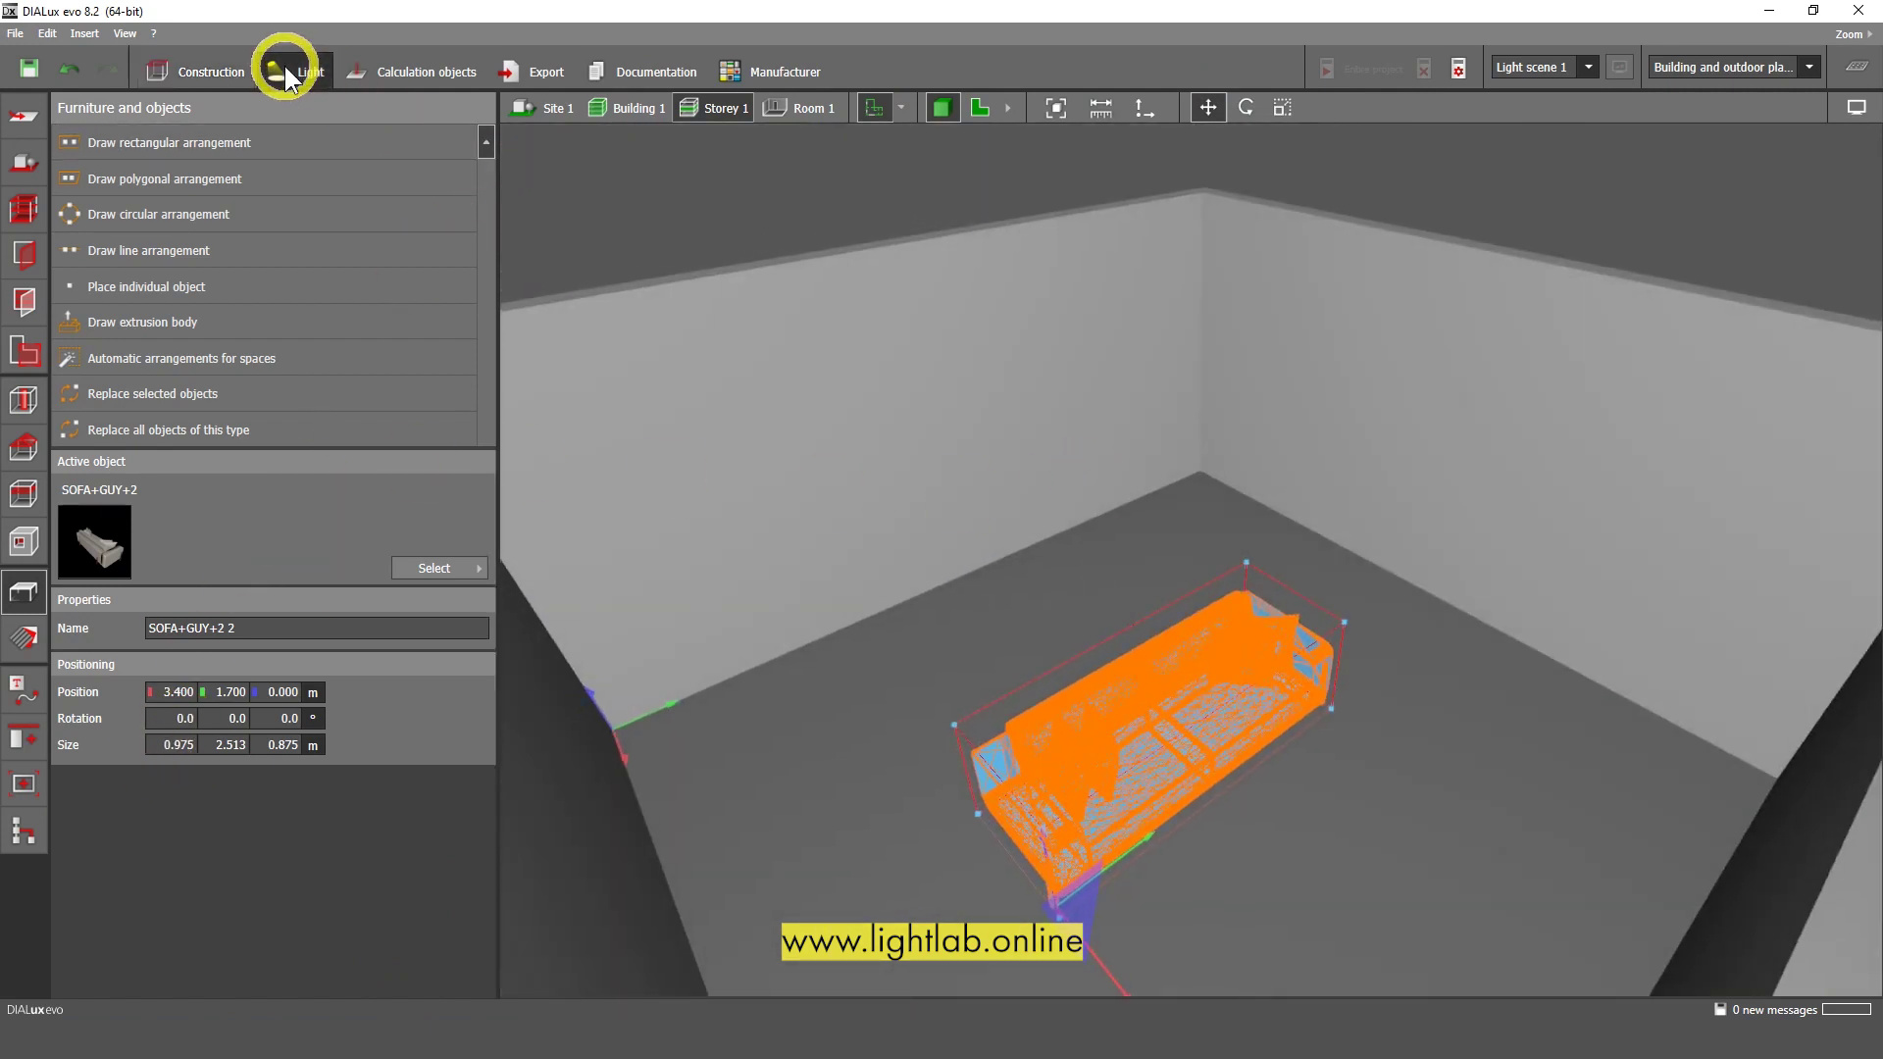
pyautogui.click(985, 109)
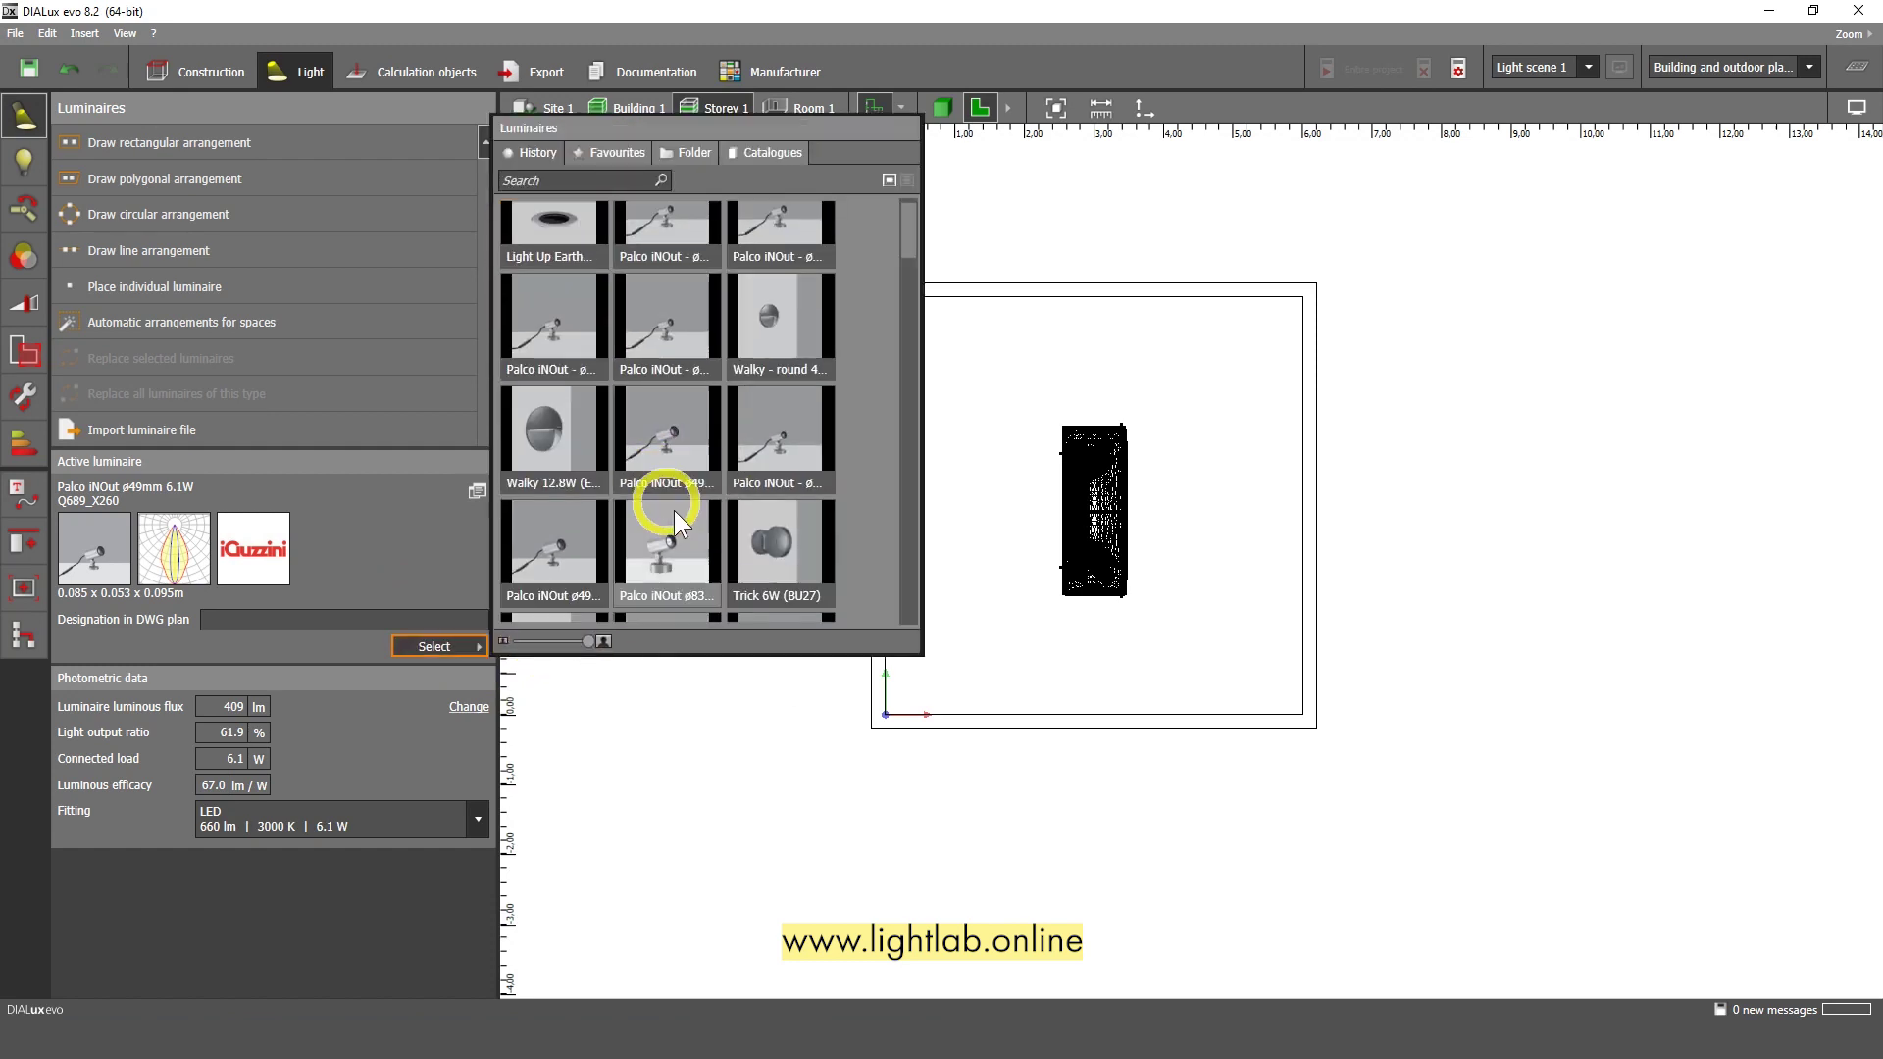
pyautogui.scroll(-5, 785, 535)
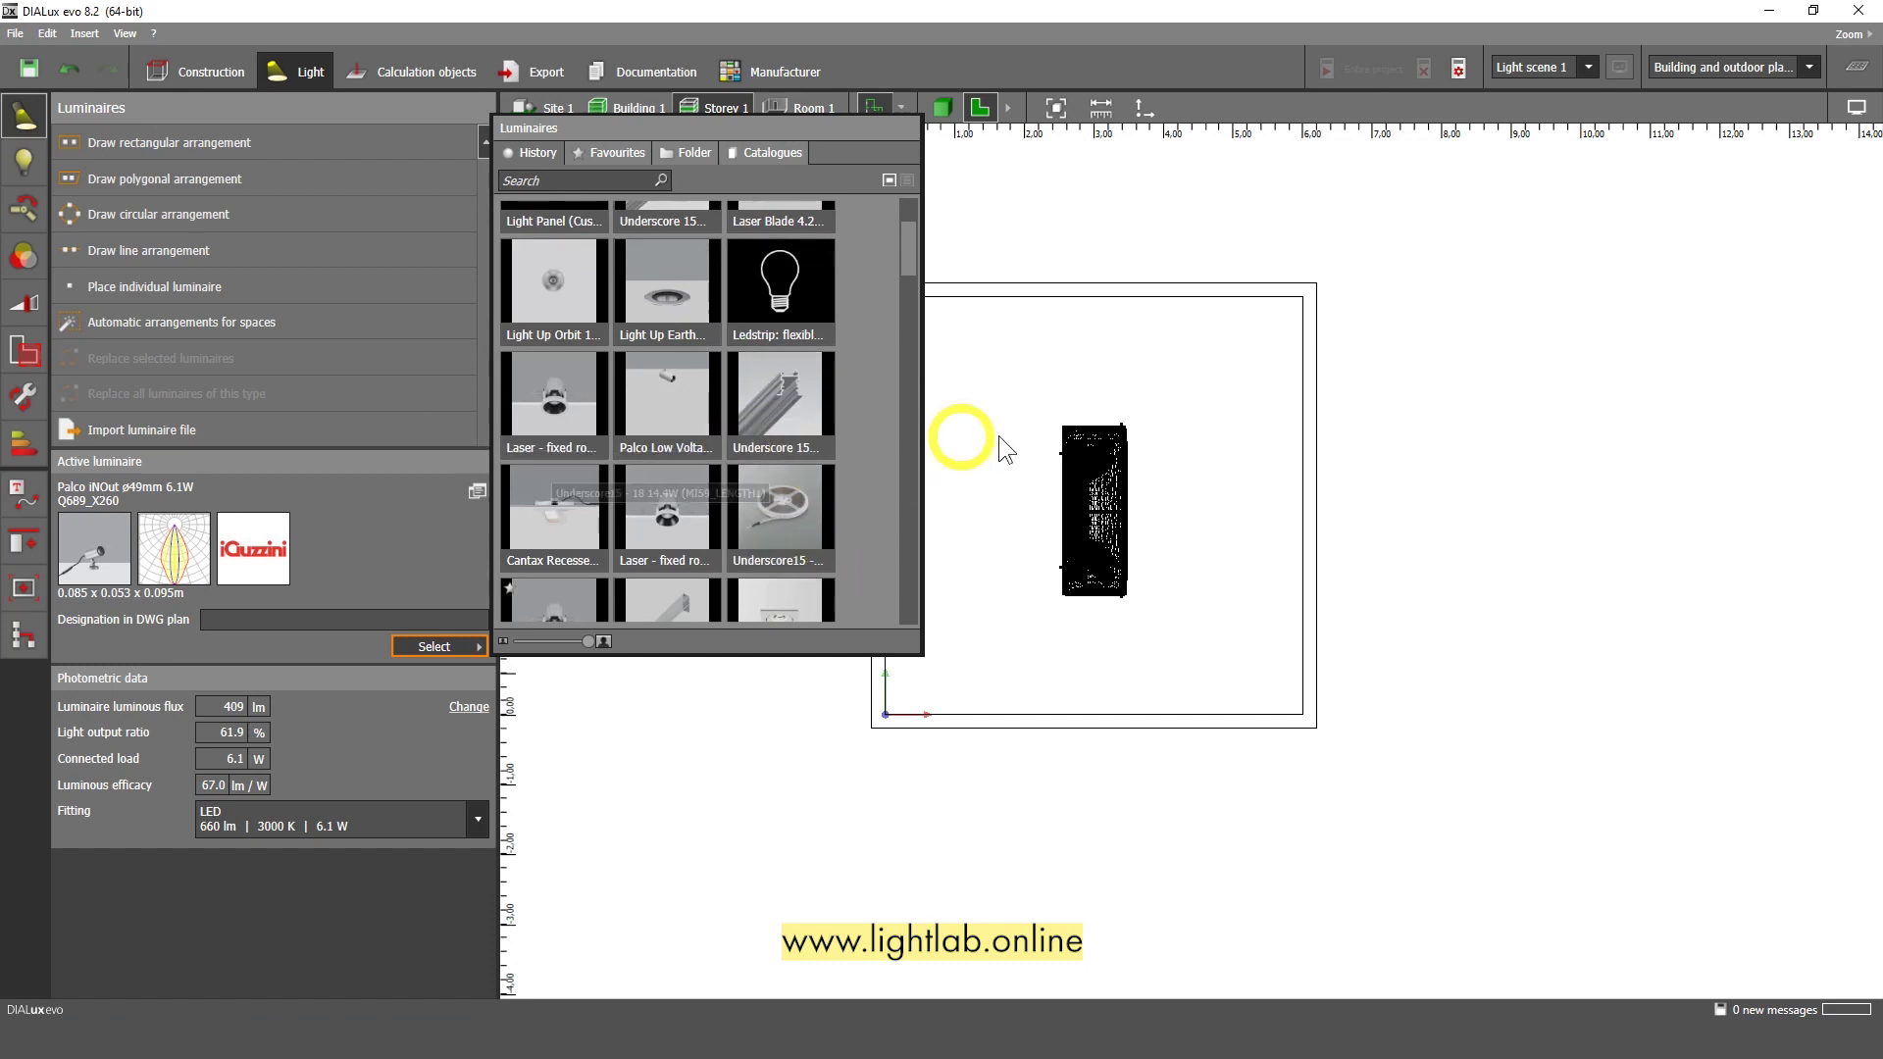
pyautogui.click(667, 500)
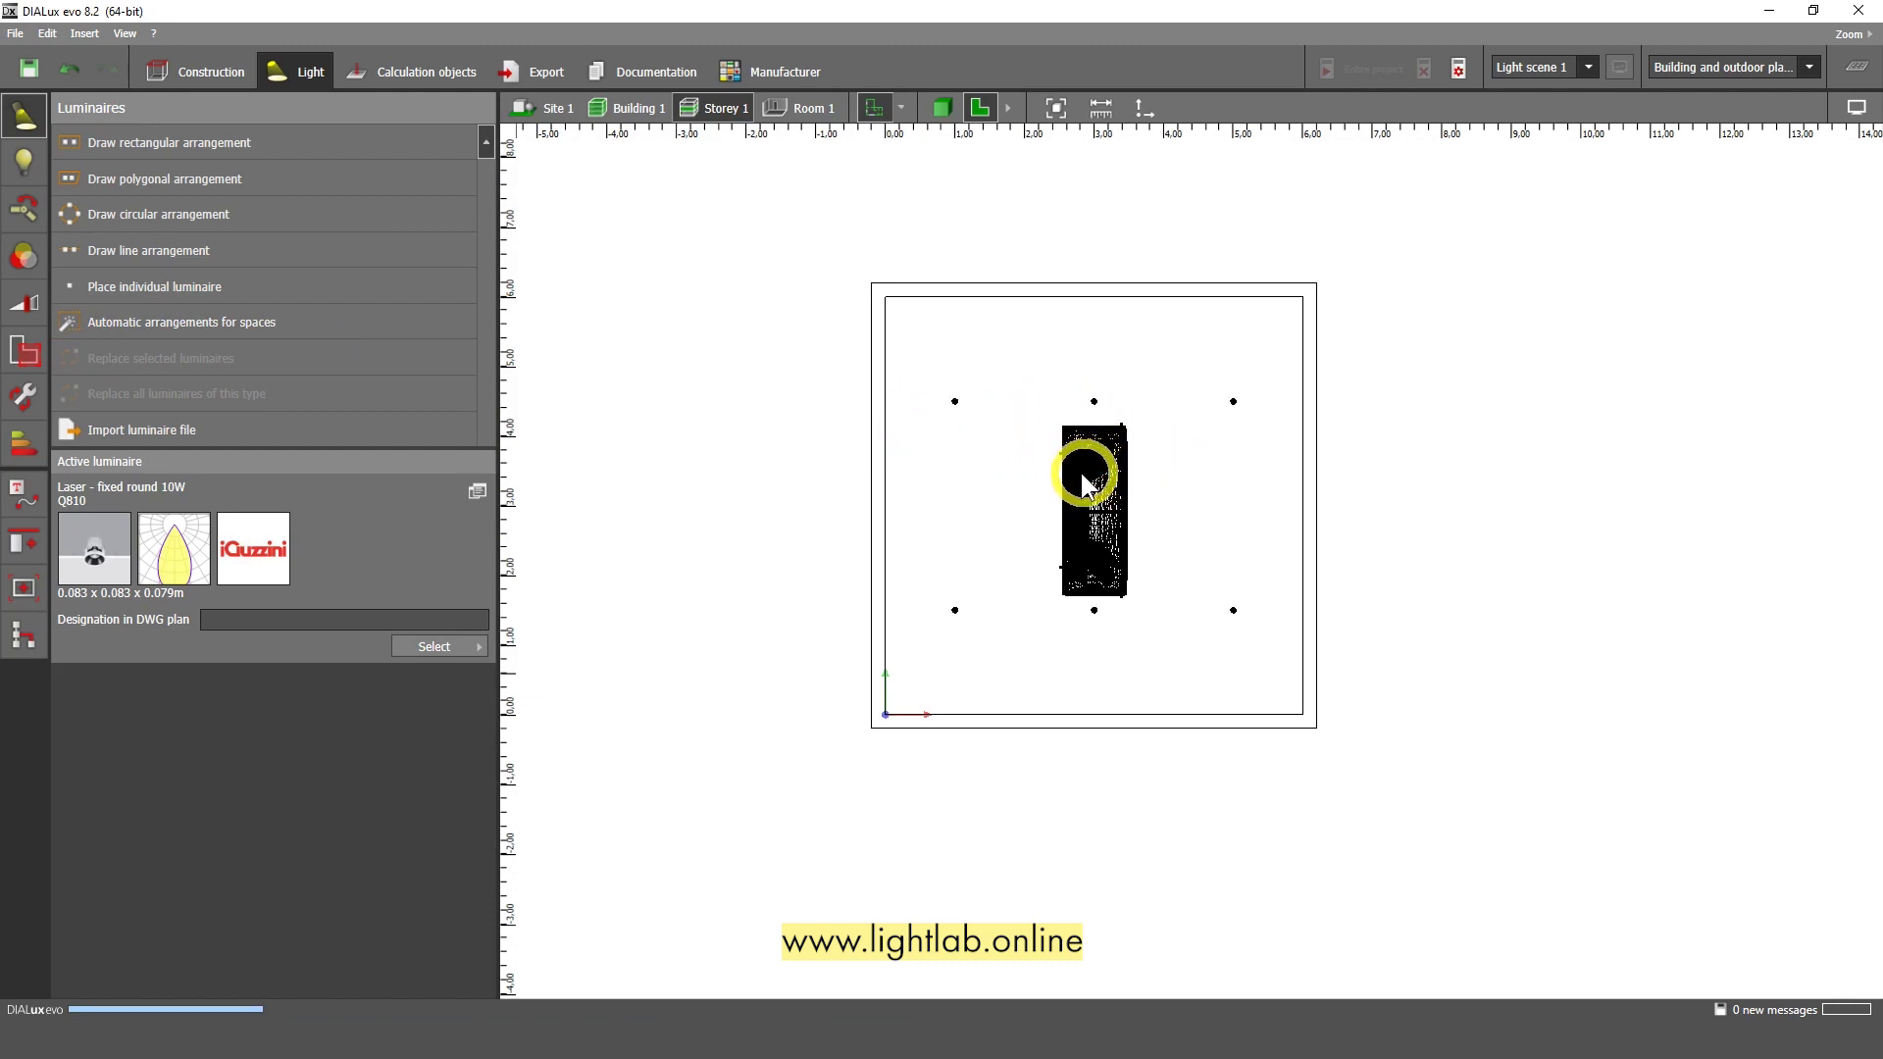
pyautogui.scroll(2, 1021, 545)
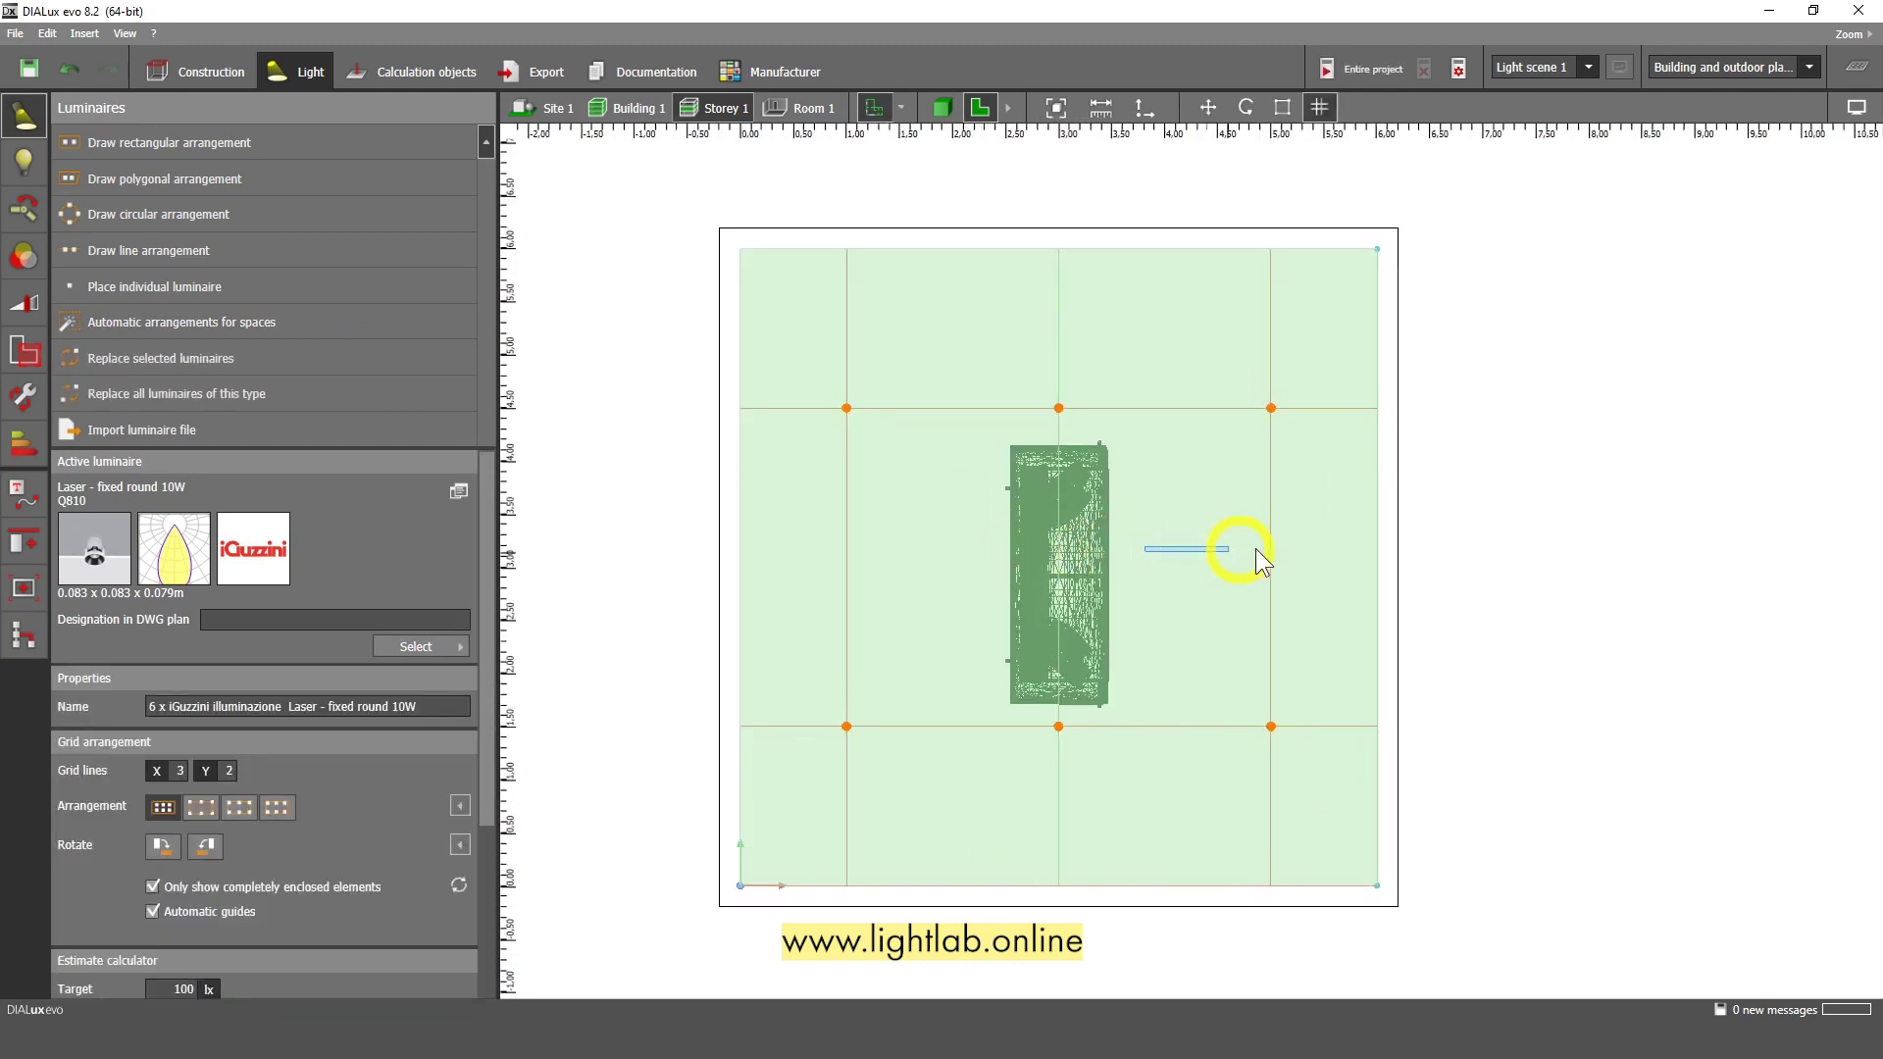
pyautogui.click(1047, 490)
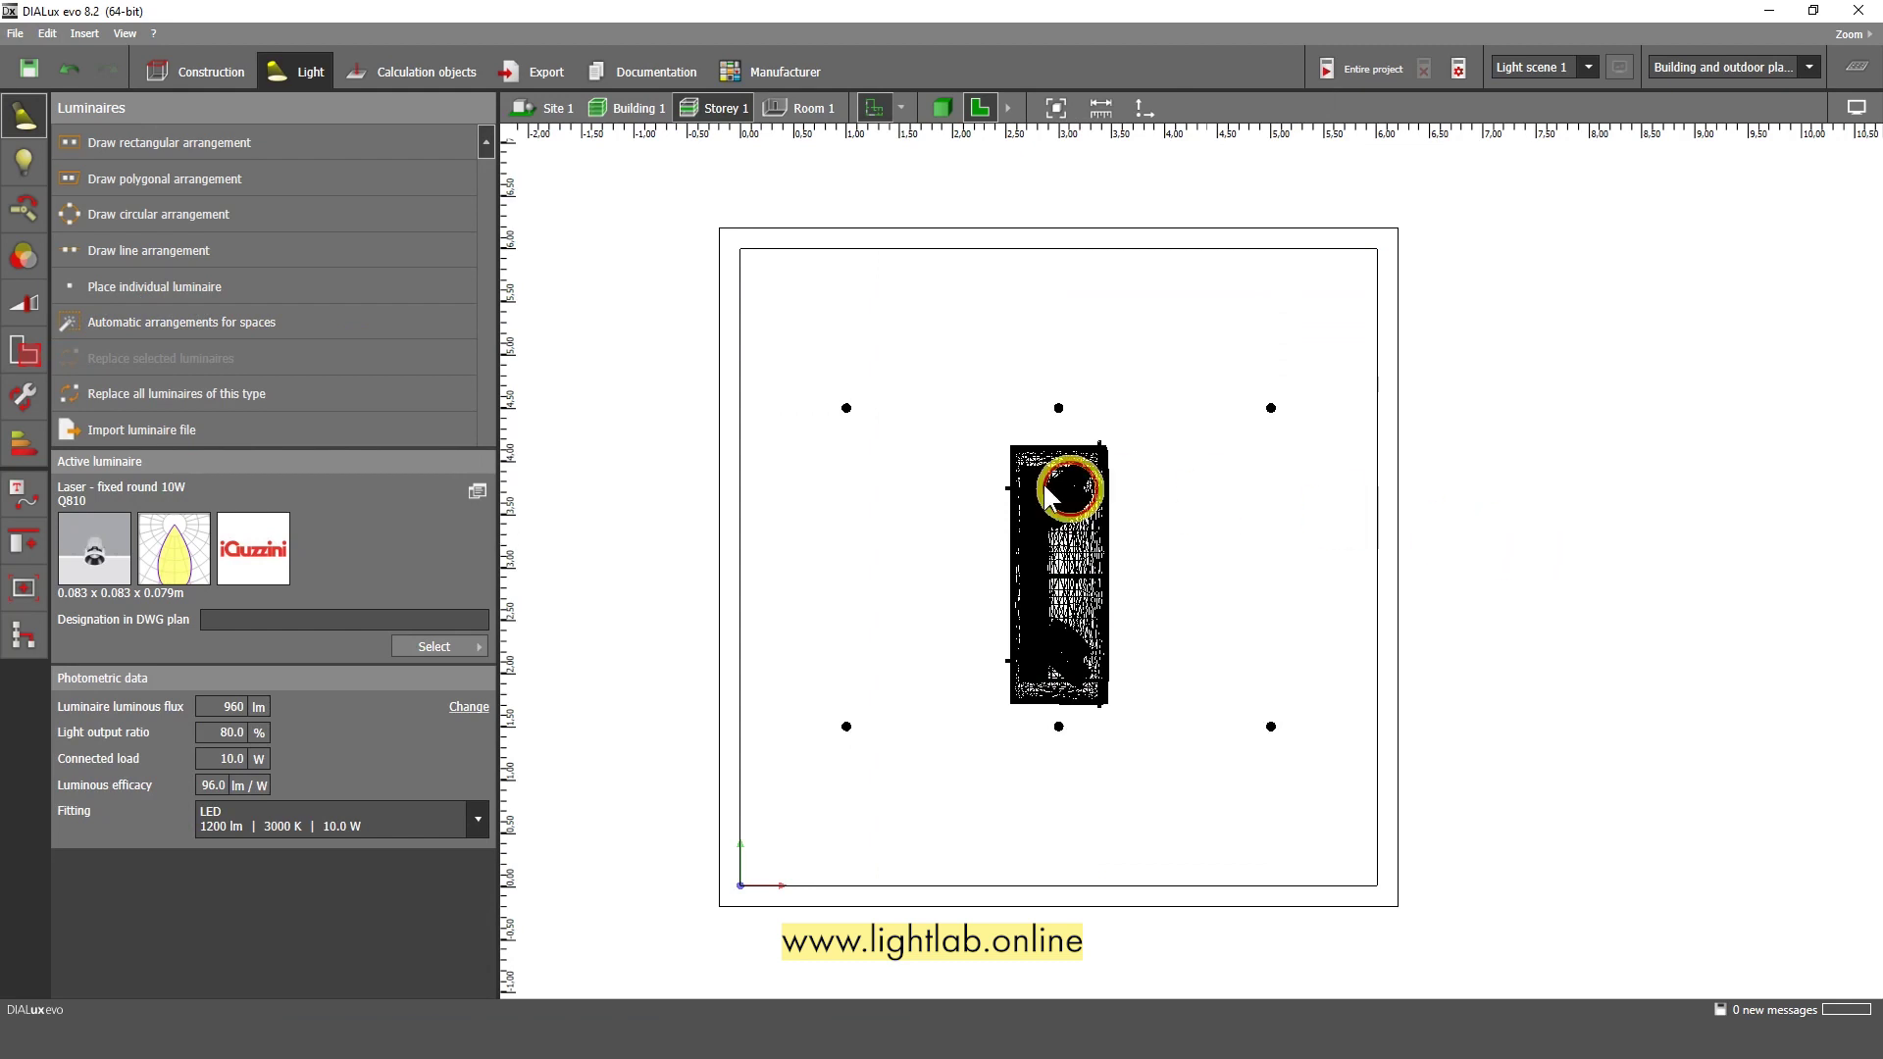
# Change the ceiling luminaire arrangement to a 3 by 3 grid and show the sofa and luminaires deselected in the 3D view
pyautogui.click(1054, 406)
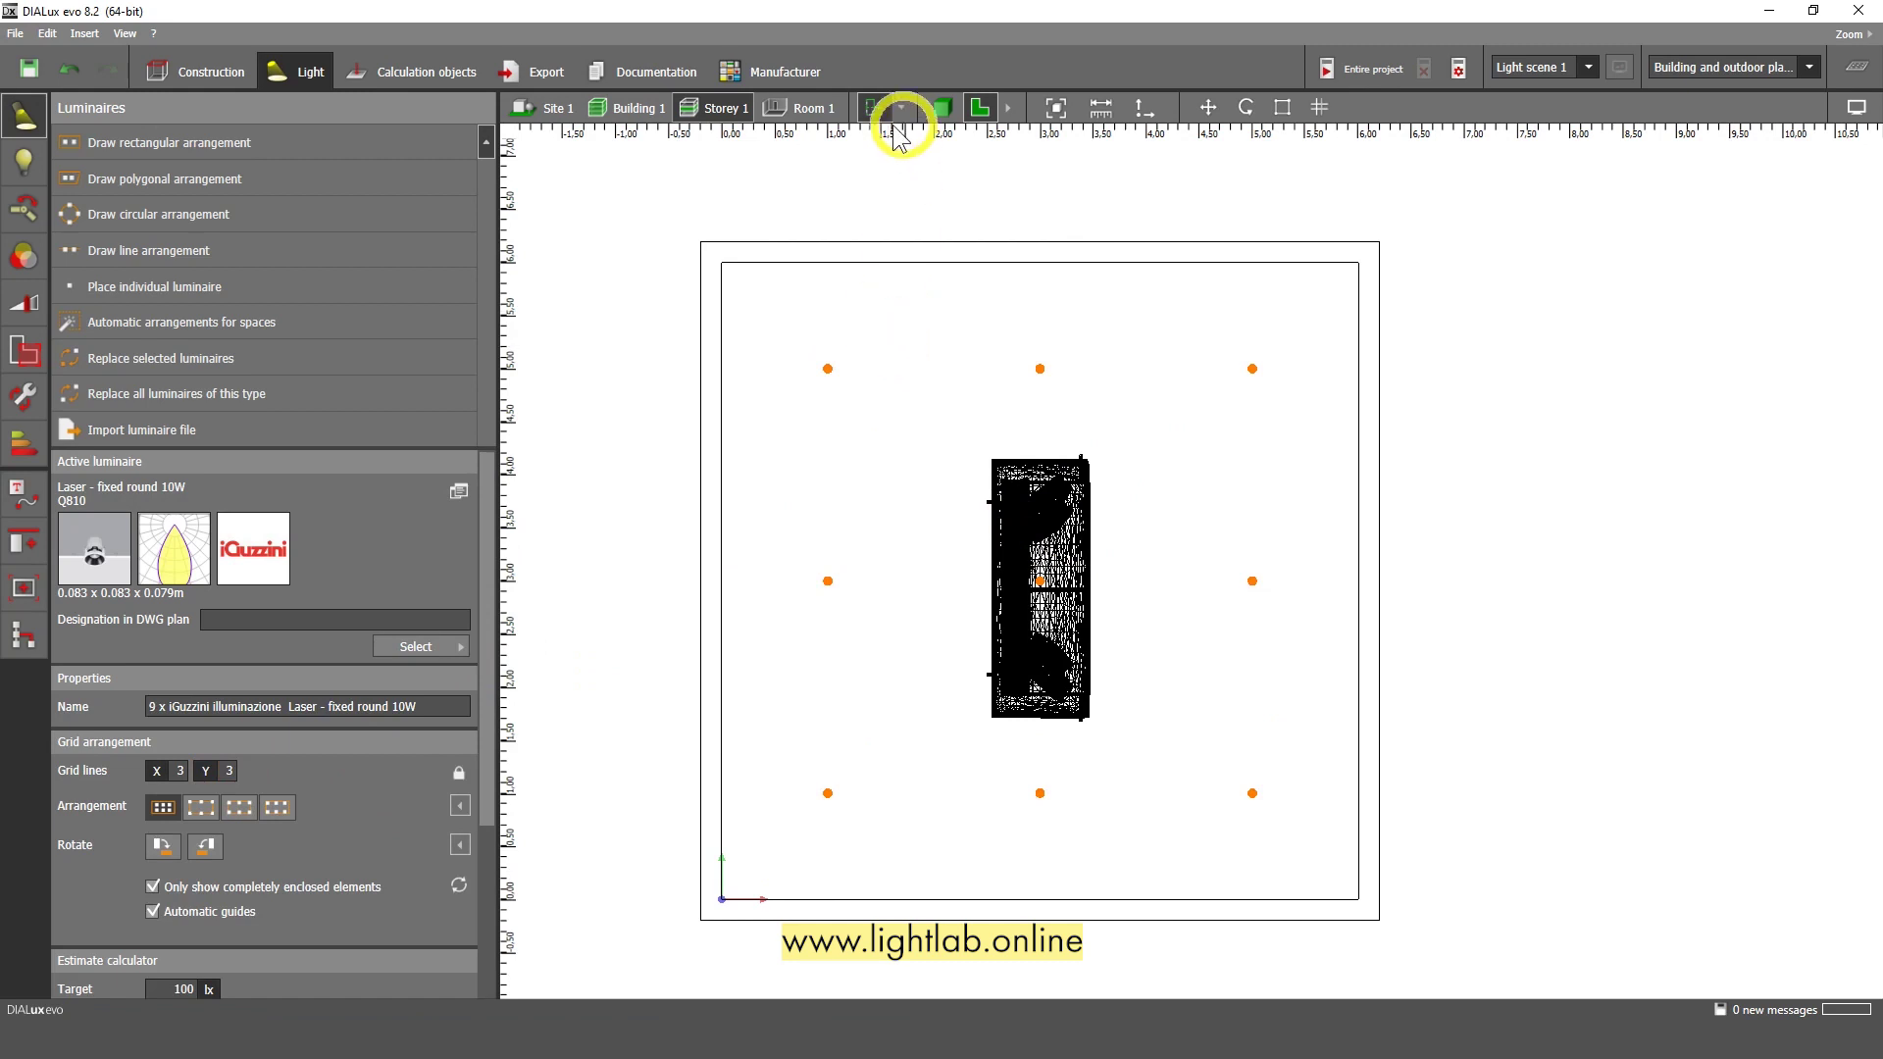
pyautogui.click(940, 108)
pyautogui.moveTo(1129, 406); pyautogui.dragTo(1203, 461, button='right')
pyautogui.scroll(5, 1038, 450)
pyautogui.click(1039, 416)
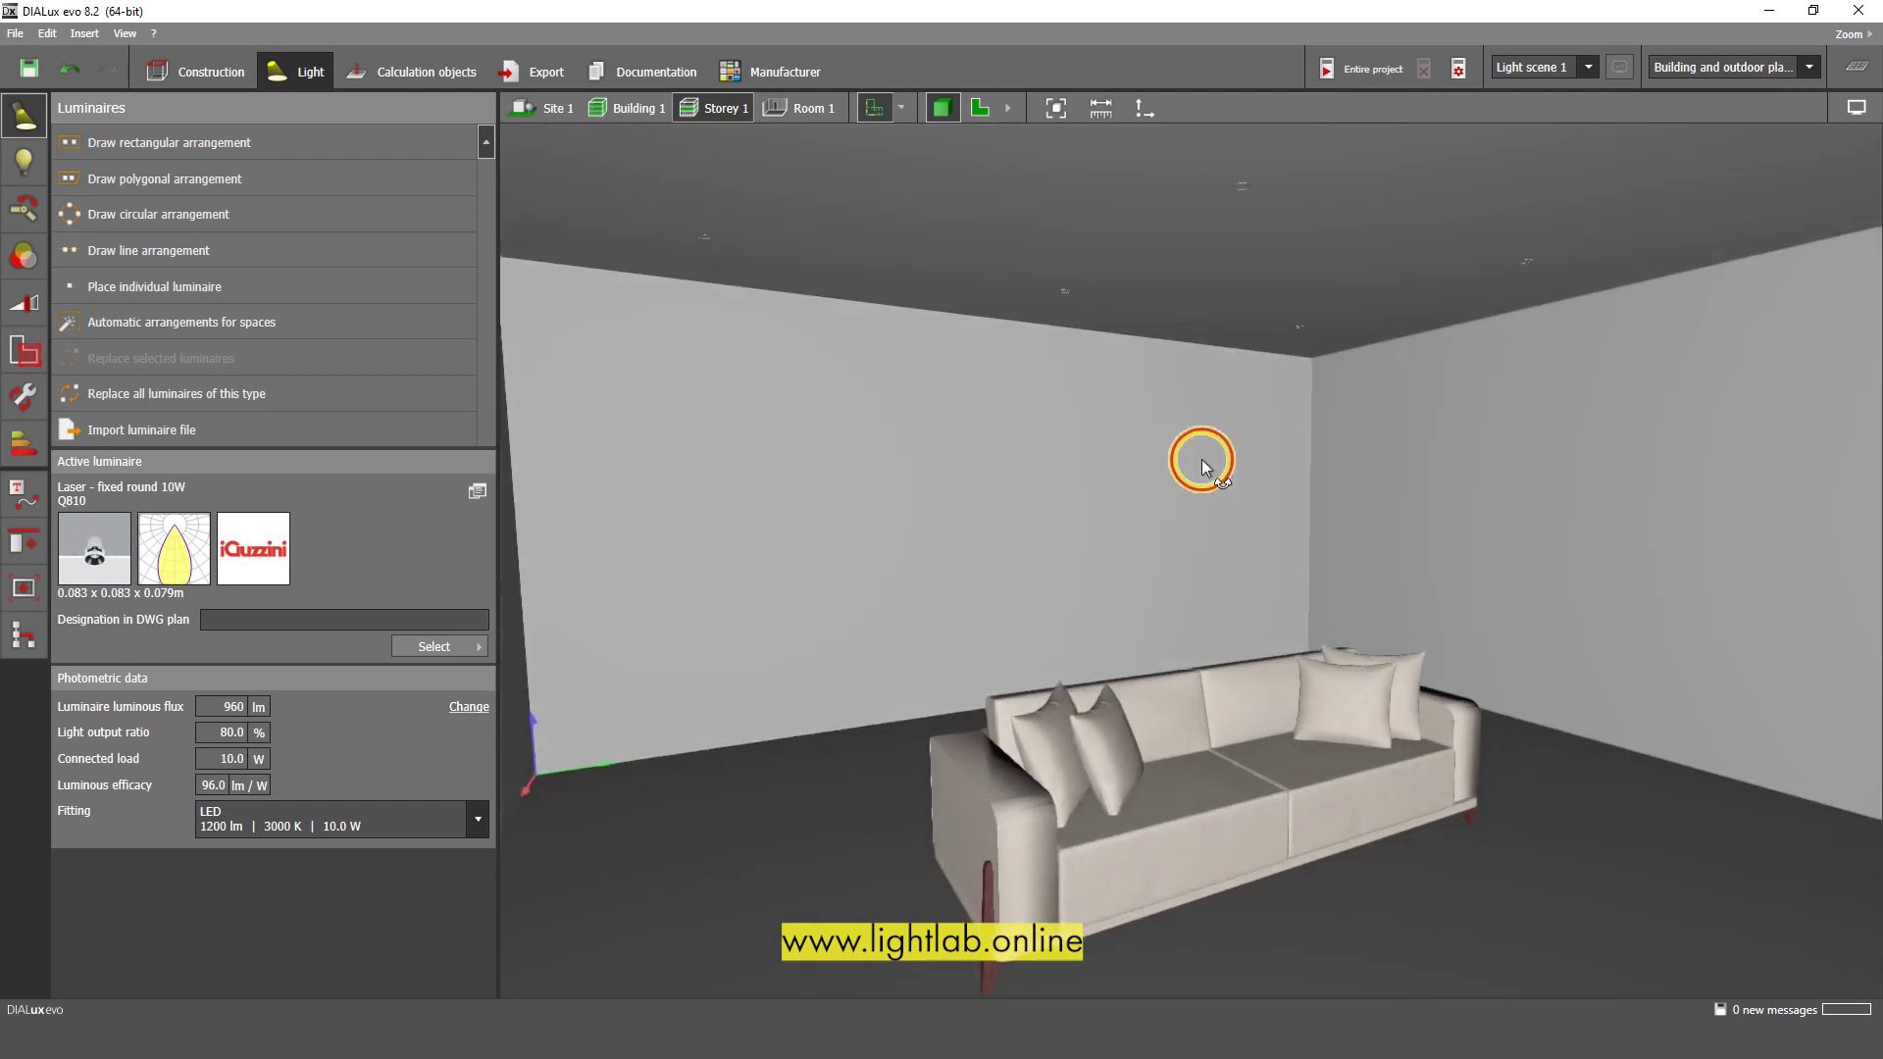
# Calculate the lighting for the entire project and inspect the lit sofa and its cushions in 3D with the results overview hidden
pyautogui.click(1356, 71)
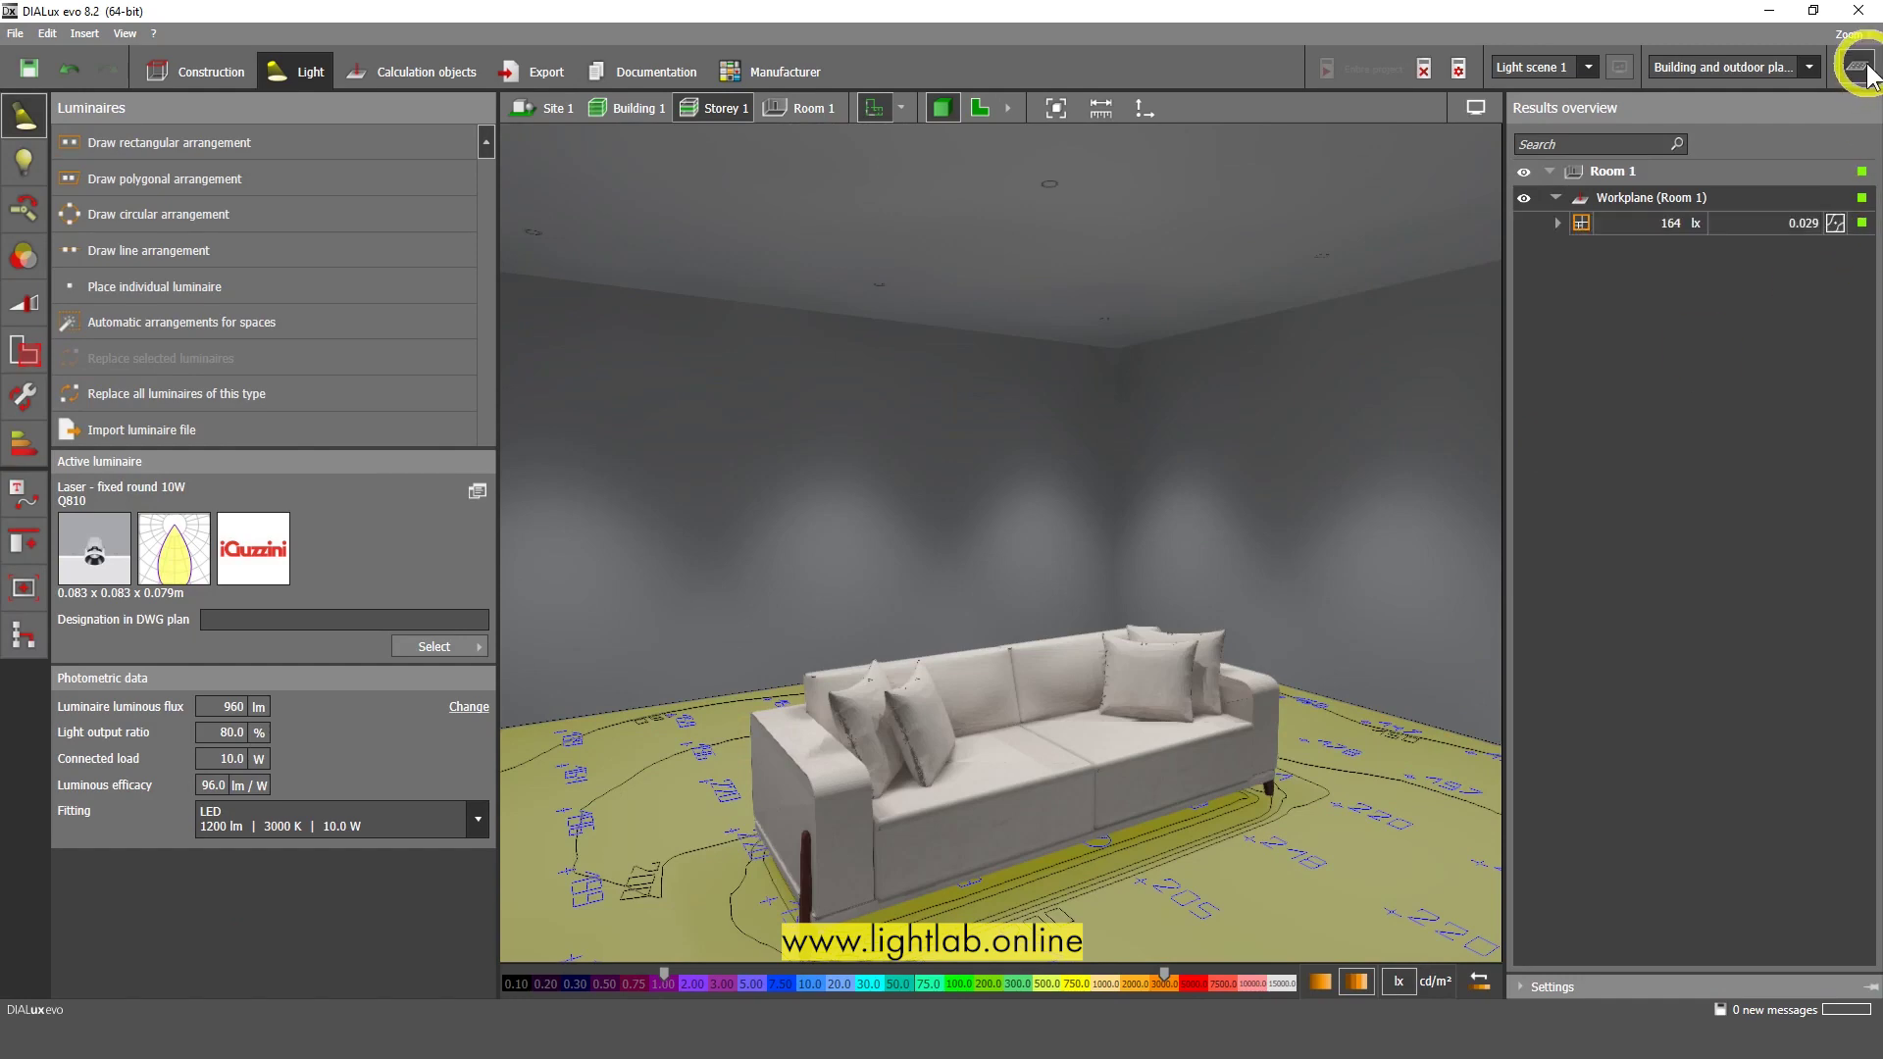
pyautogui.click(1858, 67)
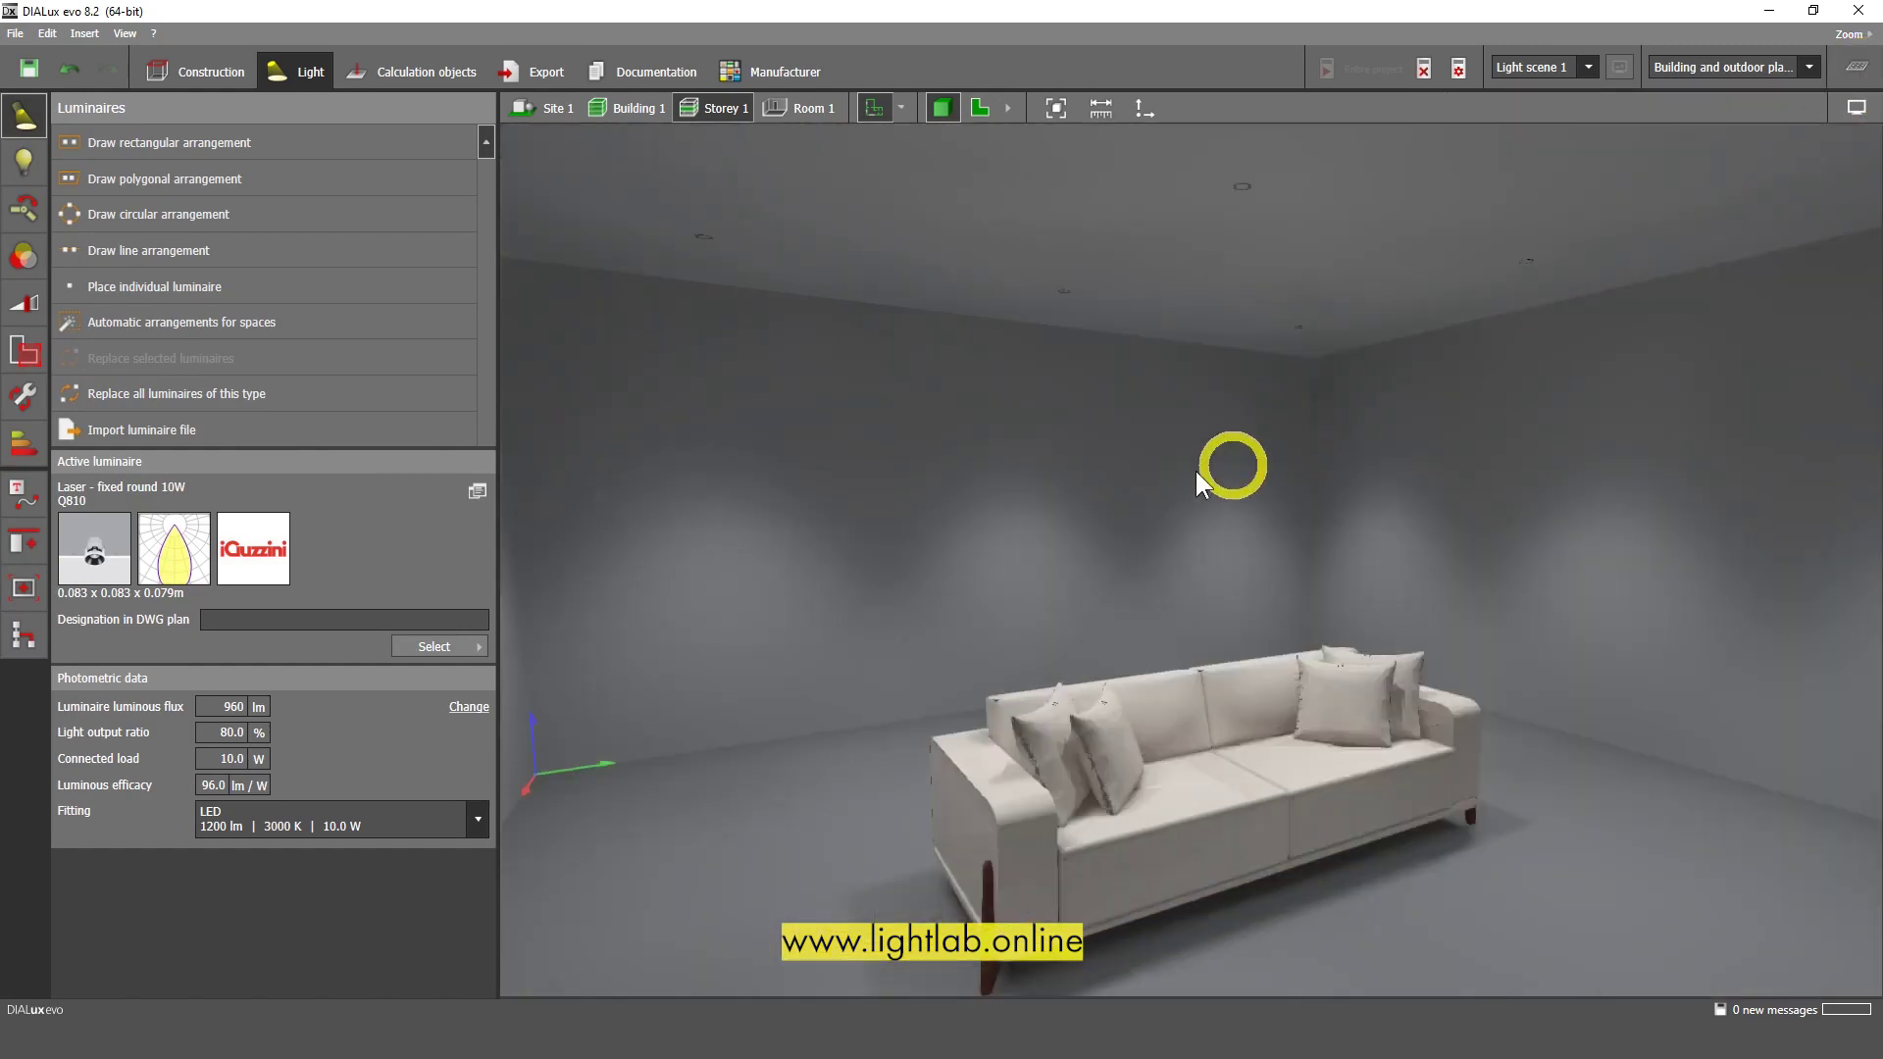
pyautogui.moveTo(1225, 466); pyautogui.dragTo(1215, 400)
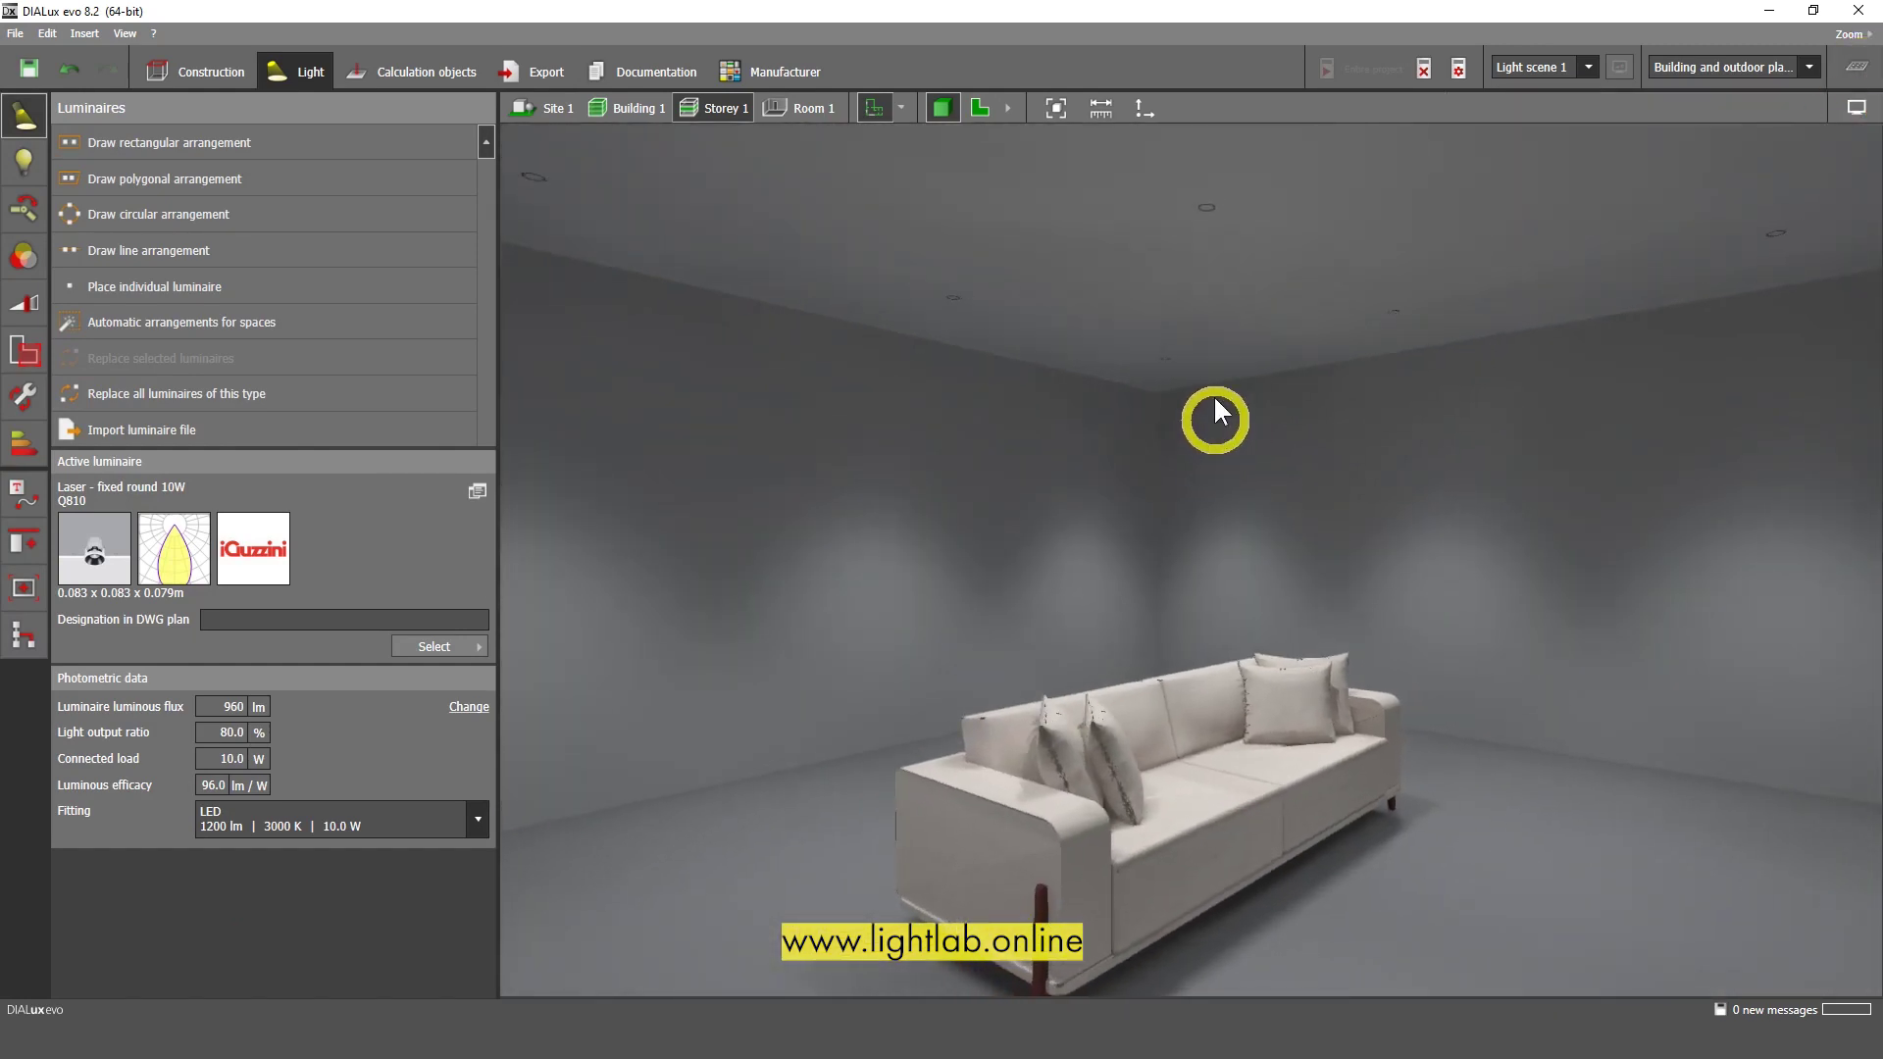
pyautogui.moveTo(1108, 307); pyautogui.dragTo(989, 521)
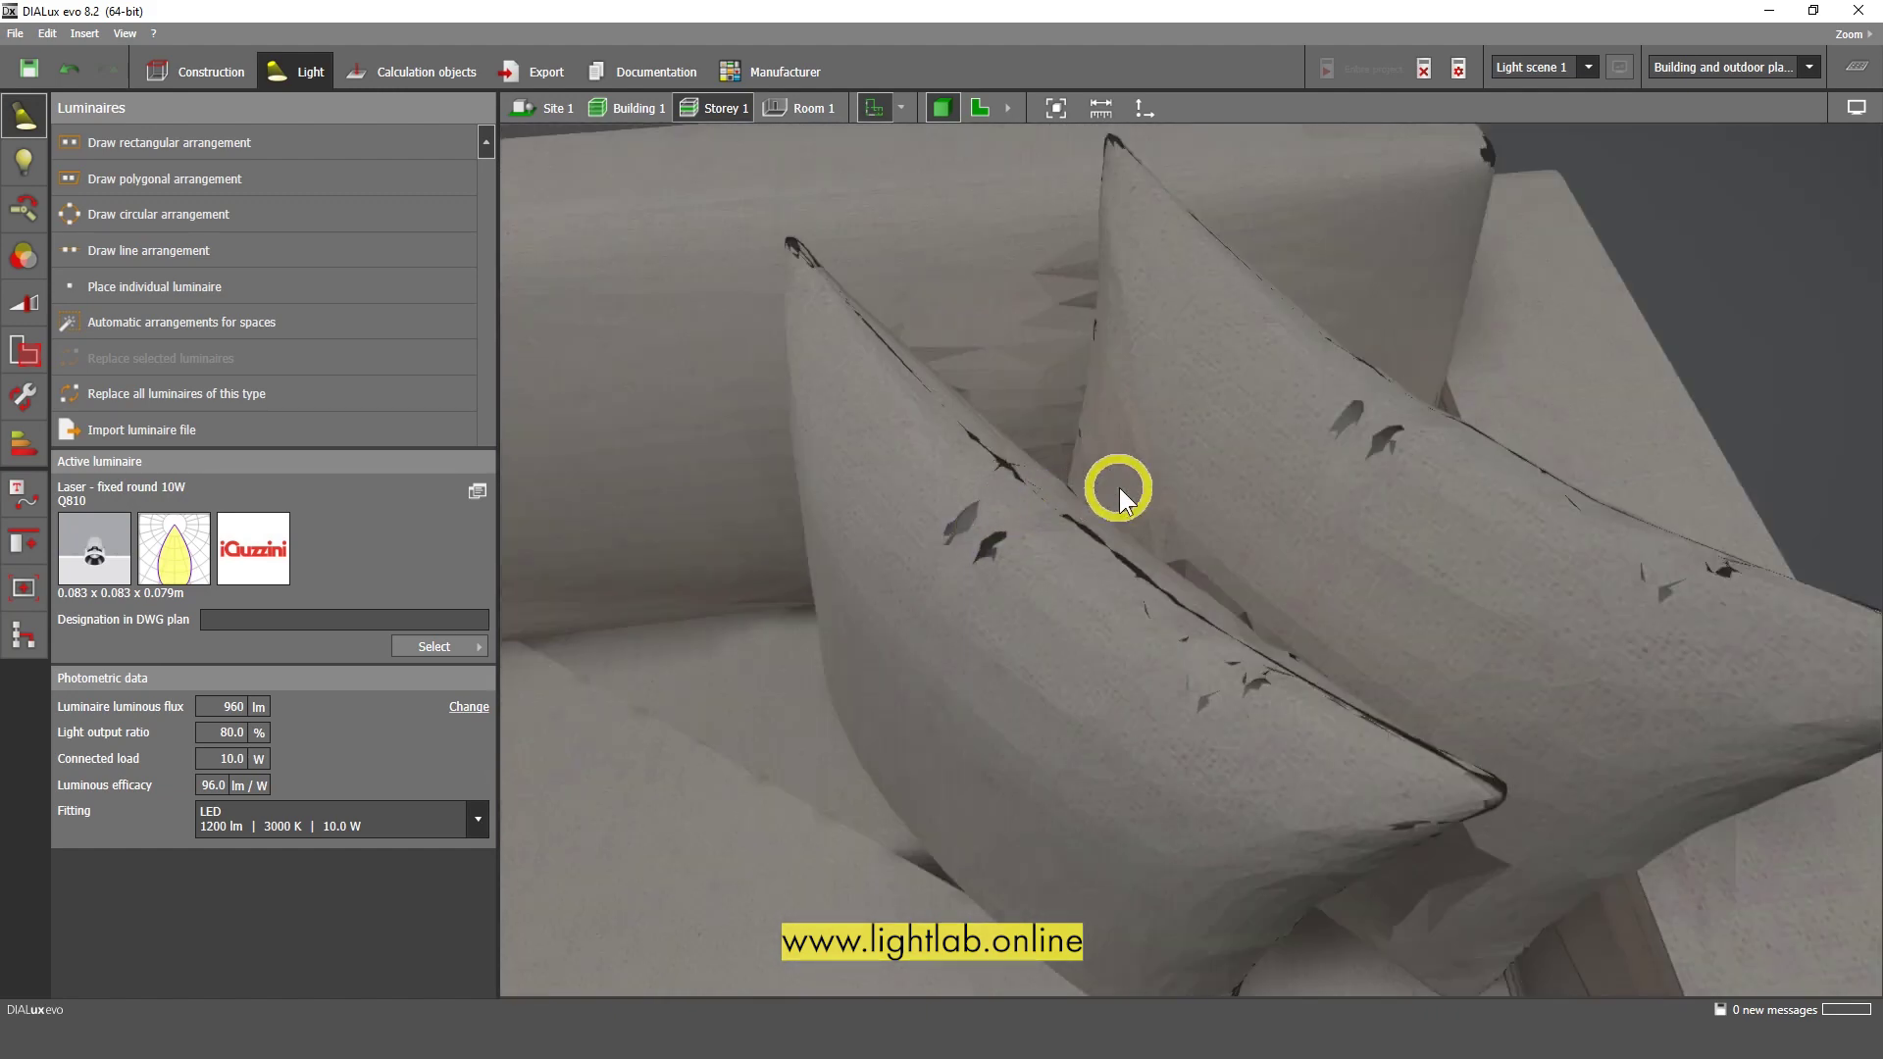
pyautogui.moveTo(1210, 522); pyautogui.dragTo(1192, 616)
pyautogui.moveTo(1191, 614); pyautogui.dragTo(1191, 679, button='right')
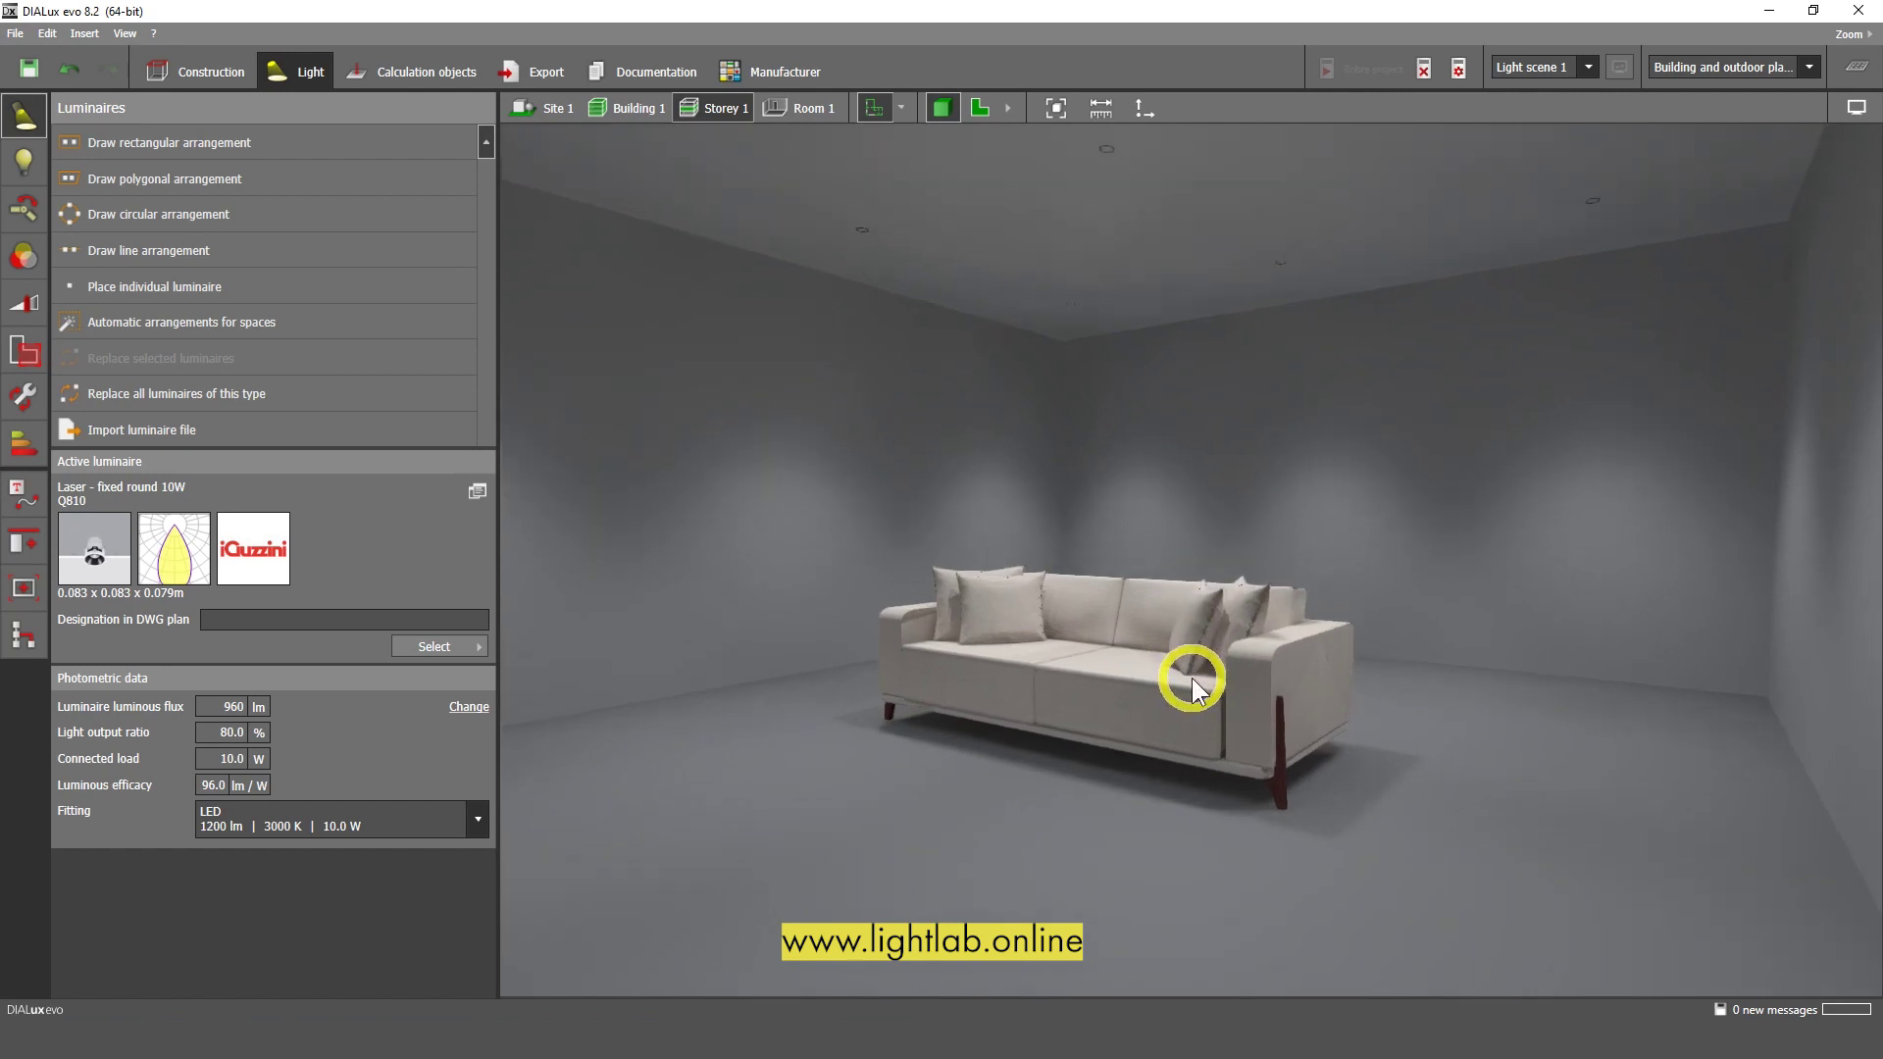